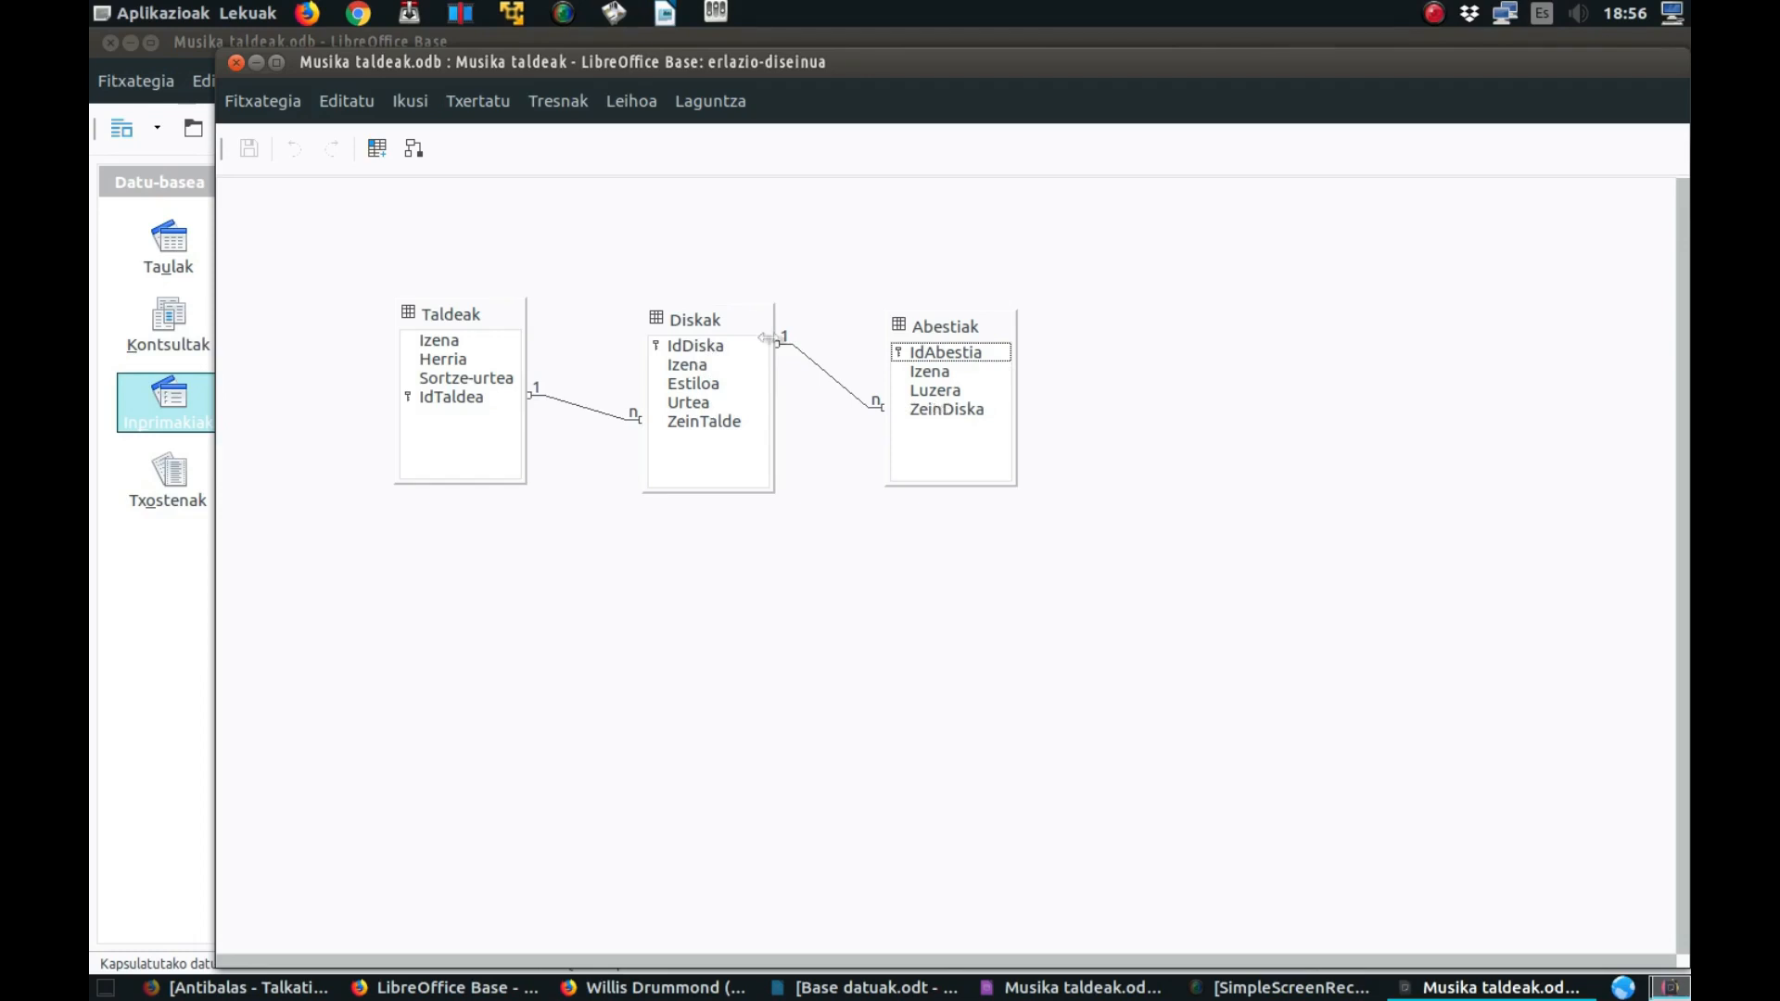
- Minimize the relation design, view the form Datuak sartu osoa with its data, and reopen that form for editing
left_click(256, 63)
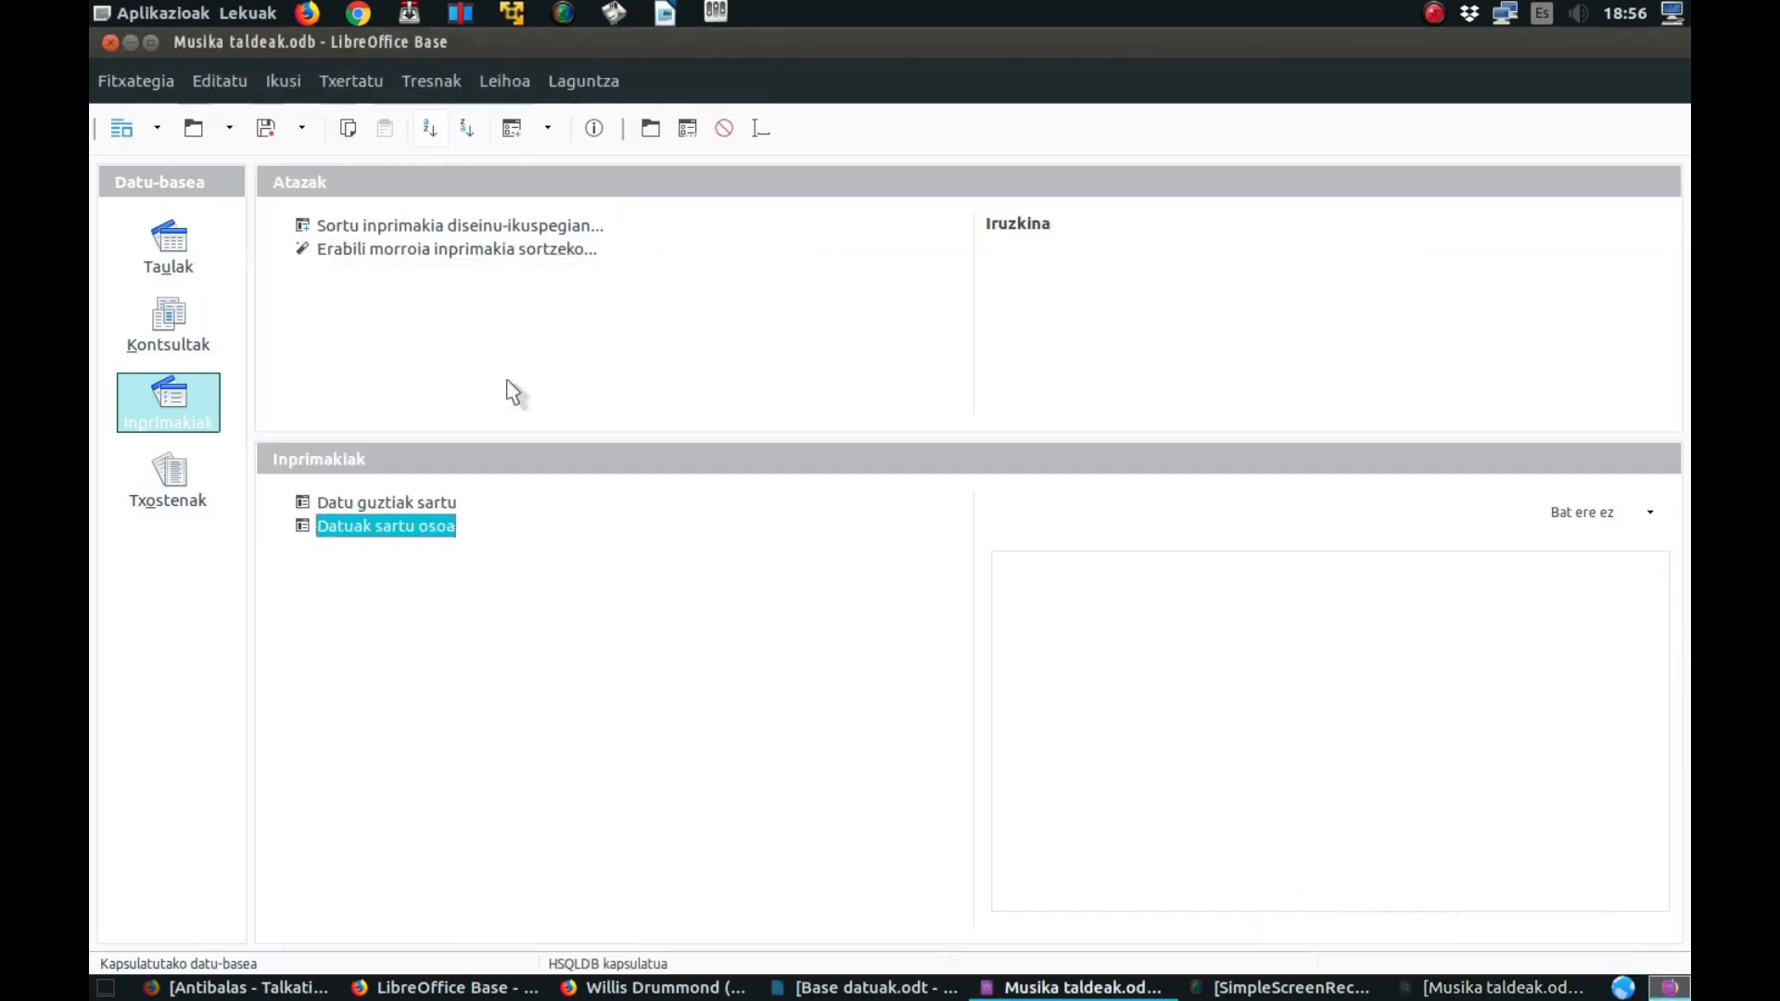
double_click(386, 526)
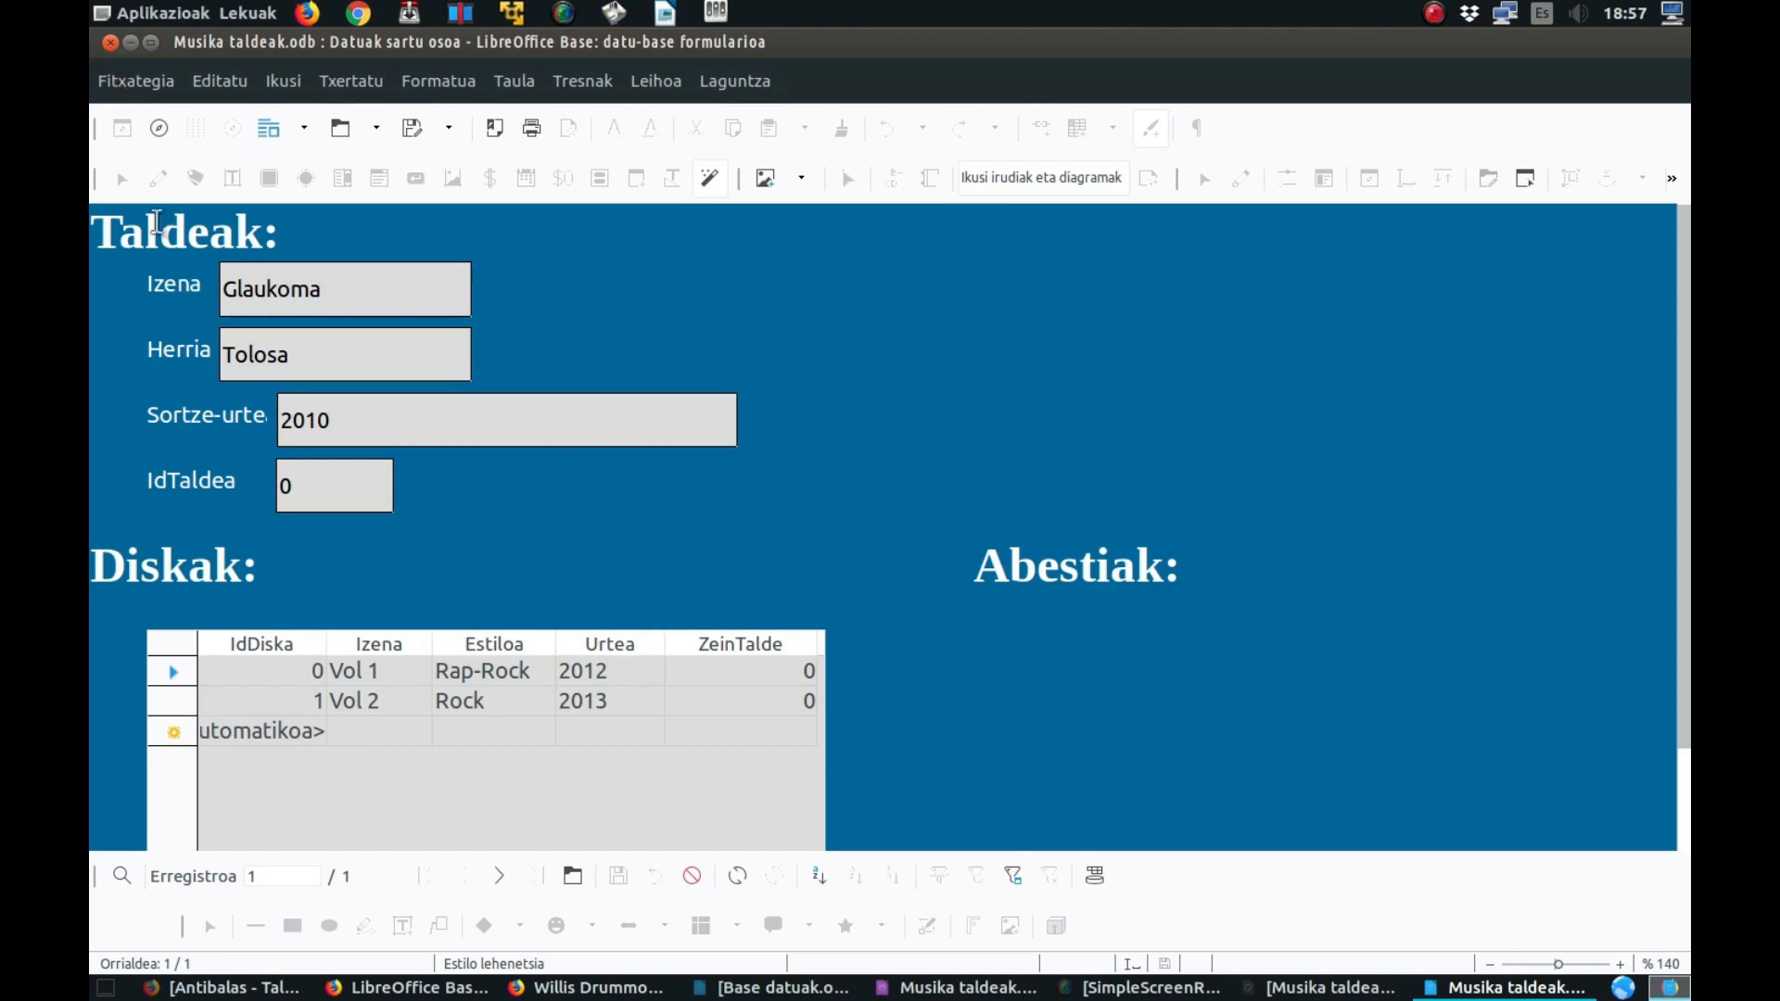
left_click(109, 42)
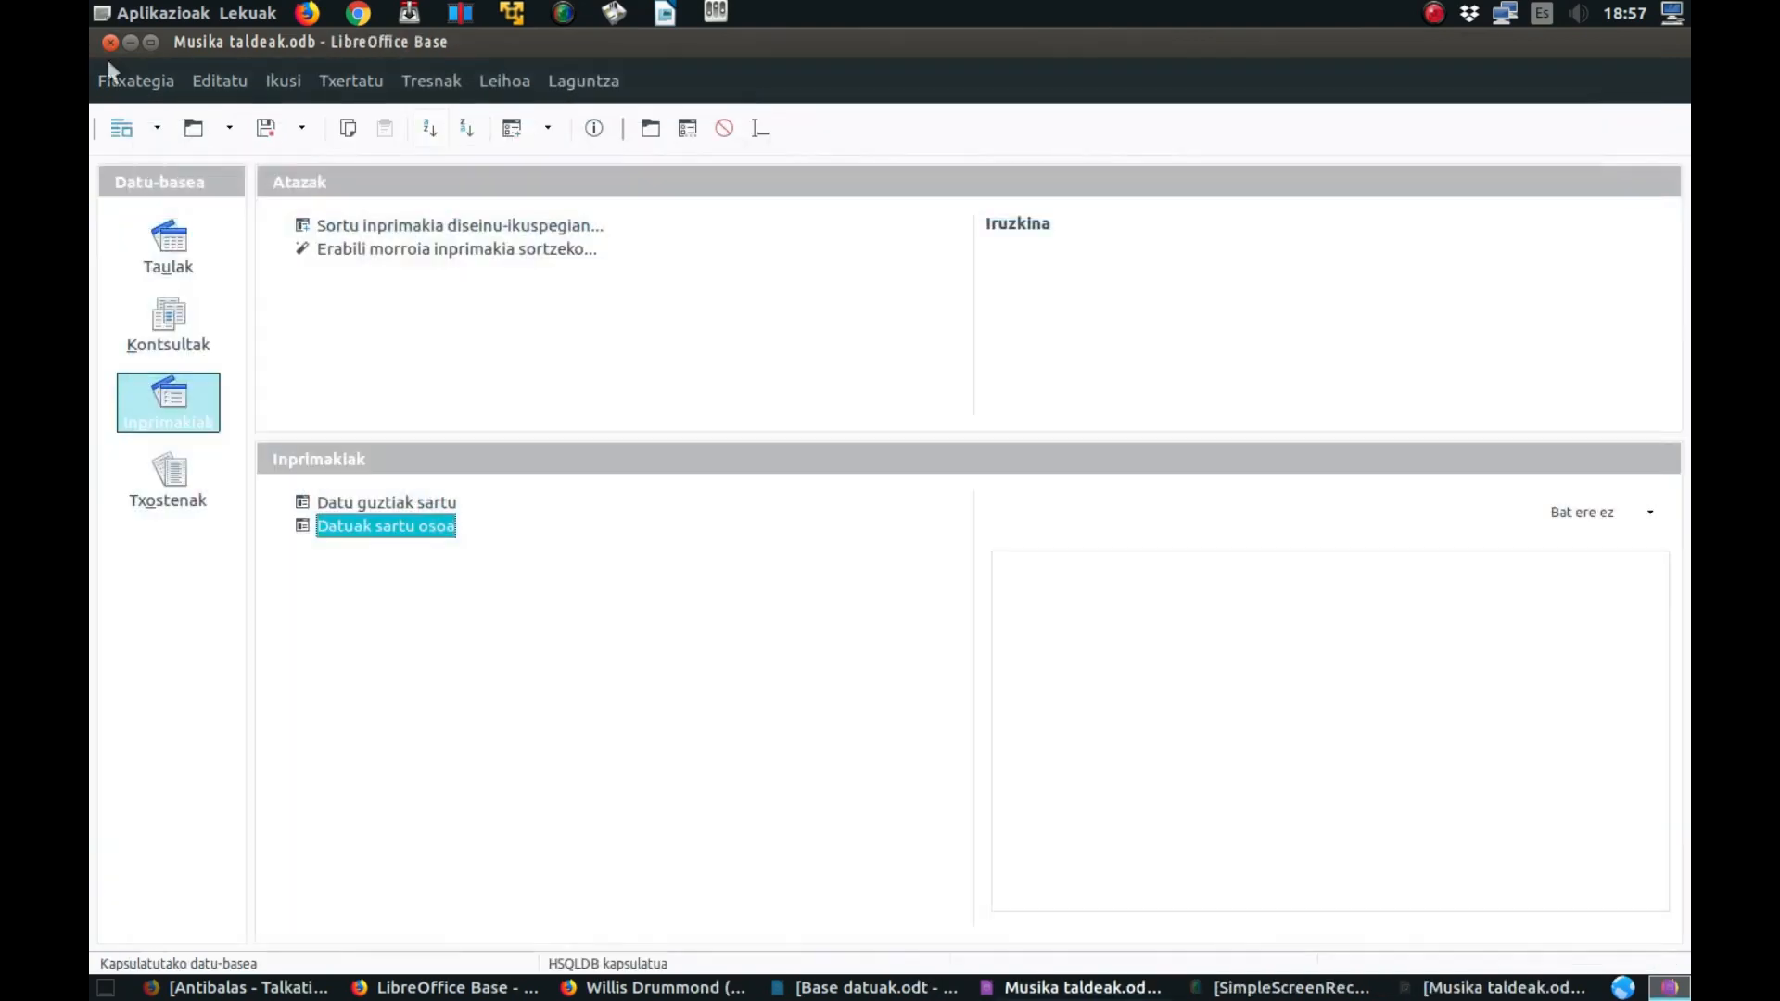
right_click(347, 523)
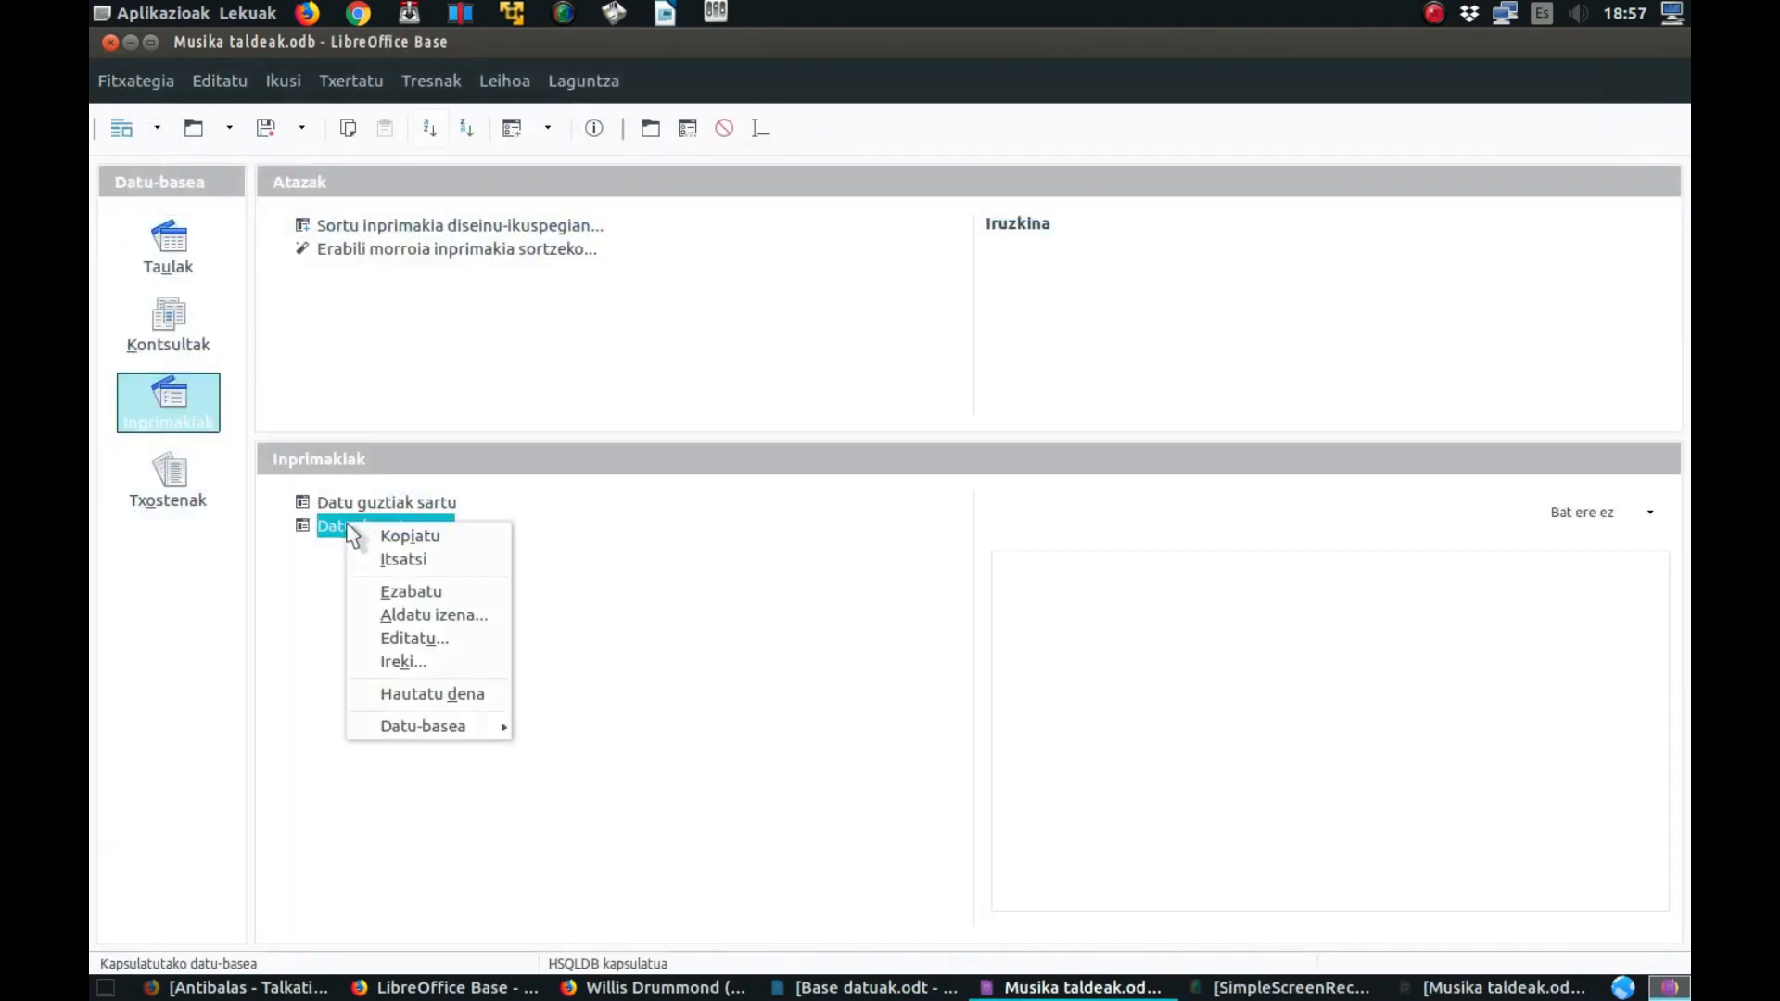
left_click(413, 638)
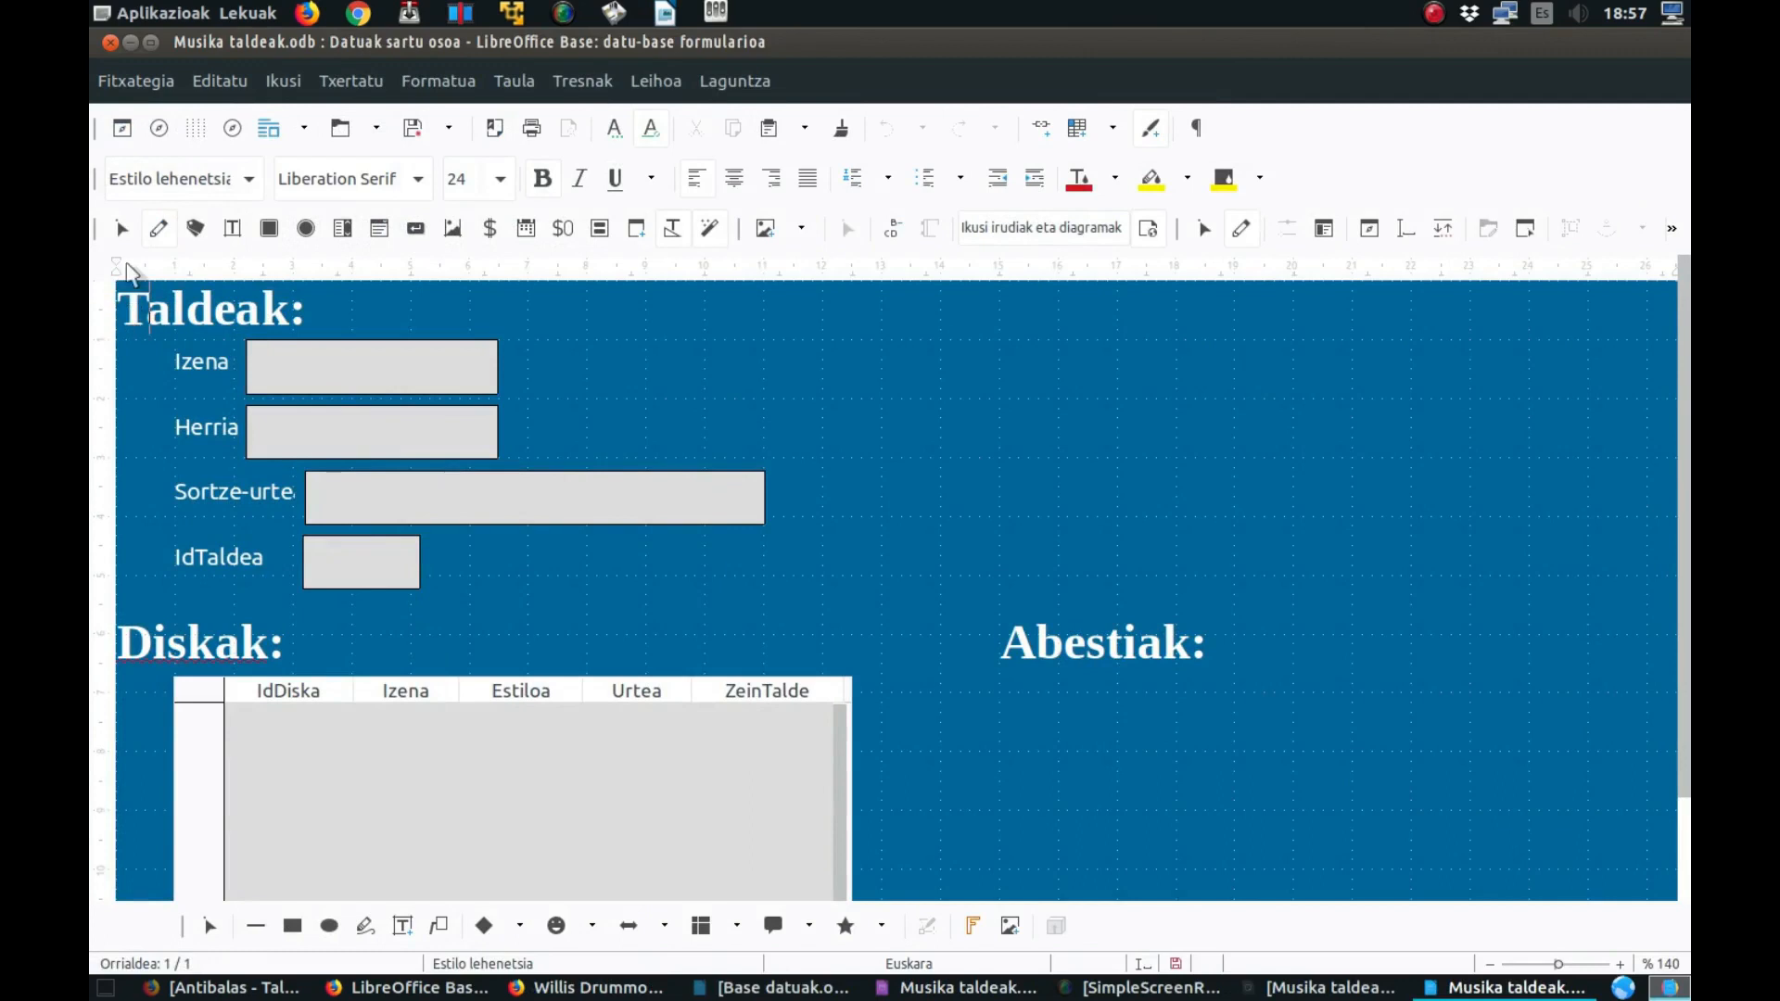
- Indent the Taldeak heading, add a blank line above it, and move the Izena, Herria, Sortze-urtea and IdTaldea fields lower
key("Tab")
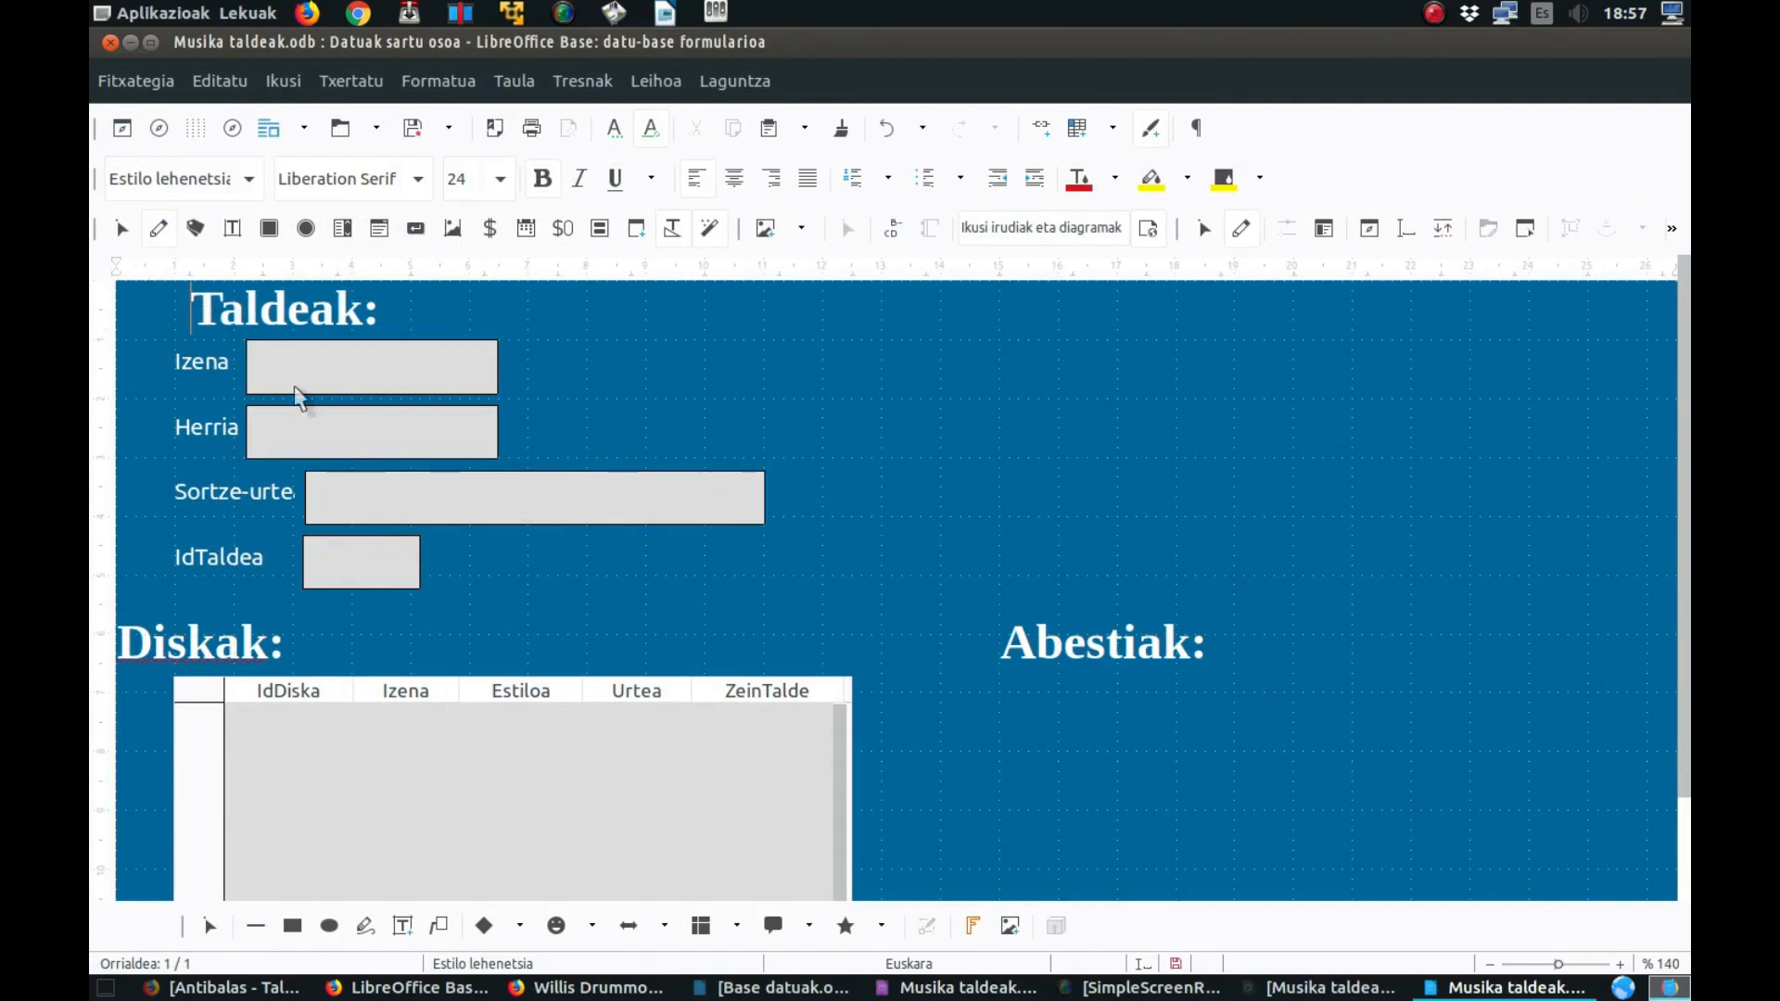
key("Return")
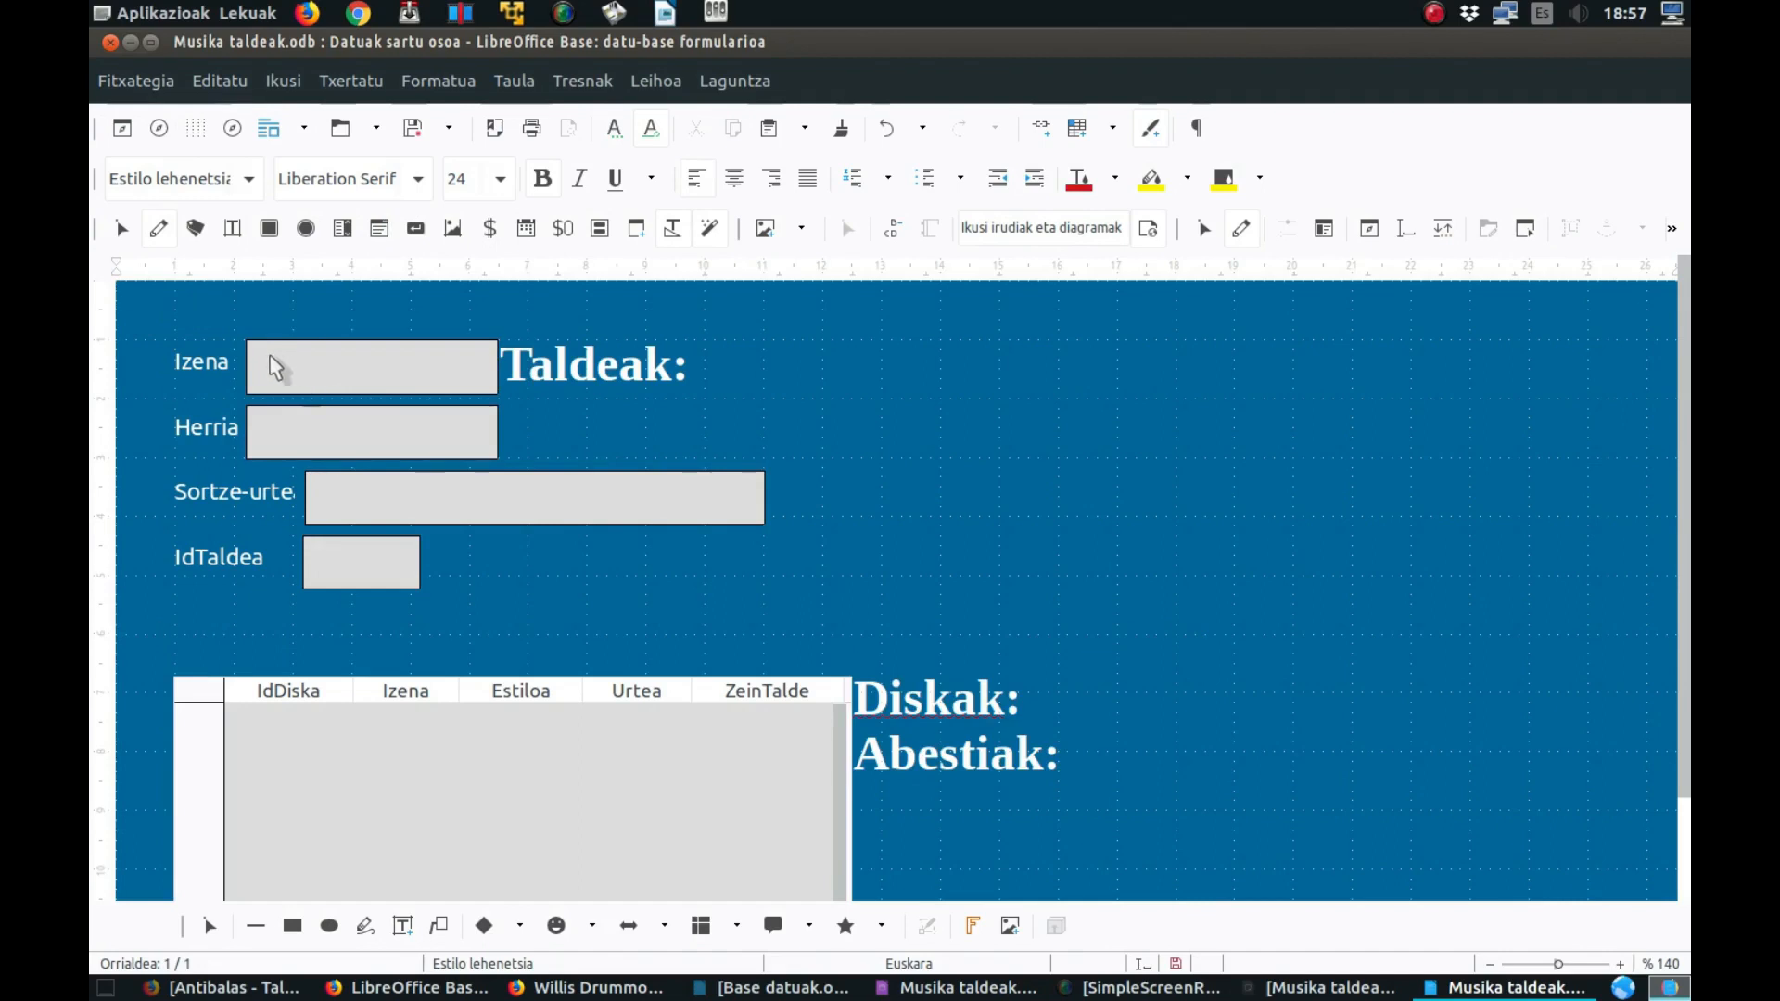
left_click_drag(270, 355, 271, 366)
left_click_drag(363, 570, 364, 605)
left_click_drag(326, 474, 326, 496)
left_click_drag(341, 432, 341, 461)
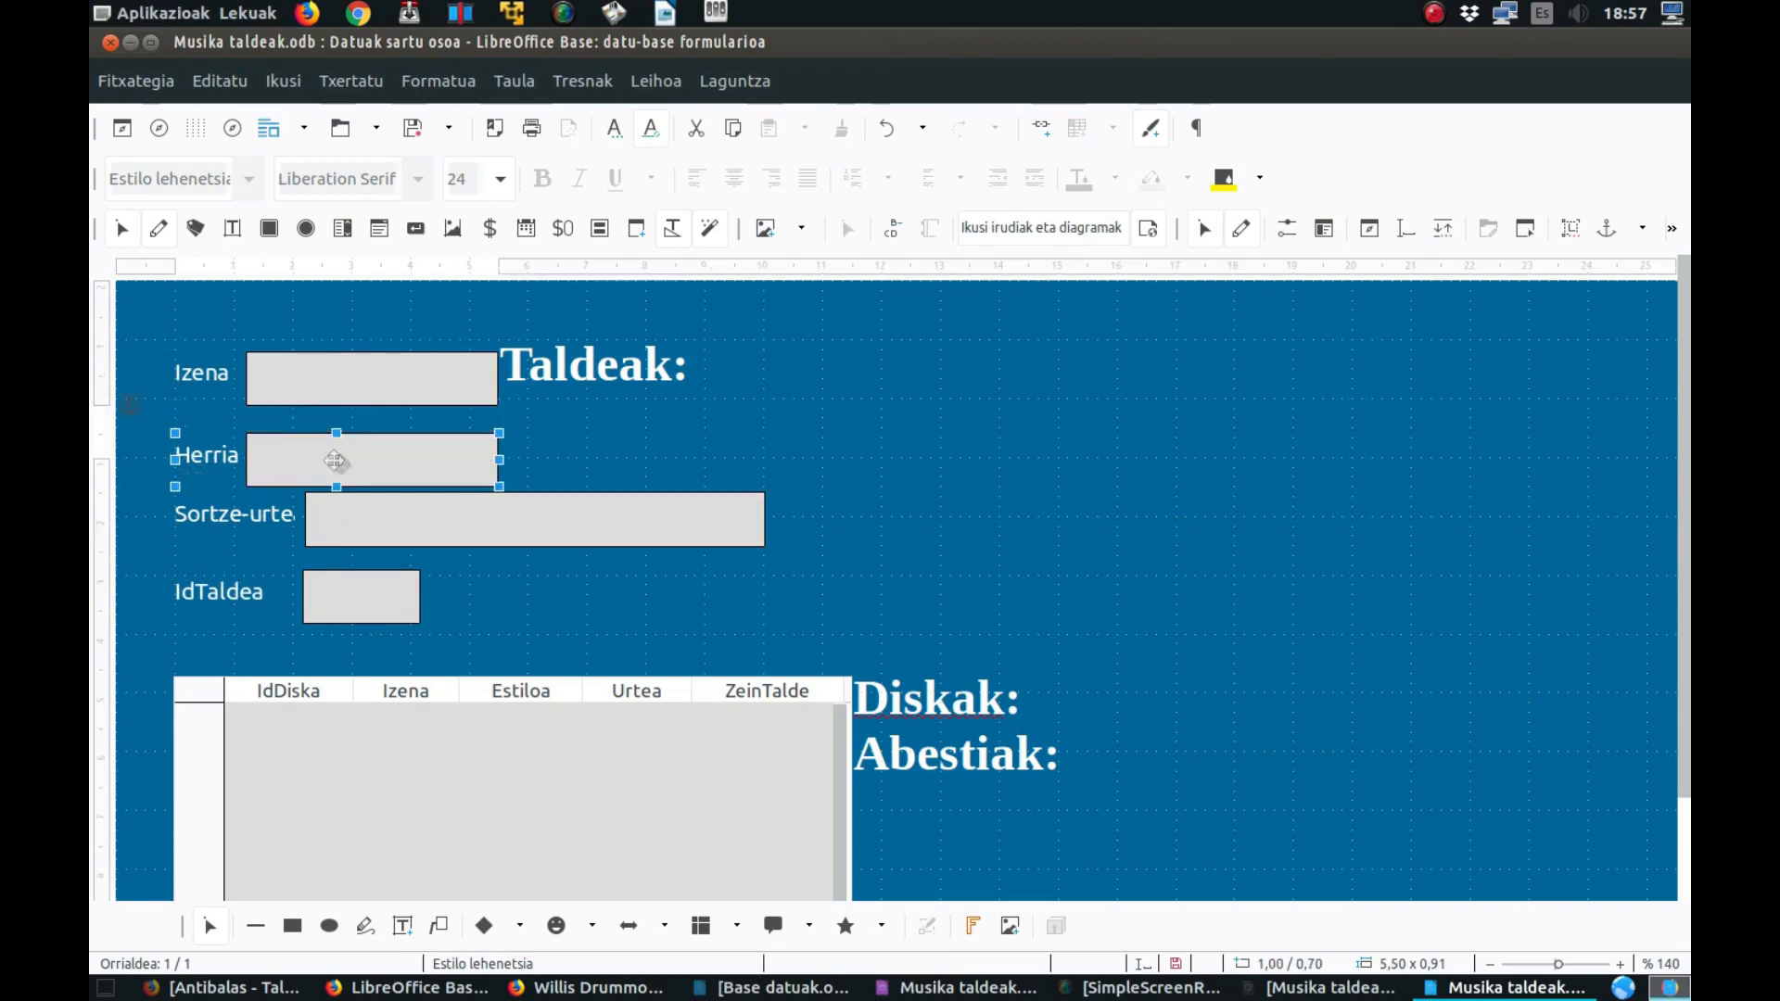
left_click_drag(353, 397, 354, 406)
- Indent the Taldeak heading further with tabs and remove its trailing colon
left_click(568, 365)
left_click_drag(512, 357, 683, 369)
left_click(684, 369)
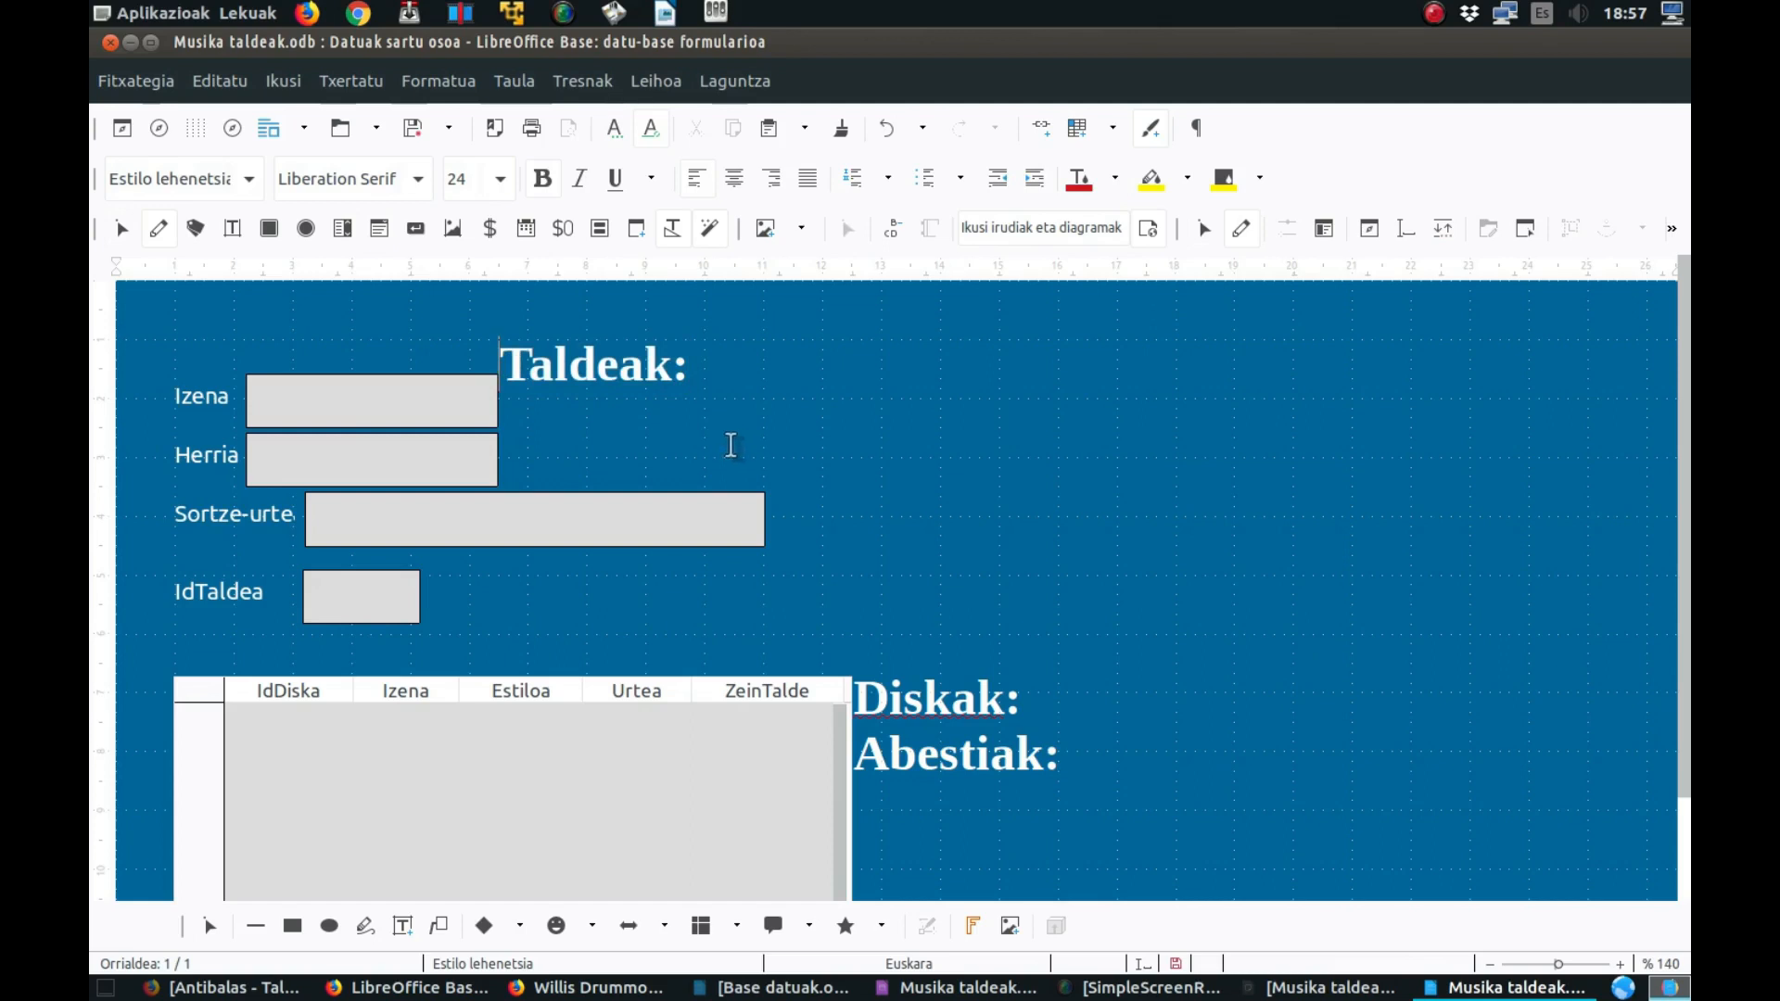
key("Tab")
key("Tab")
key("Tab")
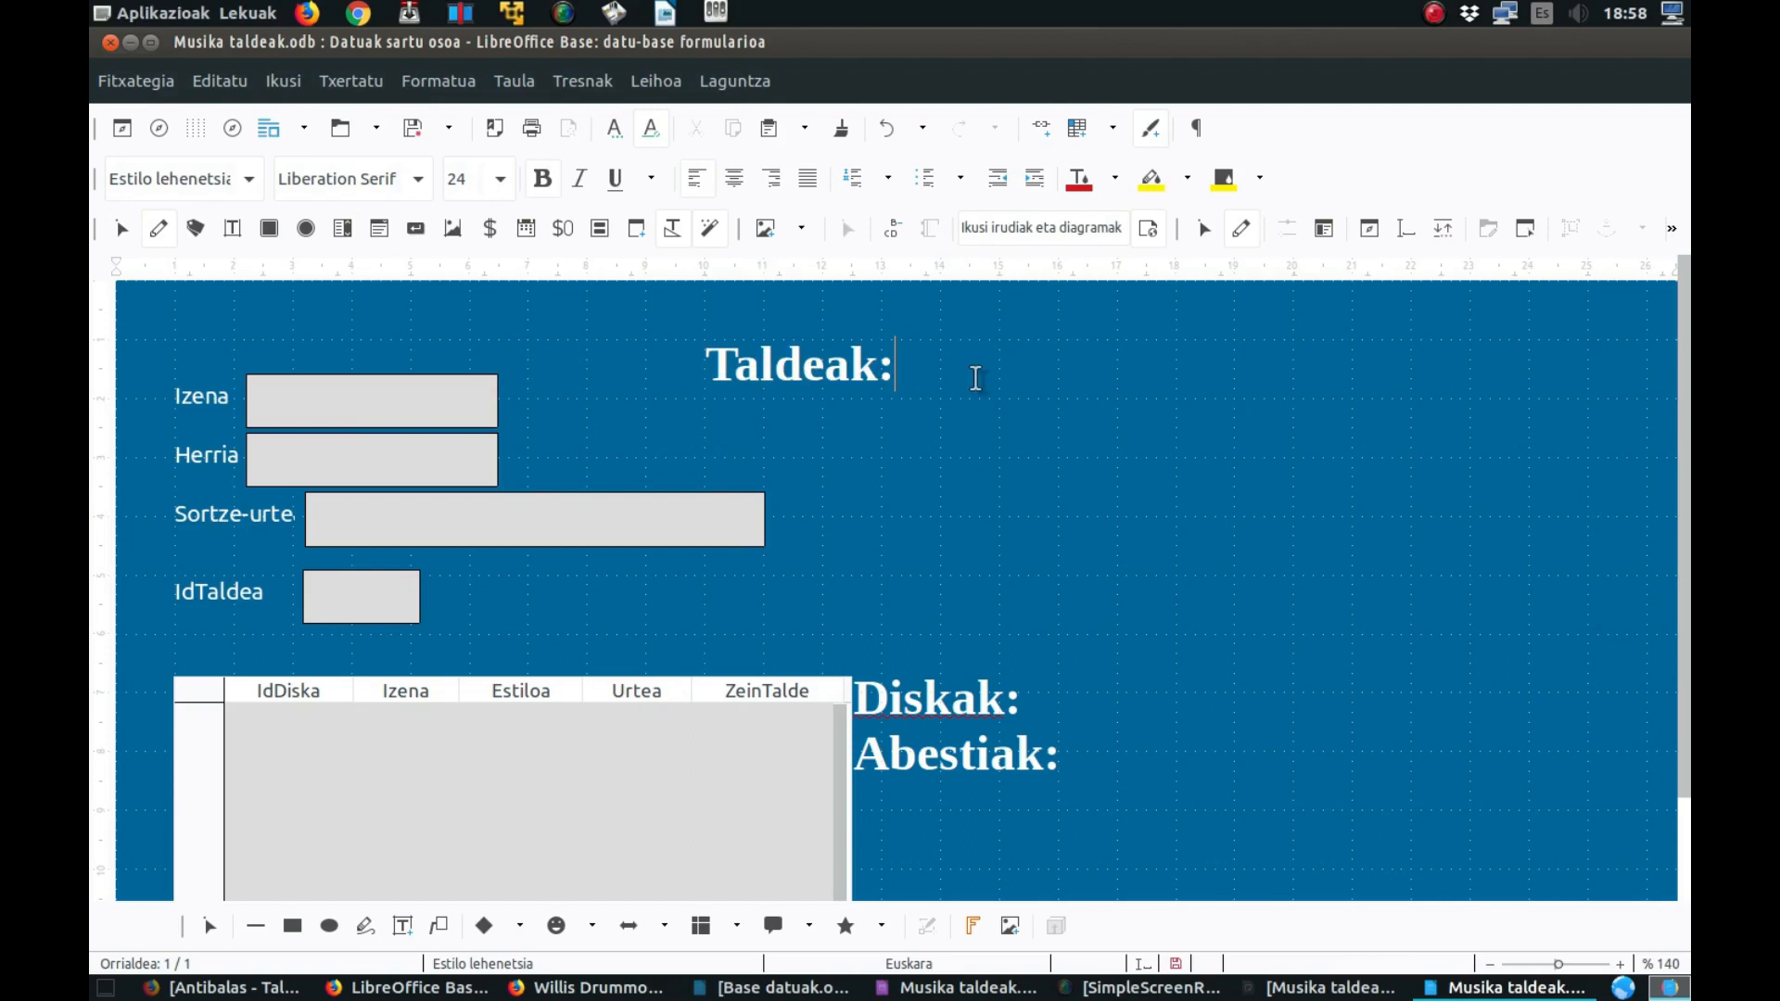
key("BackSpace")
- Delete most of the spacing between the Diskak and Abestiak headings so both sit close together on one line
left_click(727, 686)
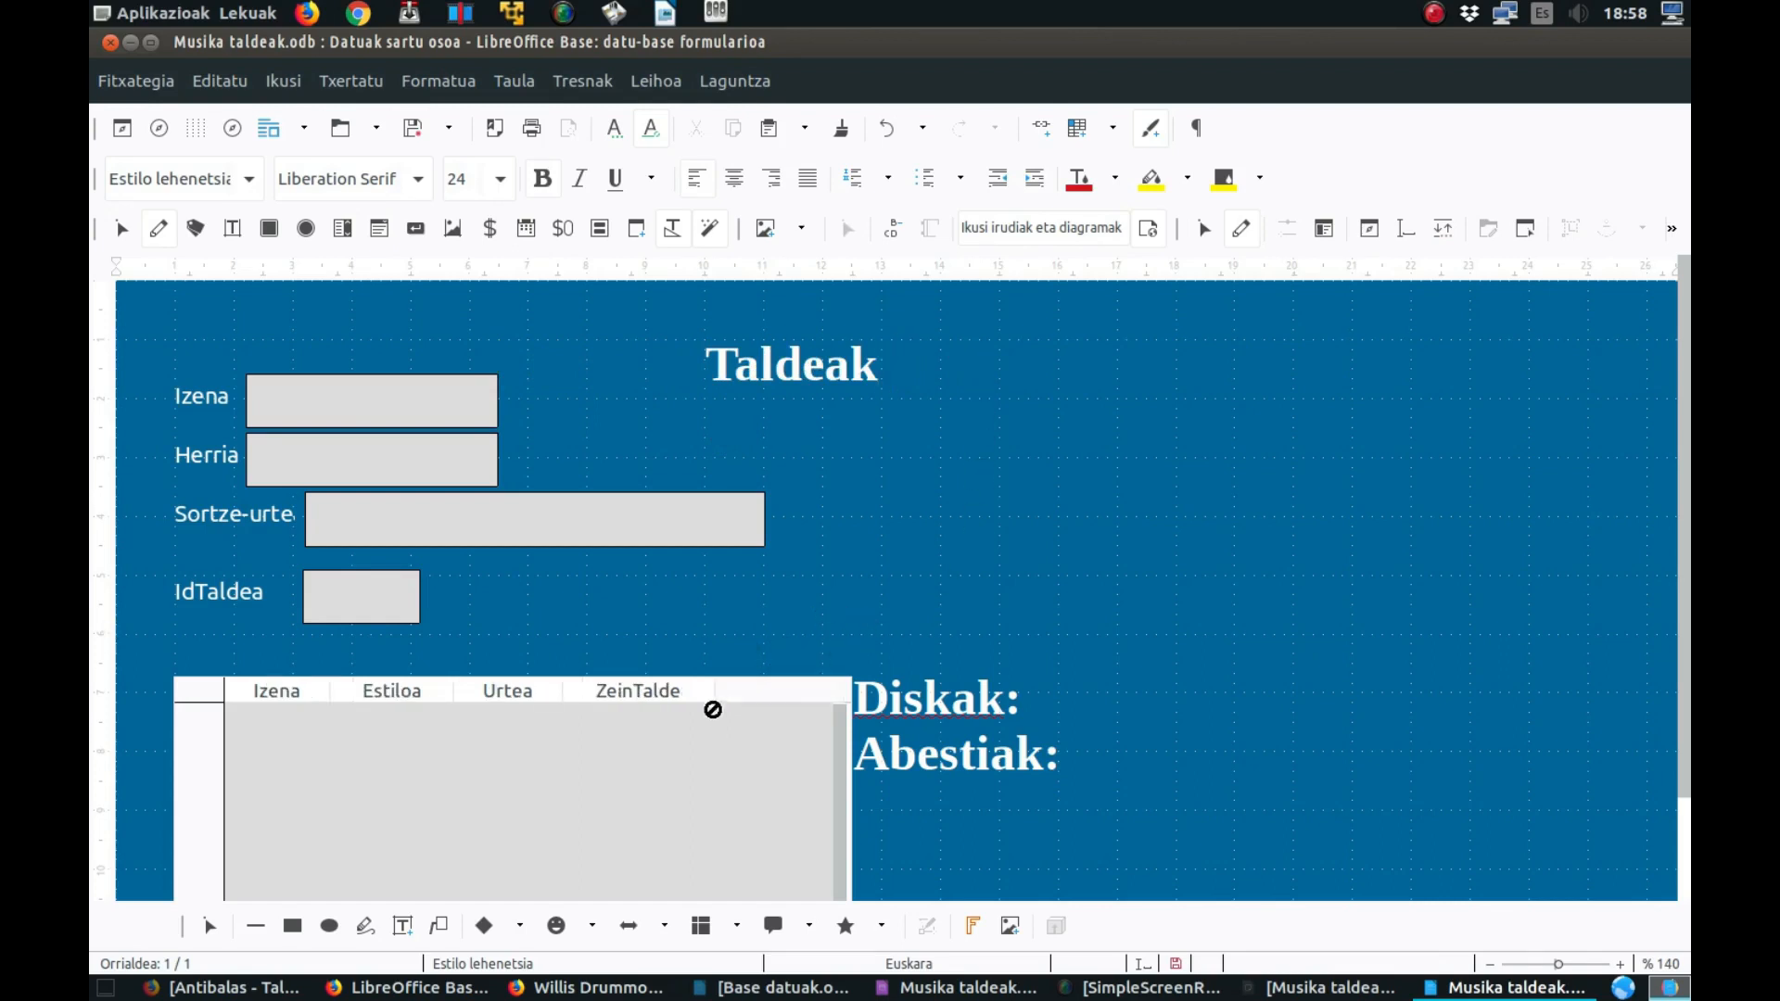
left_click(922, 700)
left_click(866, 704)
key("Delete")
key("Delete")
key("Delete")
key("Delete")
key("Delete")
key("Delete")
key("Delete")
key("Delete")
key("Delete")
key("Delete")
key("Delete")
key("Delete")
key("Delete")
key("Delete")
key("Delete")
key("Delete")
key("Delete")
key("Delete")
key("Delete")
key("Delete")
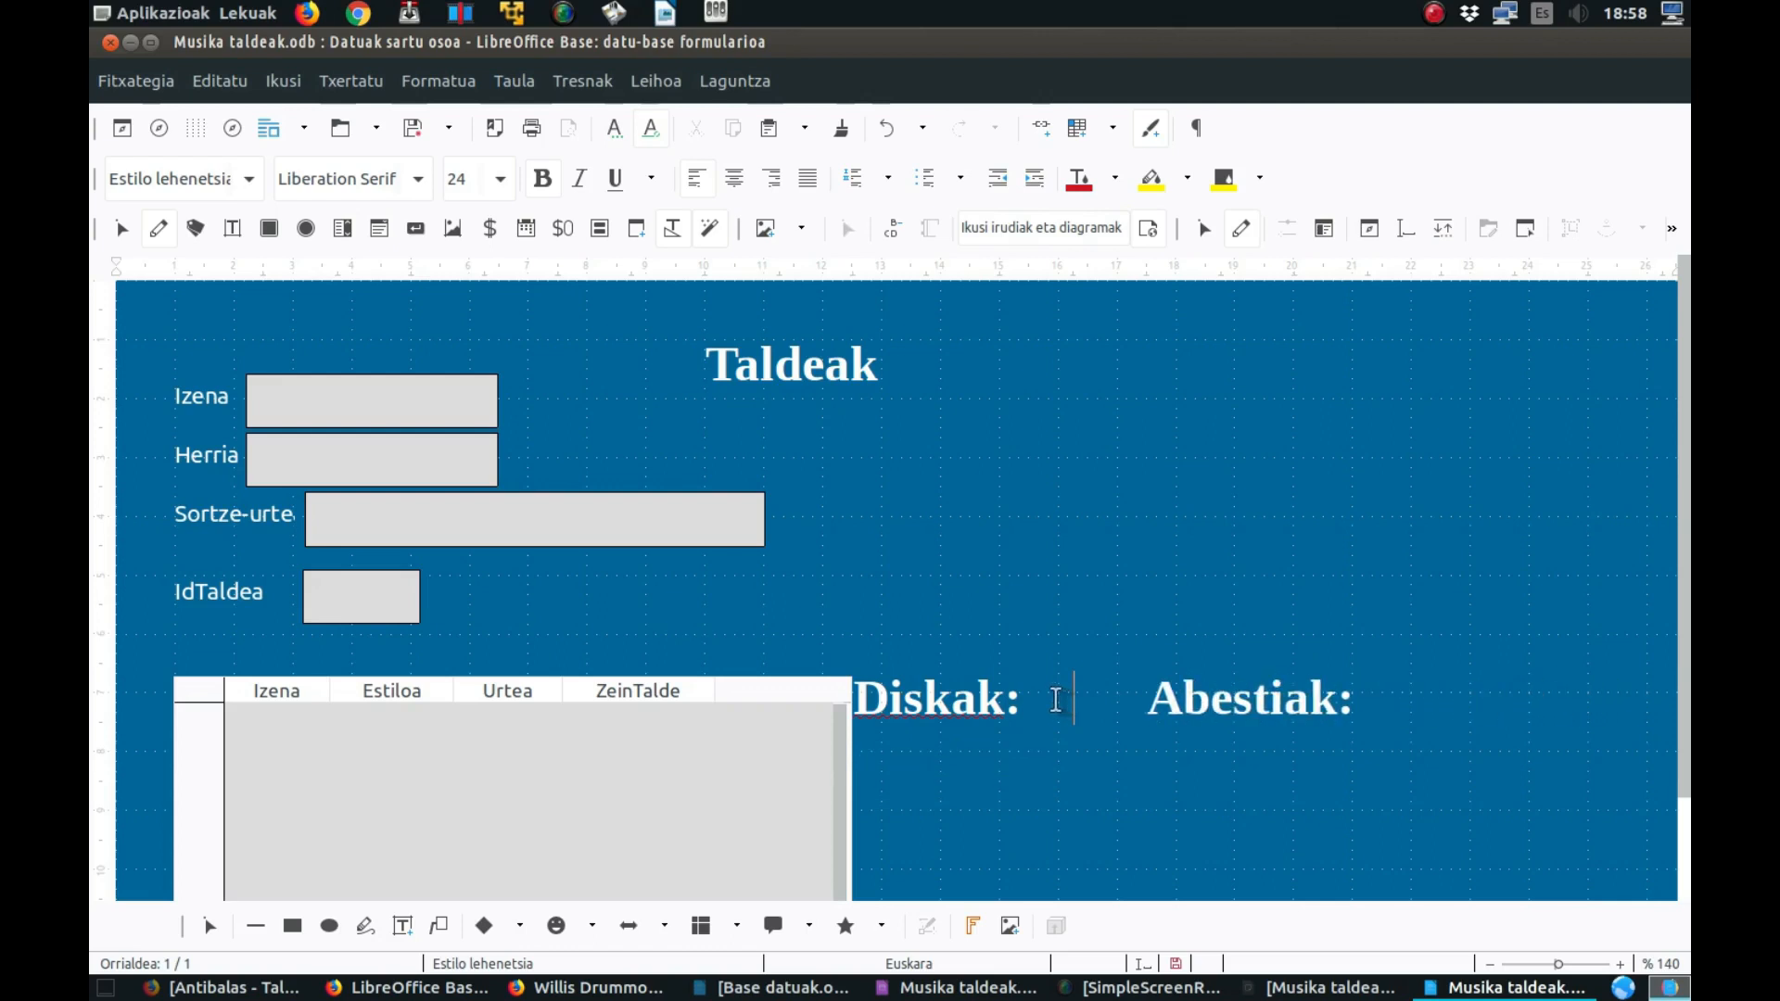
key("Delete")
key("Delete")
key("Delete")
key("Delete")
key("Delete")
key("Delete")
key("Delete")
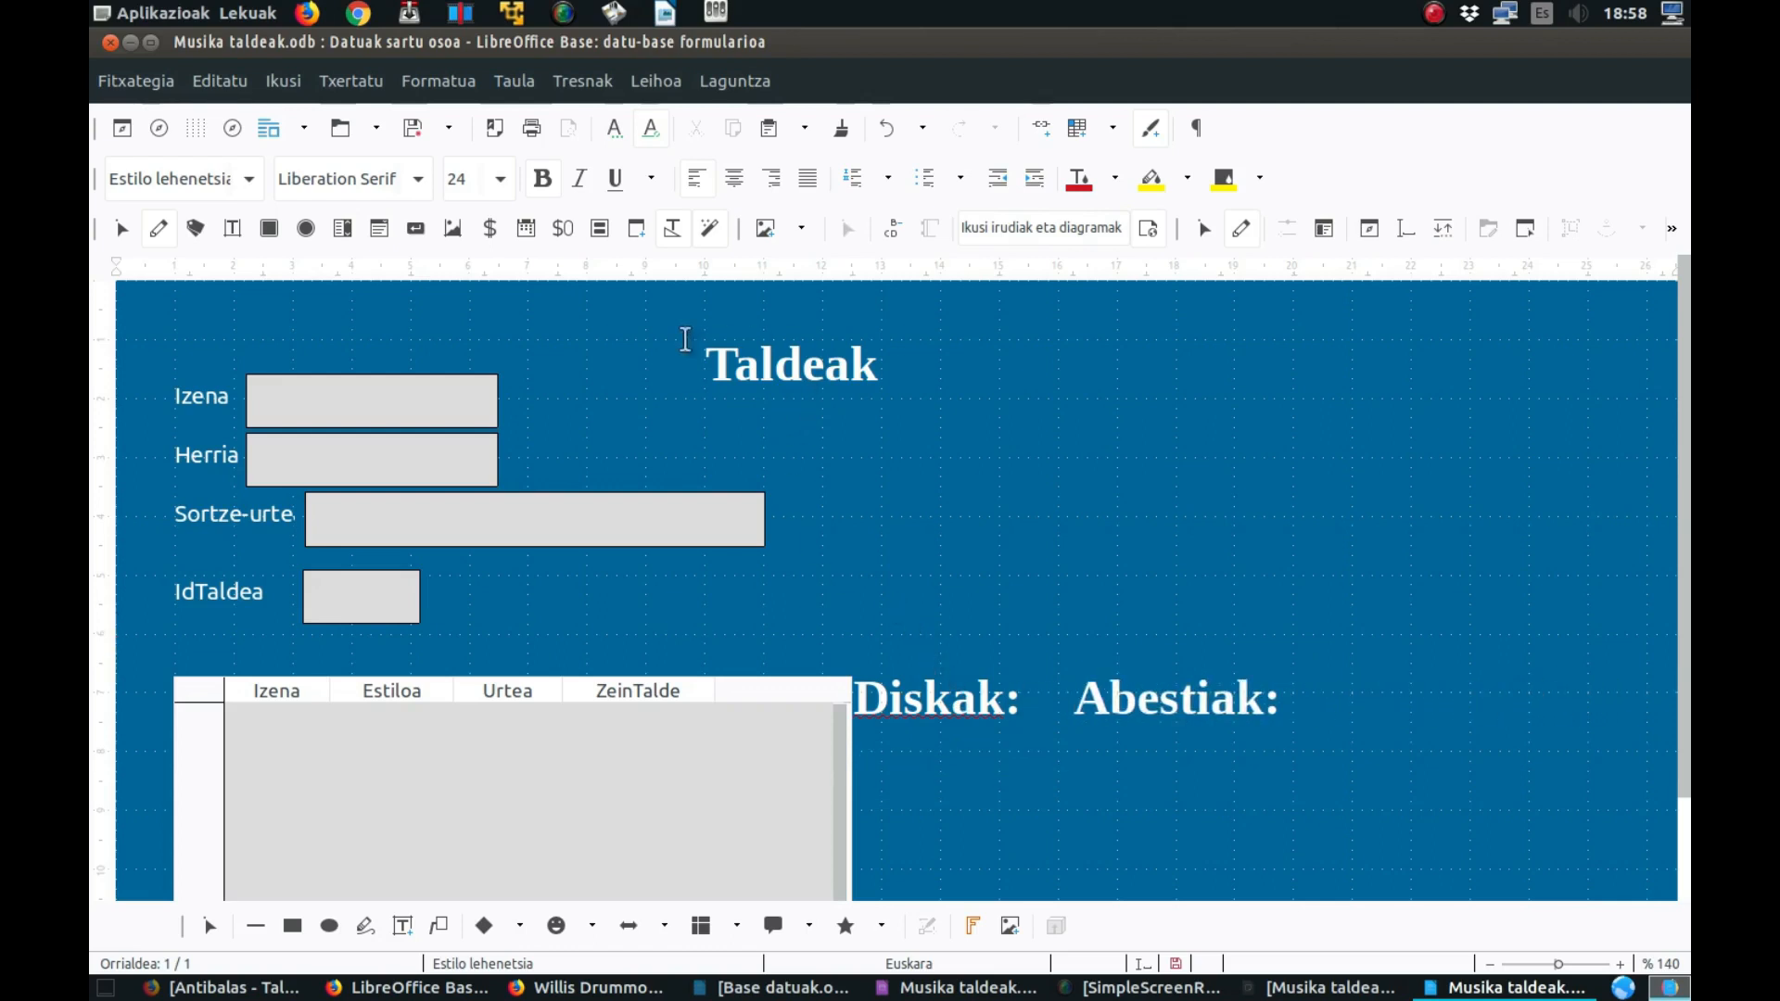
- Remove the indentation in front of the Taldeak heading and delete the blank line above it
key("BackSpace")
key("BackSpace")
key("BackSpace")
key("BackSpace")
key("BackSpace")
key("BackSpace")
key("BackSpace")
key("BackSpace")
key("BackSpace")
key("BackSpace")
key("BackSpace")
key("BackSpace")
key("BackSpace")
key("BackSpace")
key("BackSpace")
key("BackSpace")
key("BackSpace")
key("BackSpace")
key("BackSpace")
key("BackSpace")
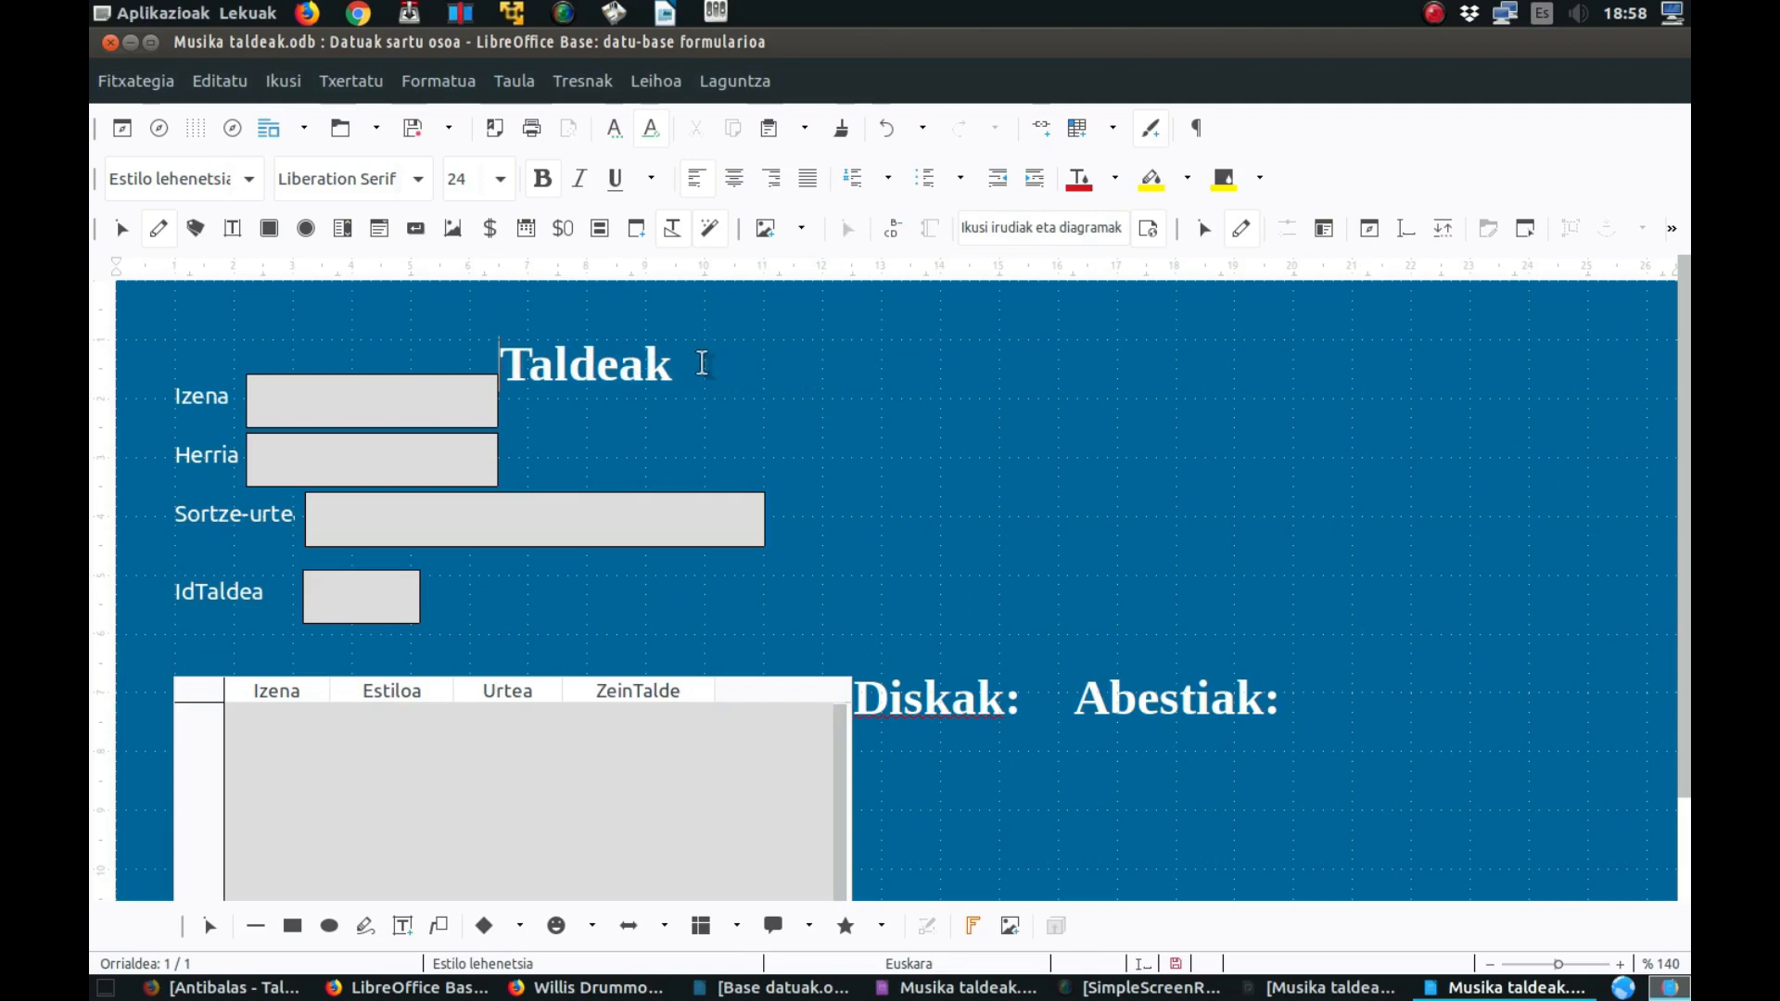
left_click(487, 305)
key("Delete")
- Move the IdTaldea, Sortze-urtea, Izena and Herria fields to the right, stacked below the Taldeak heading
left_click_drag(360, 524, 498, 535)
left_click_drag(413, 478, 531, 487)
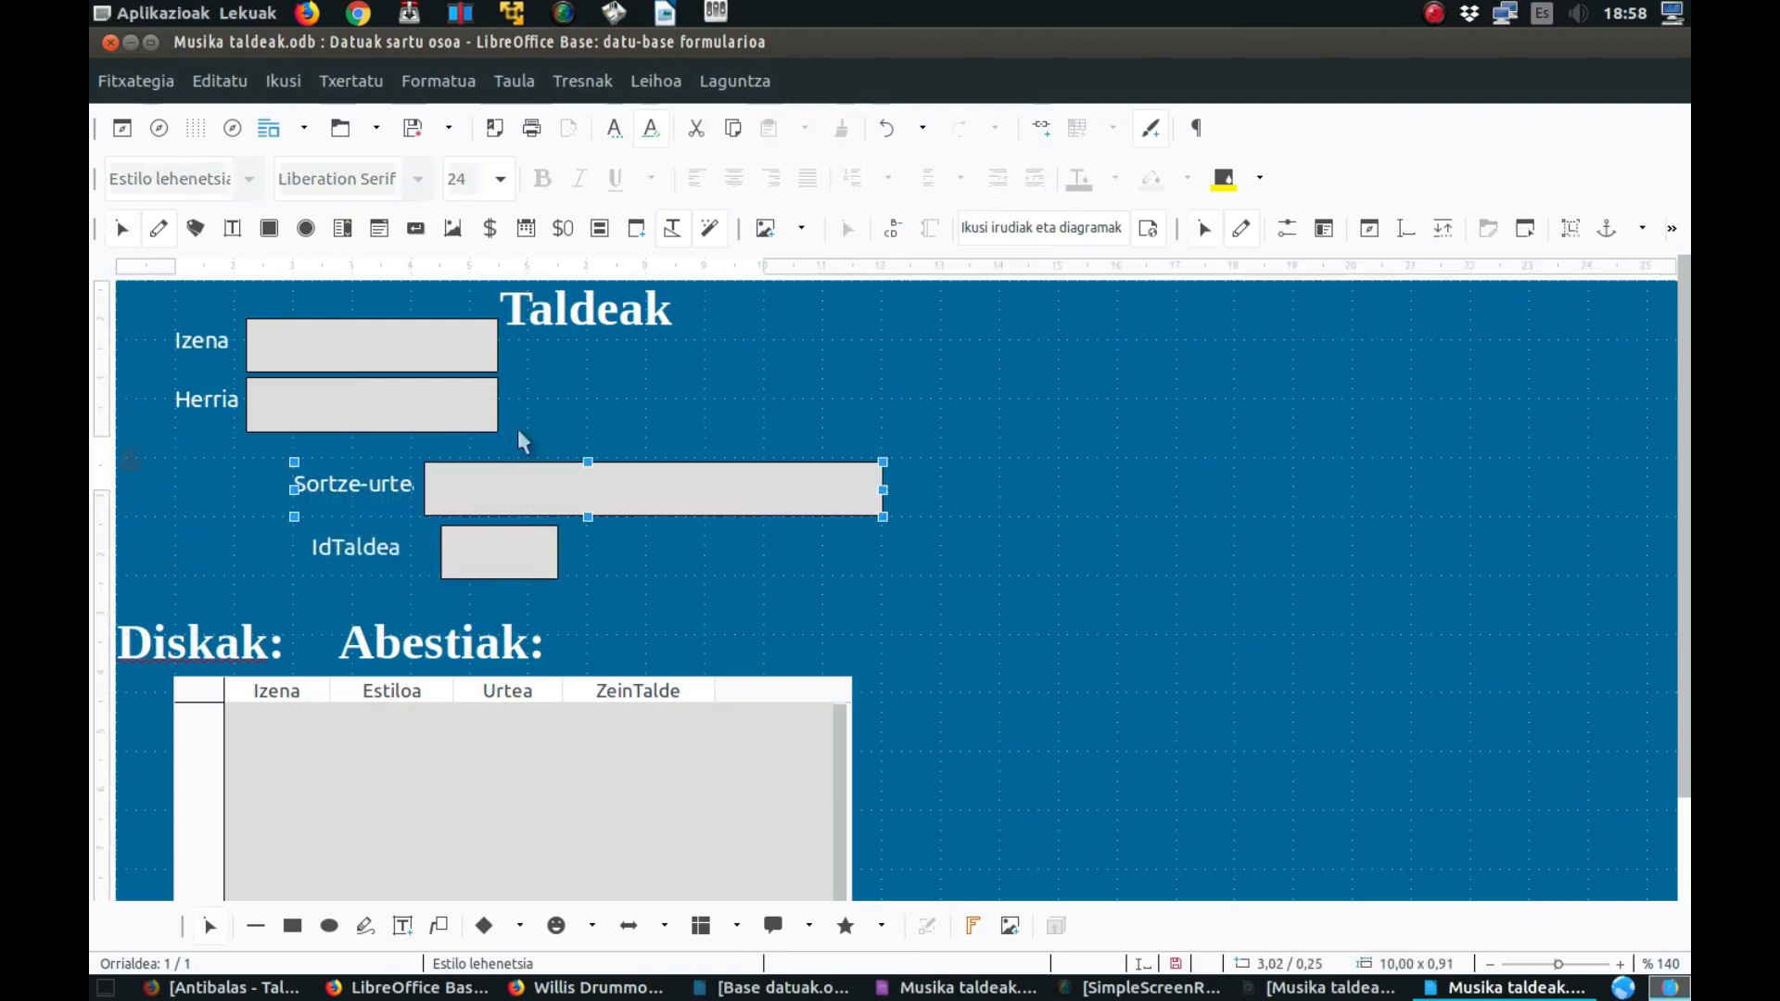
left_click_drag(404, 328, 640, 345)
left_click_drag(426, 409, 661, 429)
left_click_drag(535, 482, 633, 484)
left_click_drag(472, 556, 570, 552)
- Insert tabs before the Abestiak heading to place it to the right of the Diskak grid
left_click(424, 645)
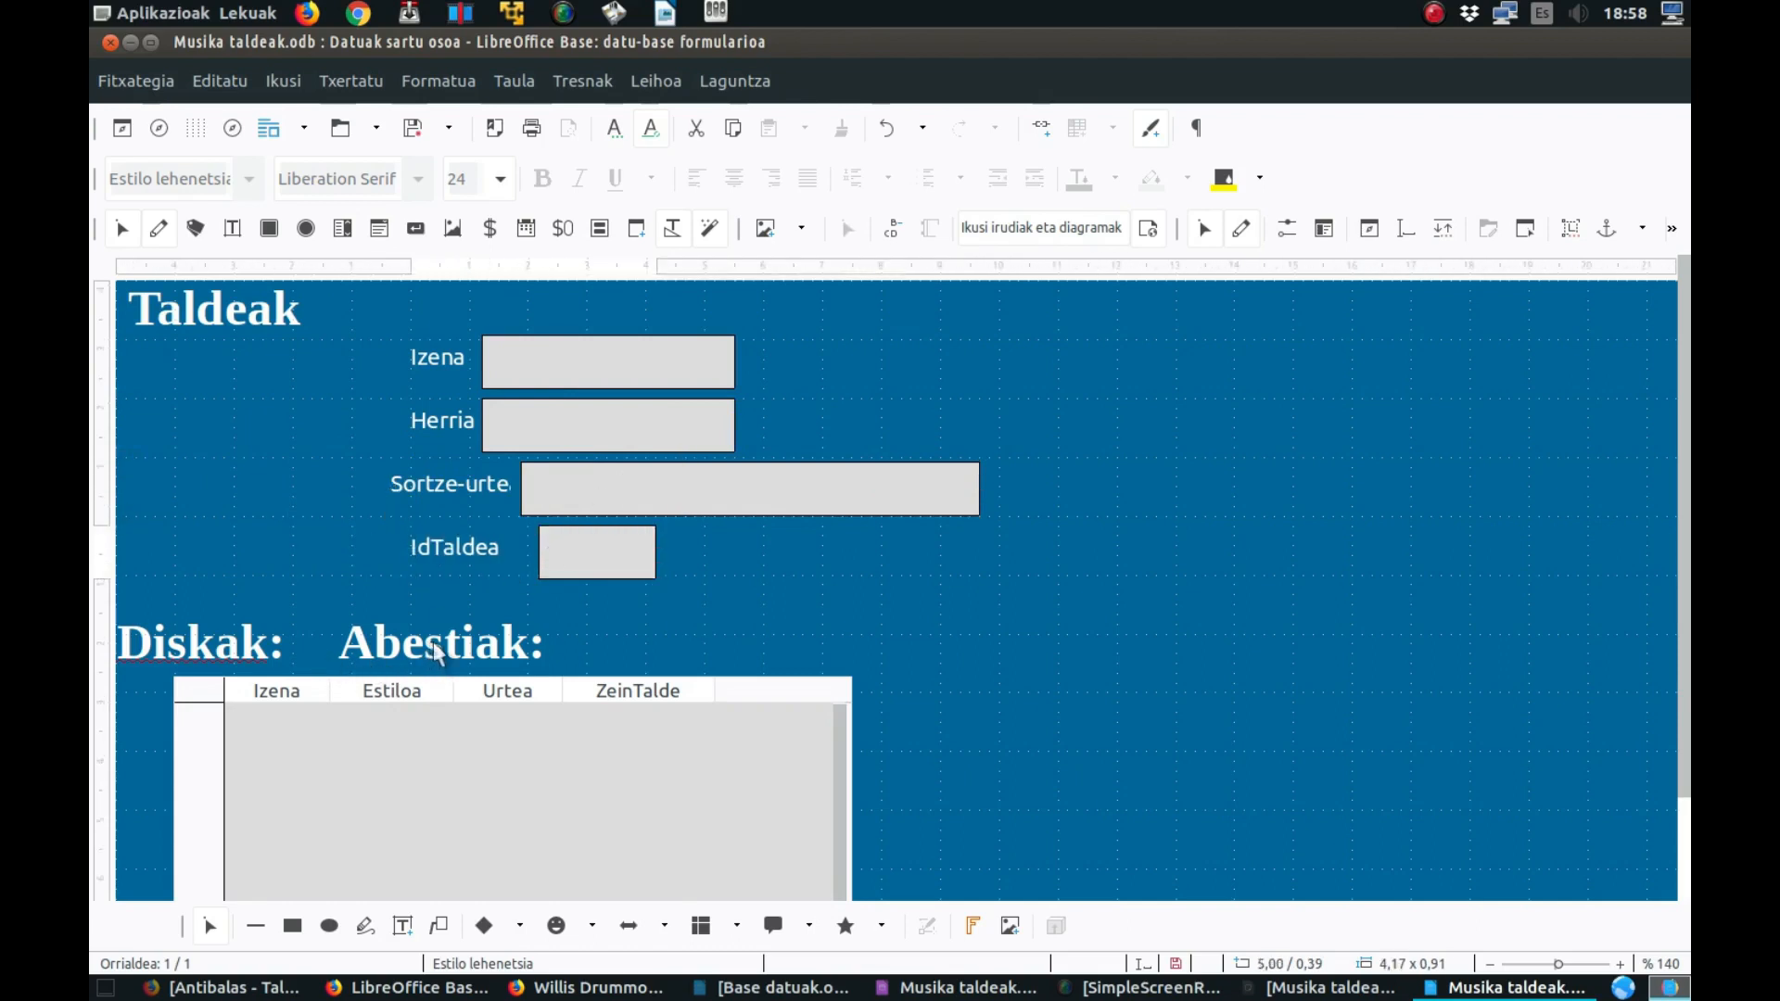
left_click(332, 638)
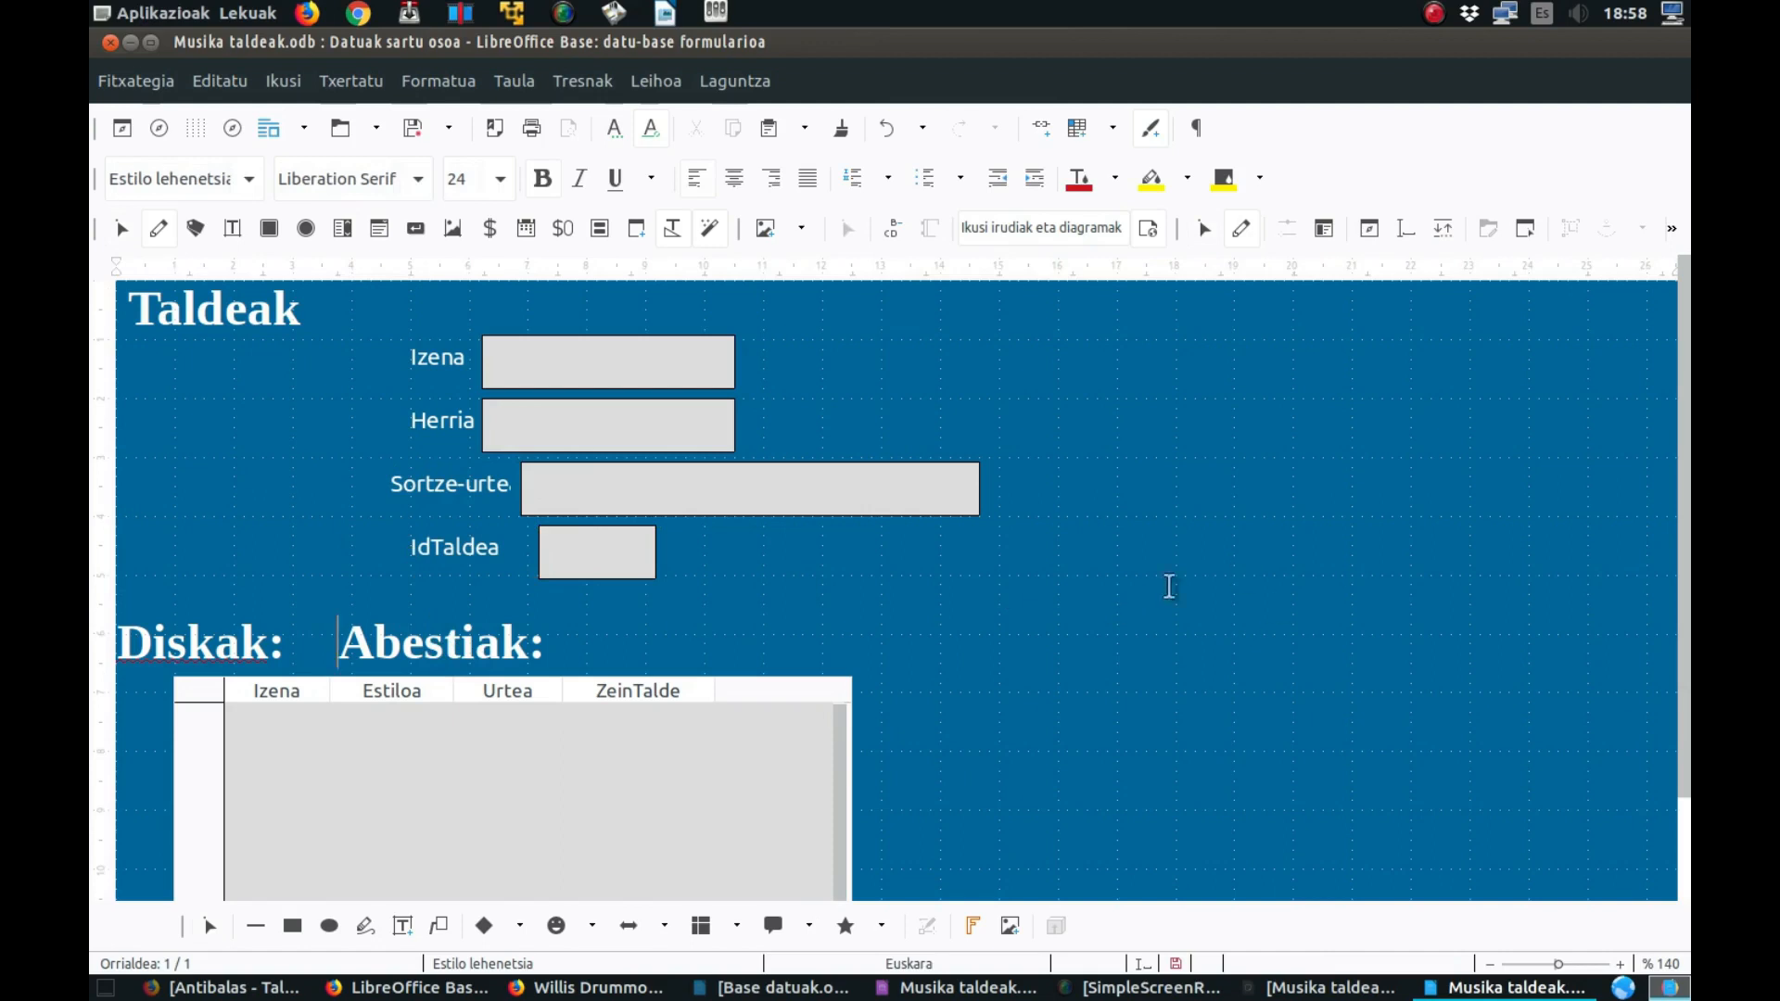
scroll(1248, 700, "down", 3)
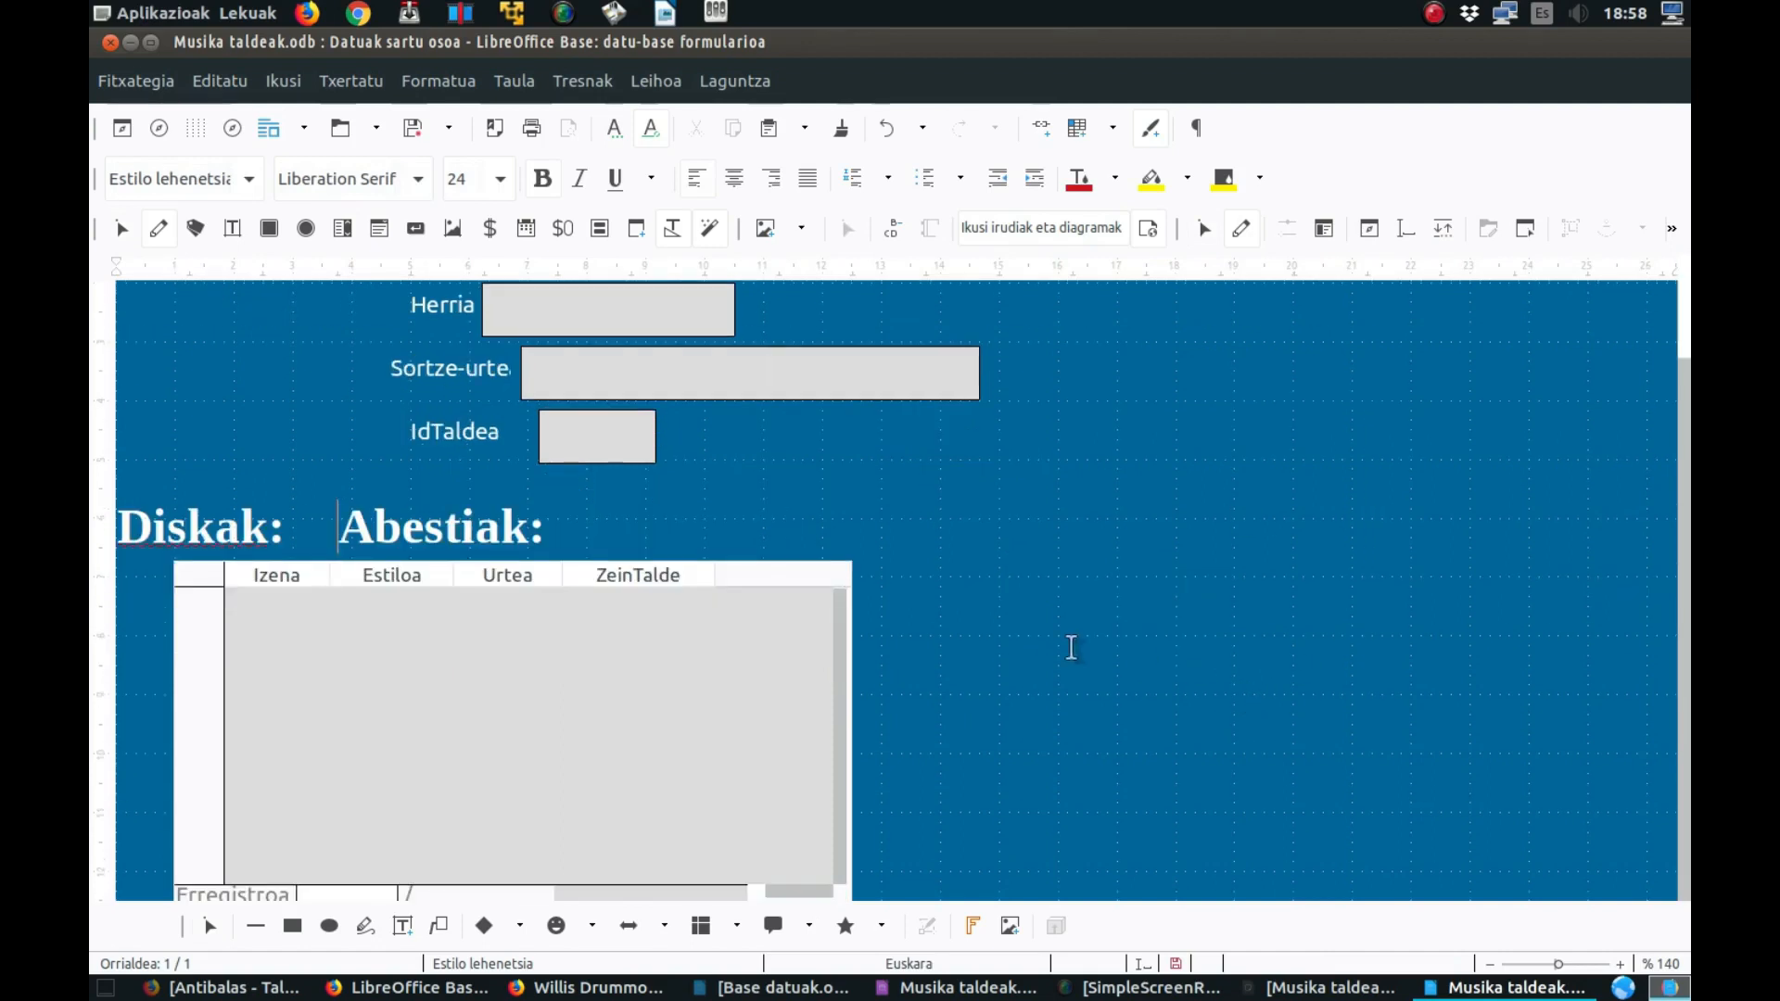
key("Tab")
key("Tab")
key("Tab")
key("Tab")
key("Tab")
key("Tab")
key("Tab")
key("Tab")
key("Tab")
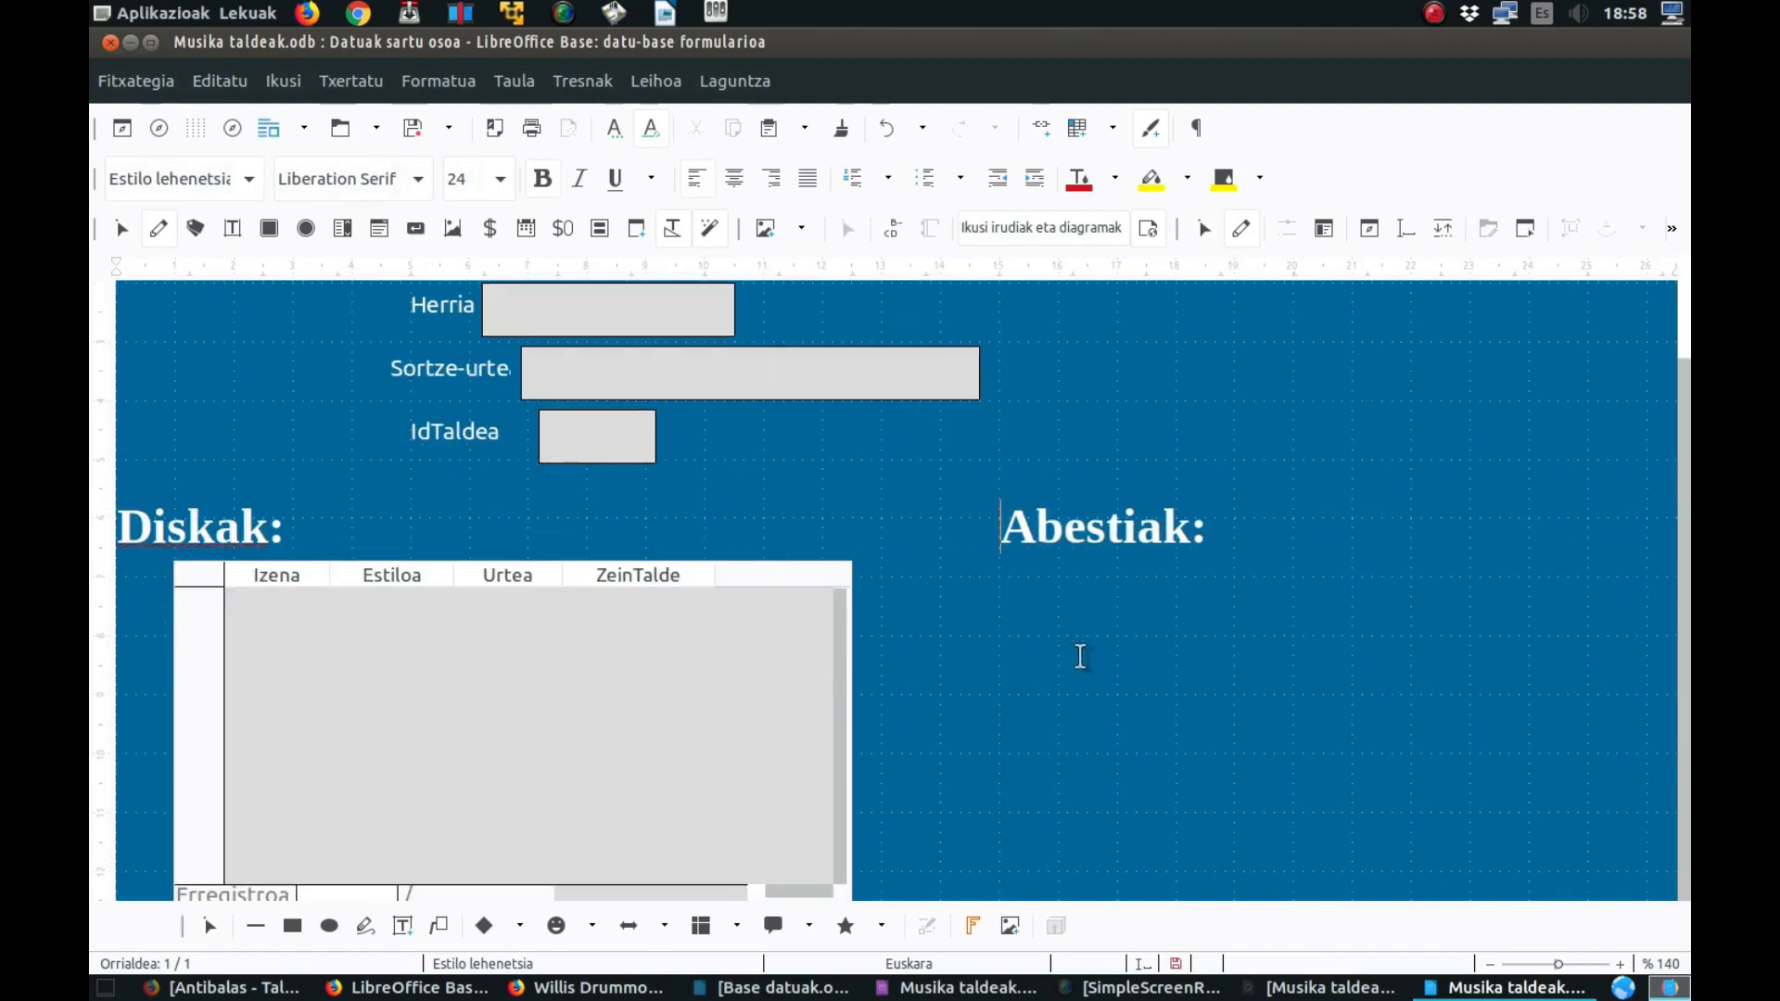
key("End")
- Select the Diskak grid, display the form navigator, and move the navigator clear of the grid
left_click(317, 630)
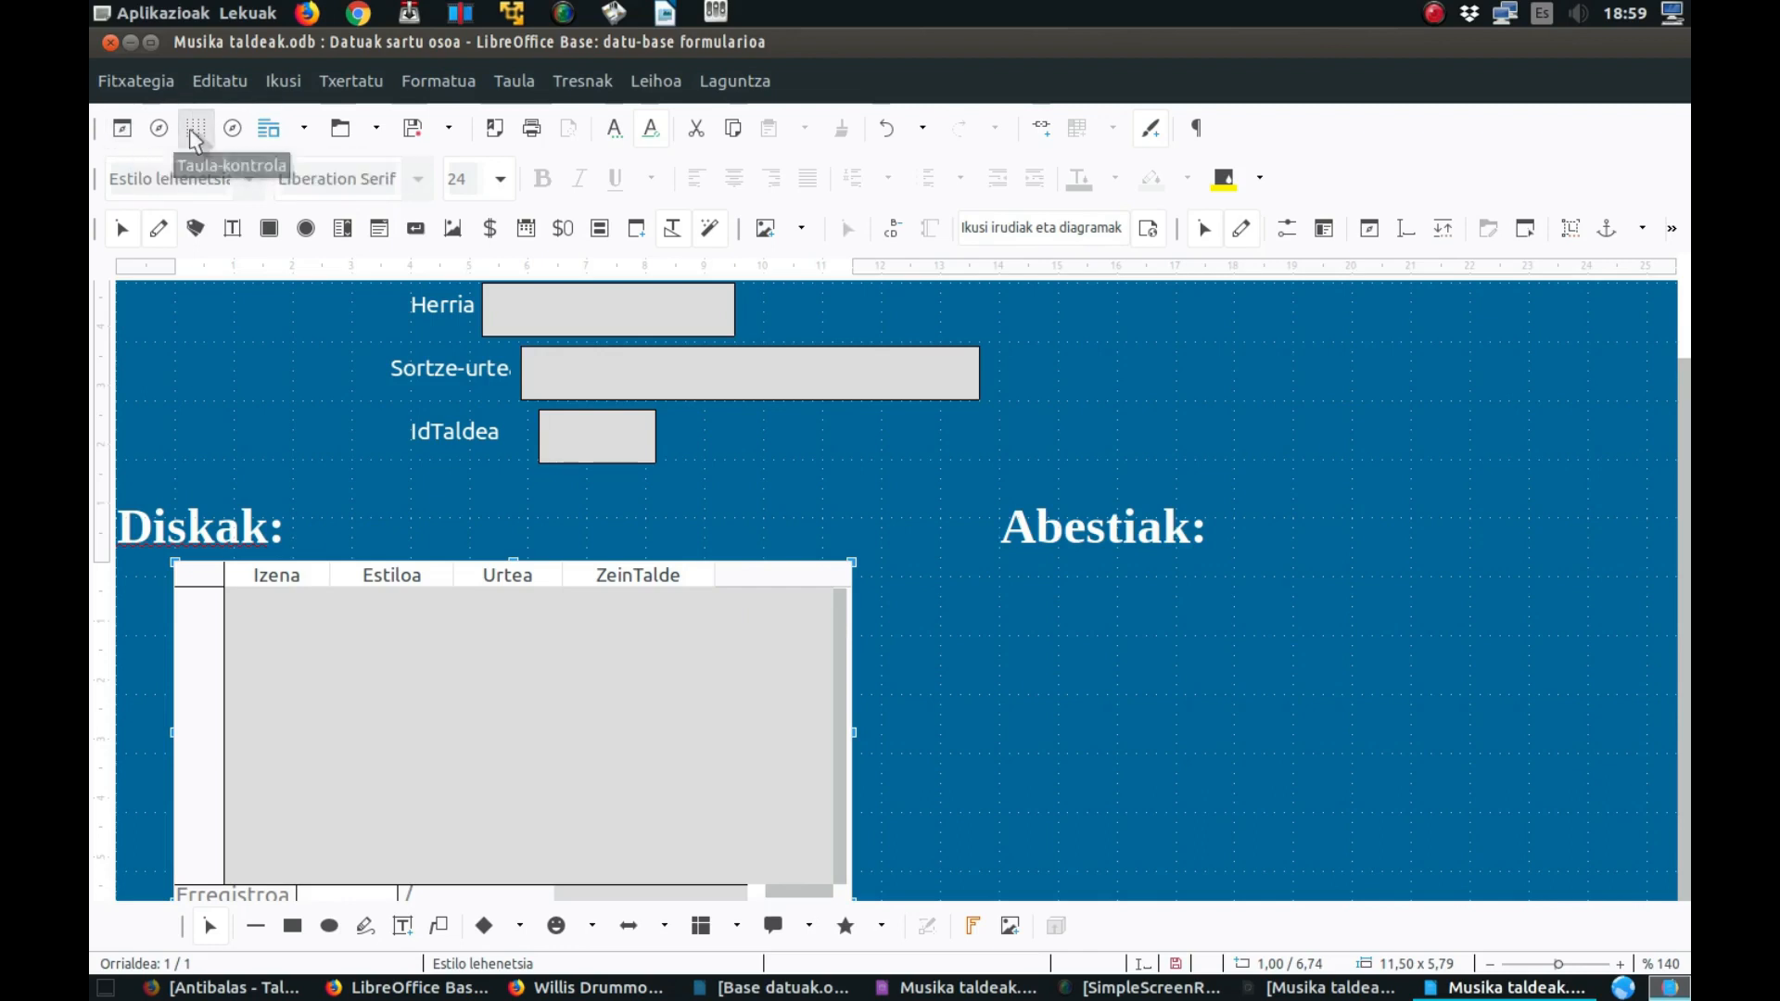
left_click(130, 139)
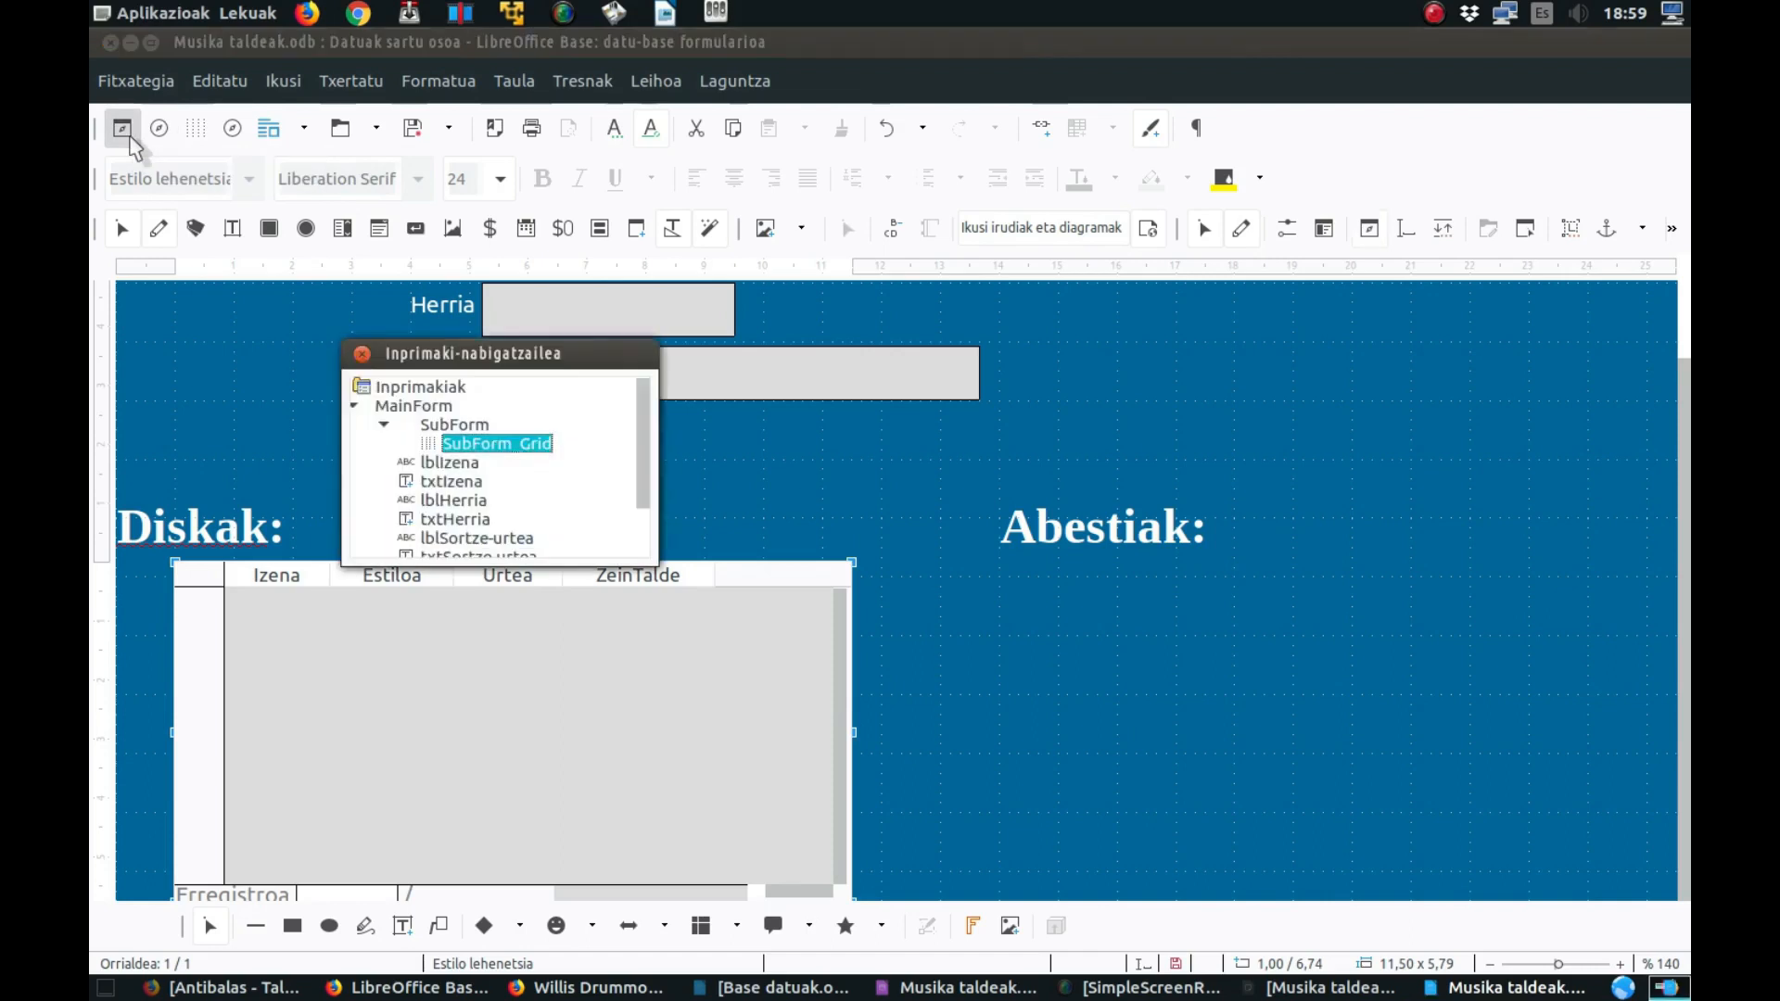
left_click_drag(515, 344, 1057, 369)
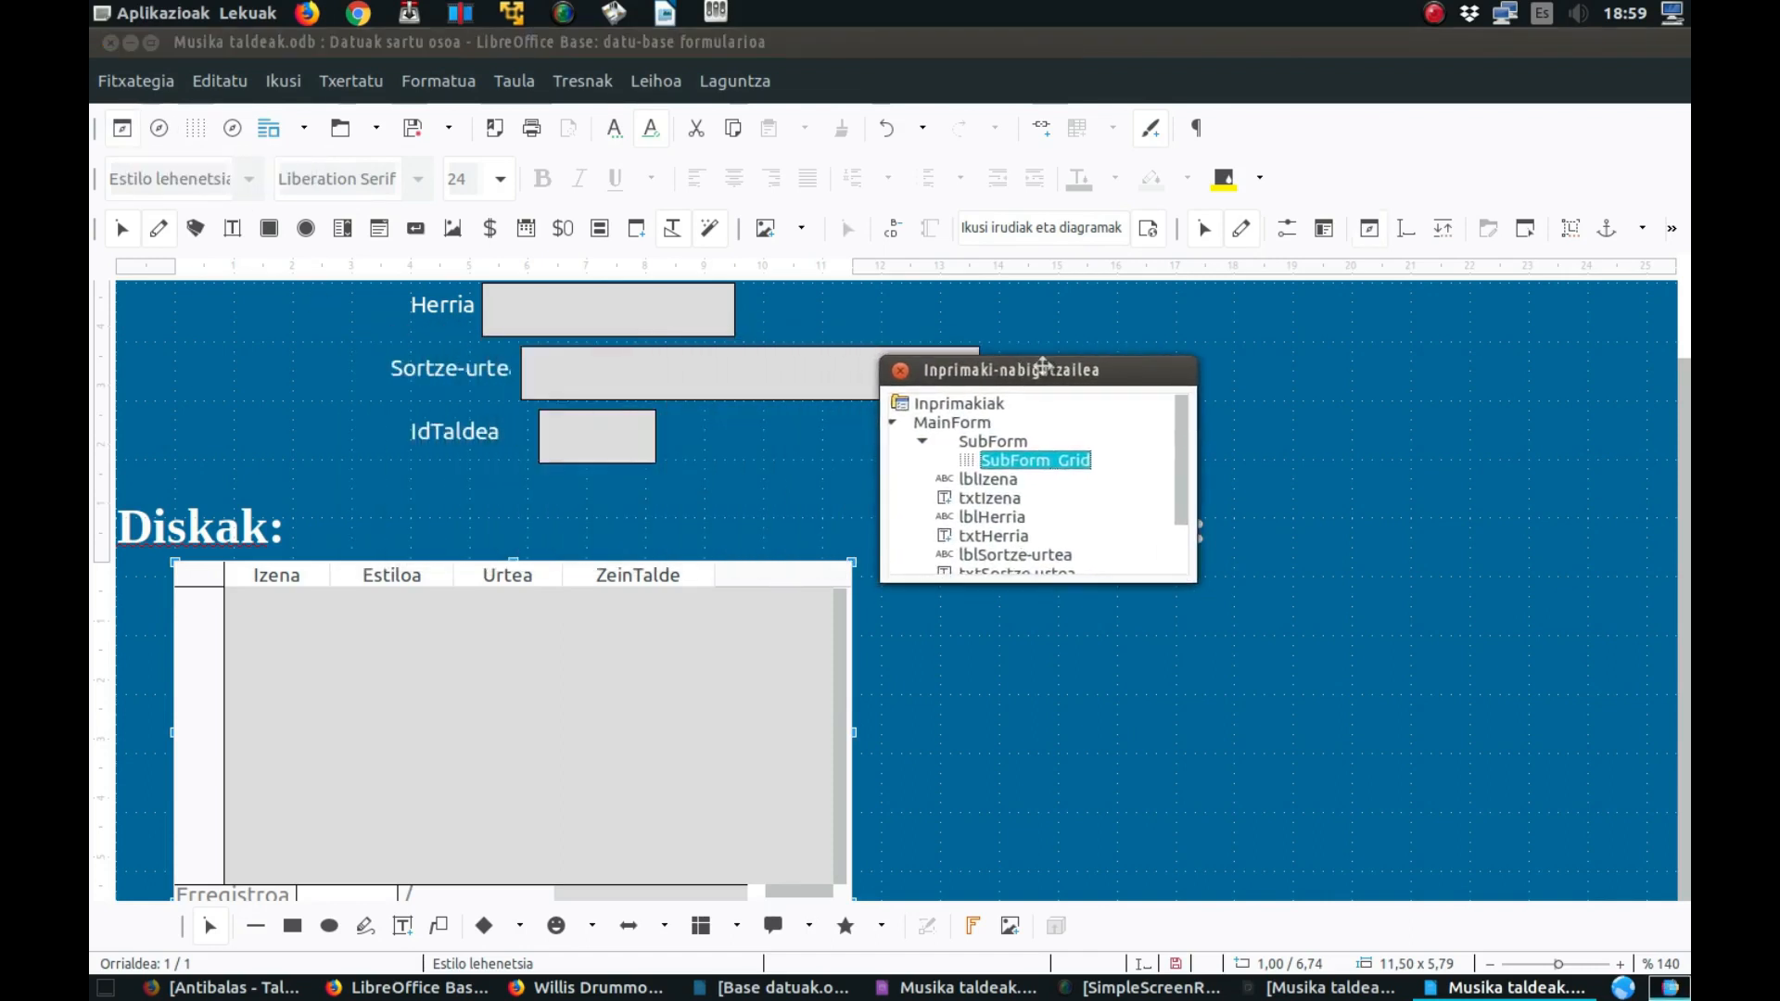
left_click(647, 631)
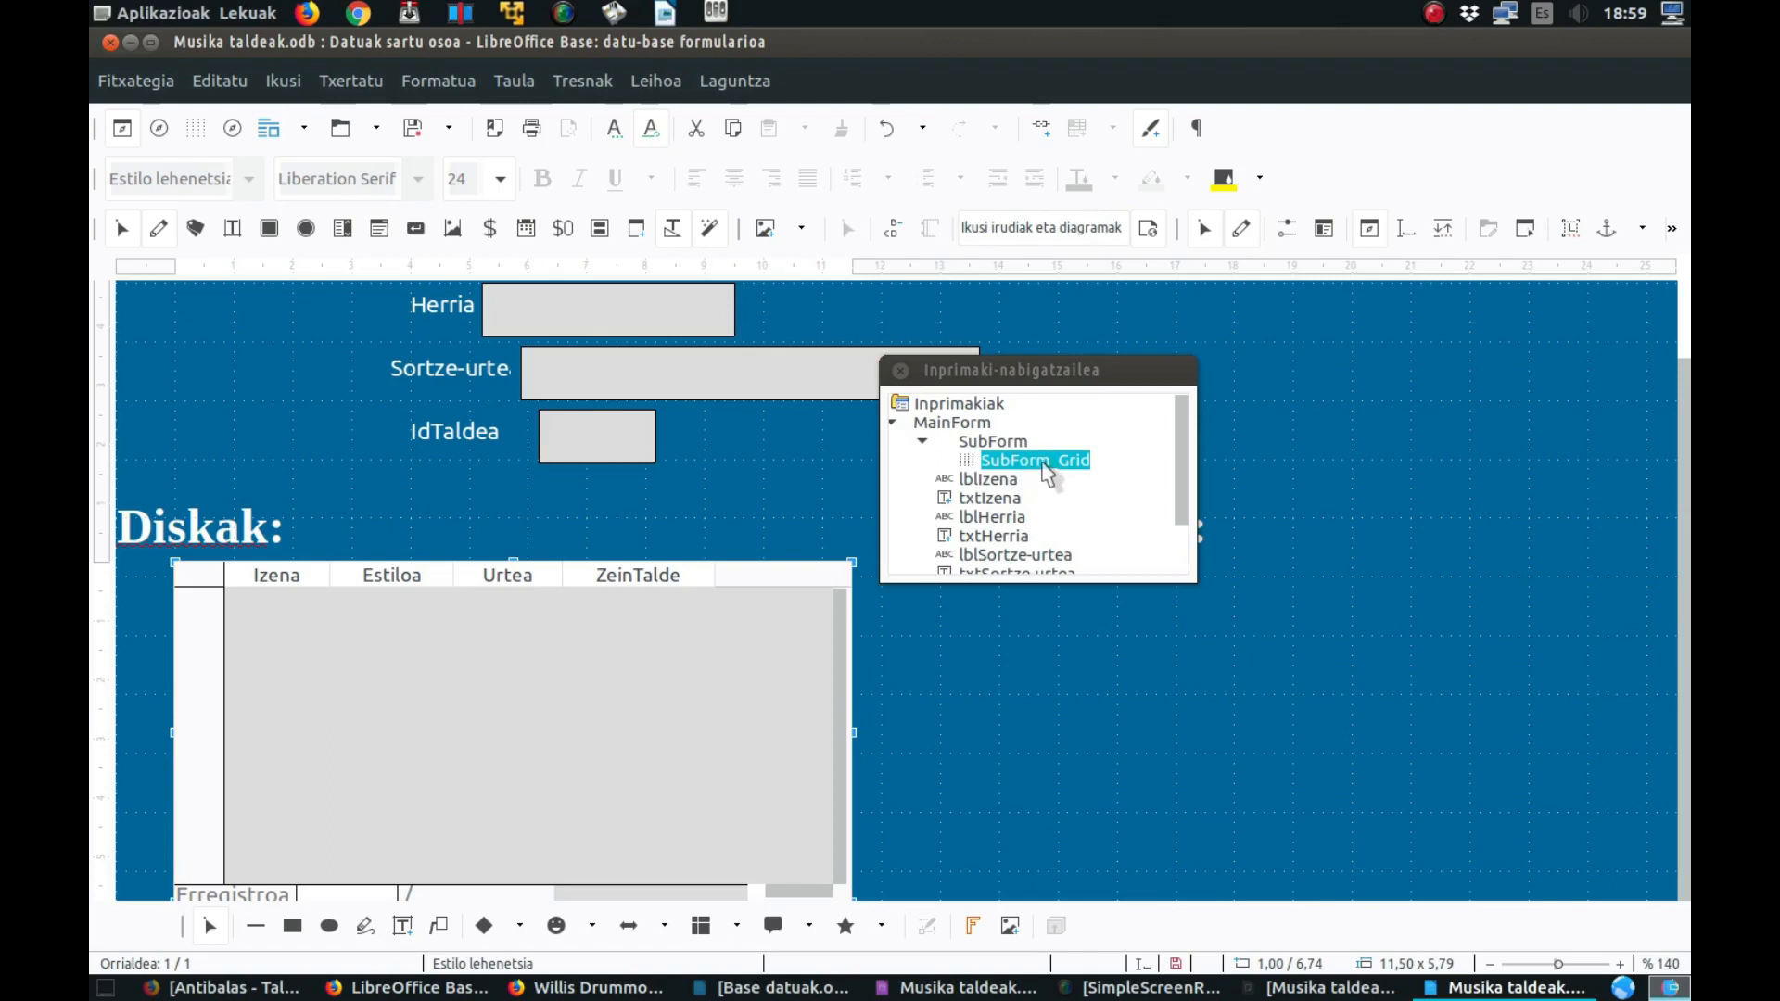
- Create a new form nested under SubForm in the form navigator
left_click(964, 443)
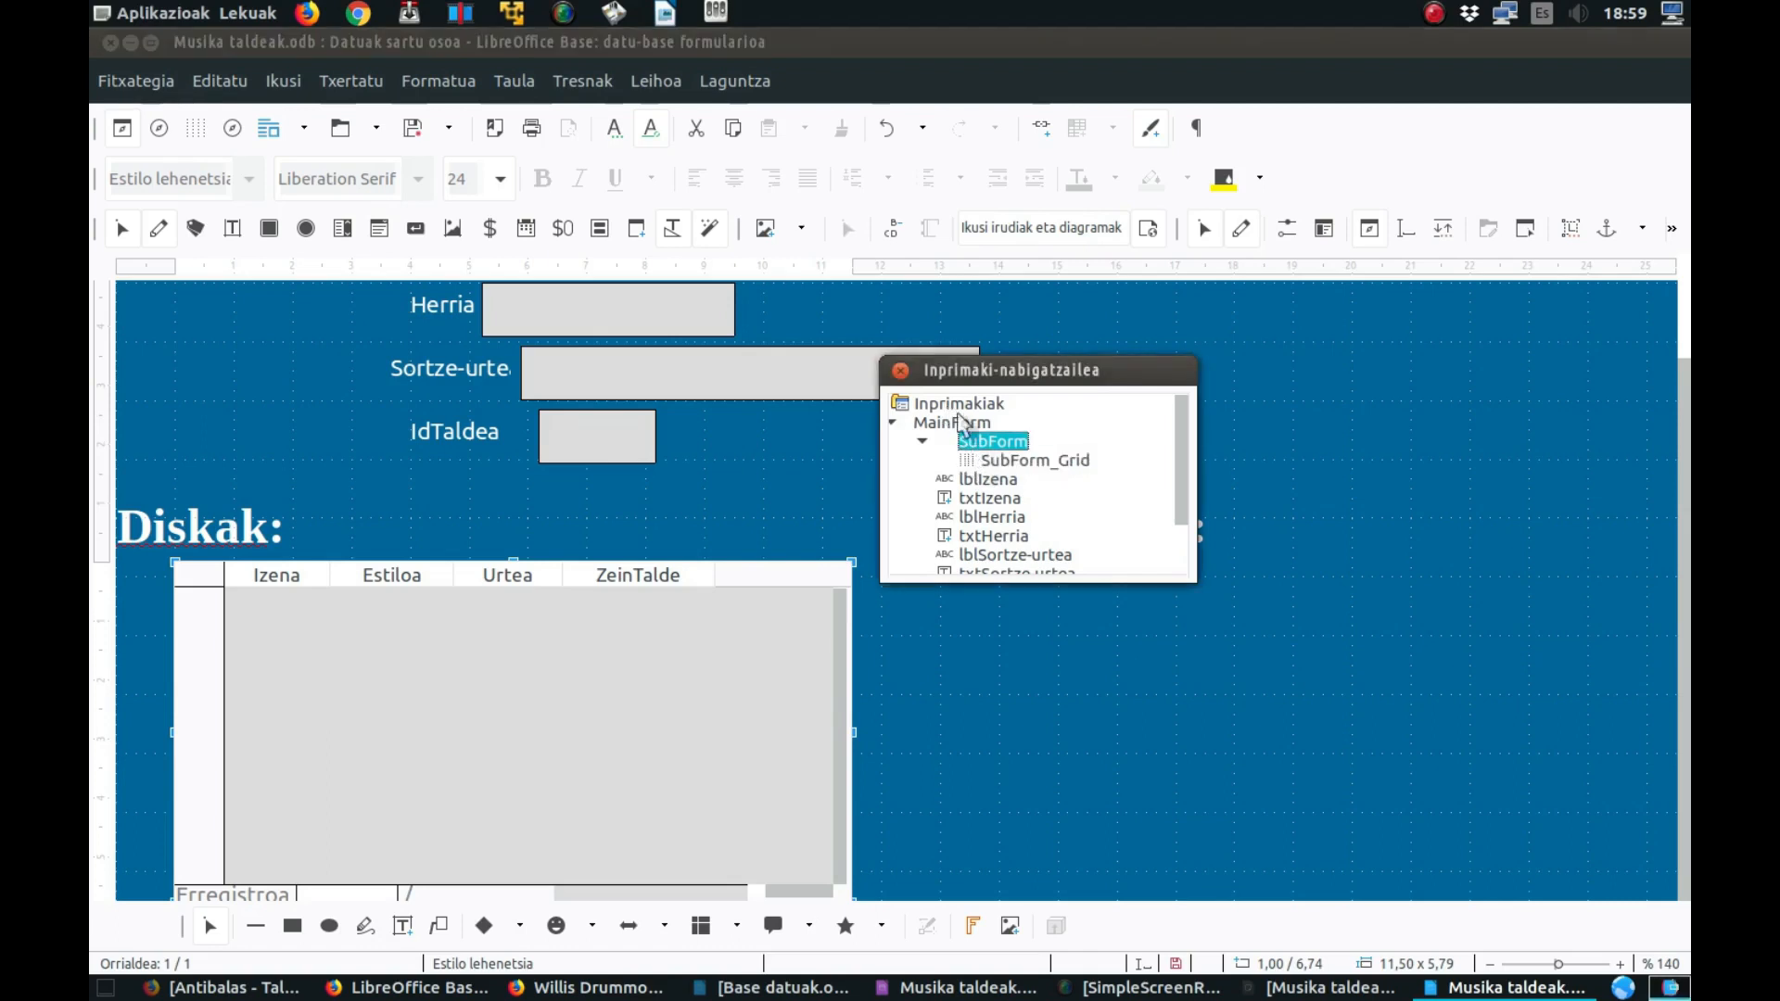
right_click(1010, 452)
mouse_move(1045, 459)
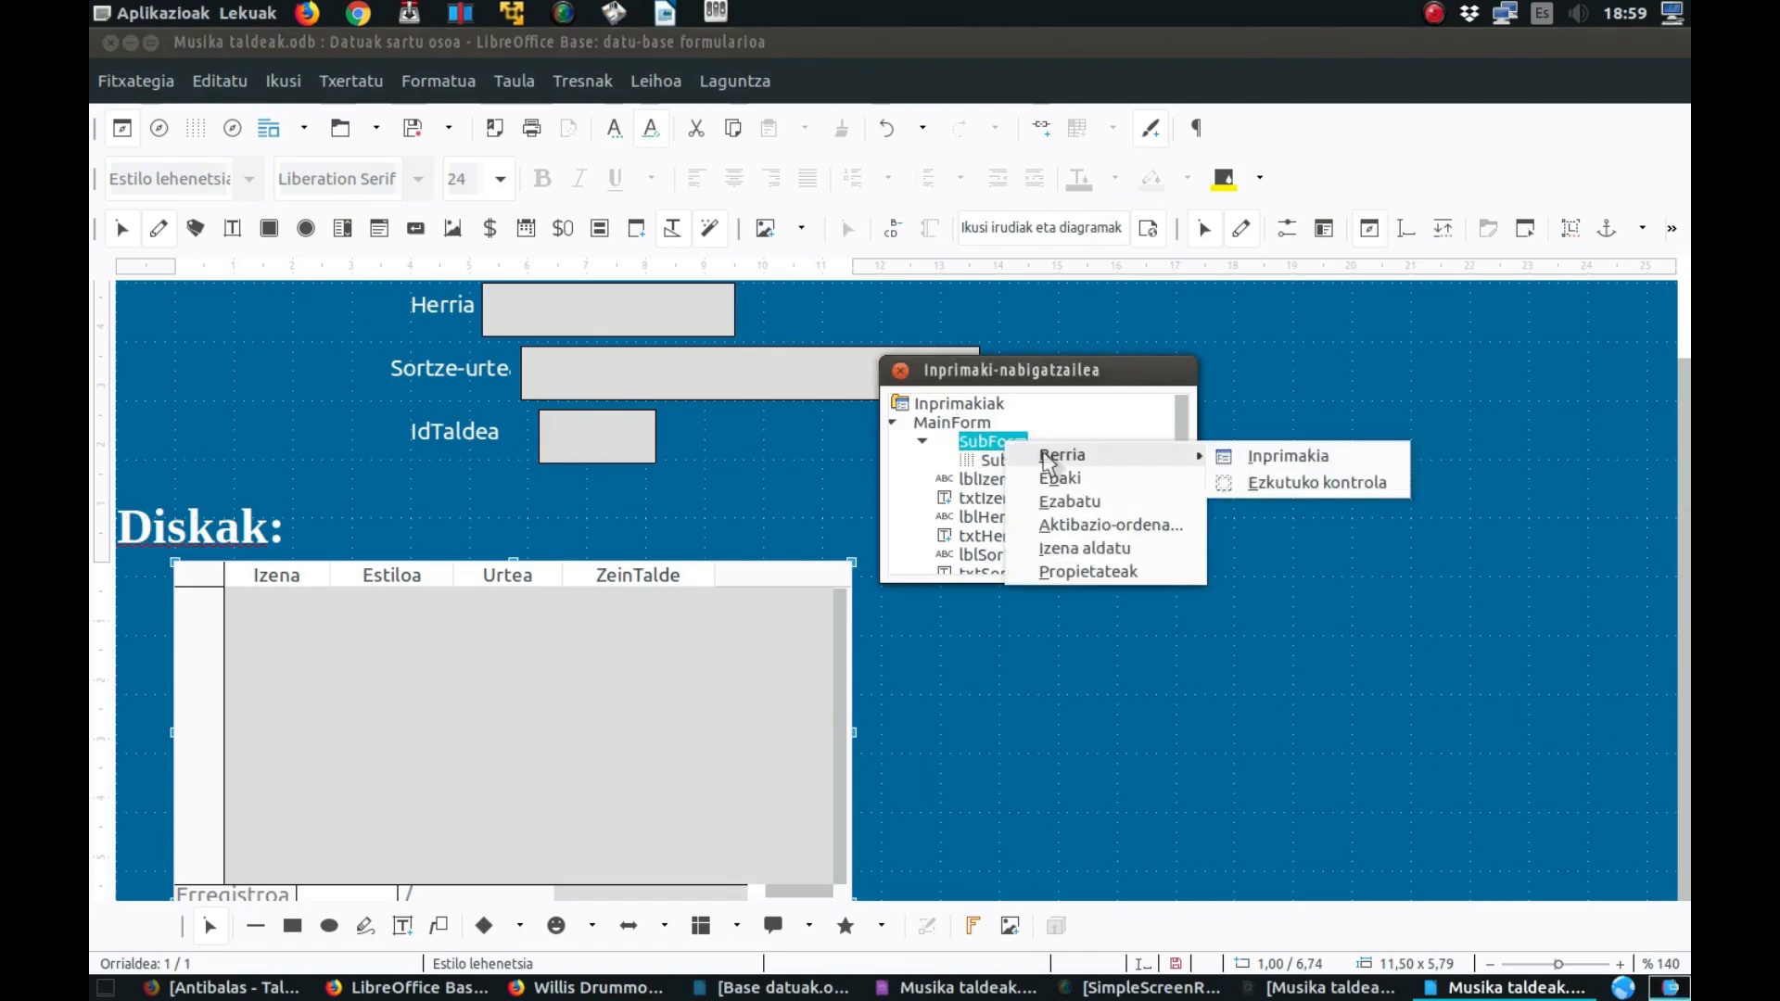
left_click(1252, 460)
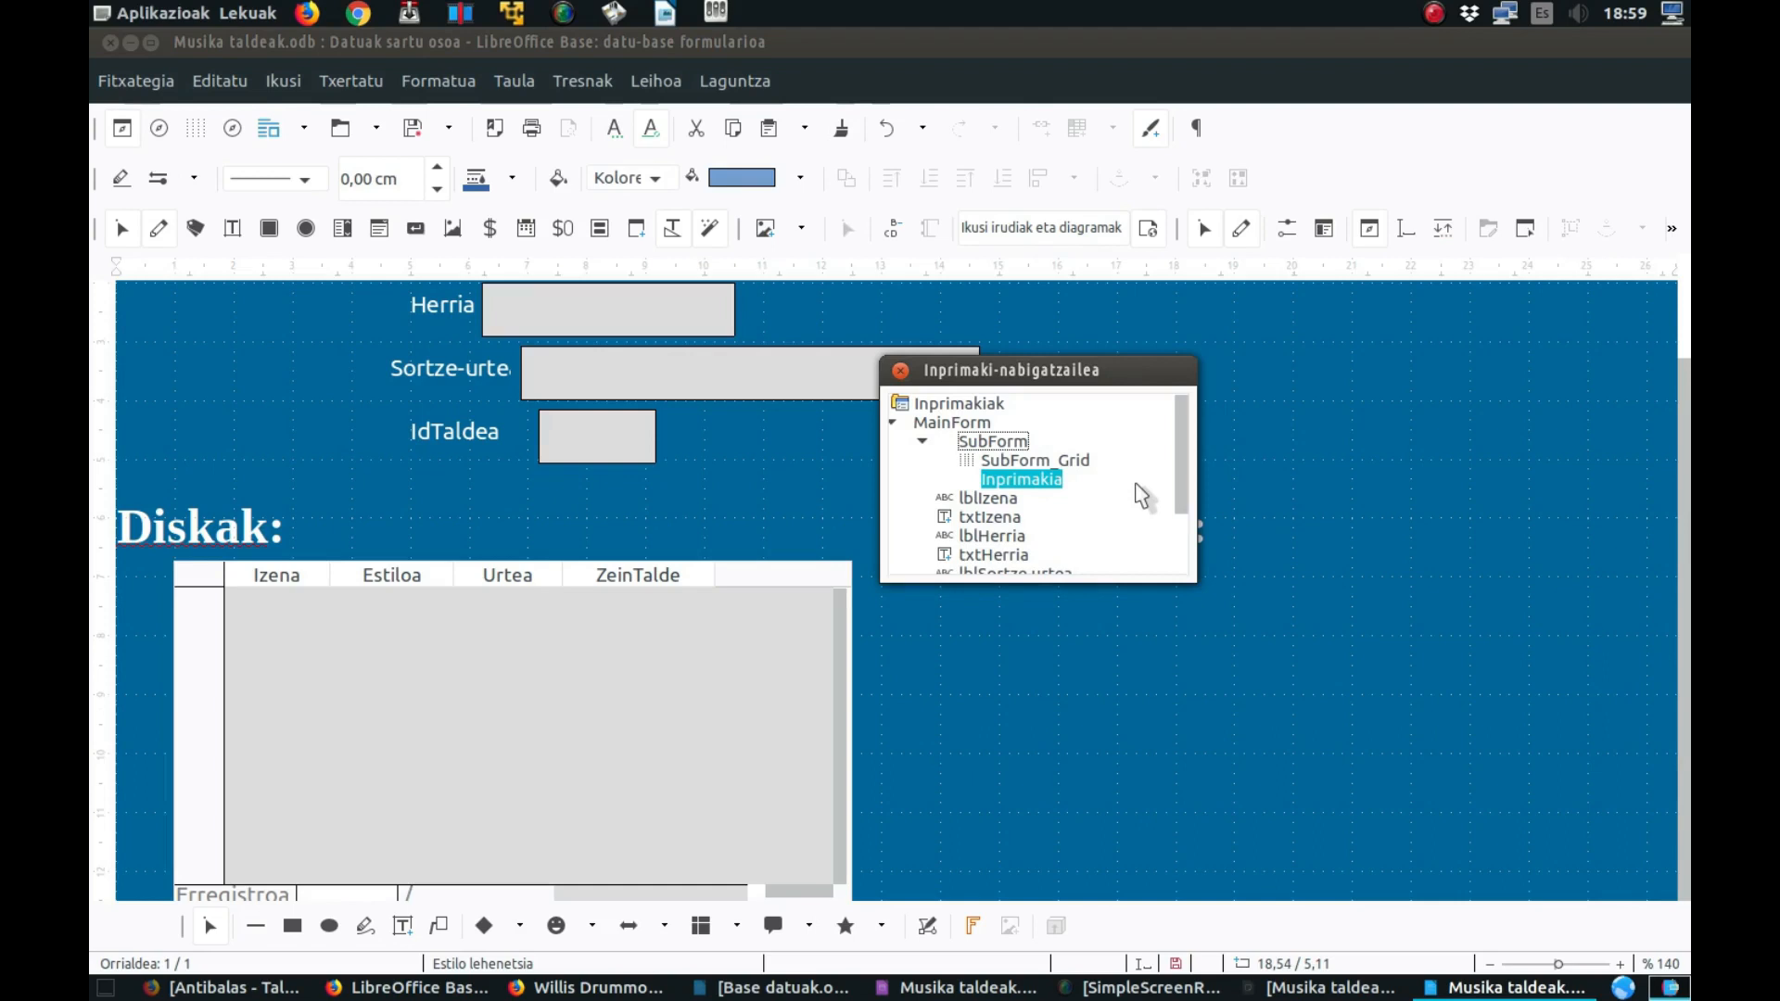
- Open the properties of the new Inprimakia form under SubForm
left_click(1057, 480)
double_click(1058, 476)
left_click(1067, 492)
left_click(1048, 479)
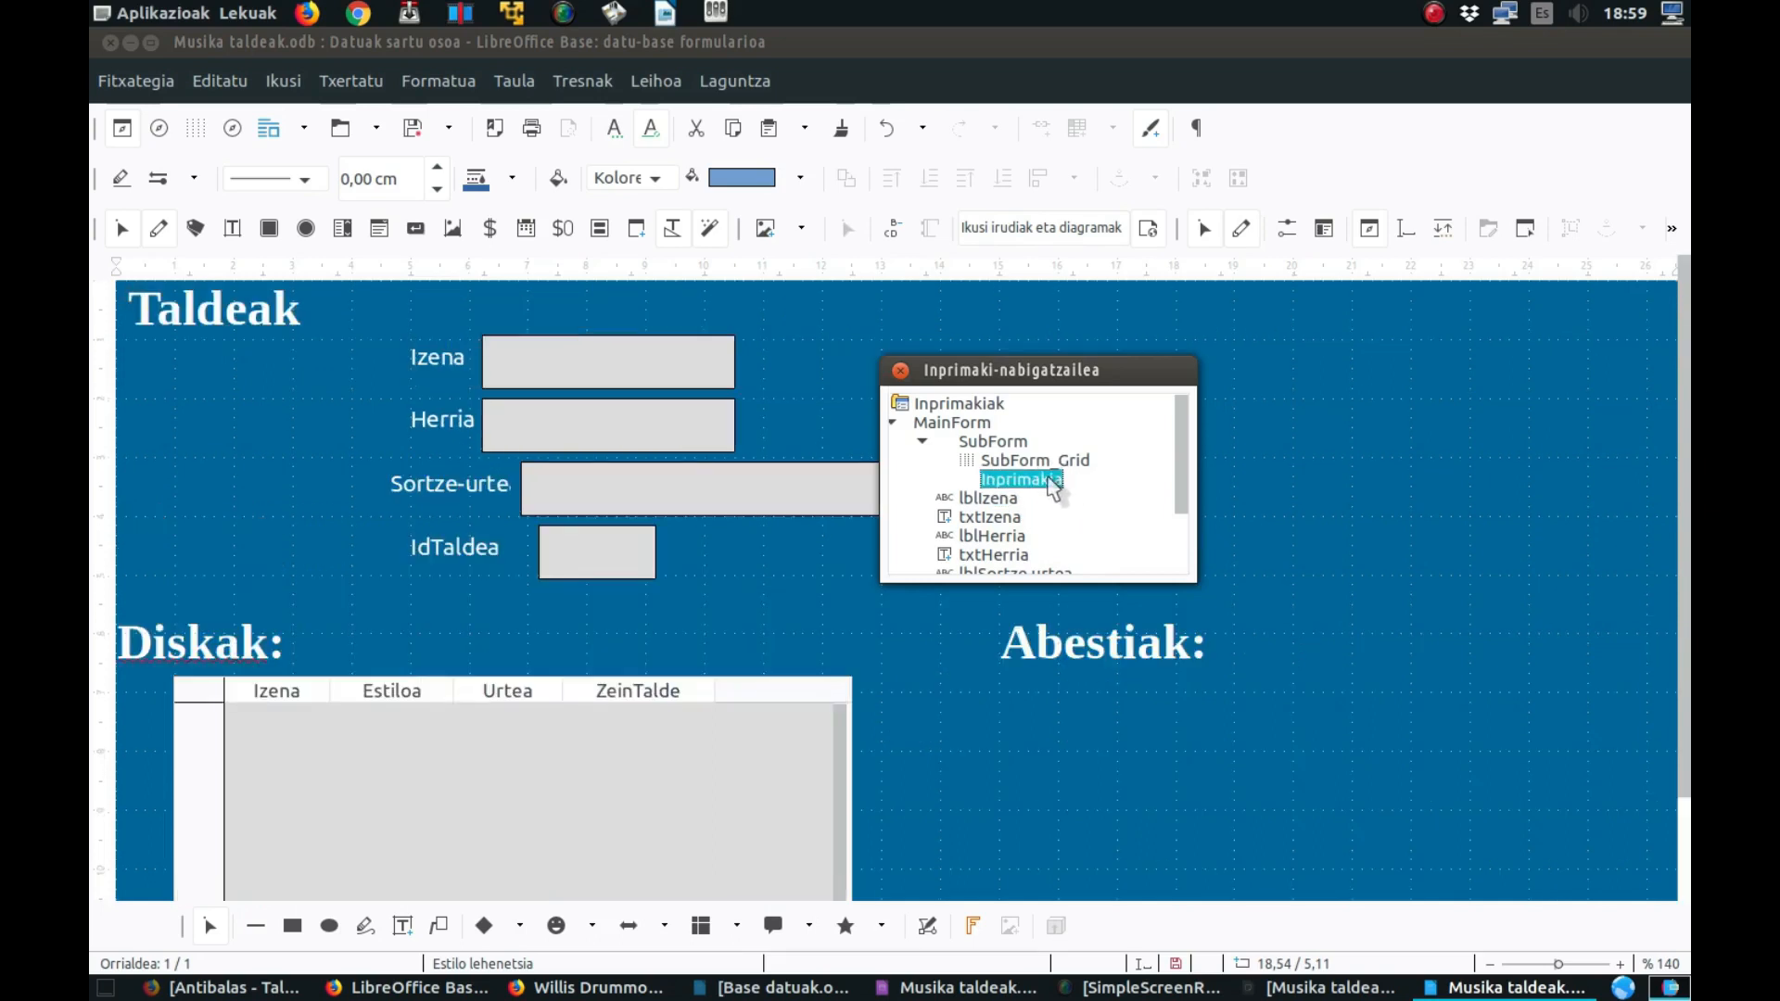
left_click(1046, 479)
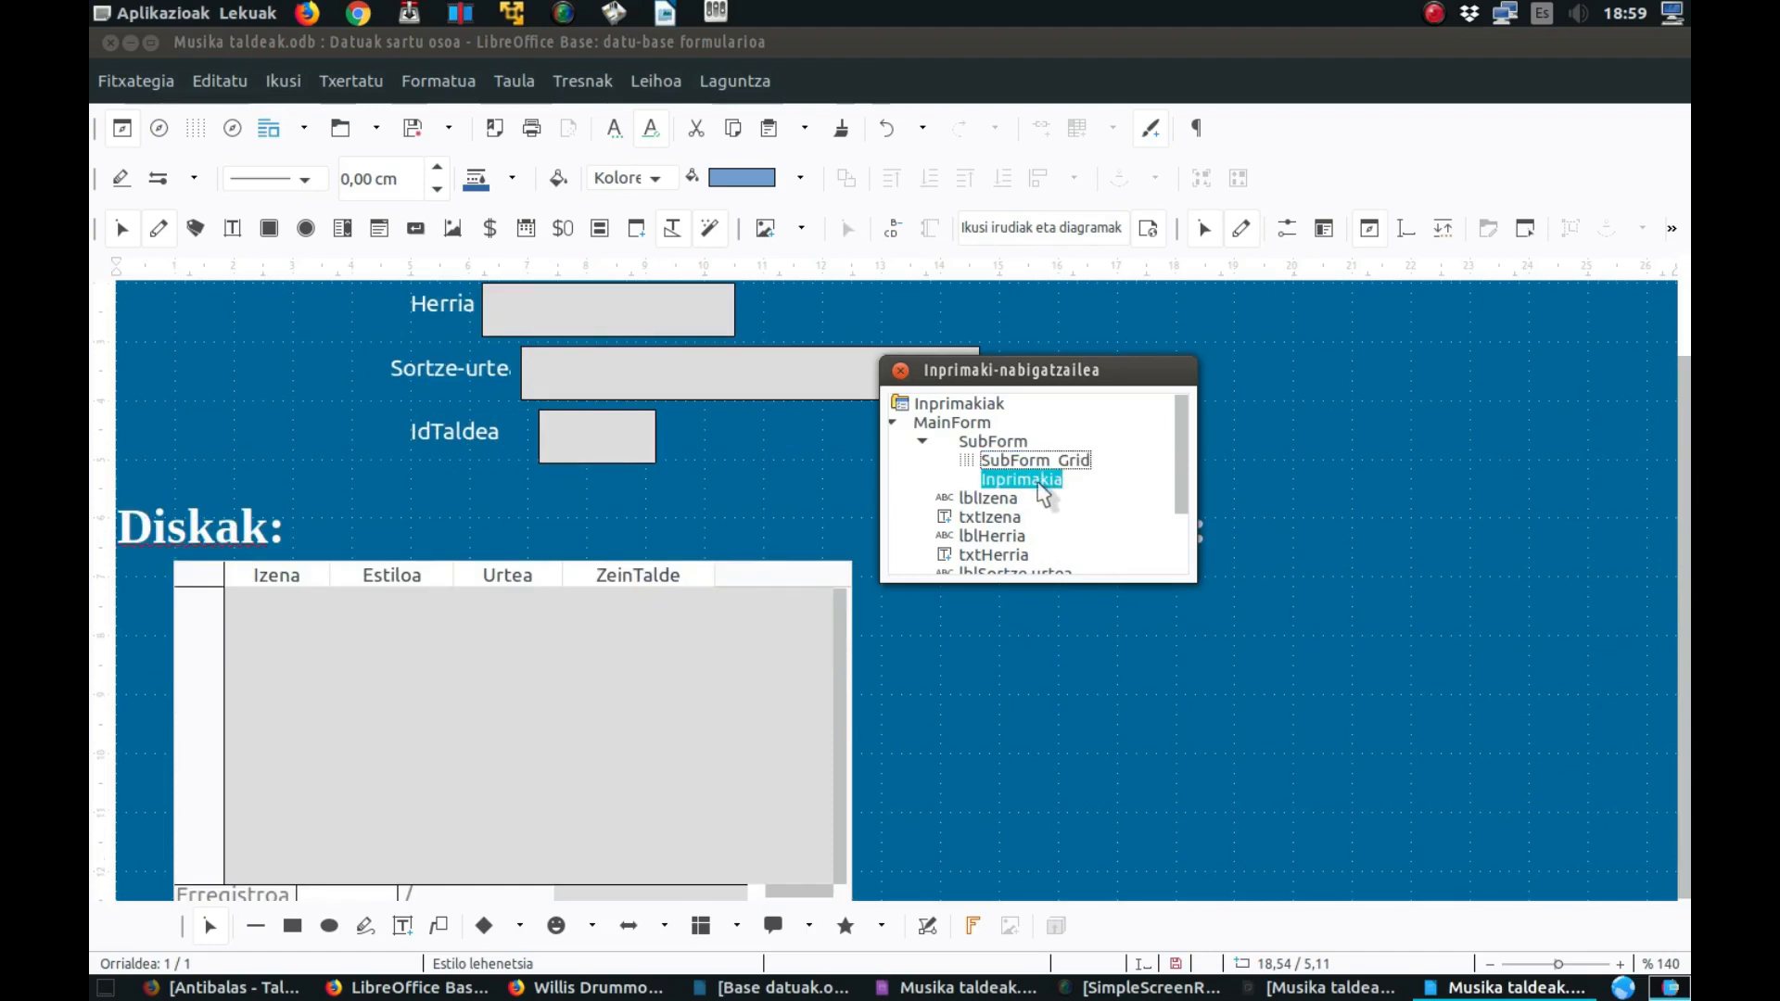
left_click(1037, 478)
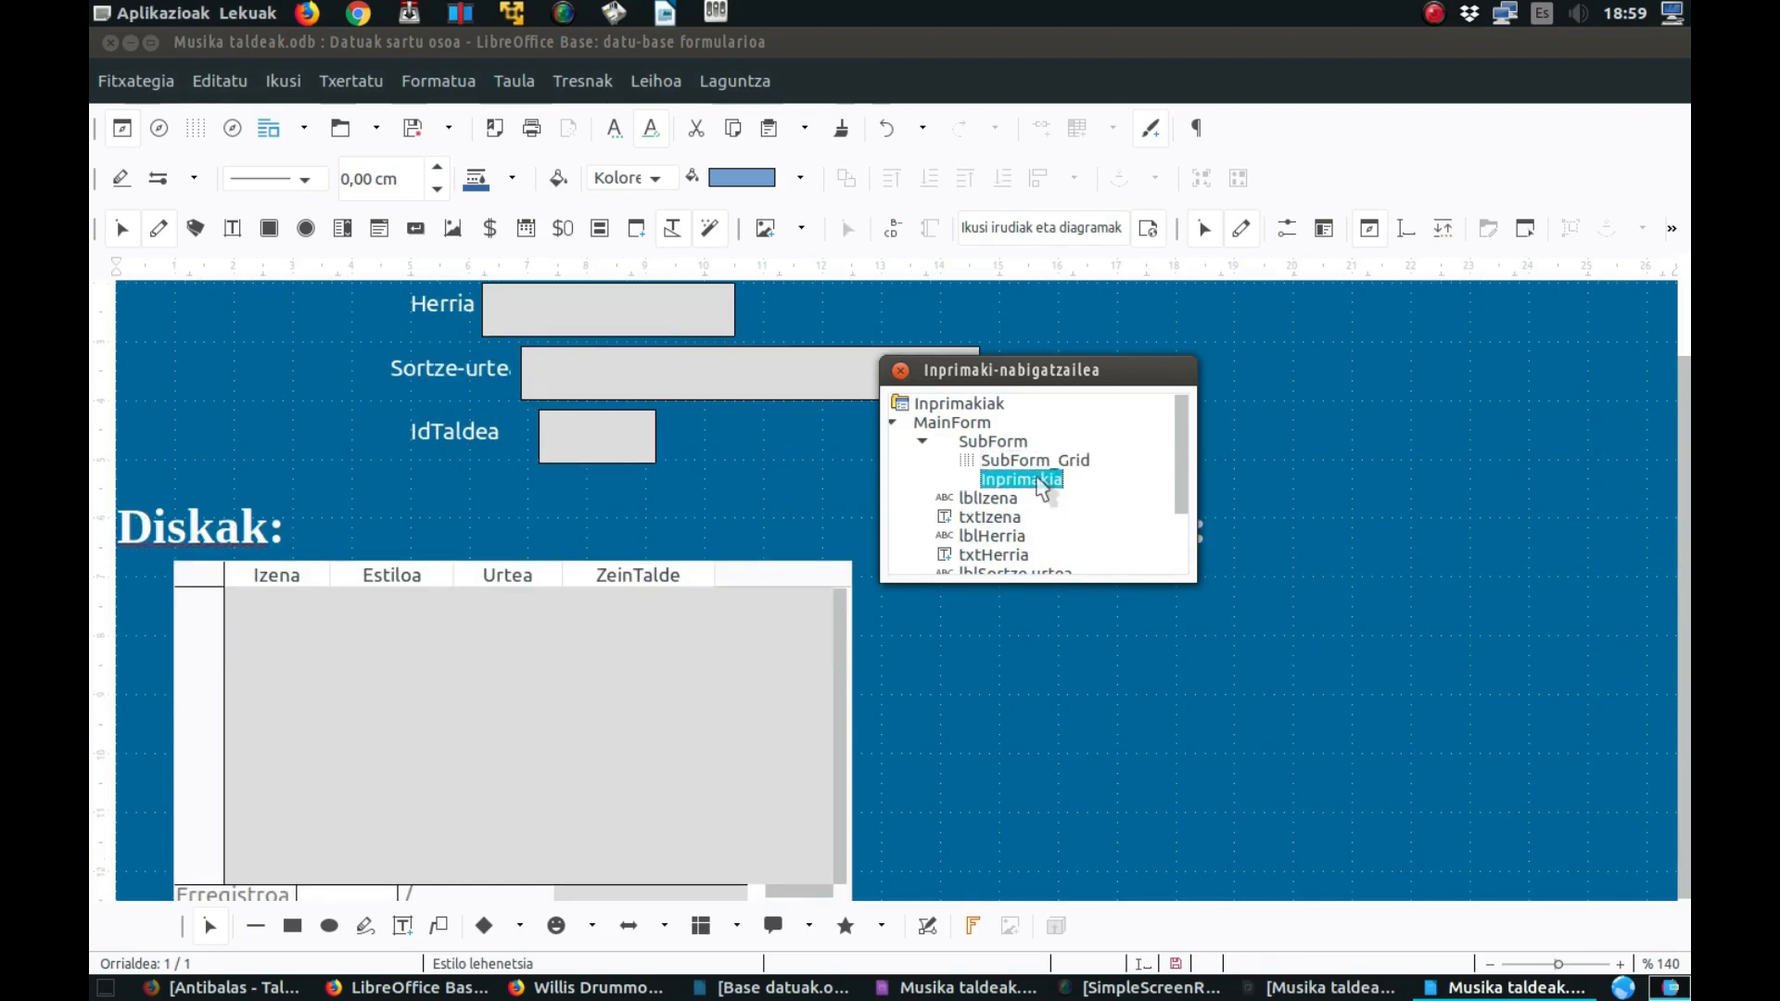
right_click(1041, 483)
left_click(1101, 607)
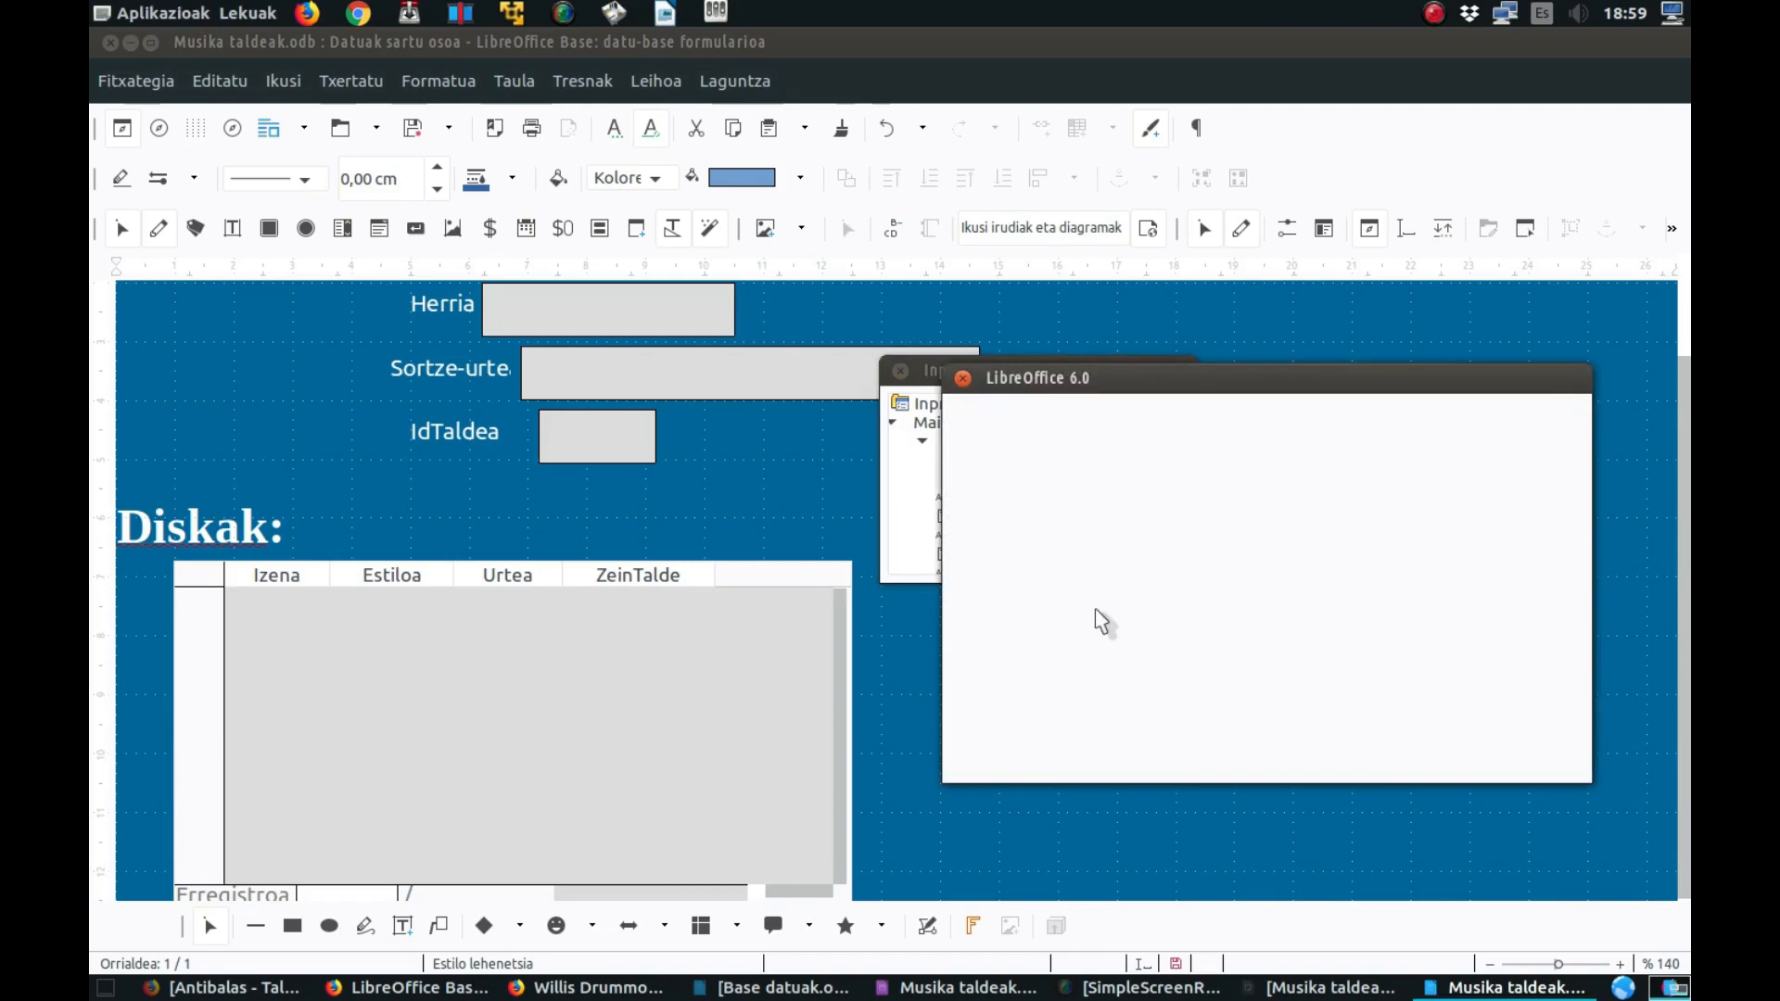
- Set the new form's data source to the Abestiak table, keeping the content type as Taula
left_click(1081, 419)
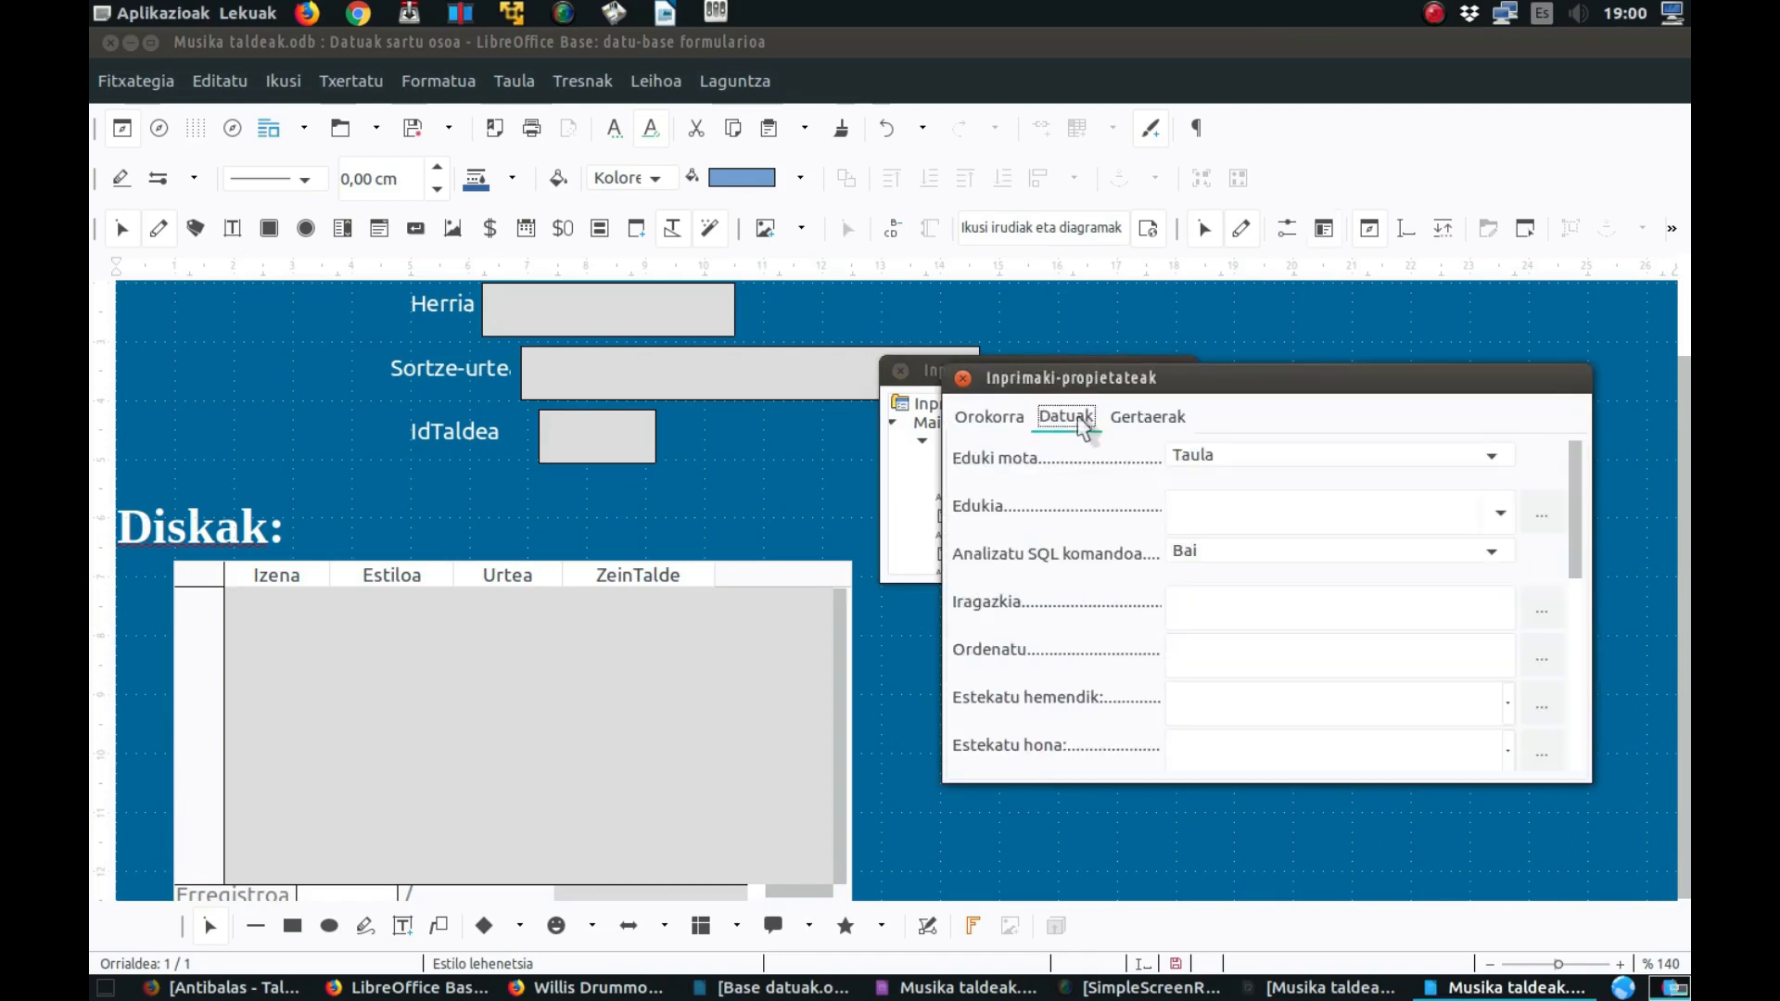
left_click(1214, 461)
left_click(1205, 463)
left_click(1501, 512)
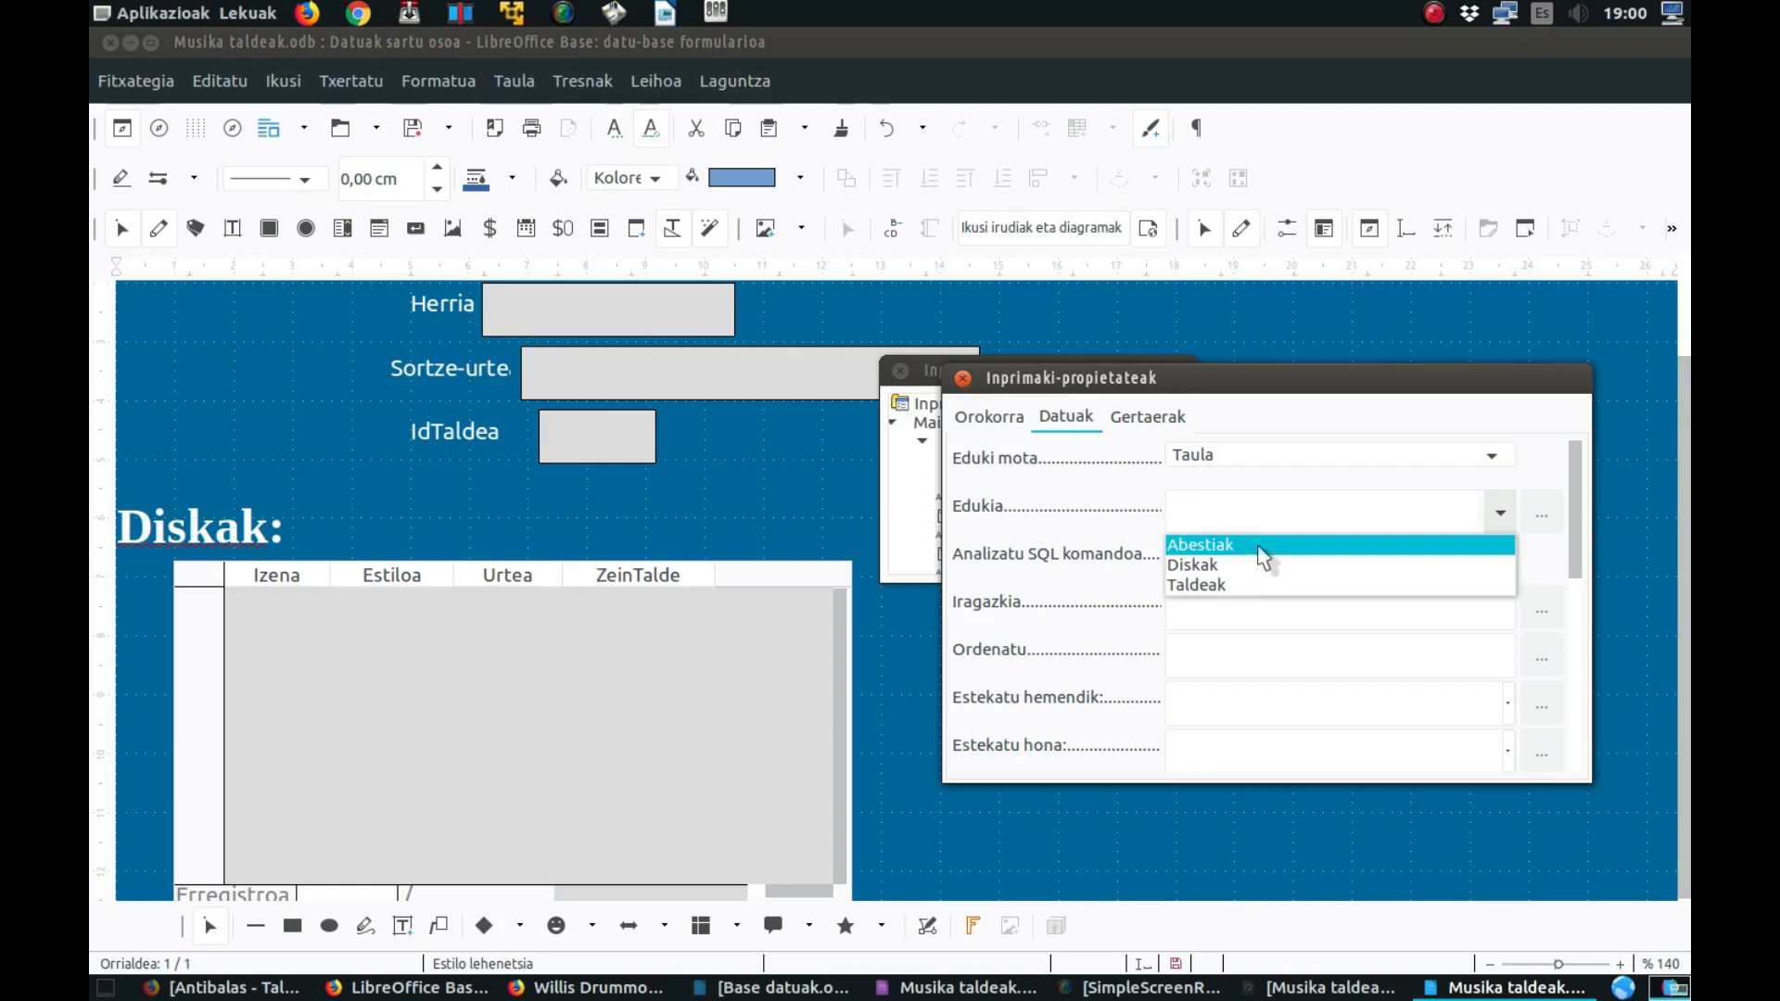
left_click(1263, 547)
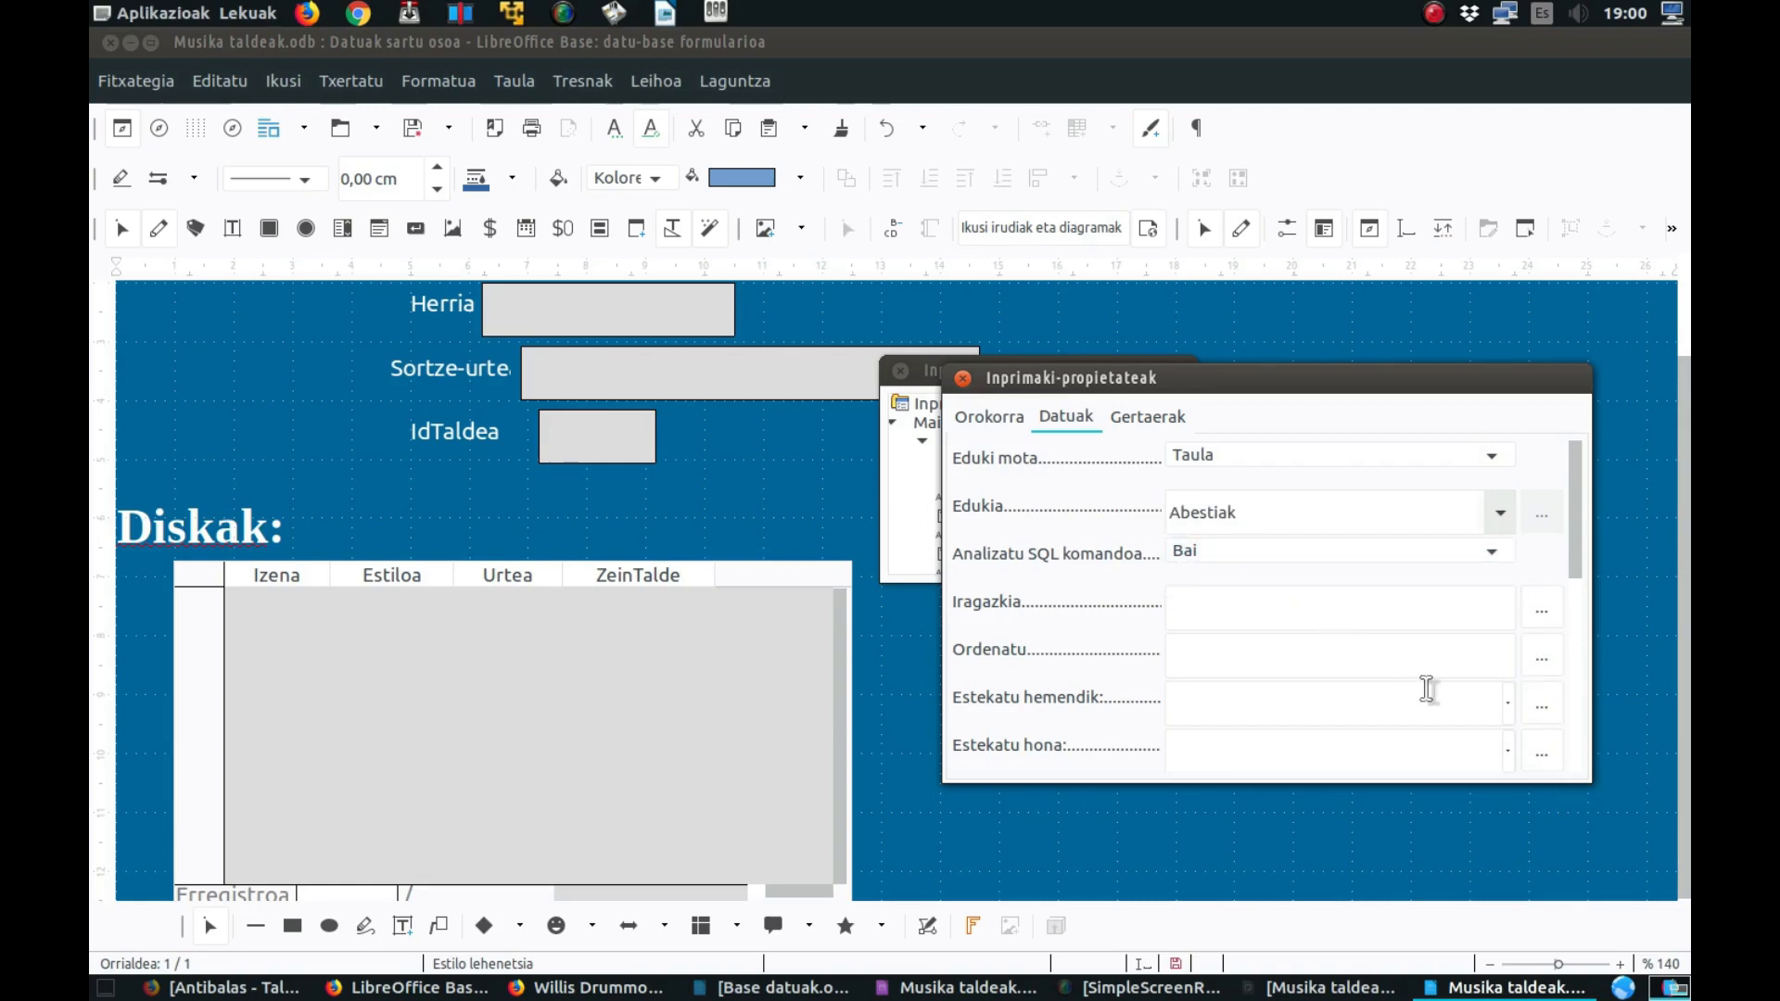
- Link the Abestiak field ZeinDiska to the Diskak field IdDiska and close the form properties
left_click(1538, 714)
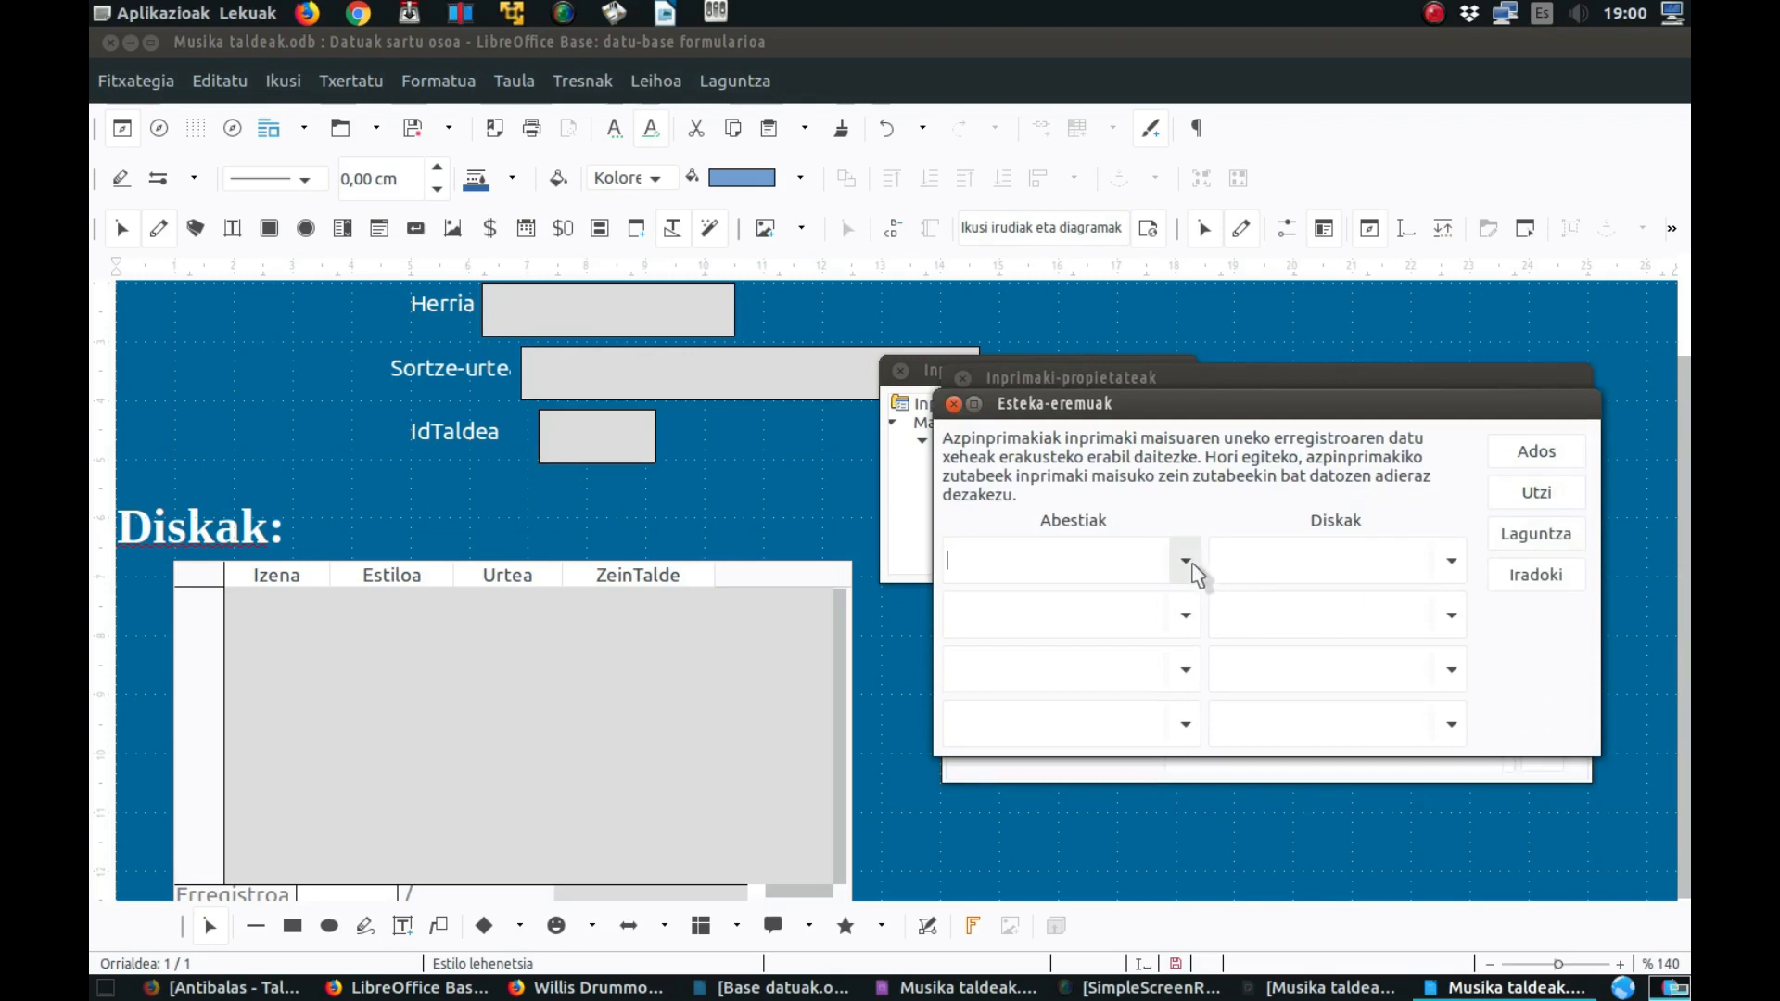
left_click(1451, 561)
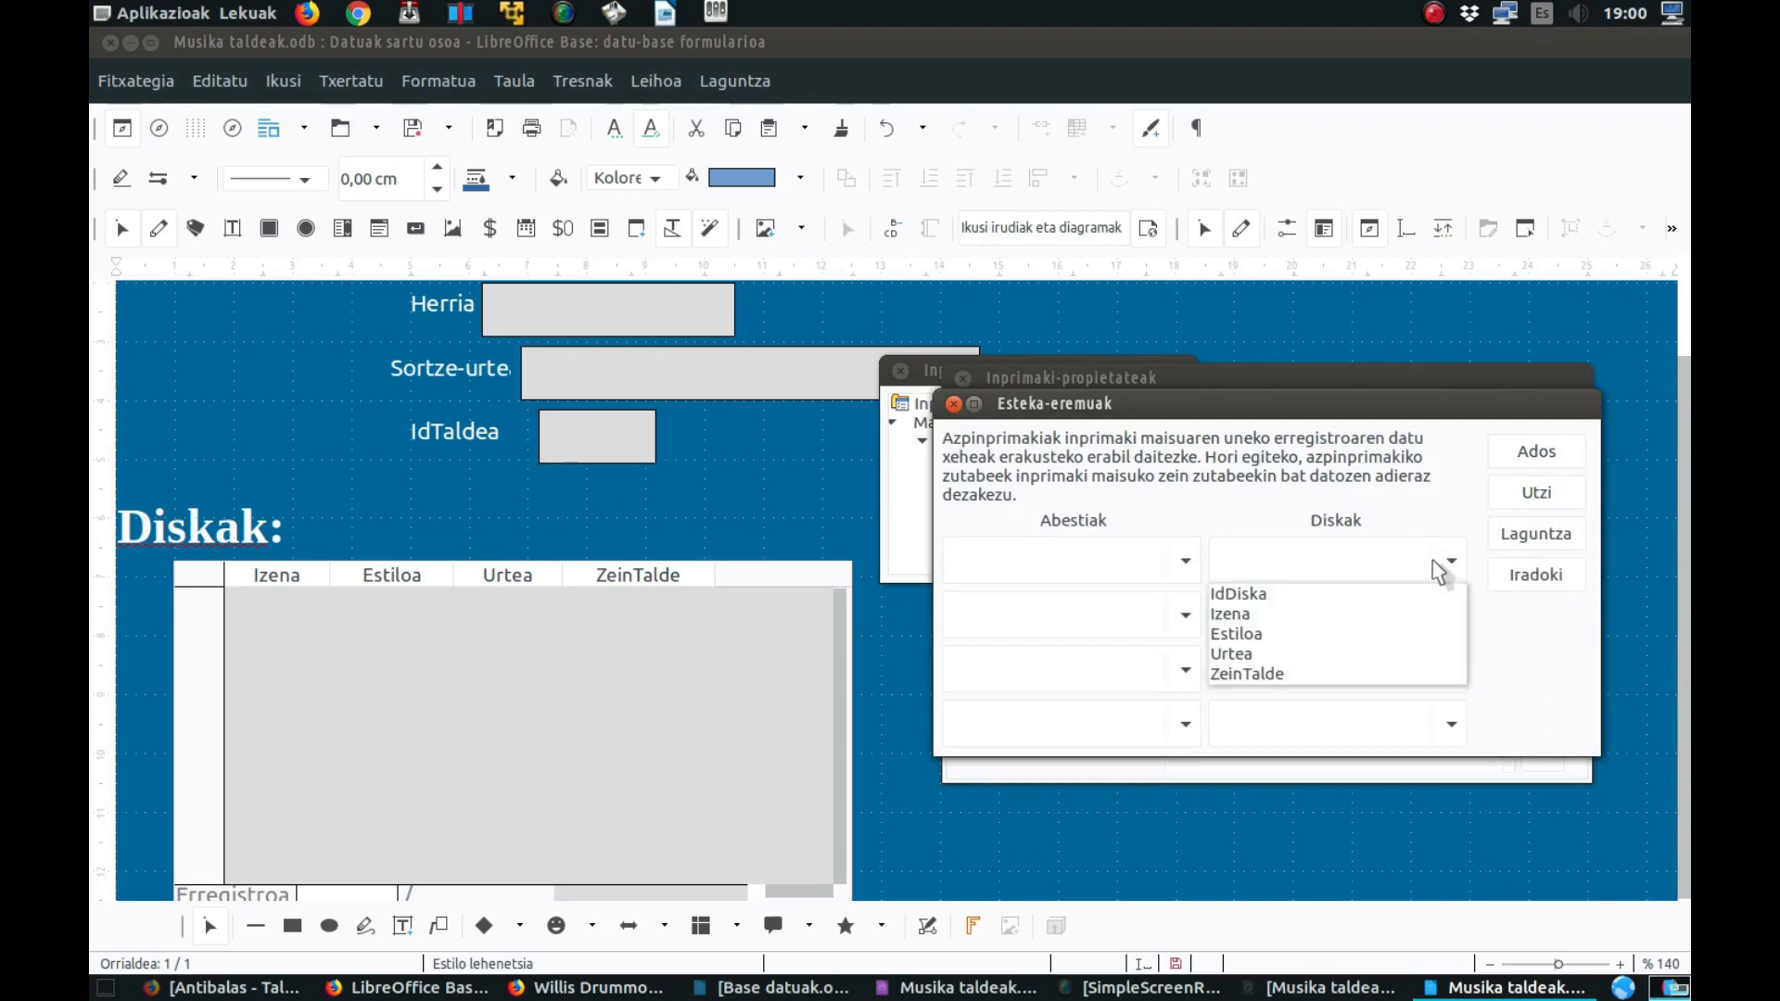
left_click(1287, 594)
left_click(1185, 560)
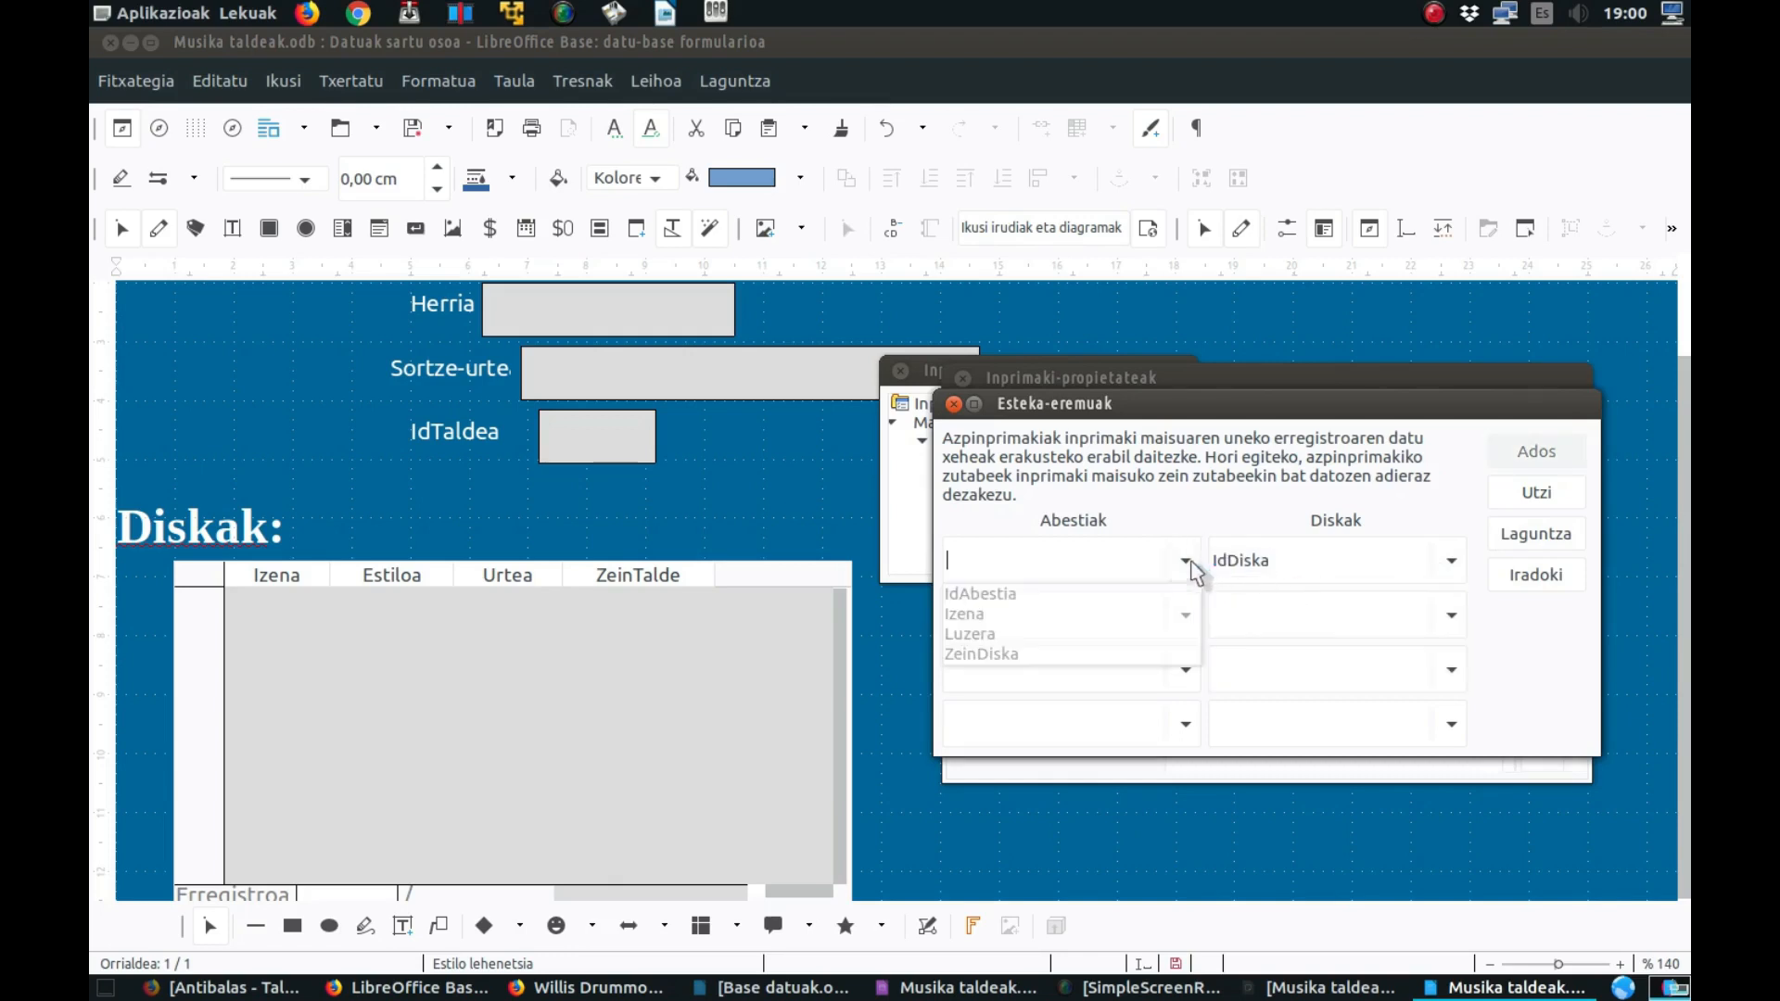
left_click(982, 654)
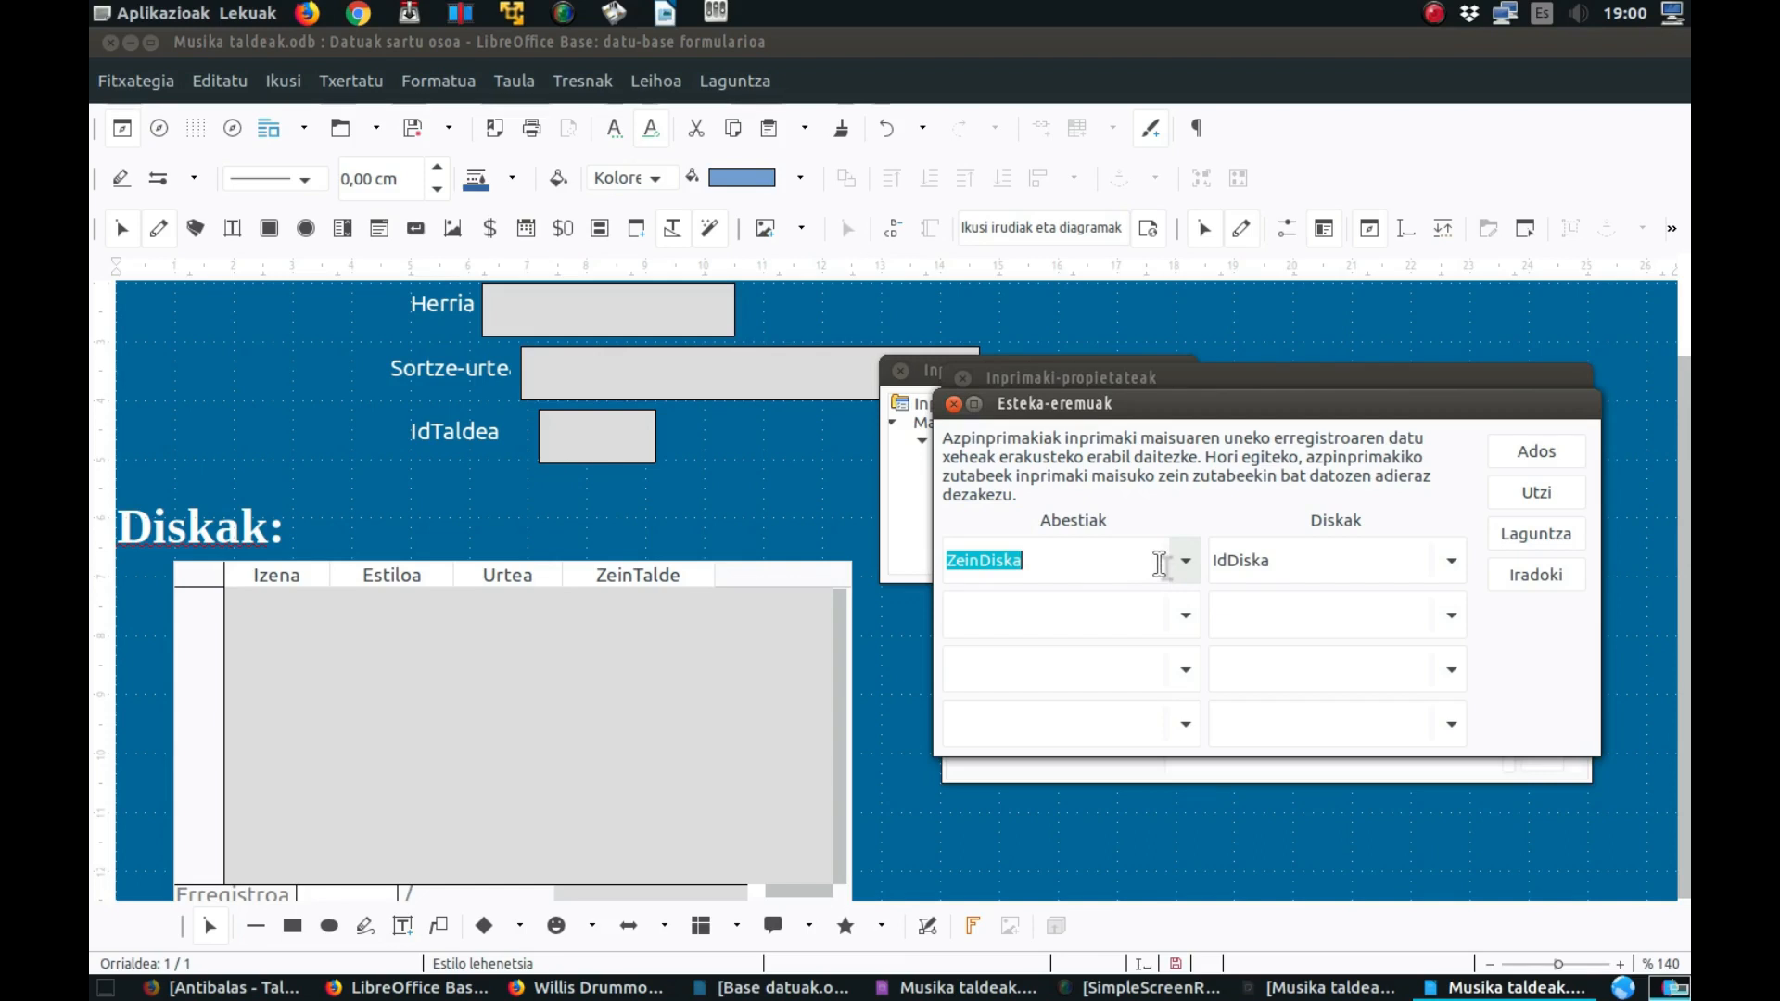
left_click(1536, 452)
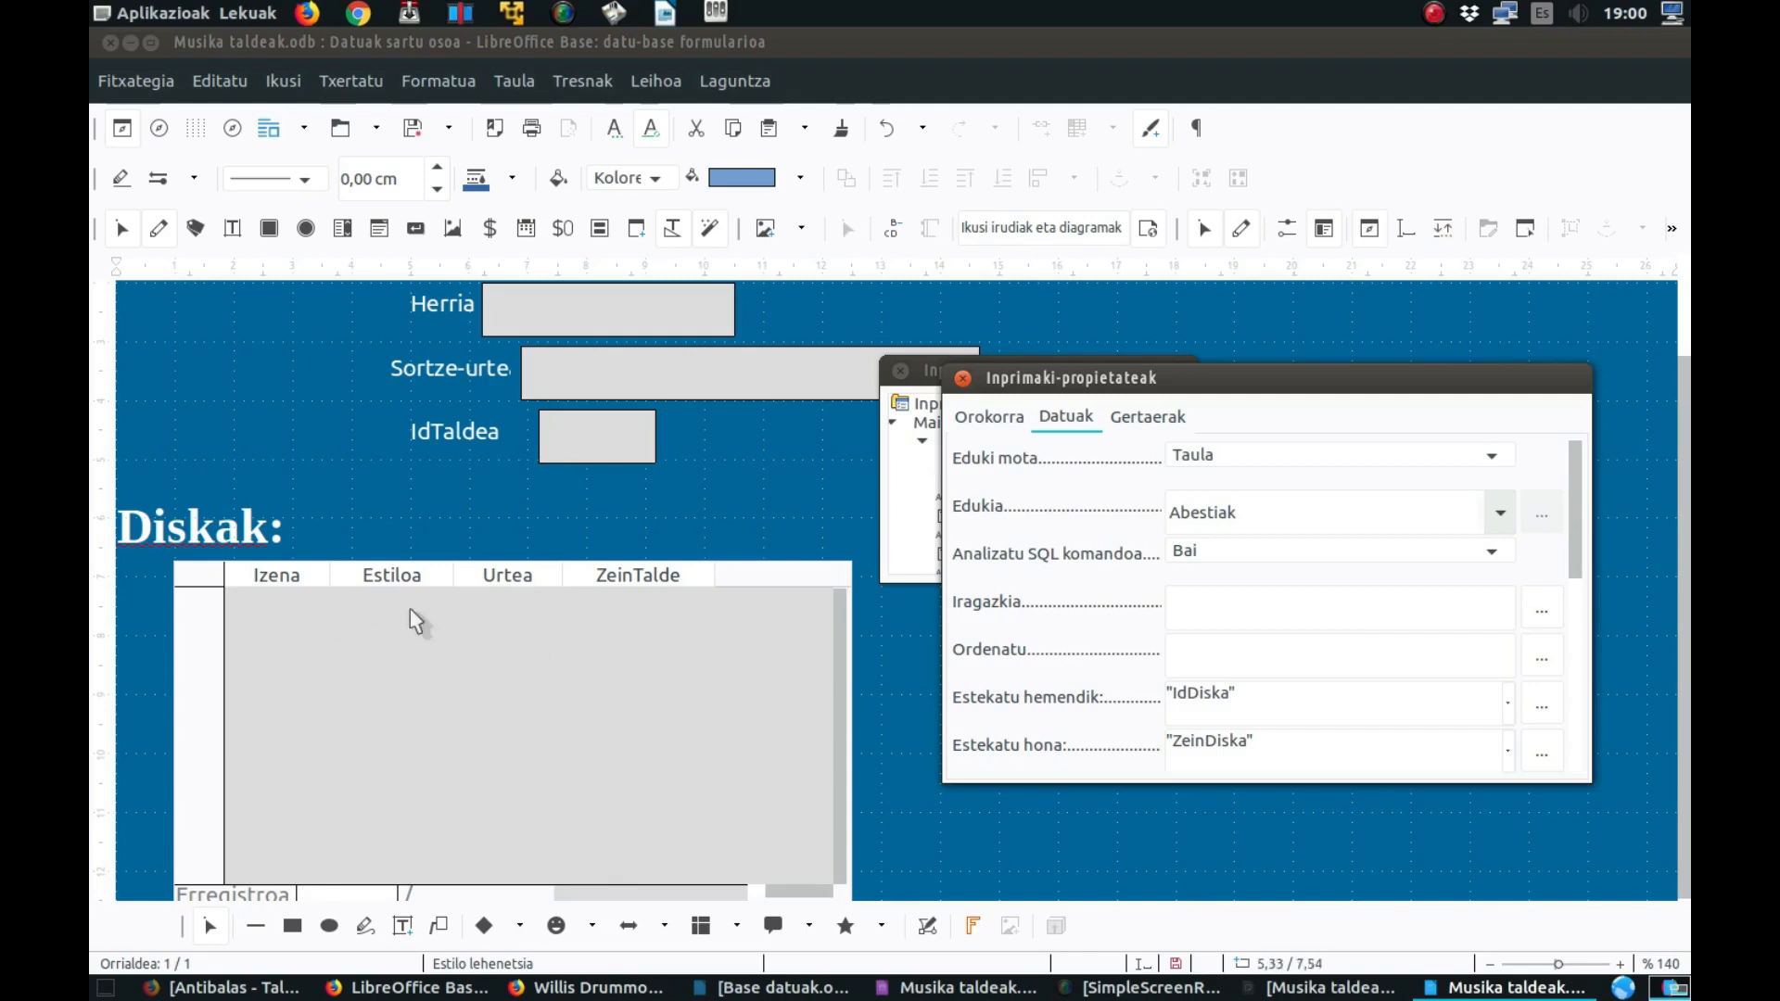
left_click(962, 377)
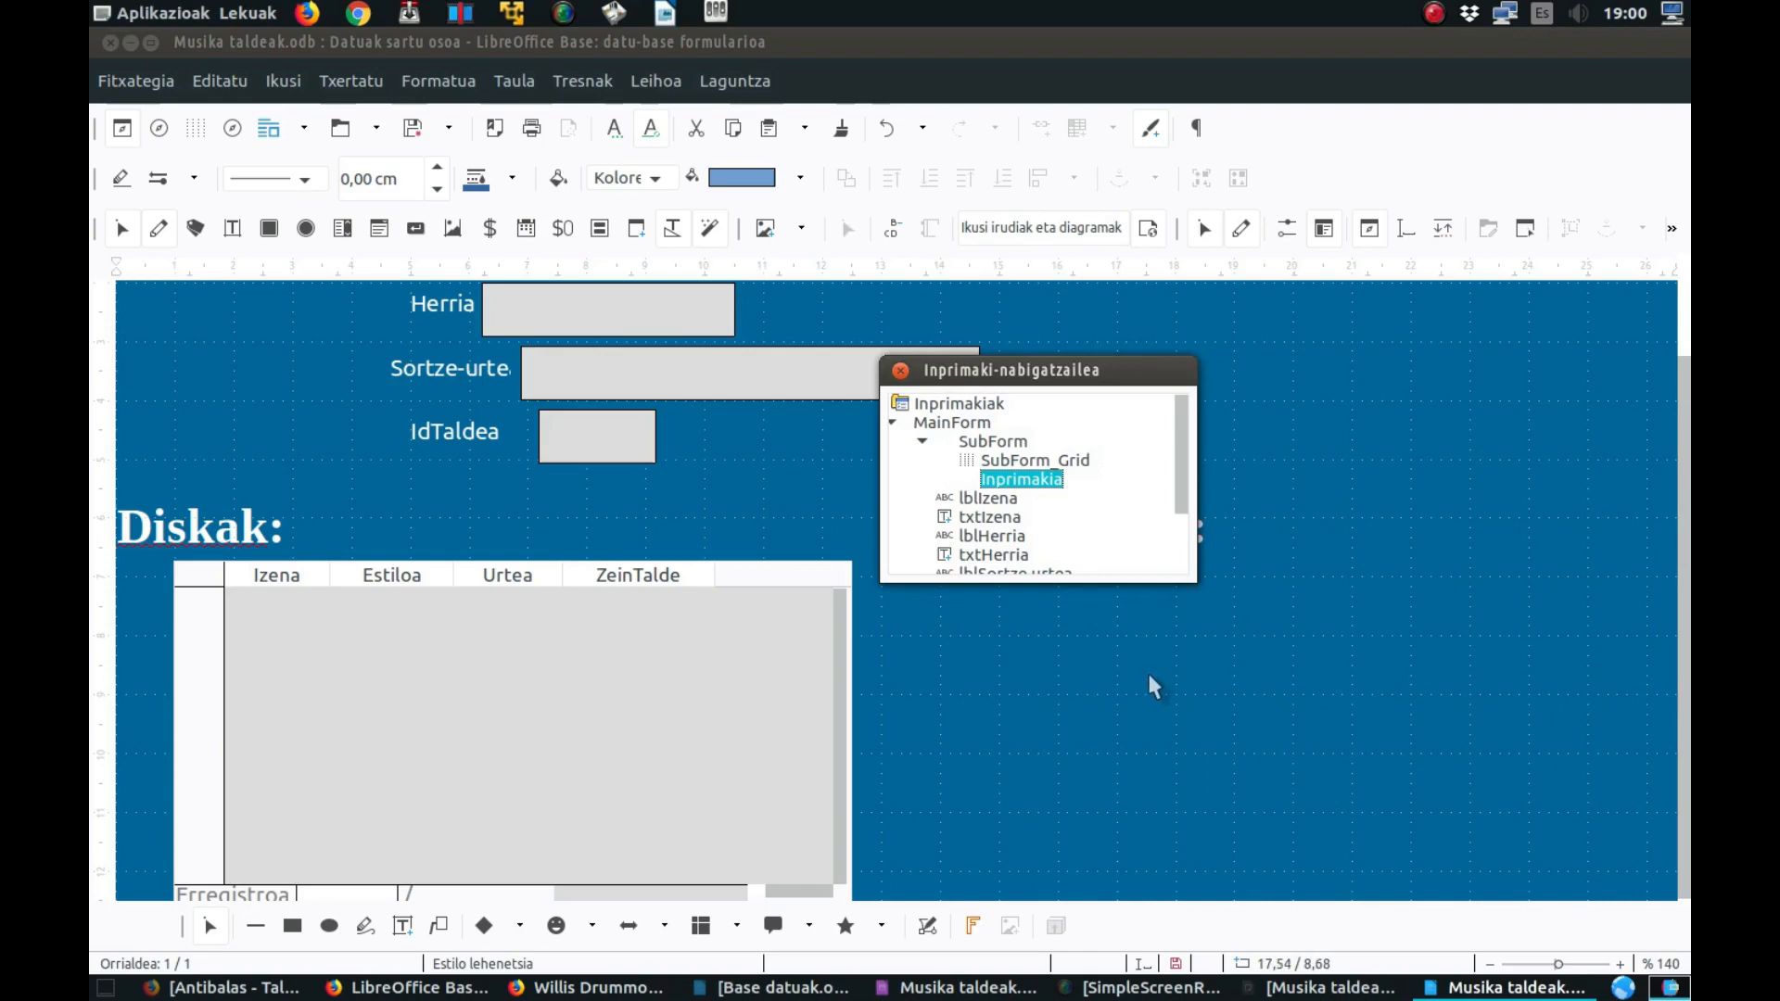
- Insert a table control about 9.5 × 4.3 cm below the Abestiak heading, including all fields of the Abestiak table
left_click(194, 133)
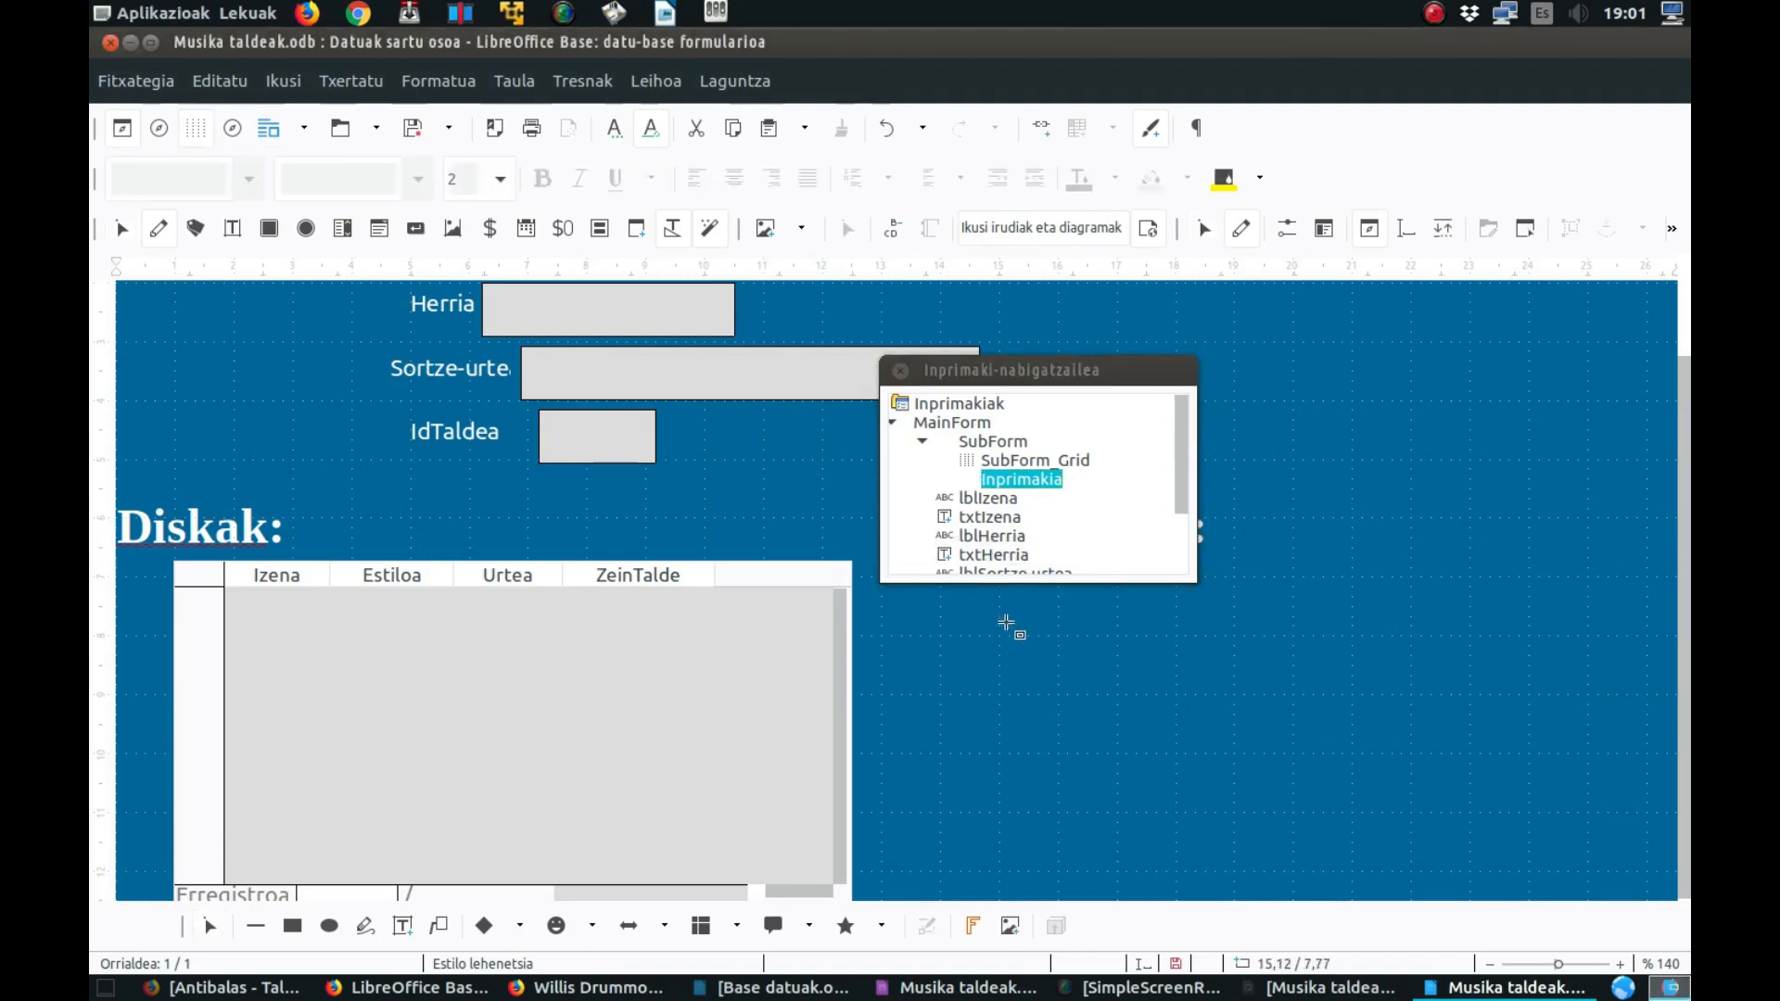
left_click_drag(999, 615, 1556, 864)
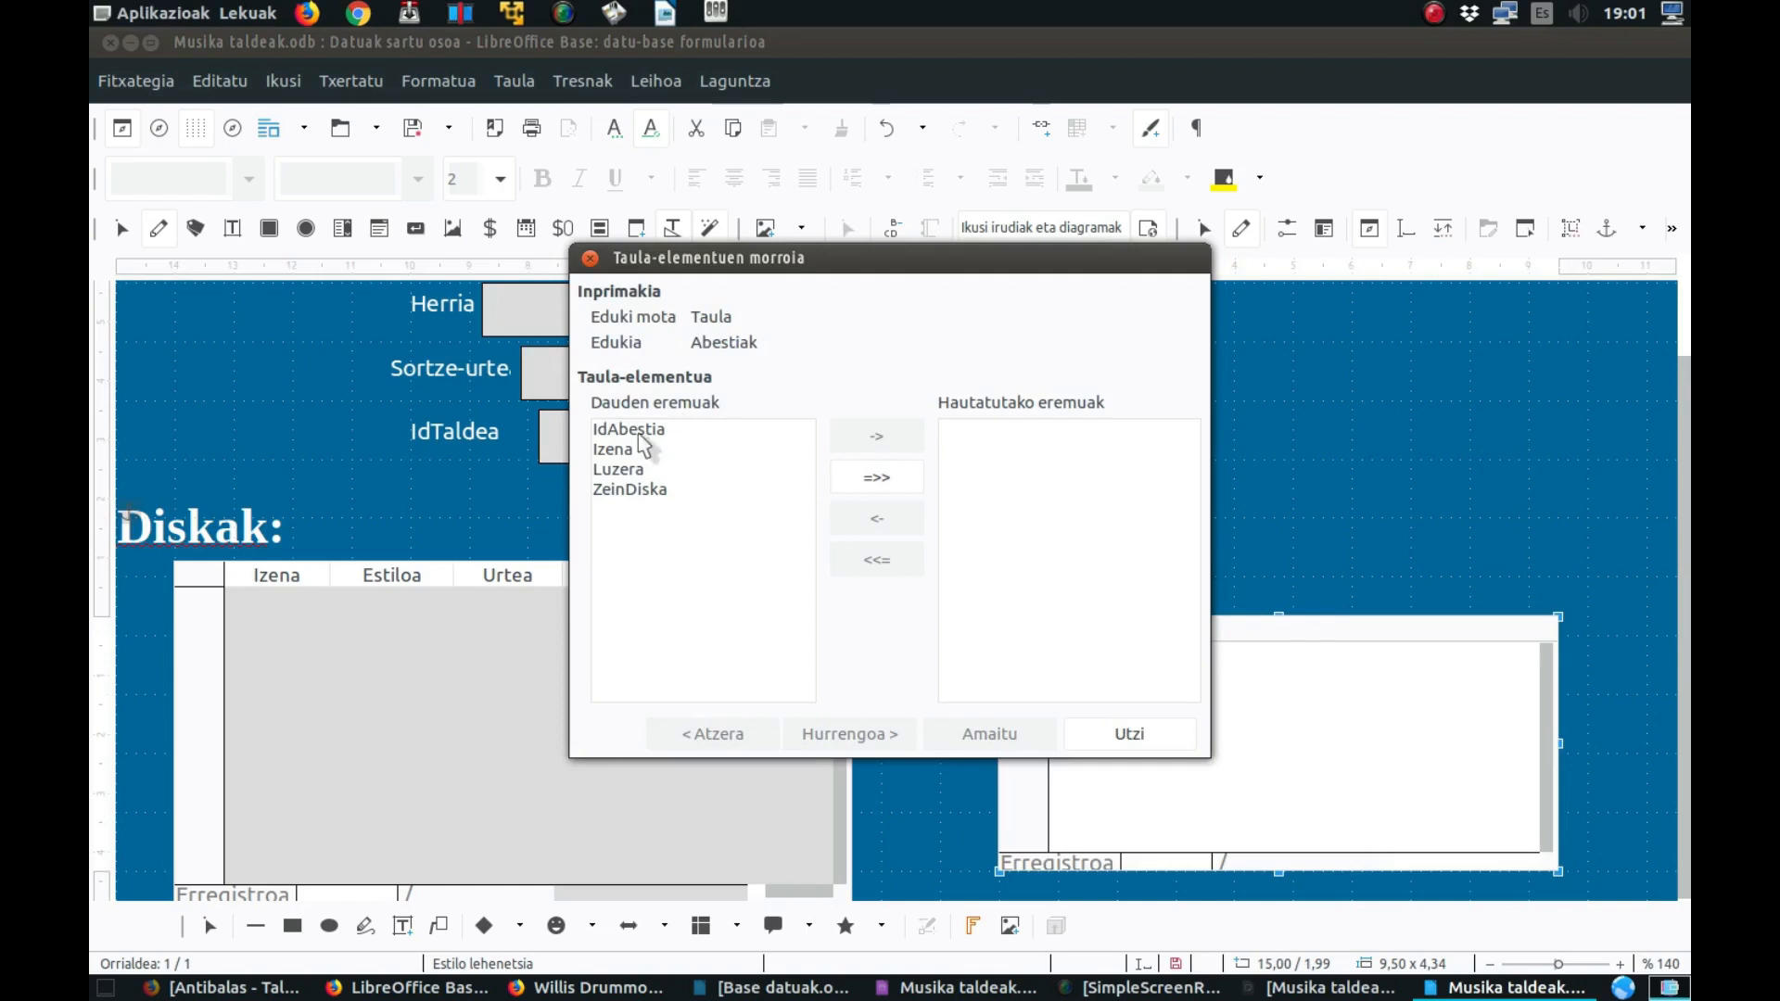
left_click(890, 484)
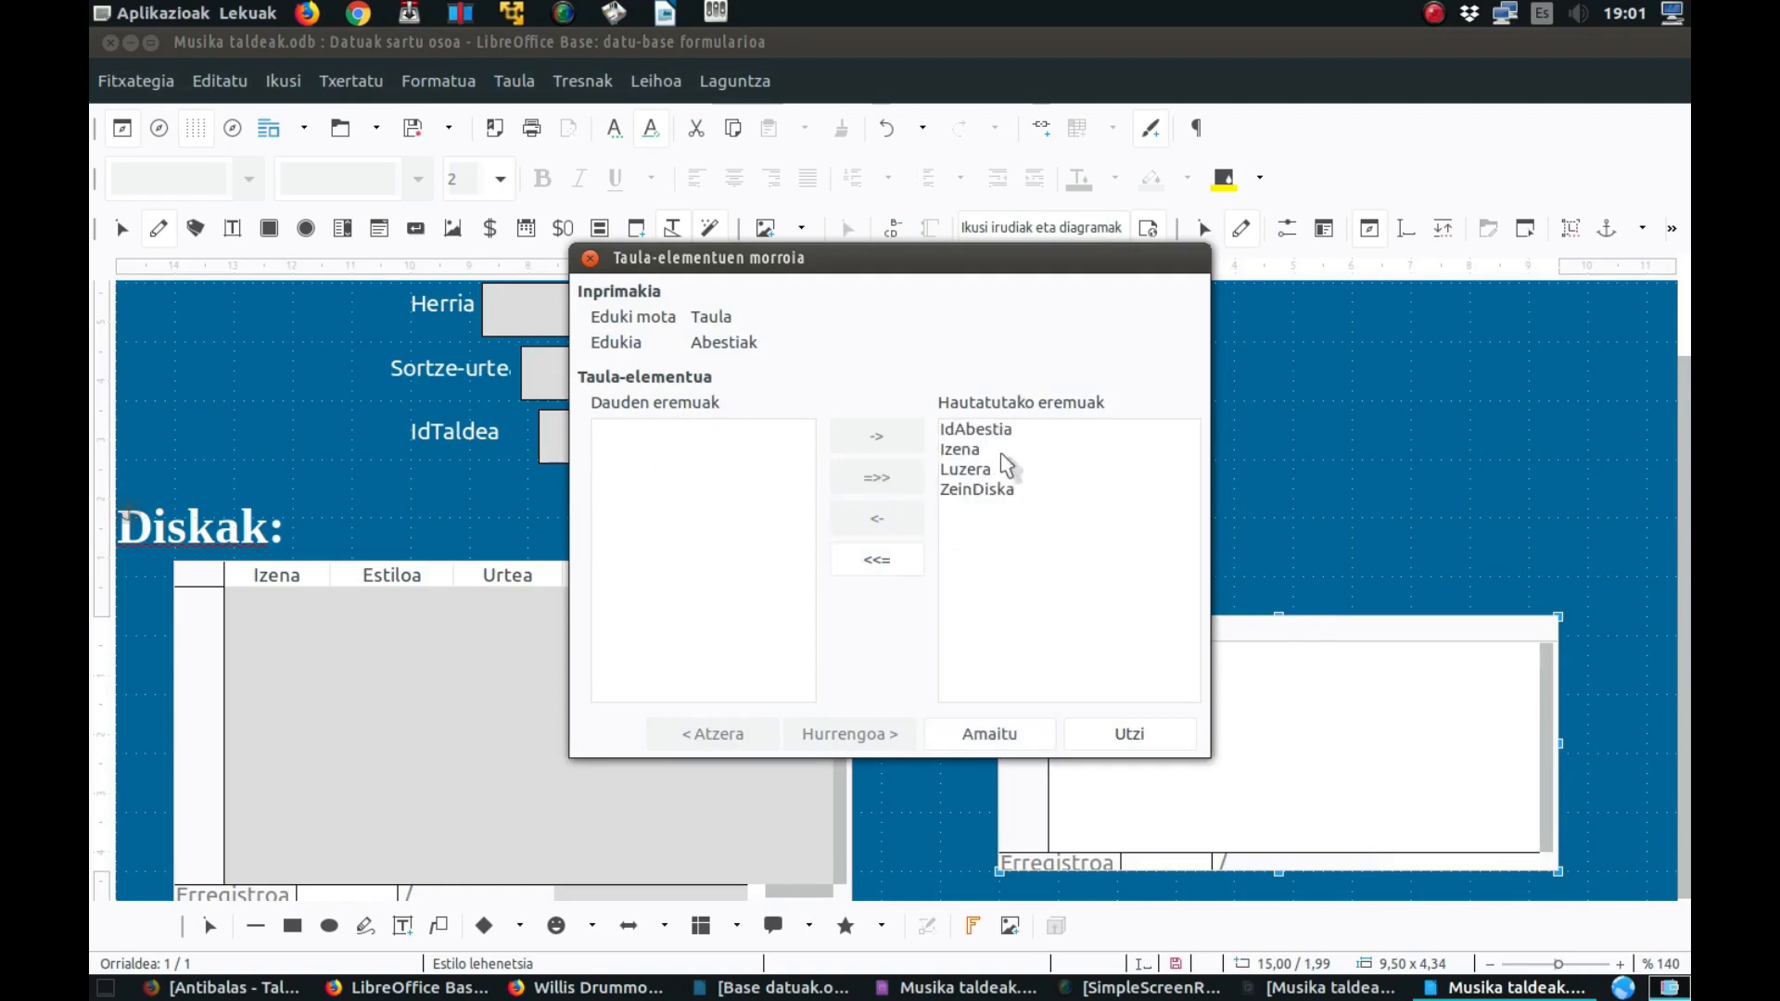
left_click(988, 734)
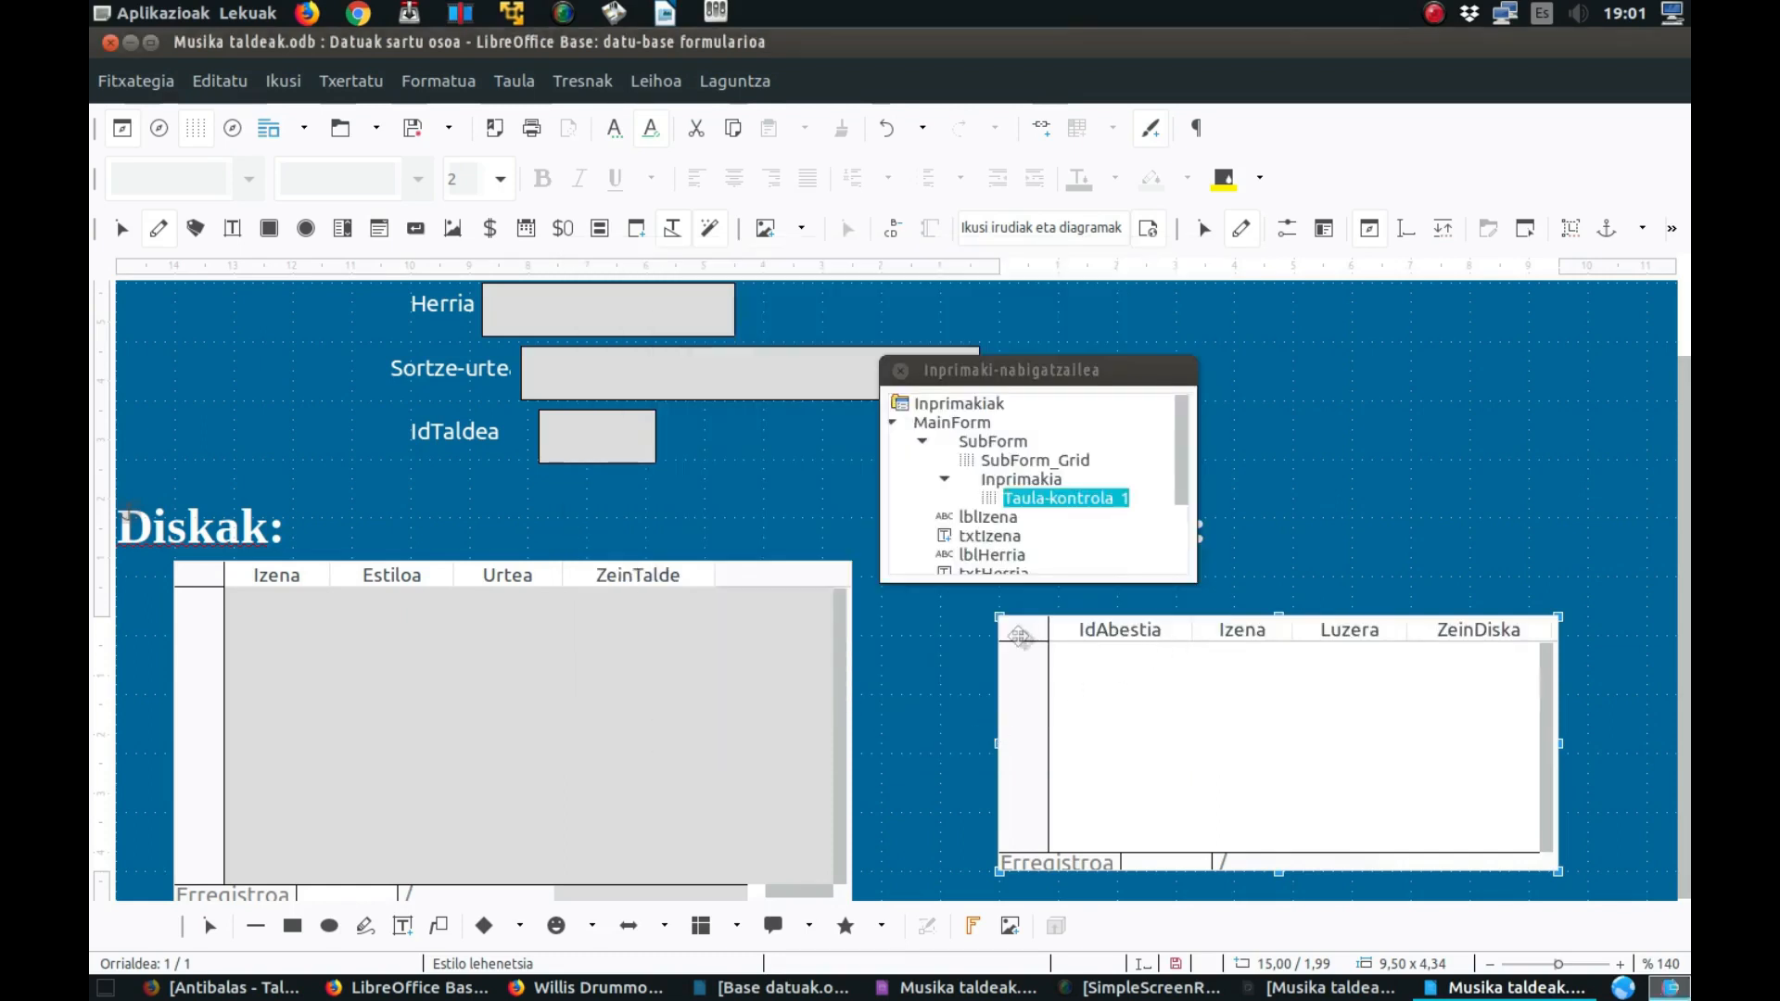
- Move the Abestiak grid closer to its heading and enlarge it to about 11.2 × 5.3 cm
left_click_drag(952, 600, 952, 595)
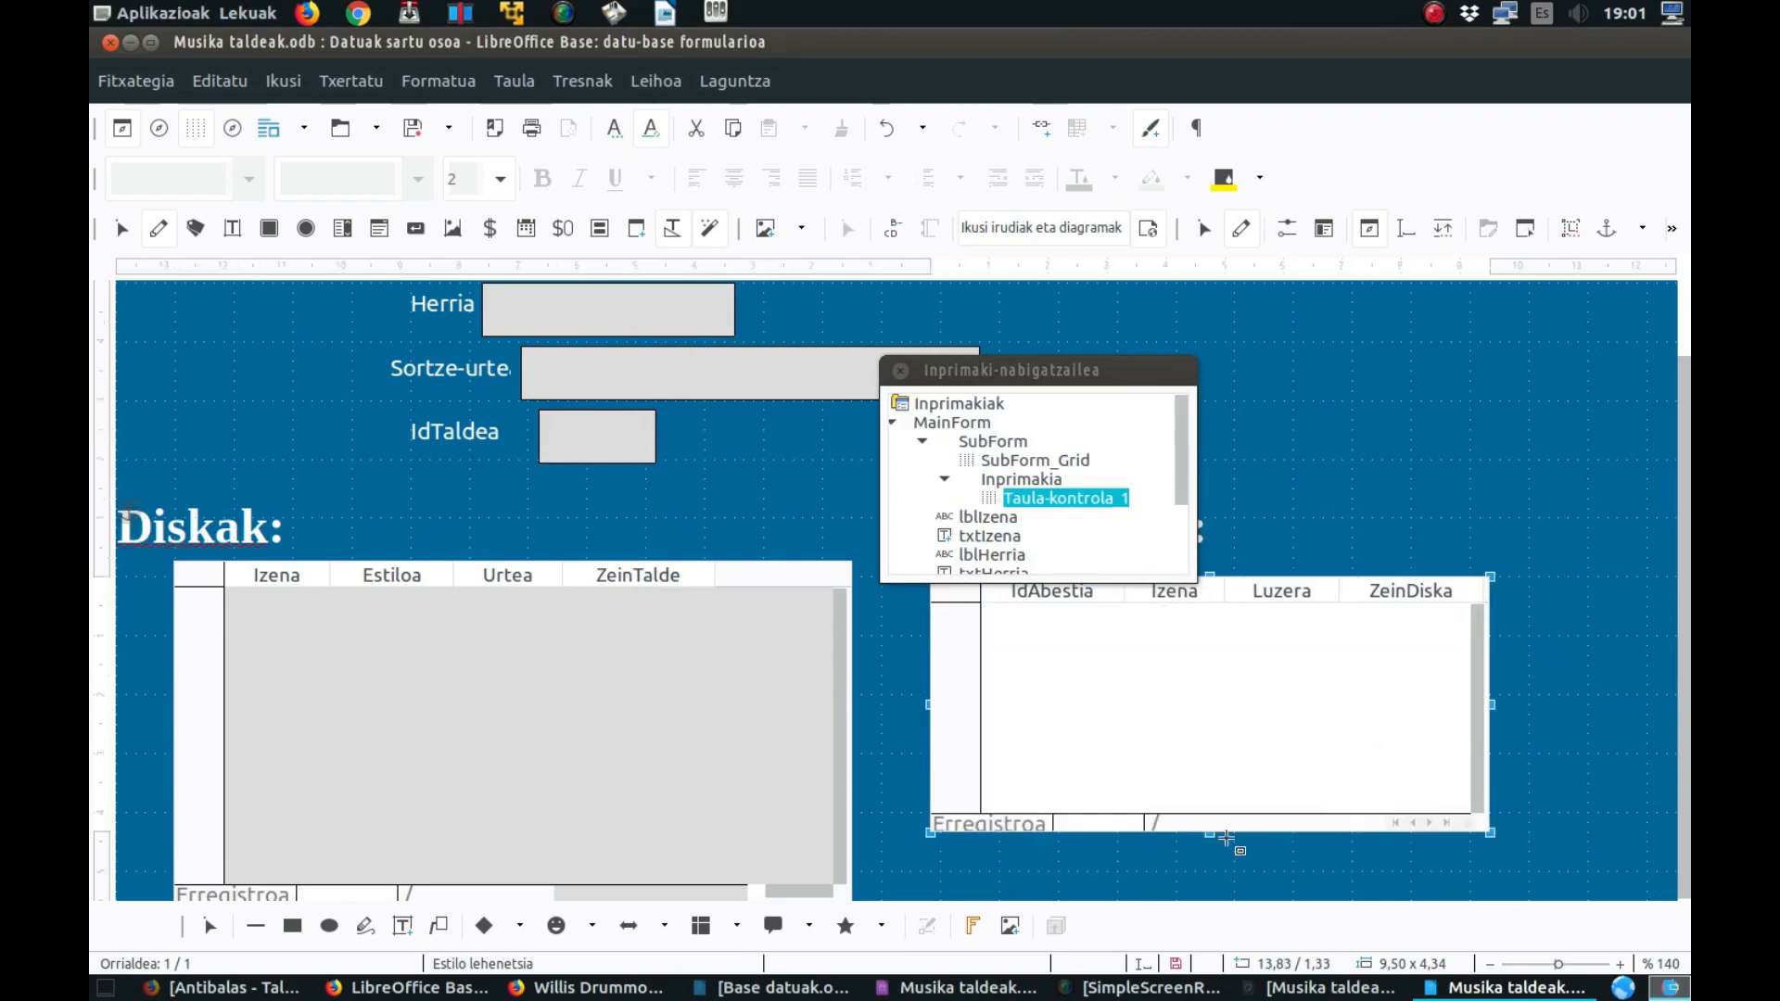
left_click_drag(1211, 837, 1224, 892)
left_click_drag(1486, 734, 1588, 734)
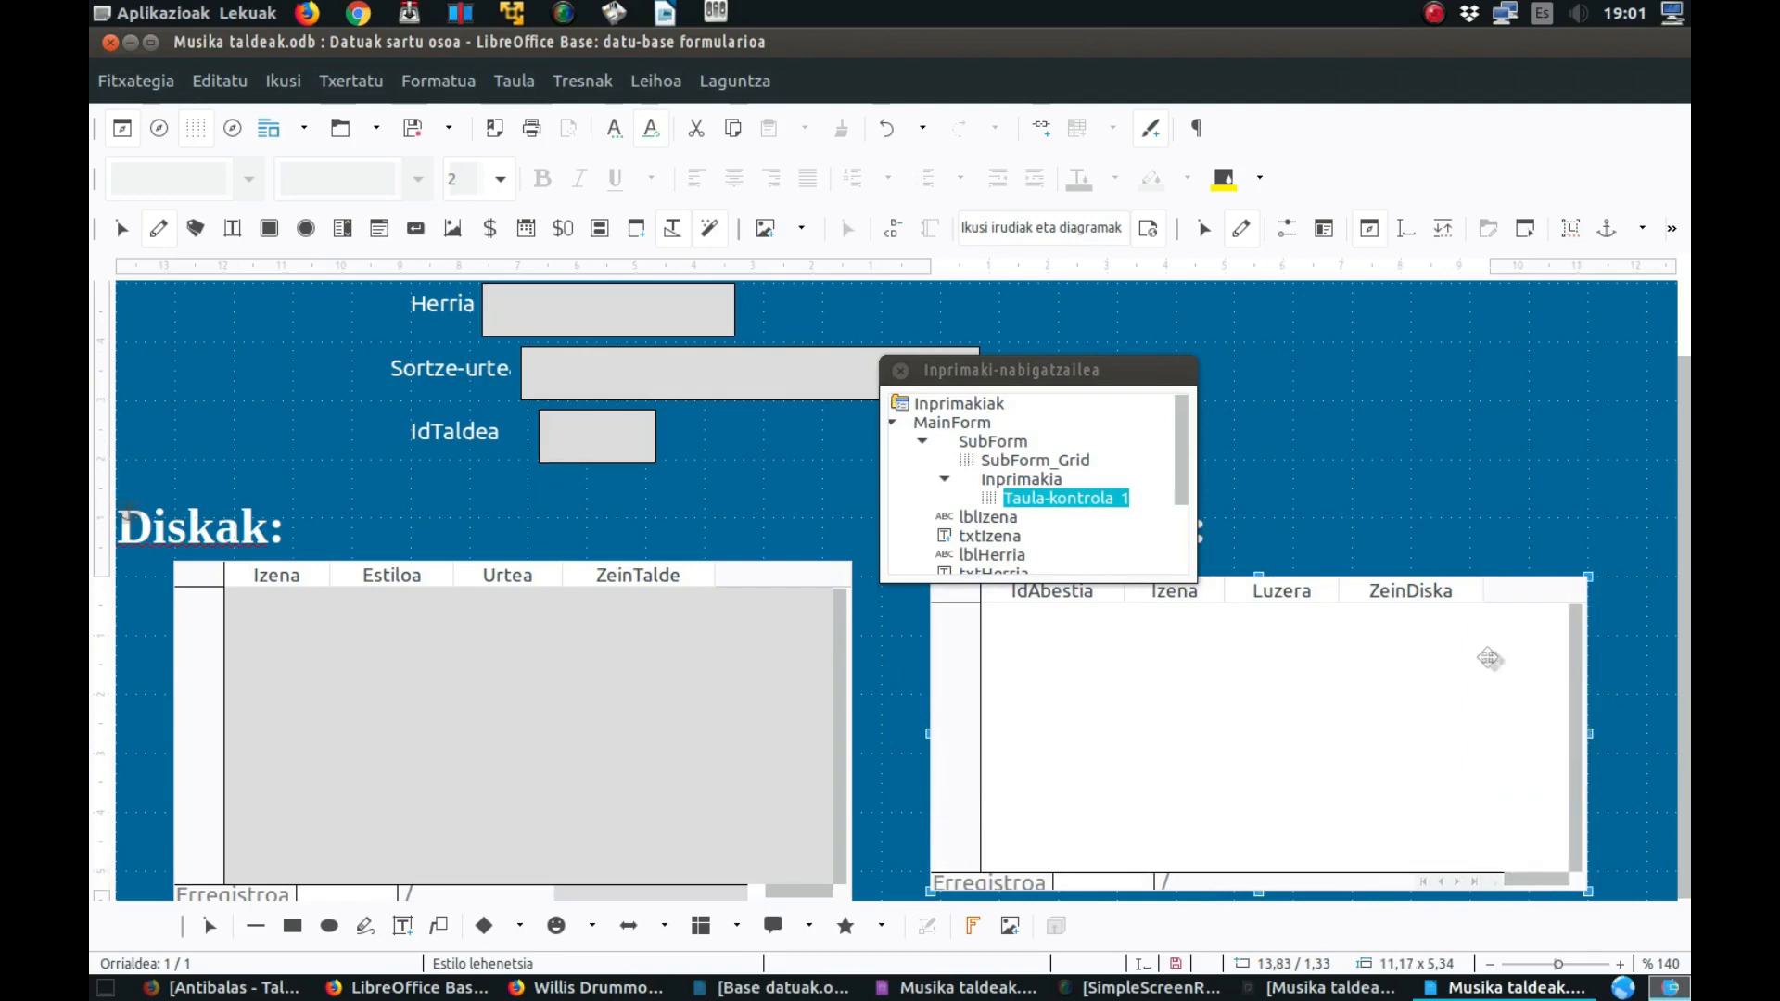
- Close the form navigator, and save and close the Datuak sartu osoa form
left_click(900, 374)
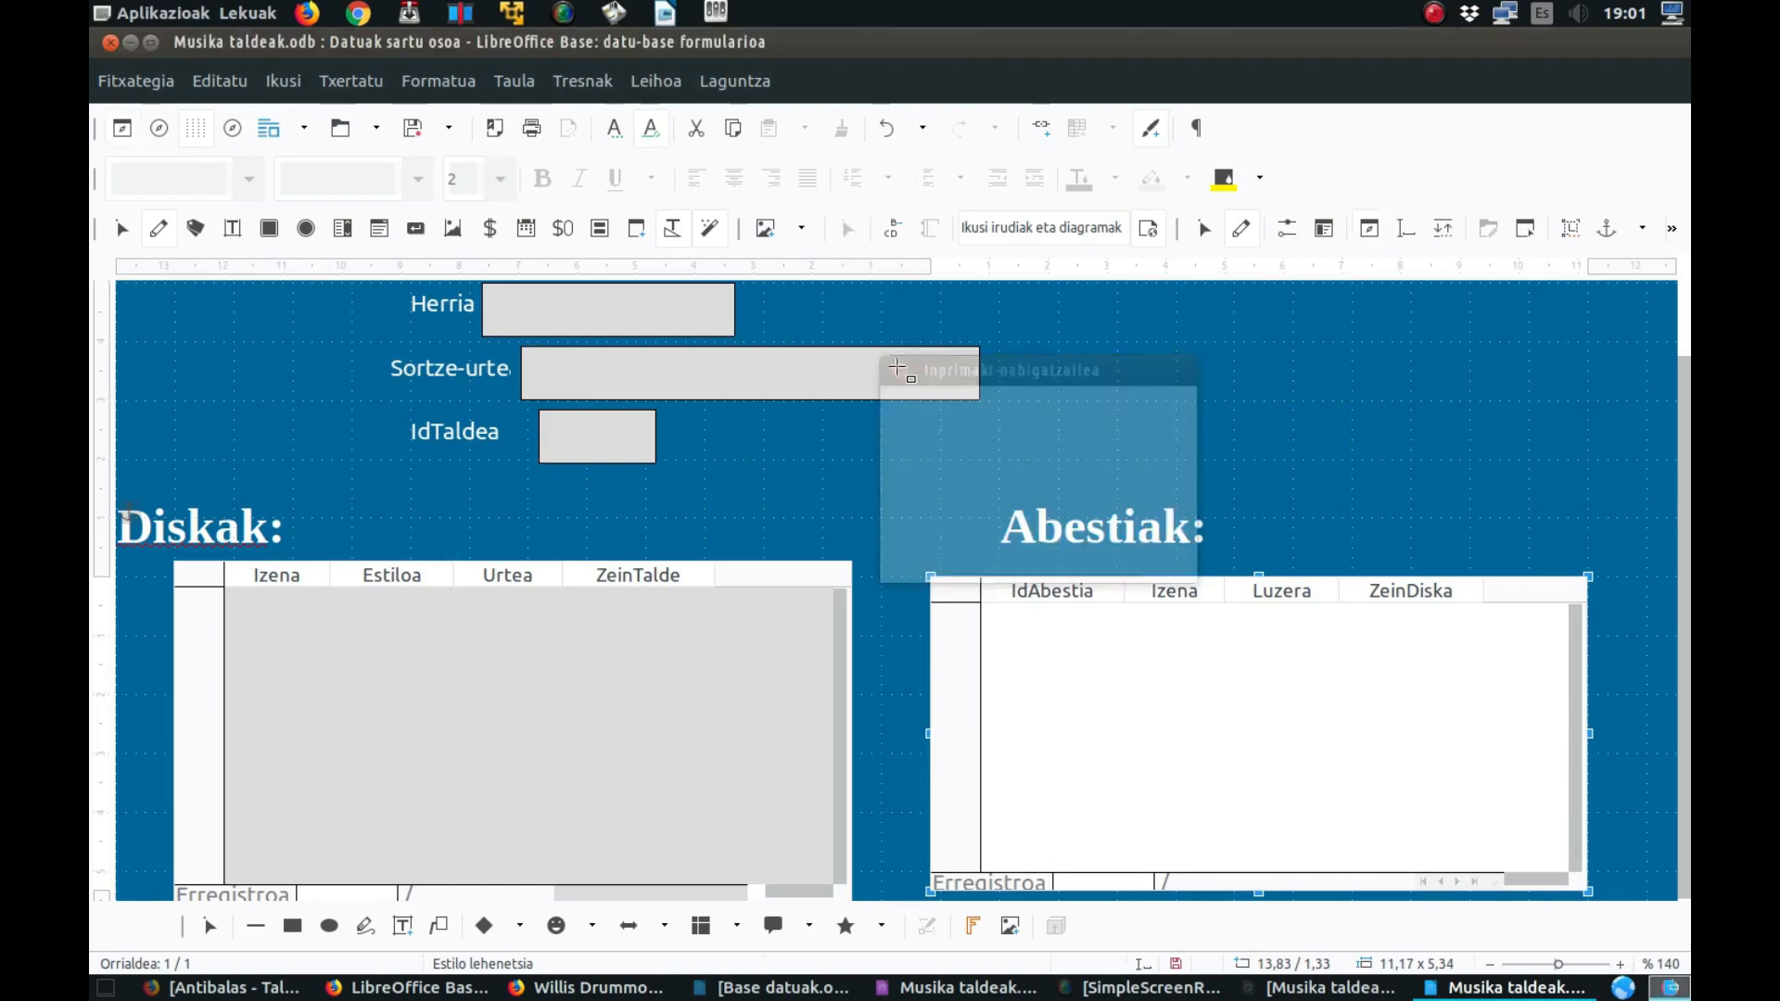
scroll(1066, 491, "up", 3)
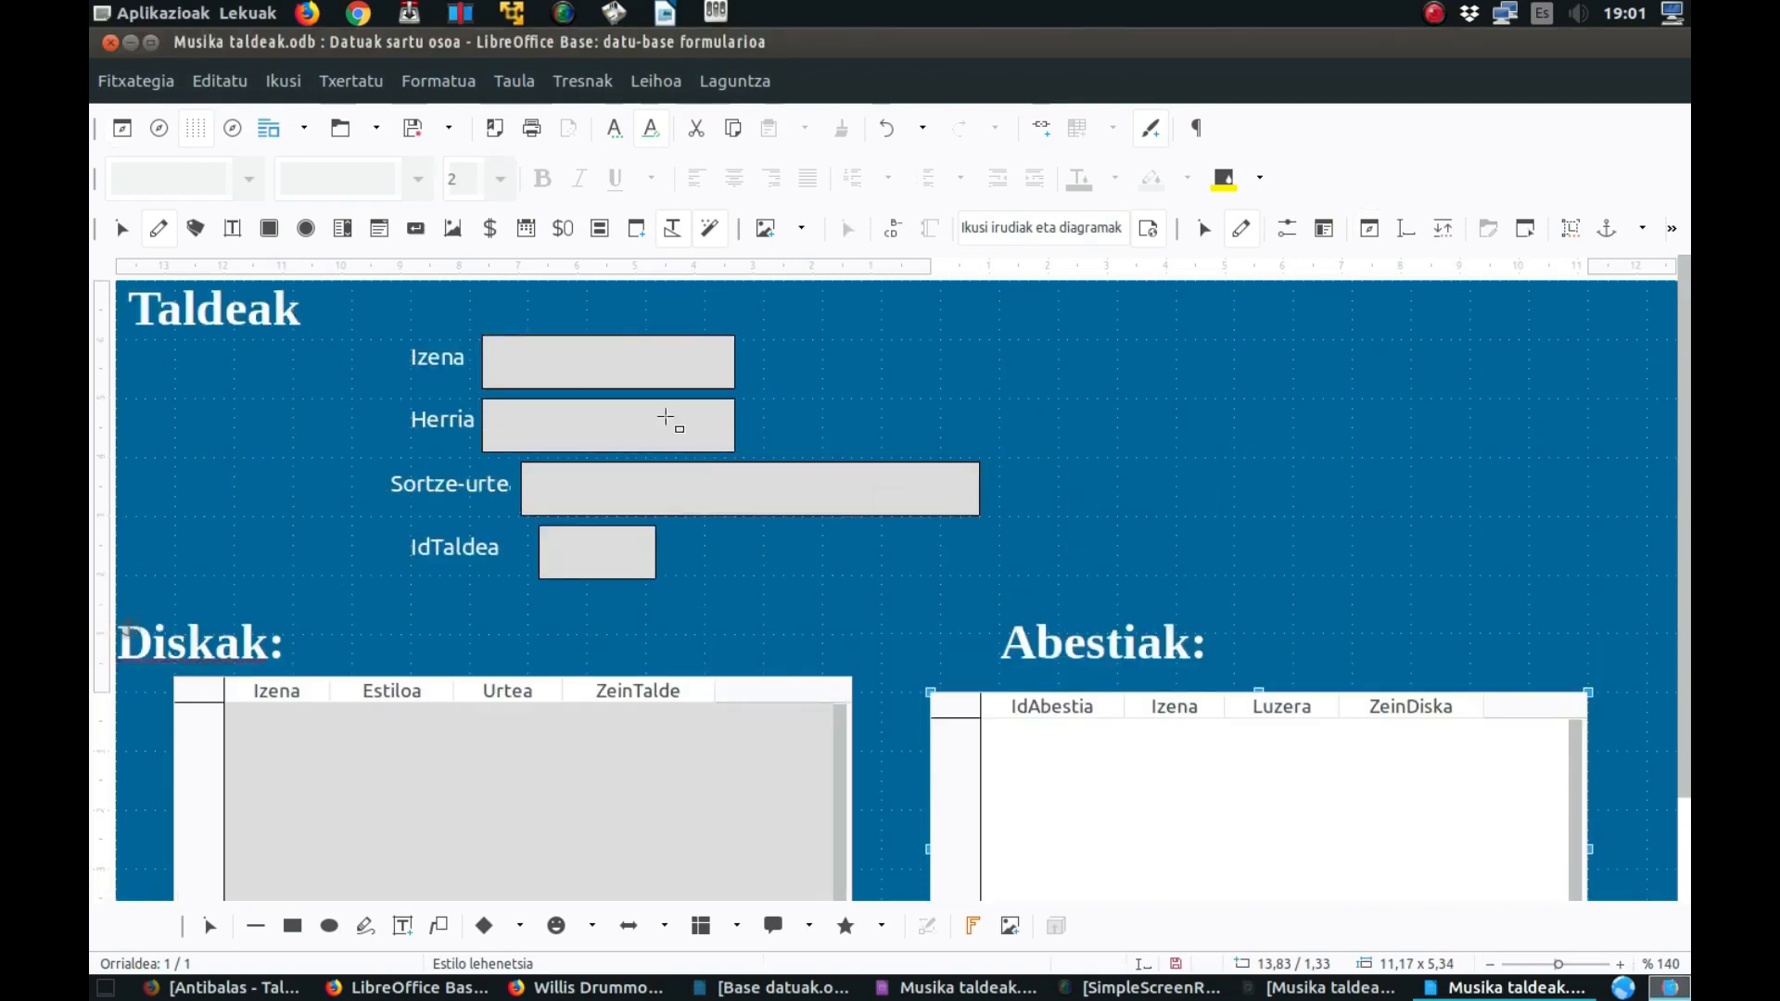
left_click(110, 41)
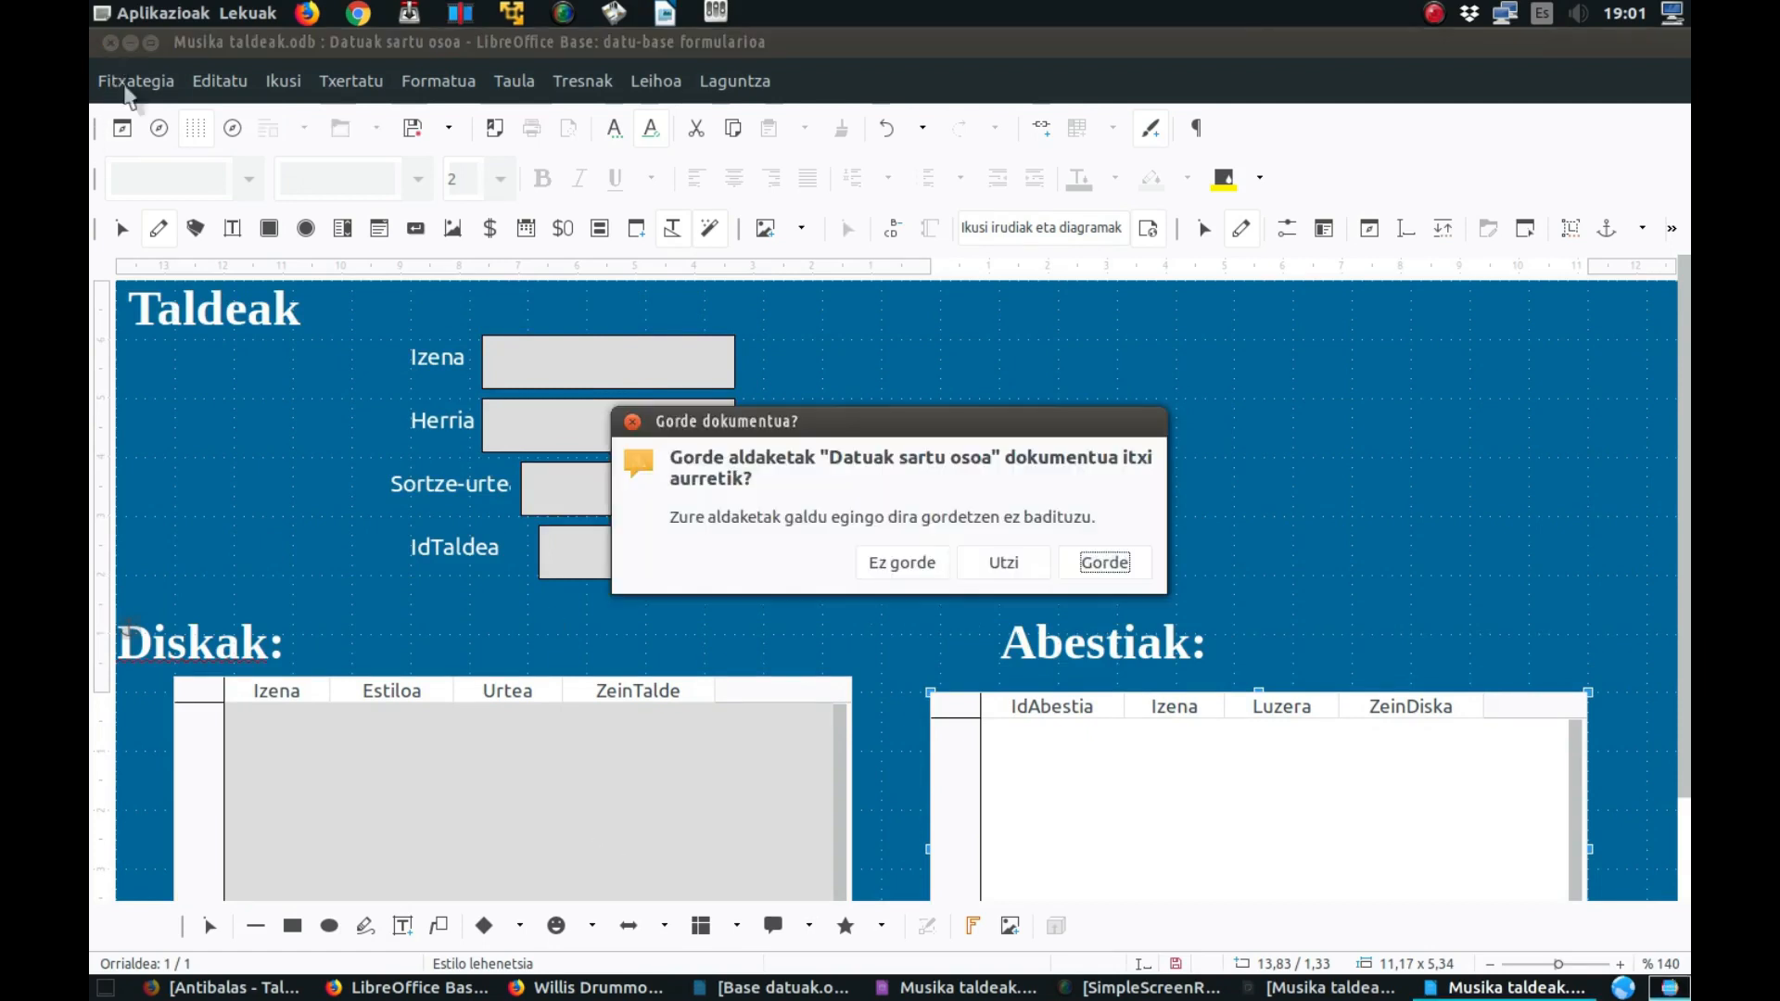
left_click(1104, 562)
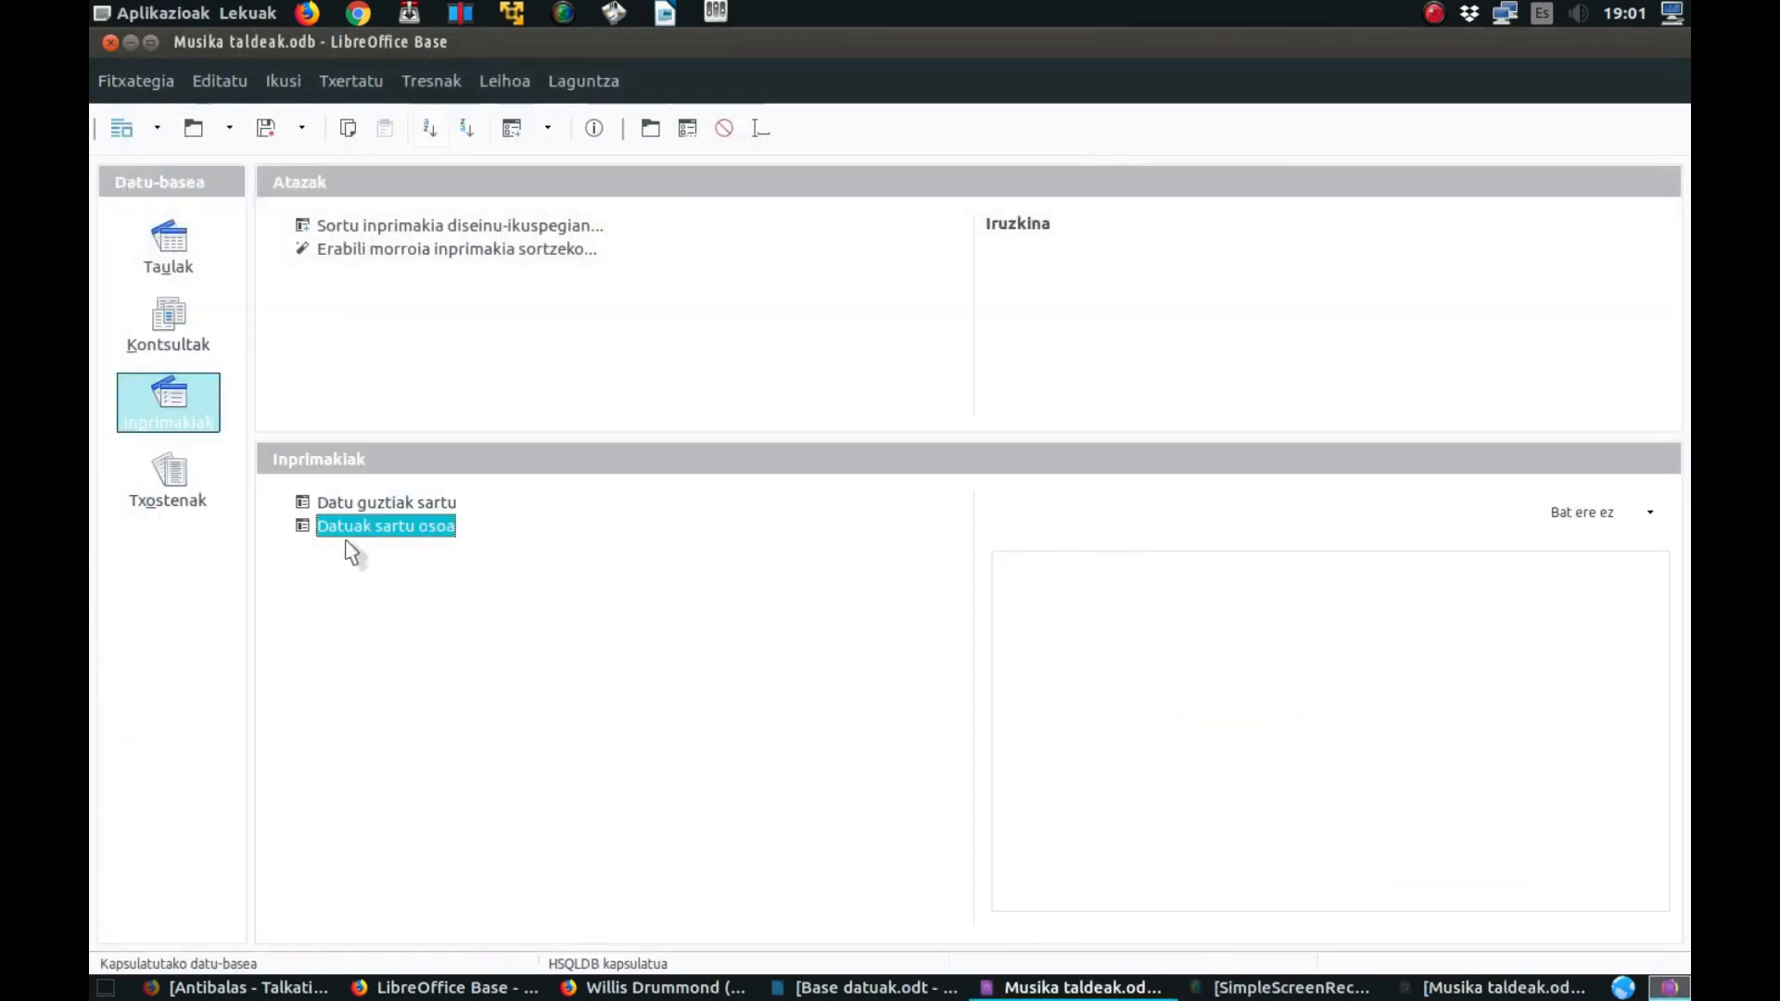
- Open the Datuak sartu osoa form for data entry and select the empty song name for the Vol 1 disc
double_click(353, 526)
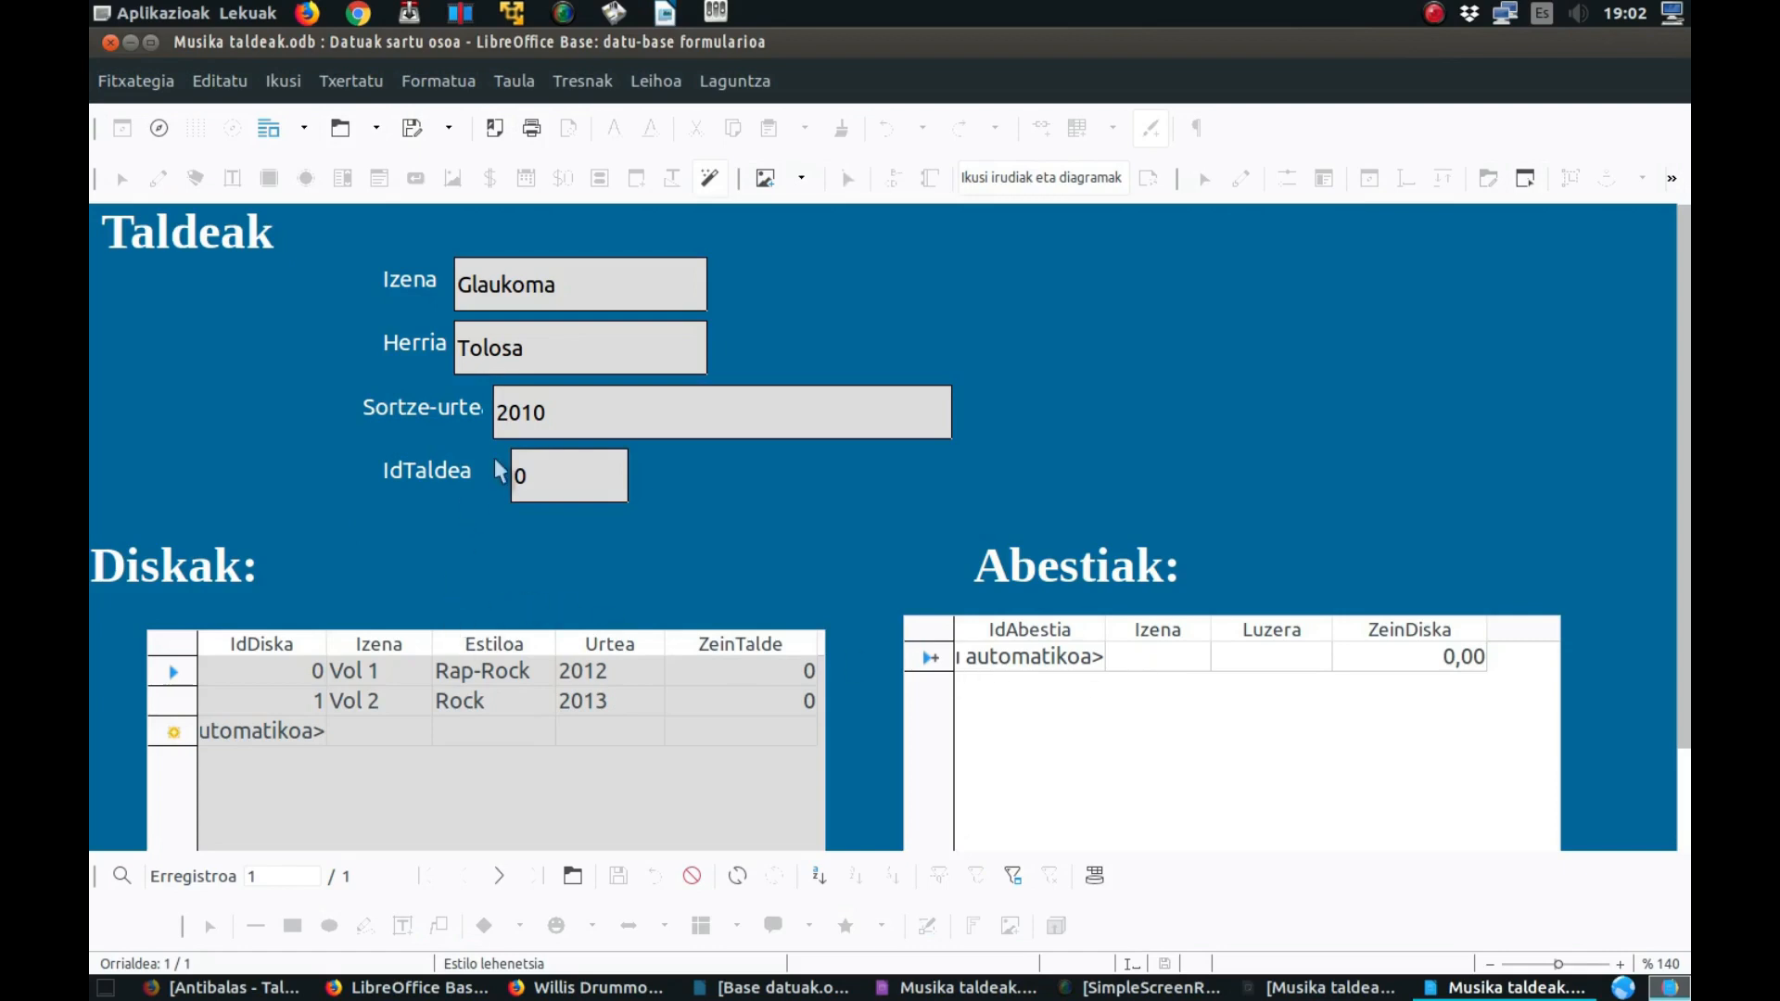
left_click(303, 668)
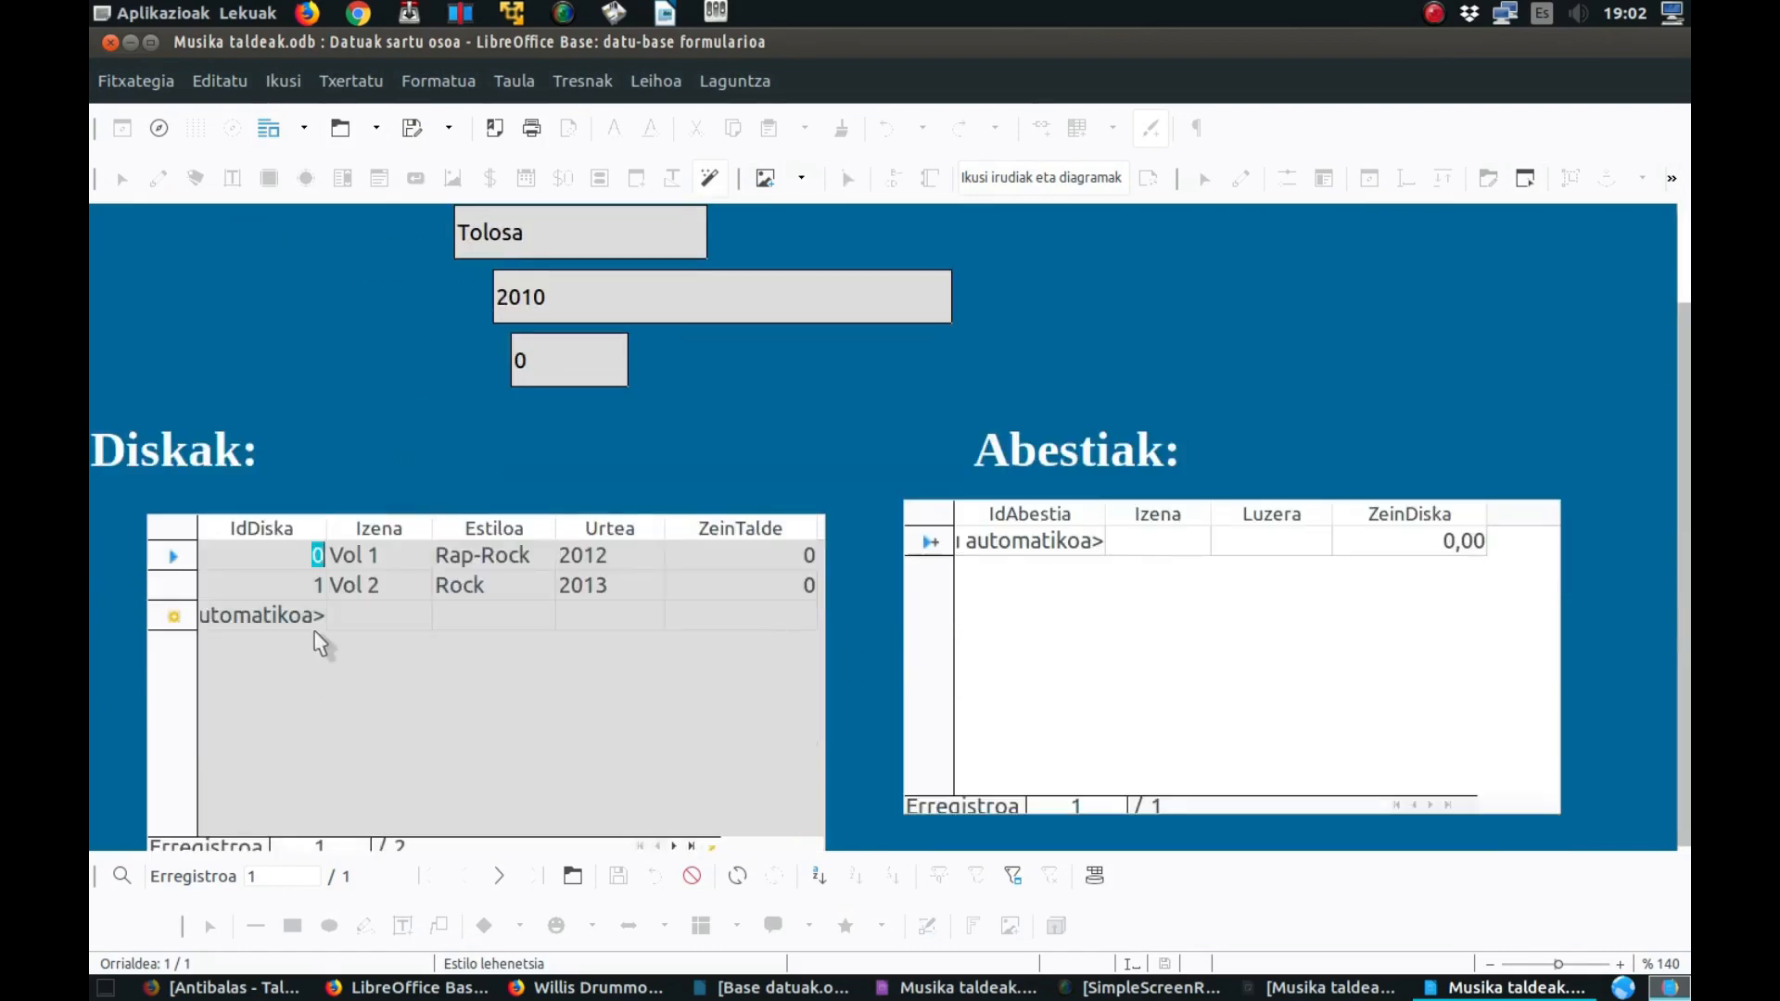
left_click(1159, 546)
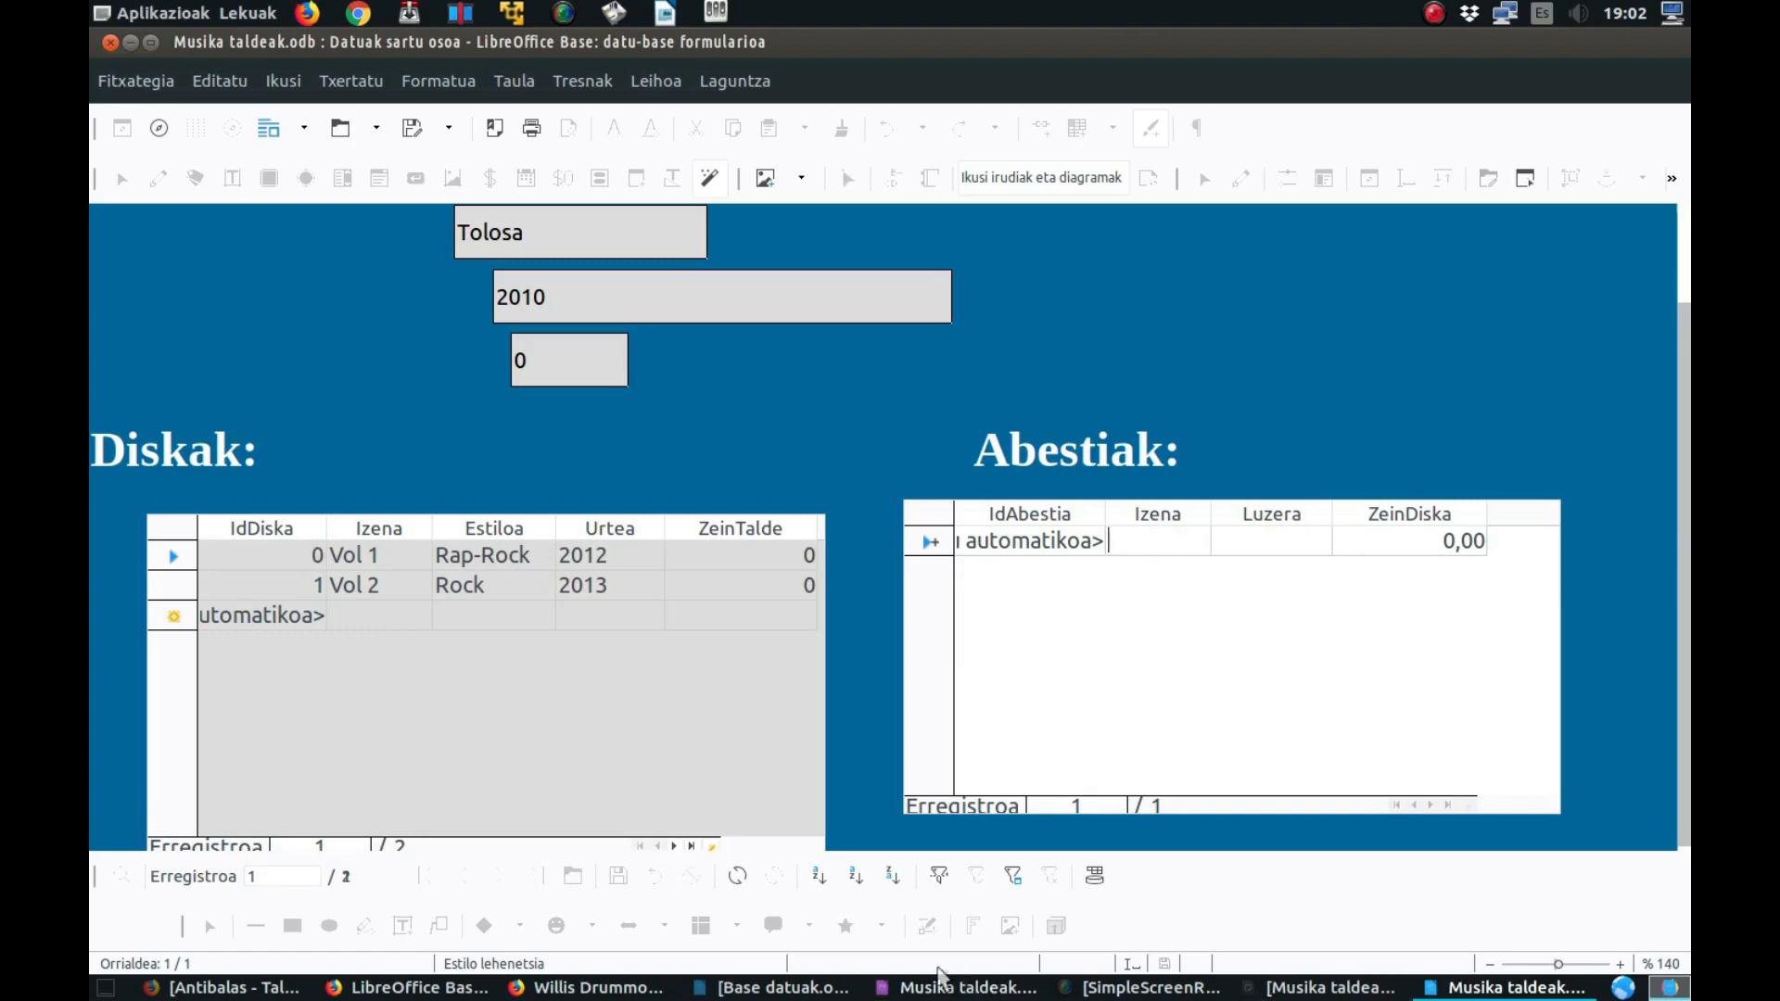
- Consult the song titles in Base datuak.odt in Writer and enter Itzali ezin and Haizea as Vol 1's songs in the form
left_click(799, 988)
scroll(575, 431, "down", 1)
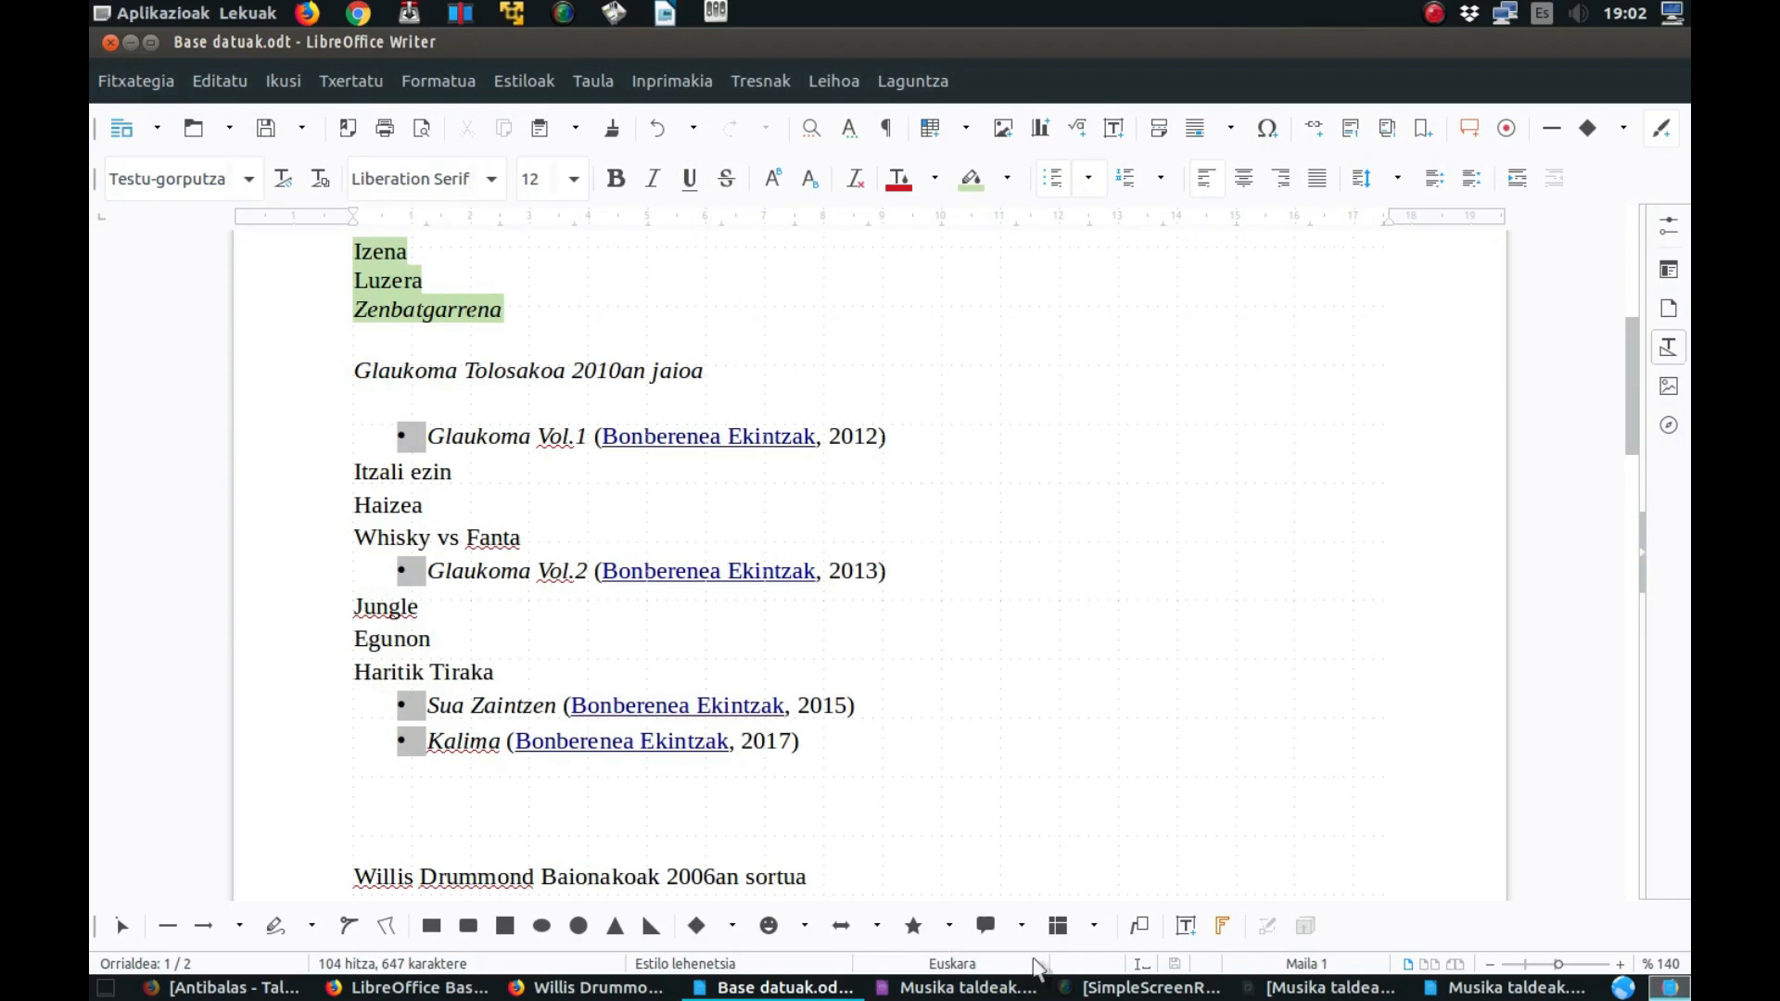
left_click(1507, 987)
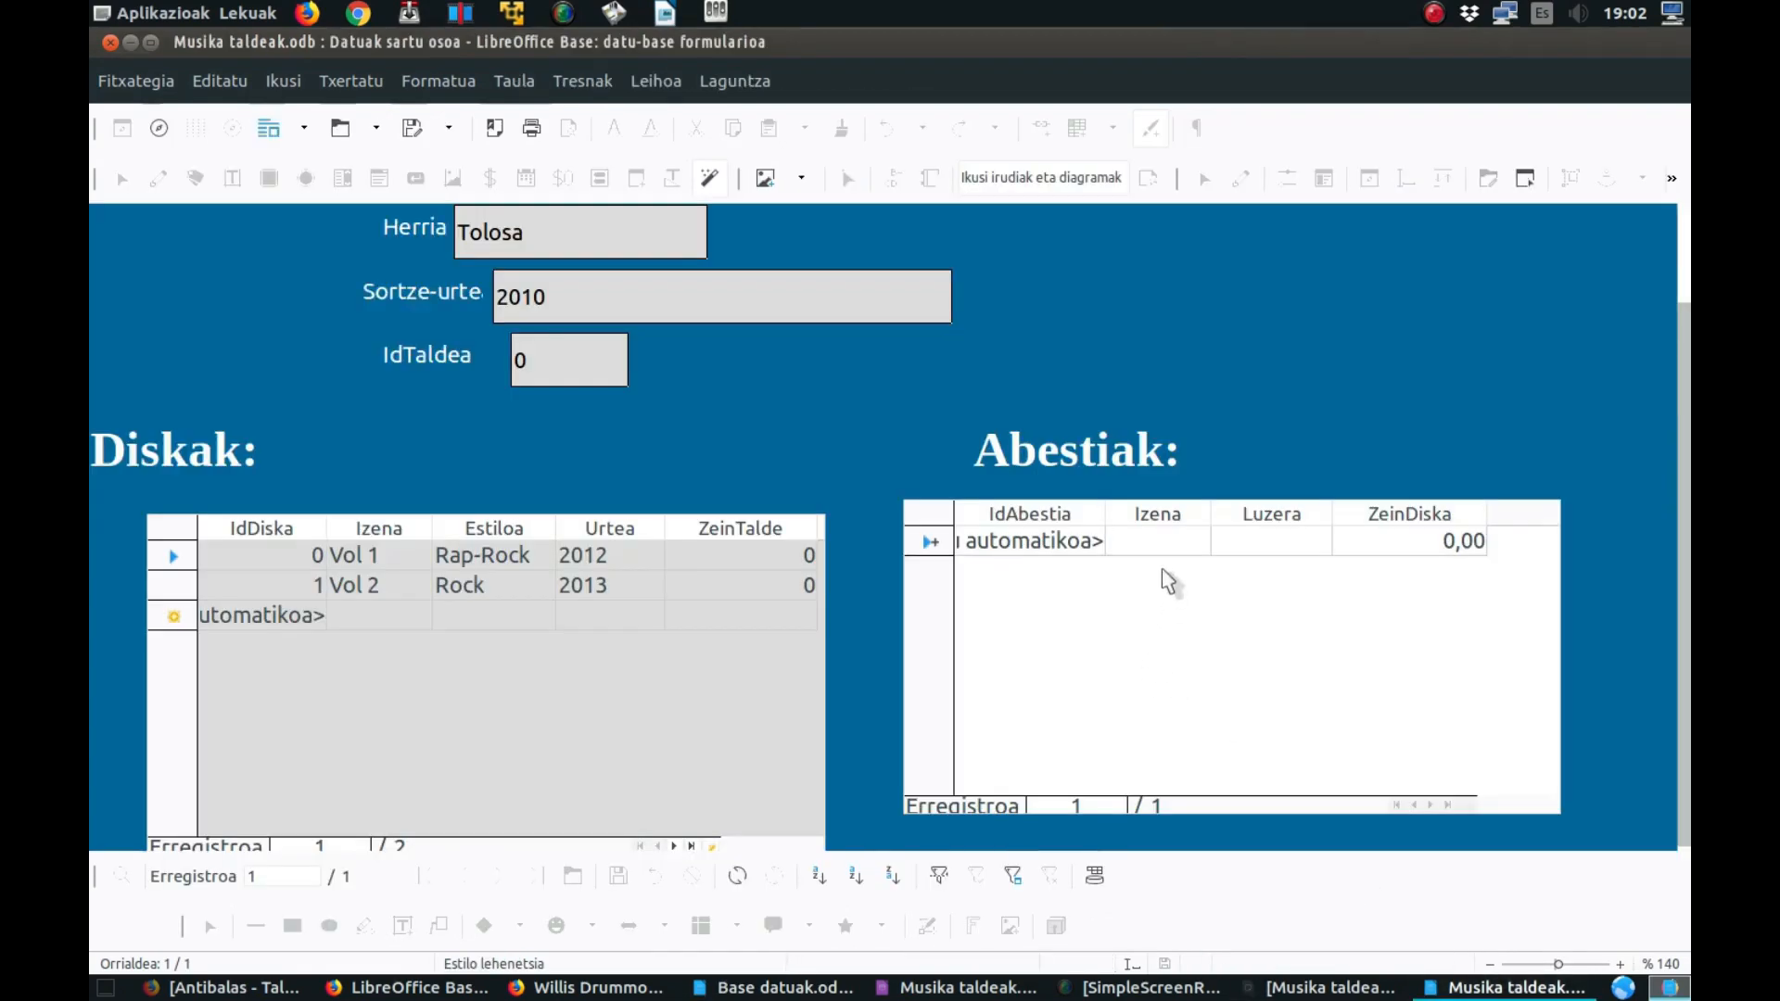
left_click(783, 987)
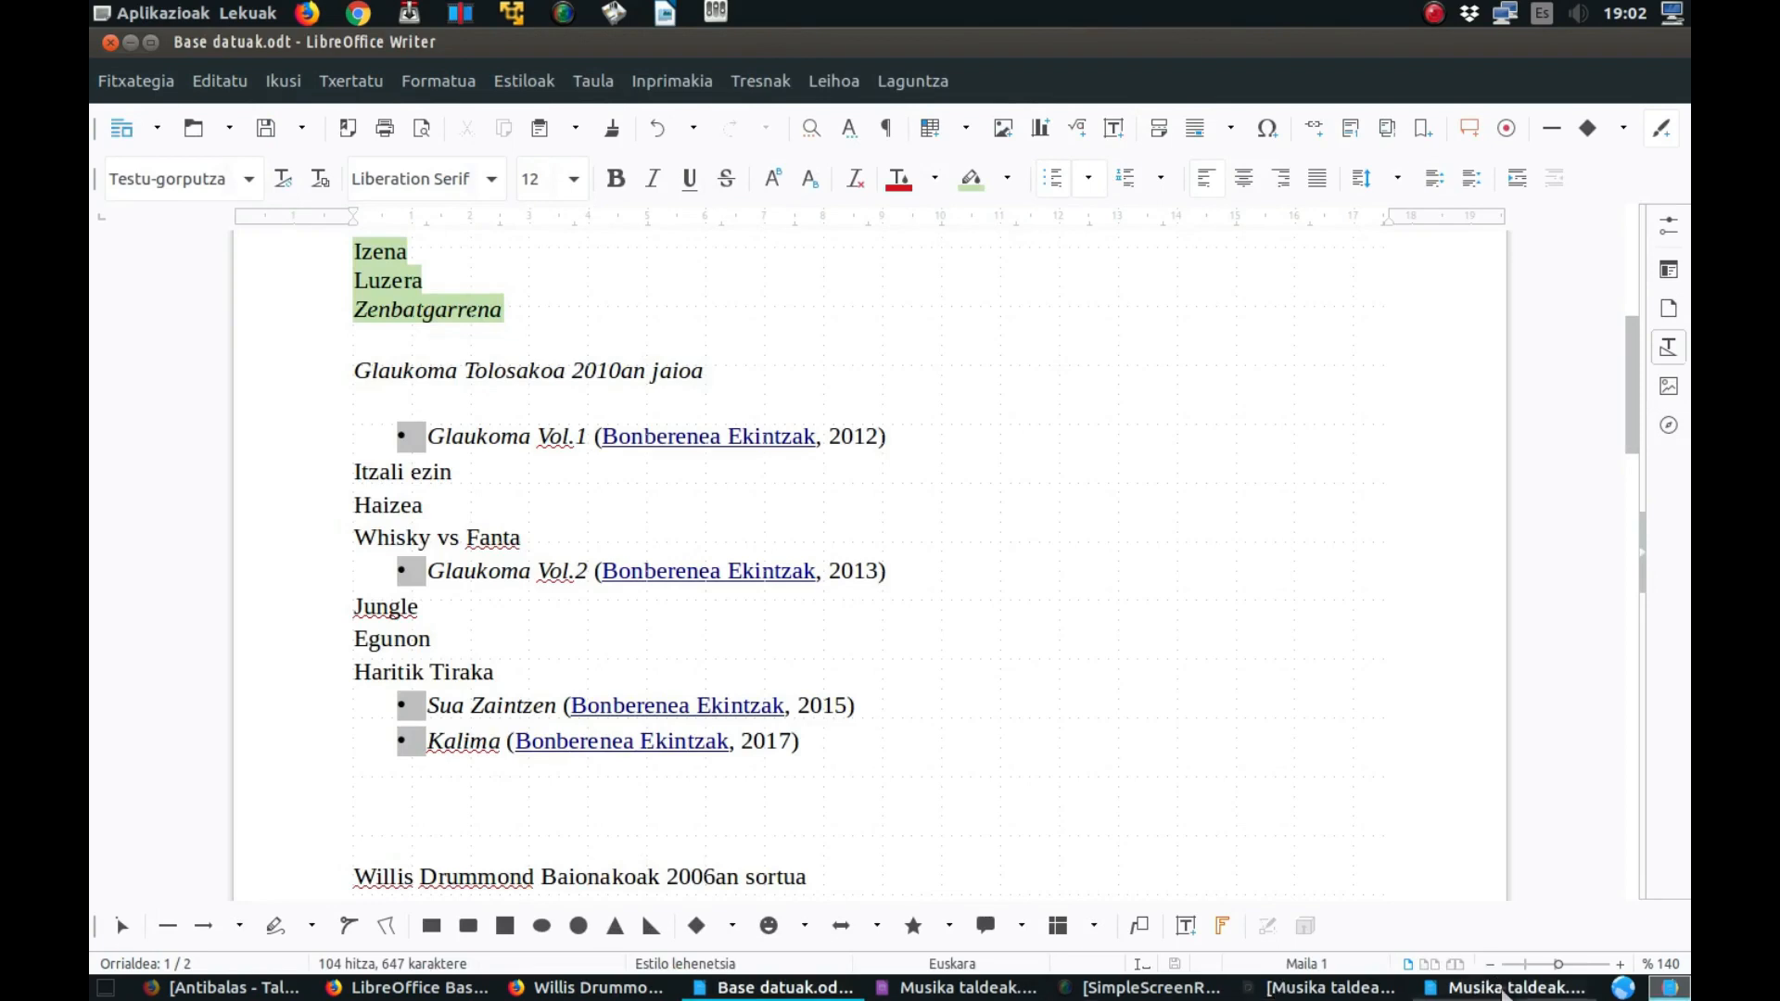
left_click(1506, 988)
type("I")
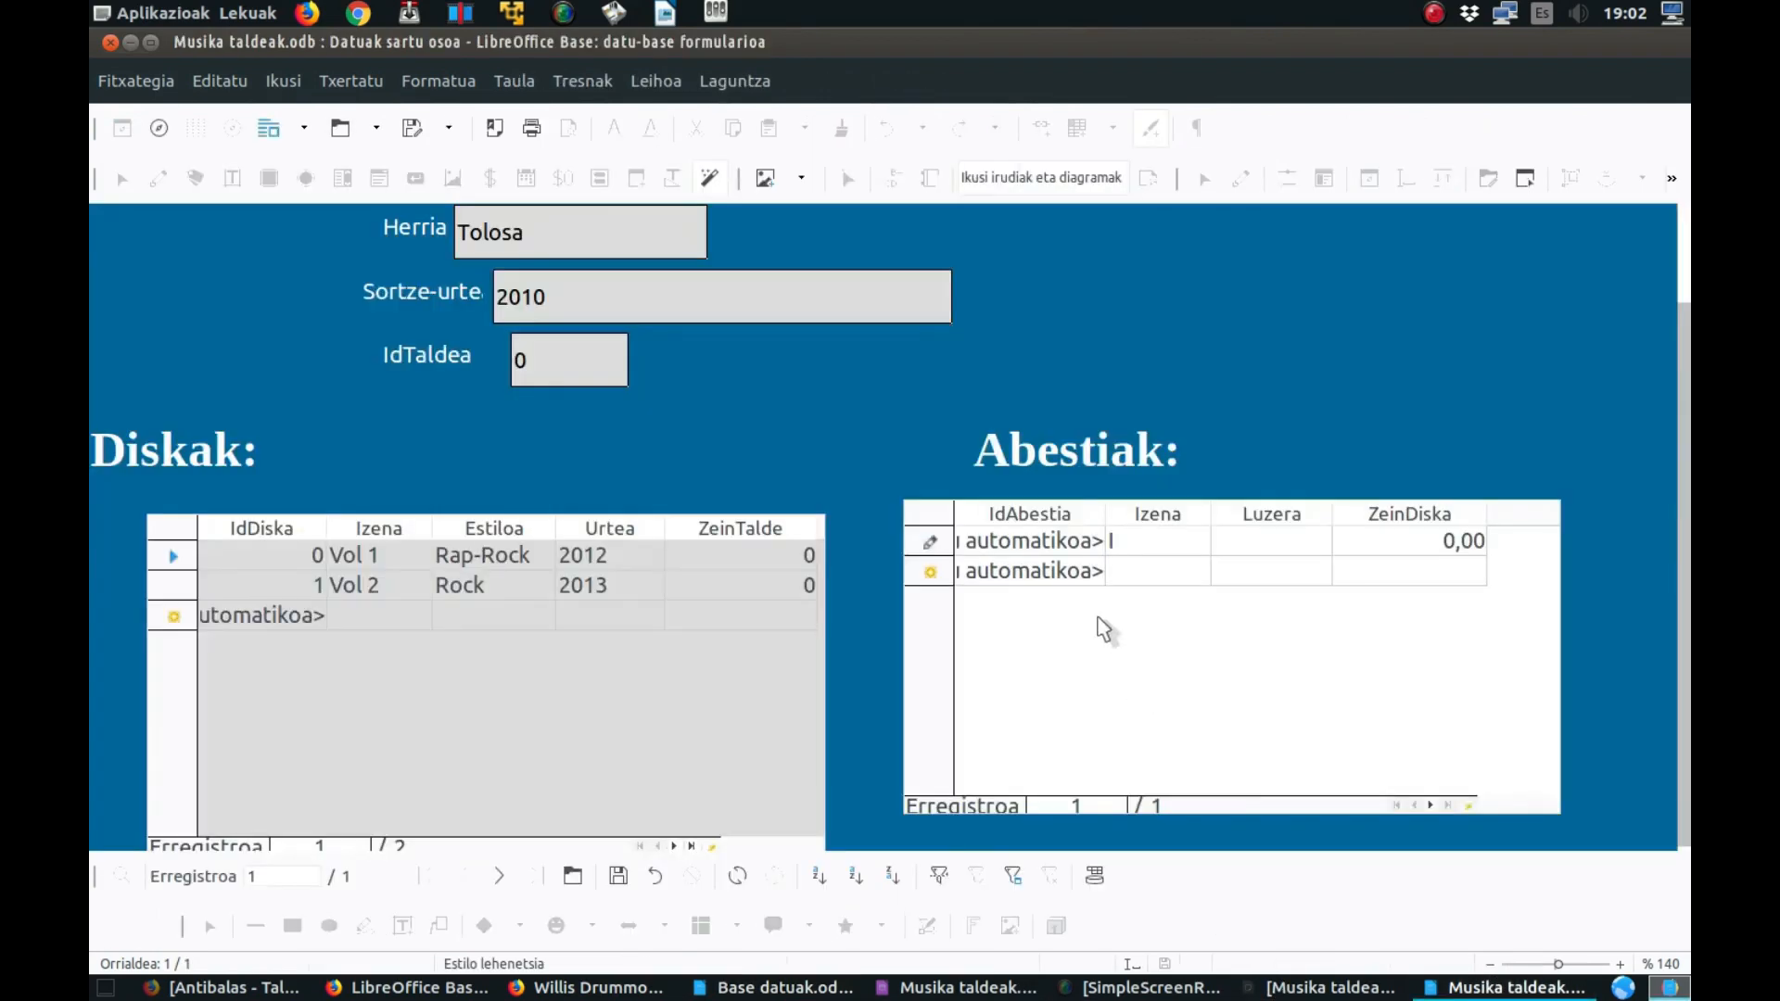
type("tzali ezin")
left_click(1142, 570)
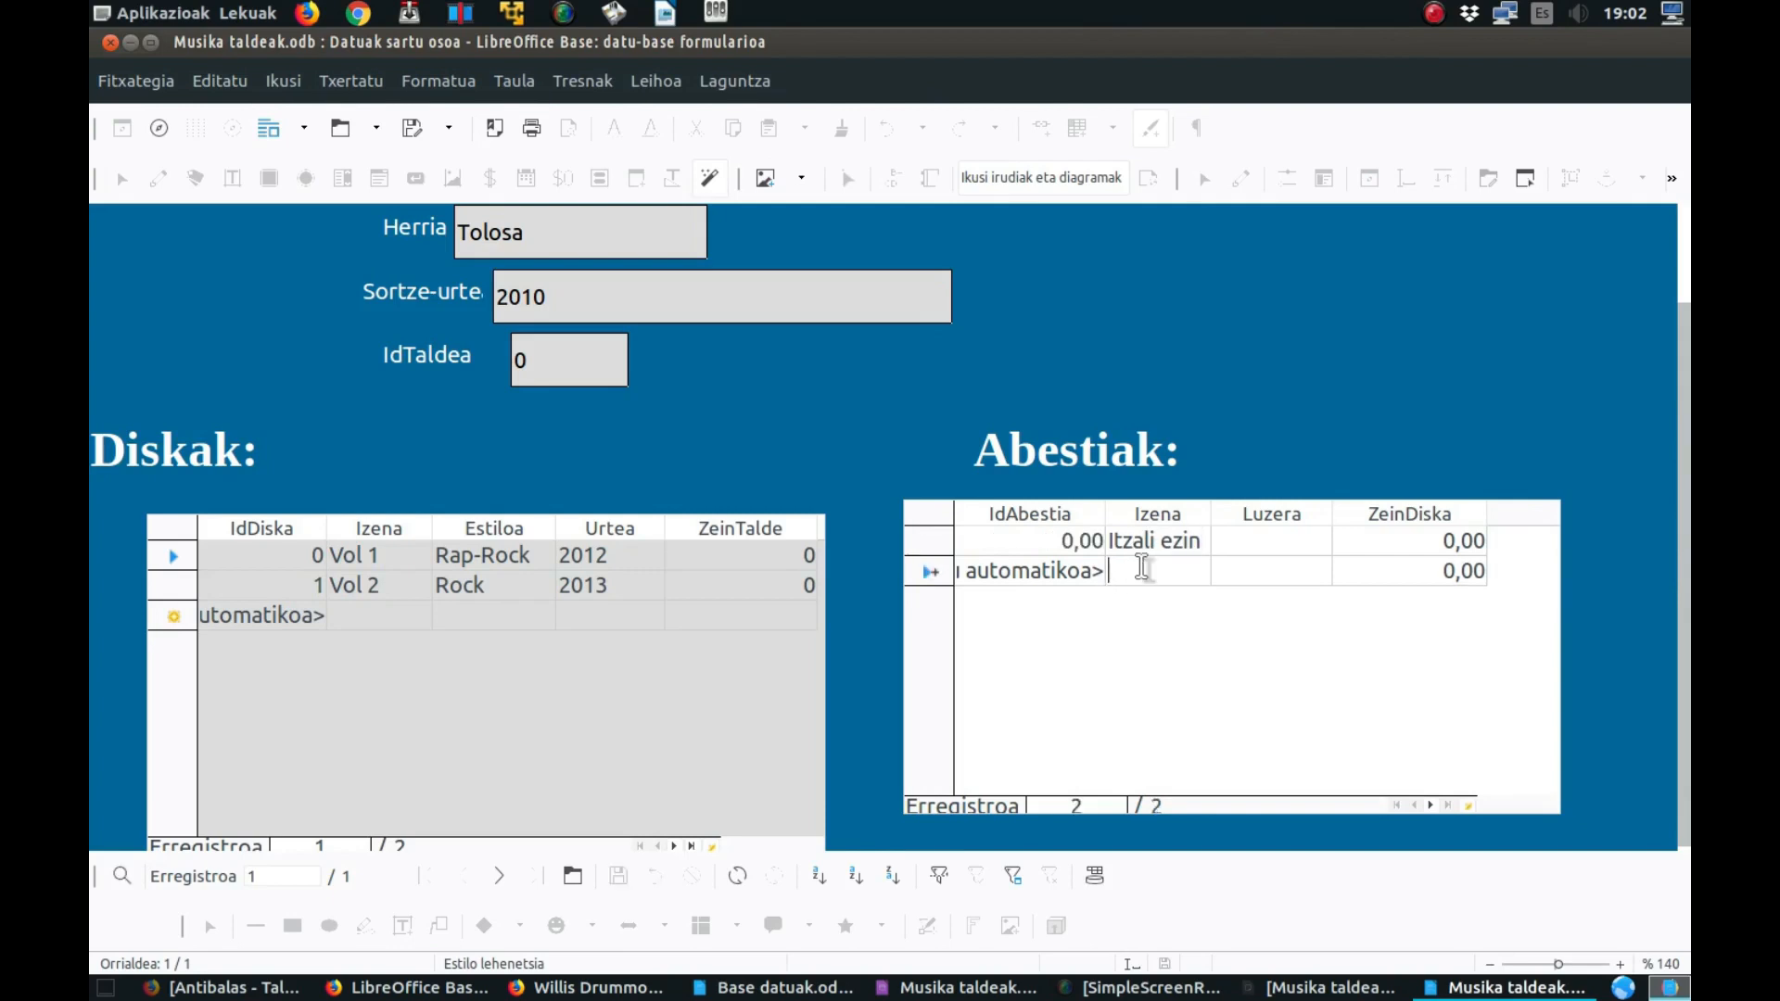
type("Hai")
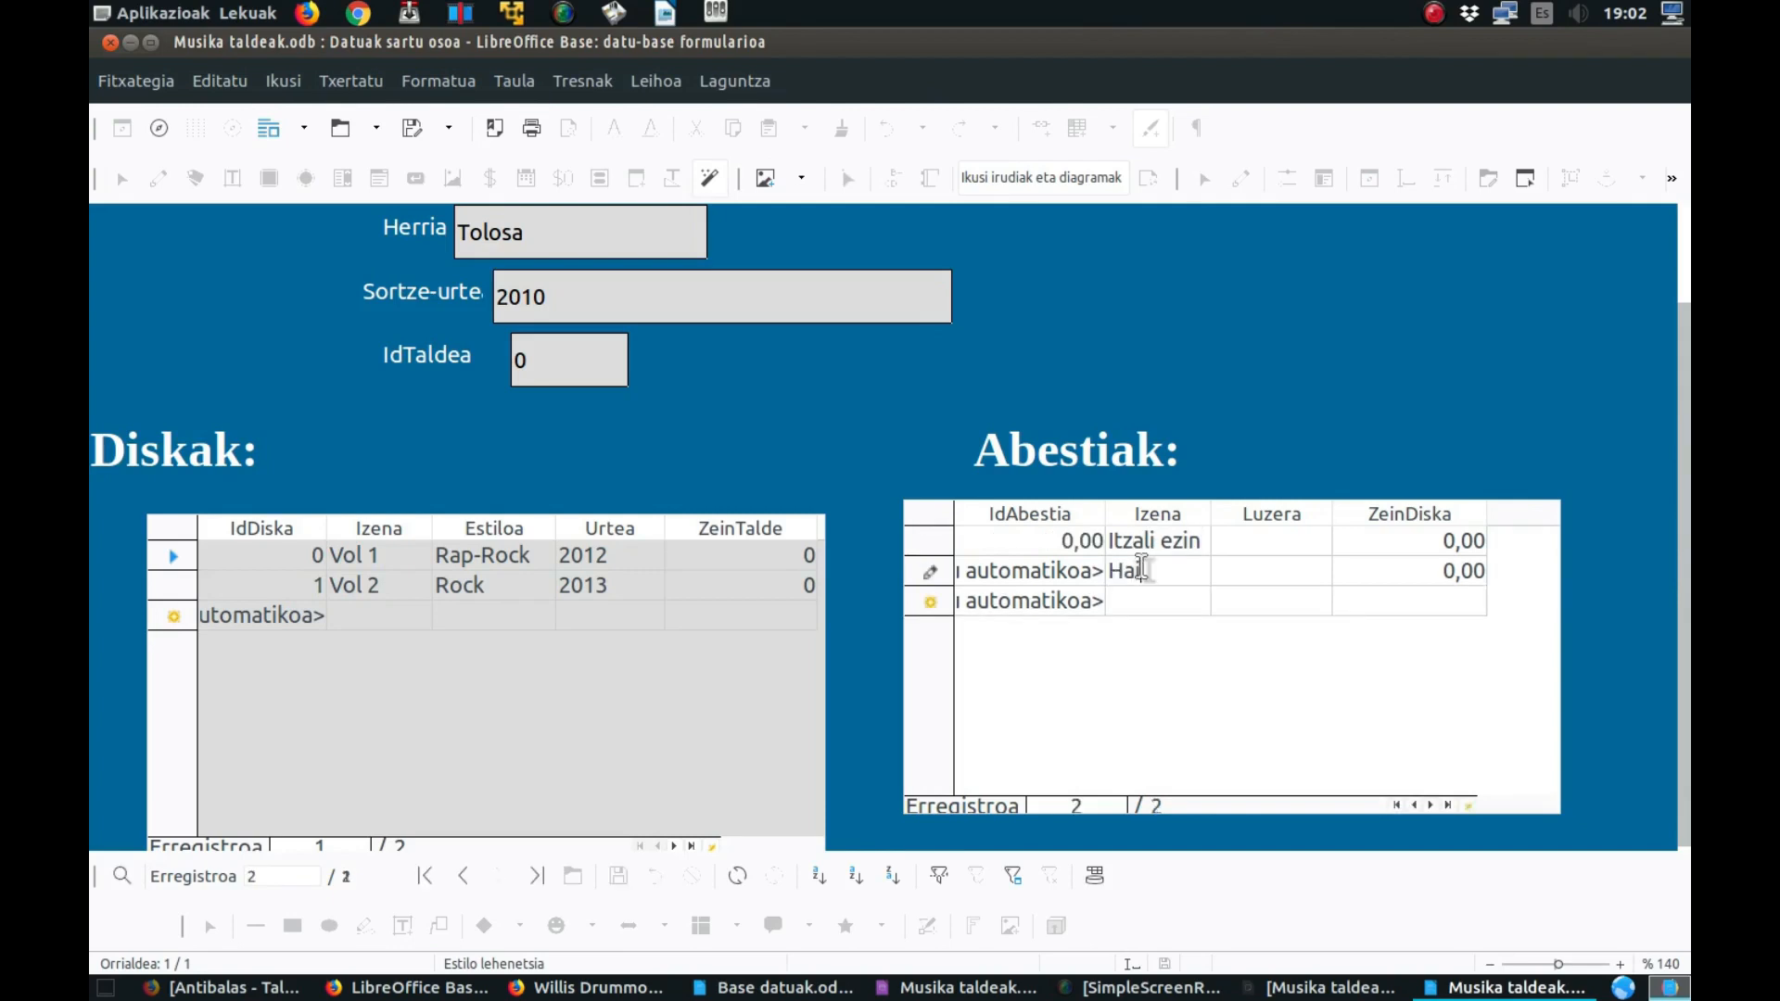
type("zea")
- Enter the Luzera values 3:50 for Itzali ezin and 2:30 for Haizea
left_click(1283, 537)
type("3:50")
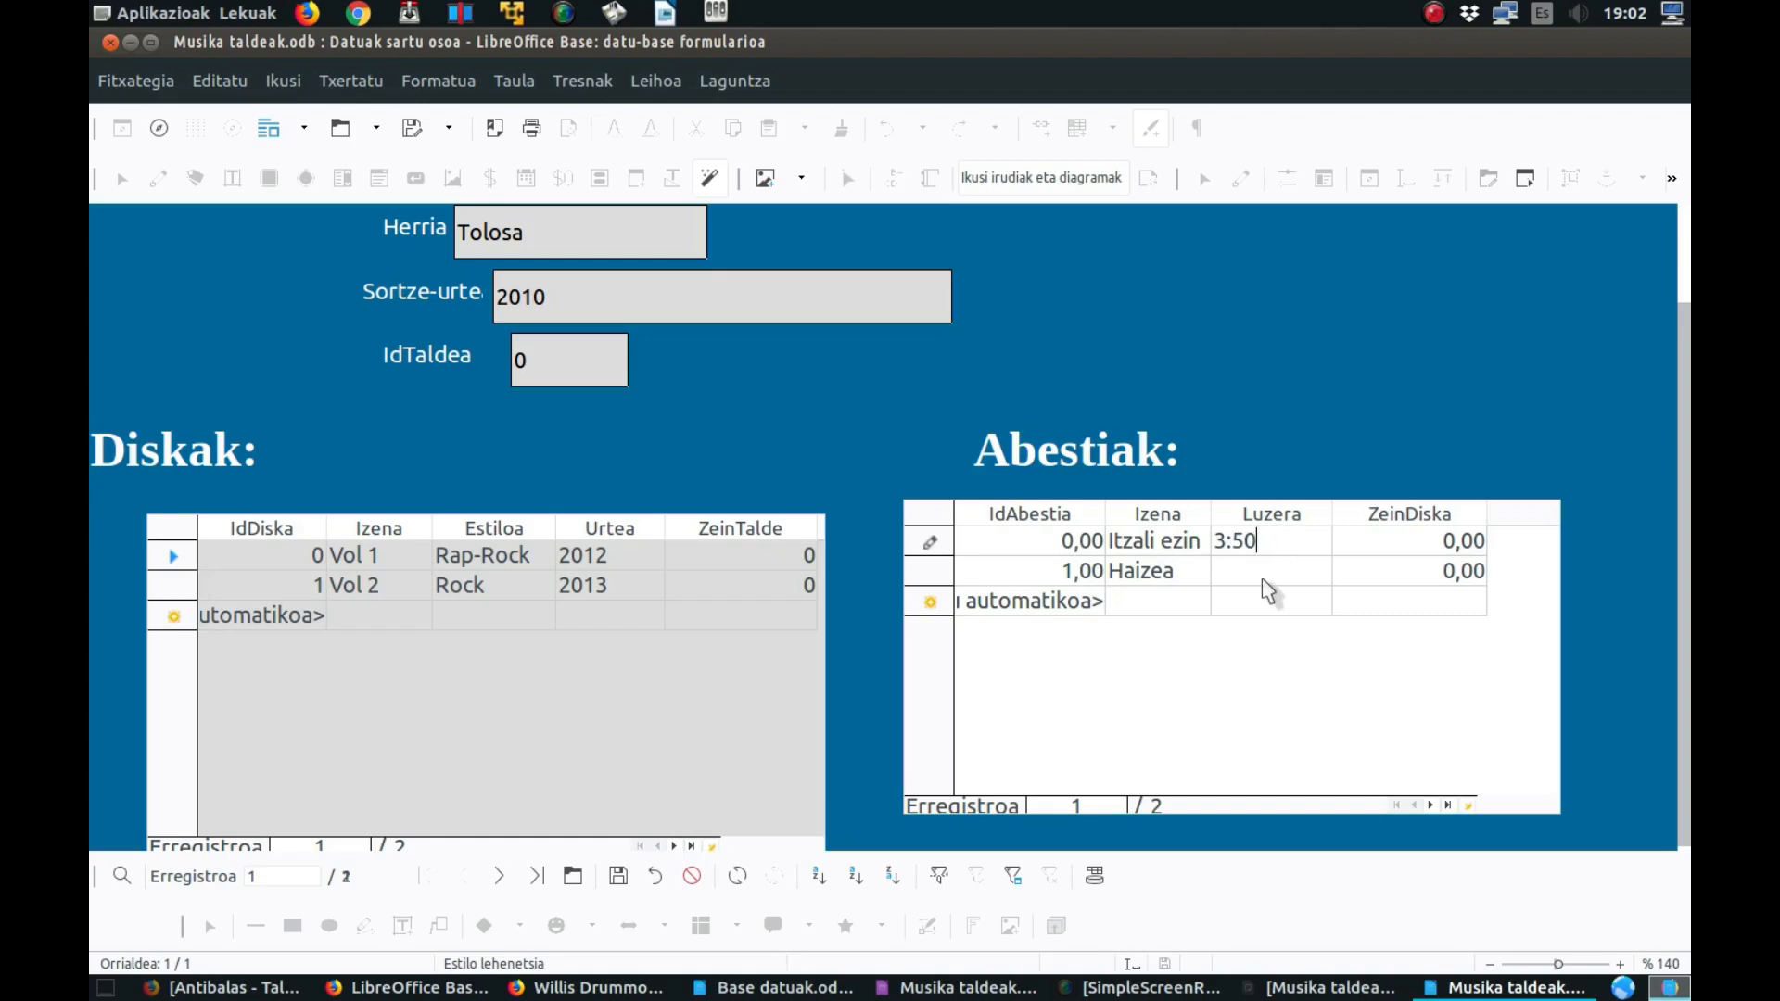
left_click(1259, 569)
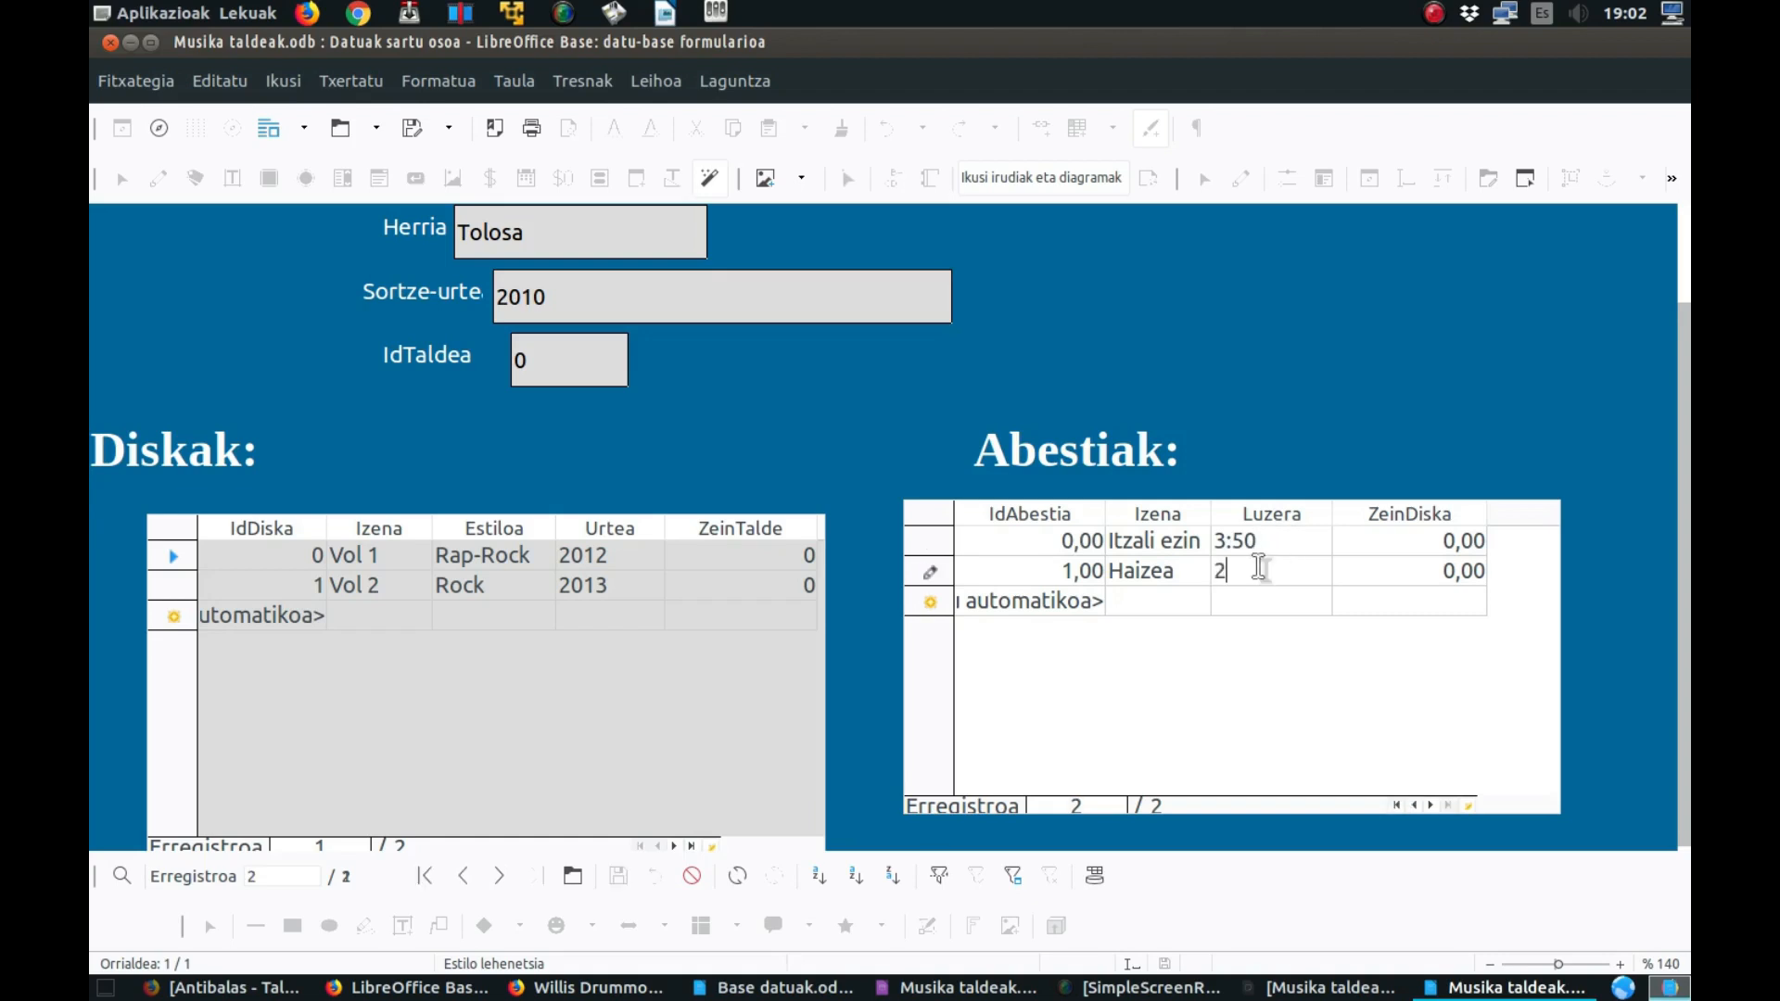
type("2:30")
left_click(1001, 512)
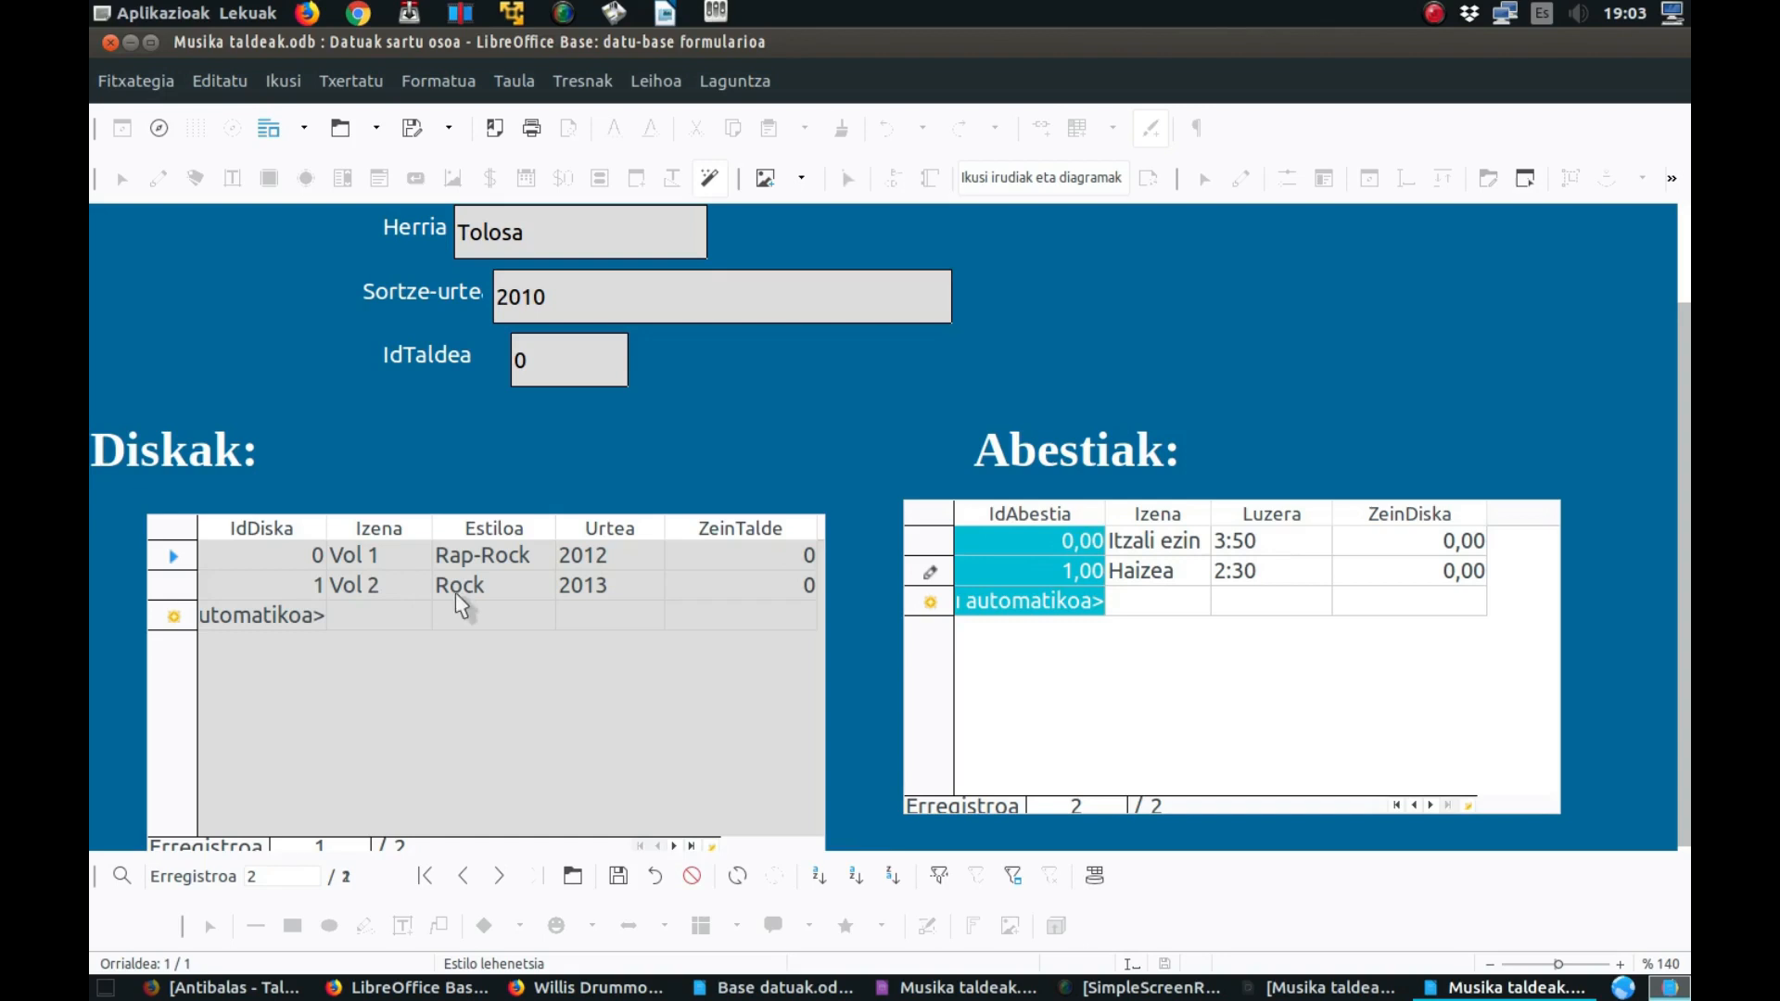
- Select the Vol 2 disc and enter its songs Jungle and Egunon, consulting the titles in Base datuak.odt
left_click(320, 585)
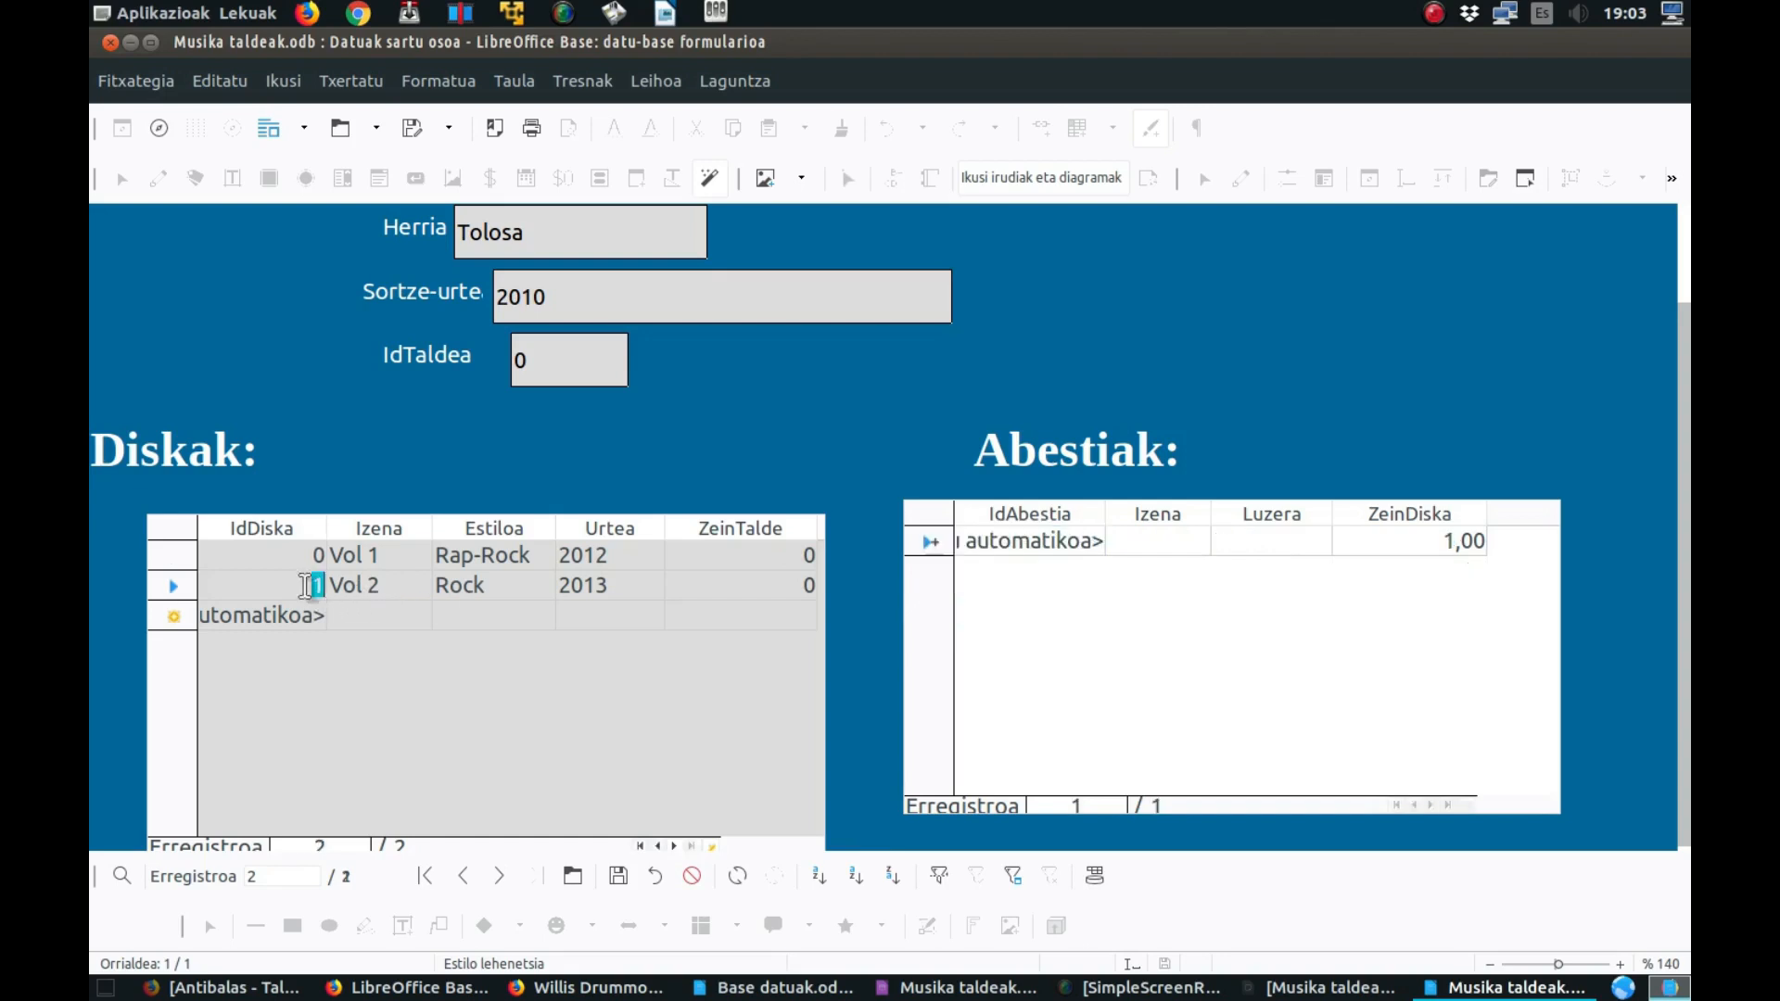
left_click(1151, 541)
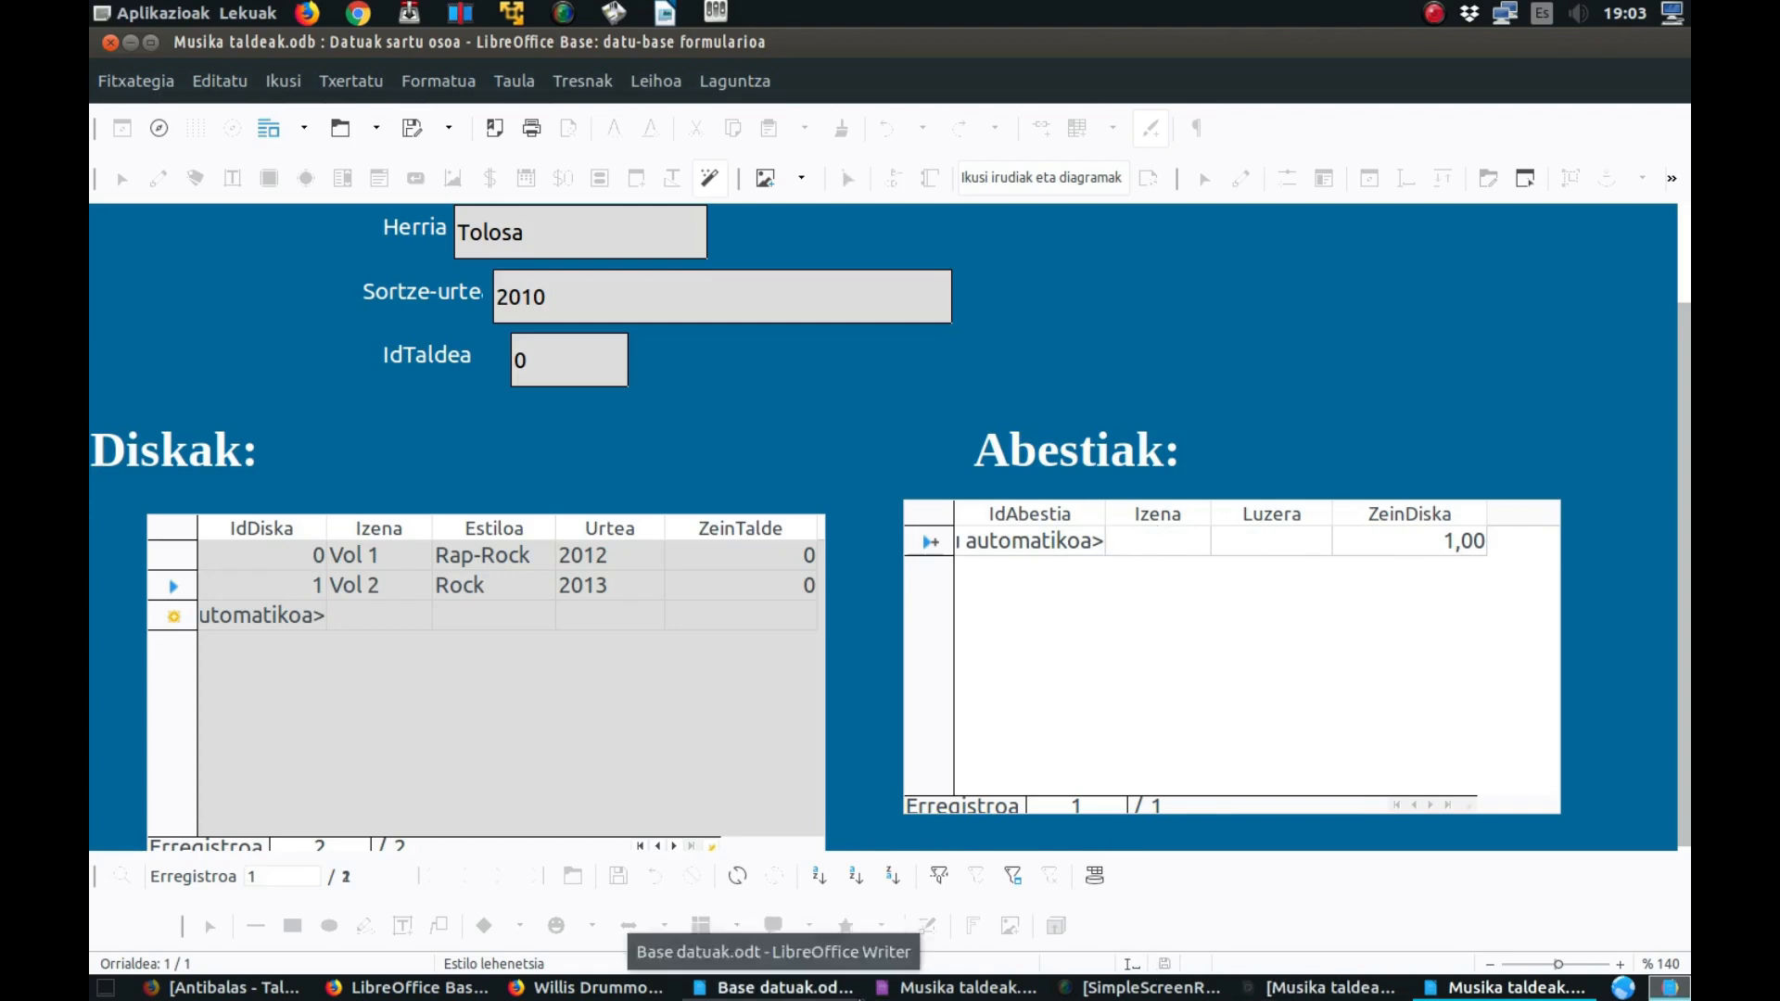
left_click(821, 988)
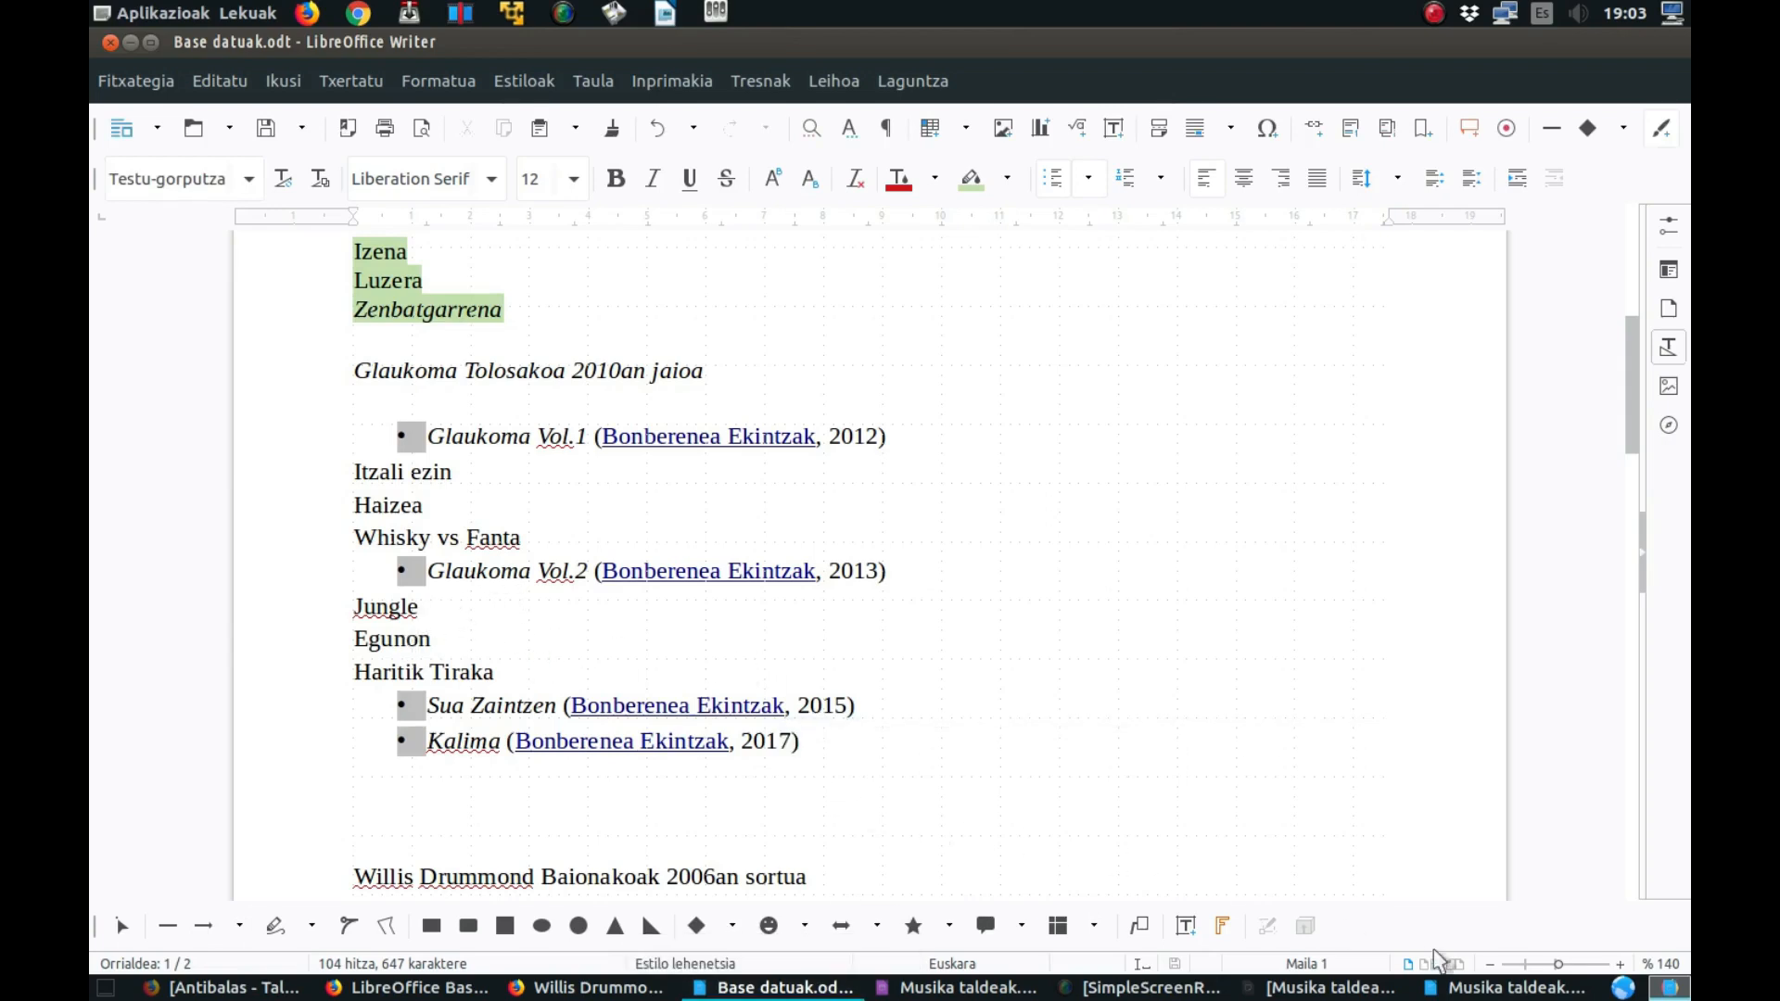
left_click(1450, 986)
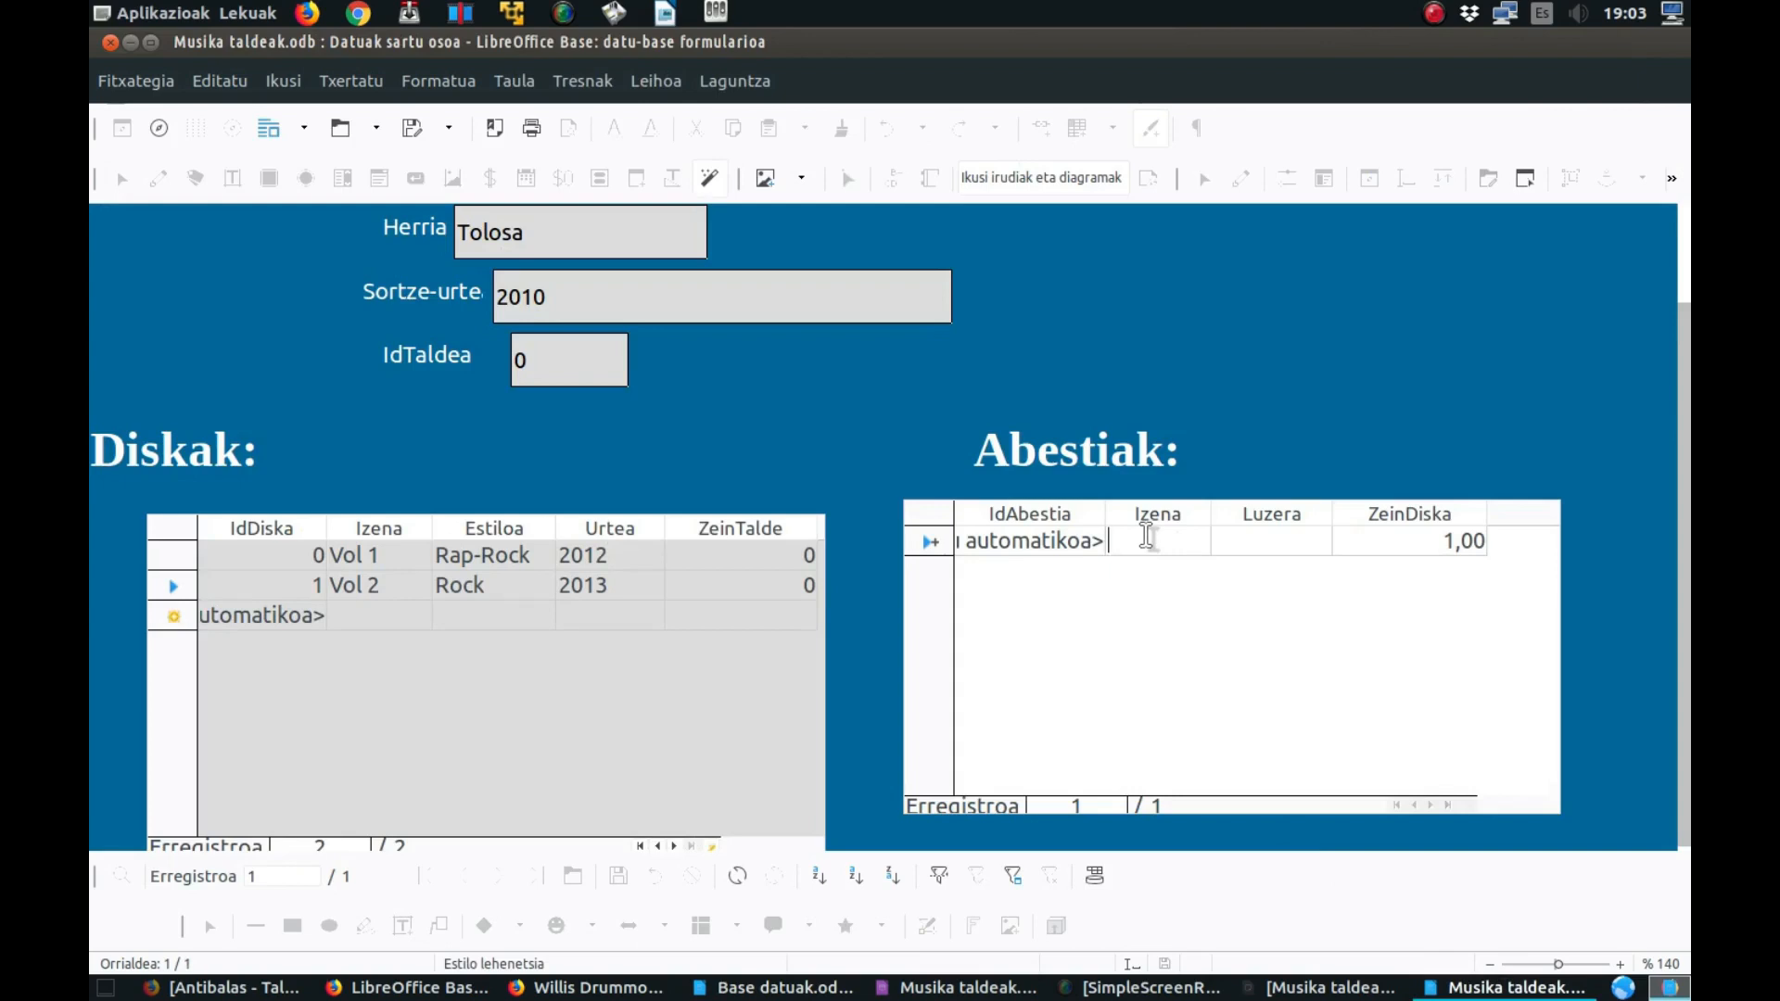
type("Jungle")
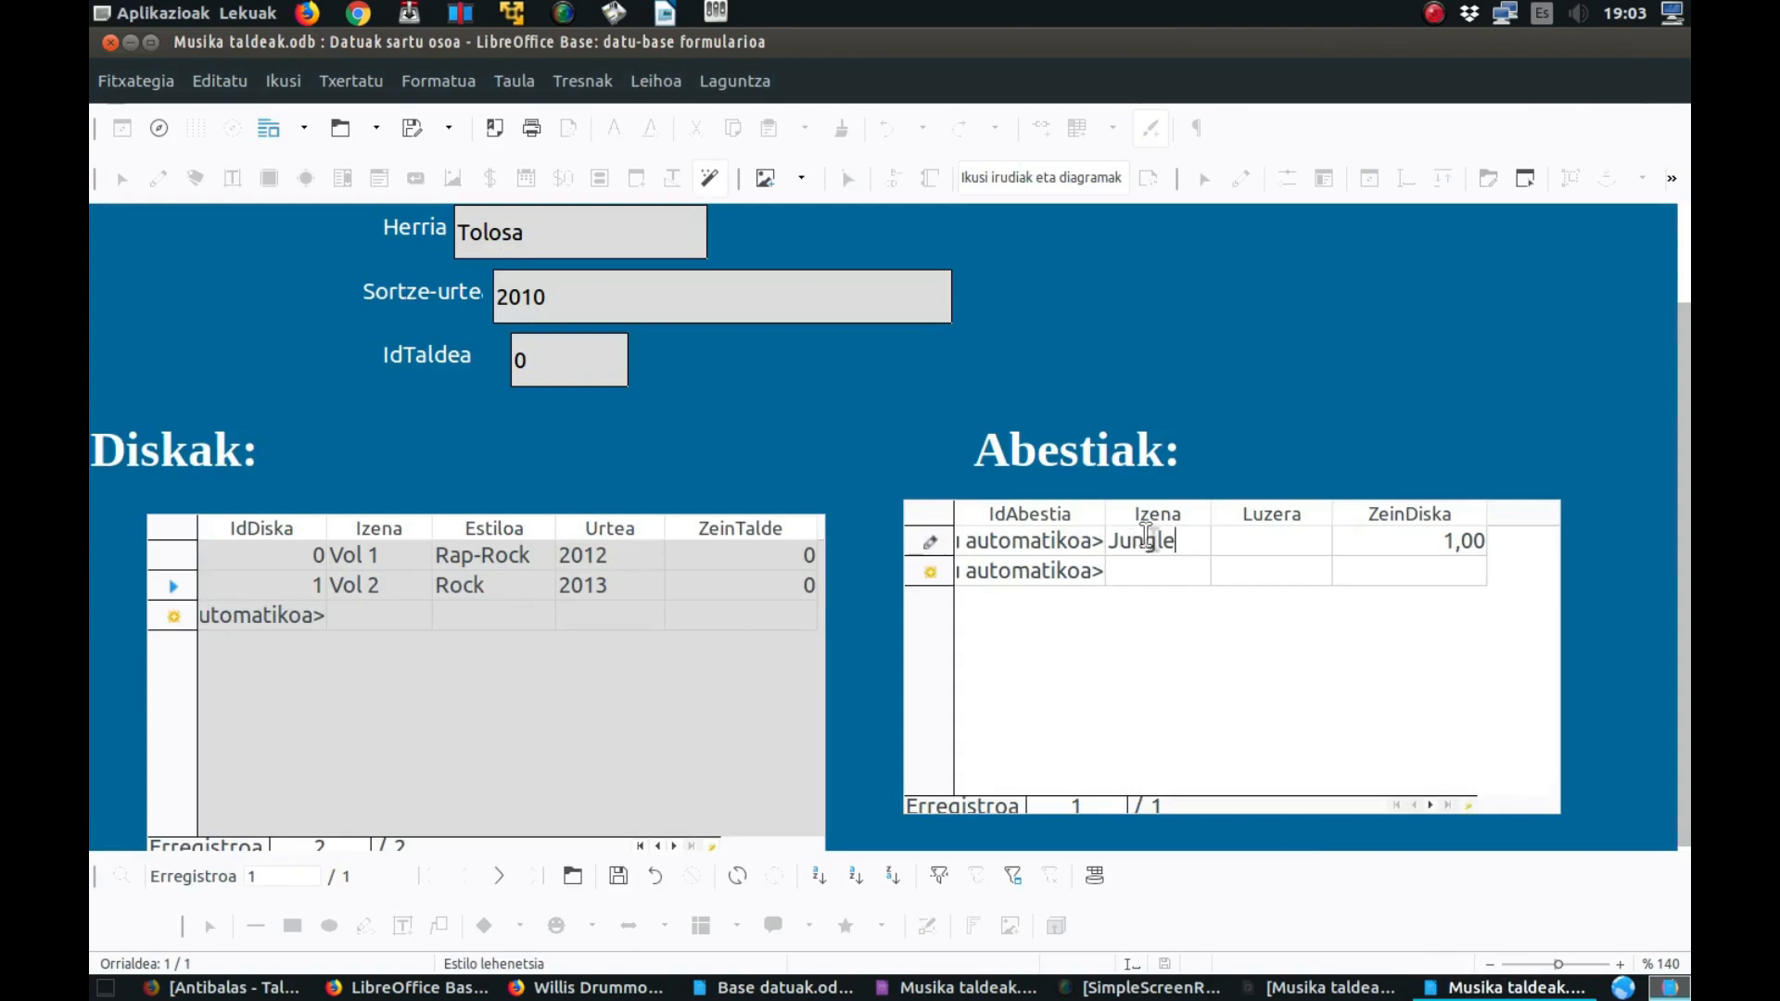
left_click(1157, 564)
type("Egunon")
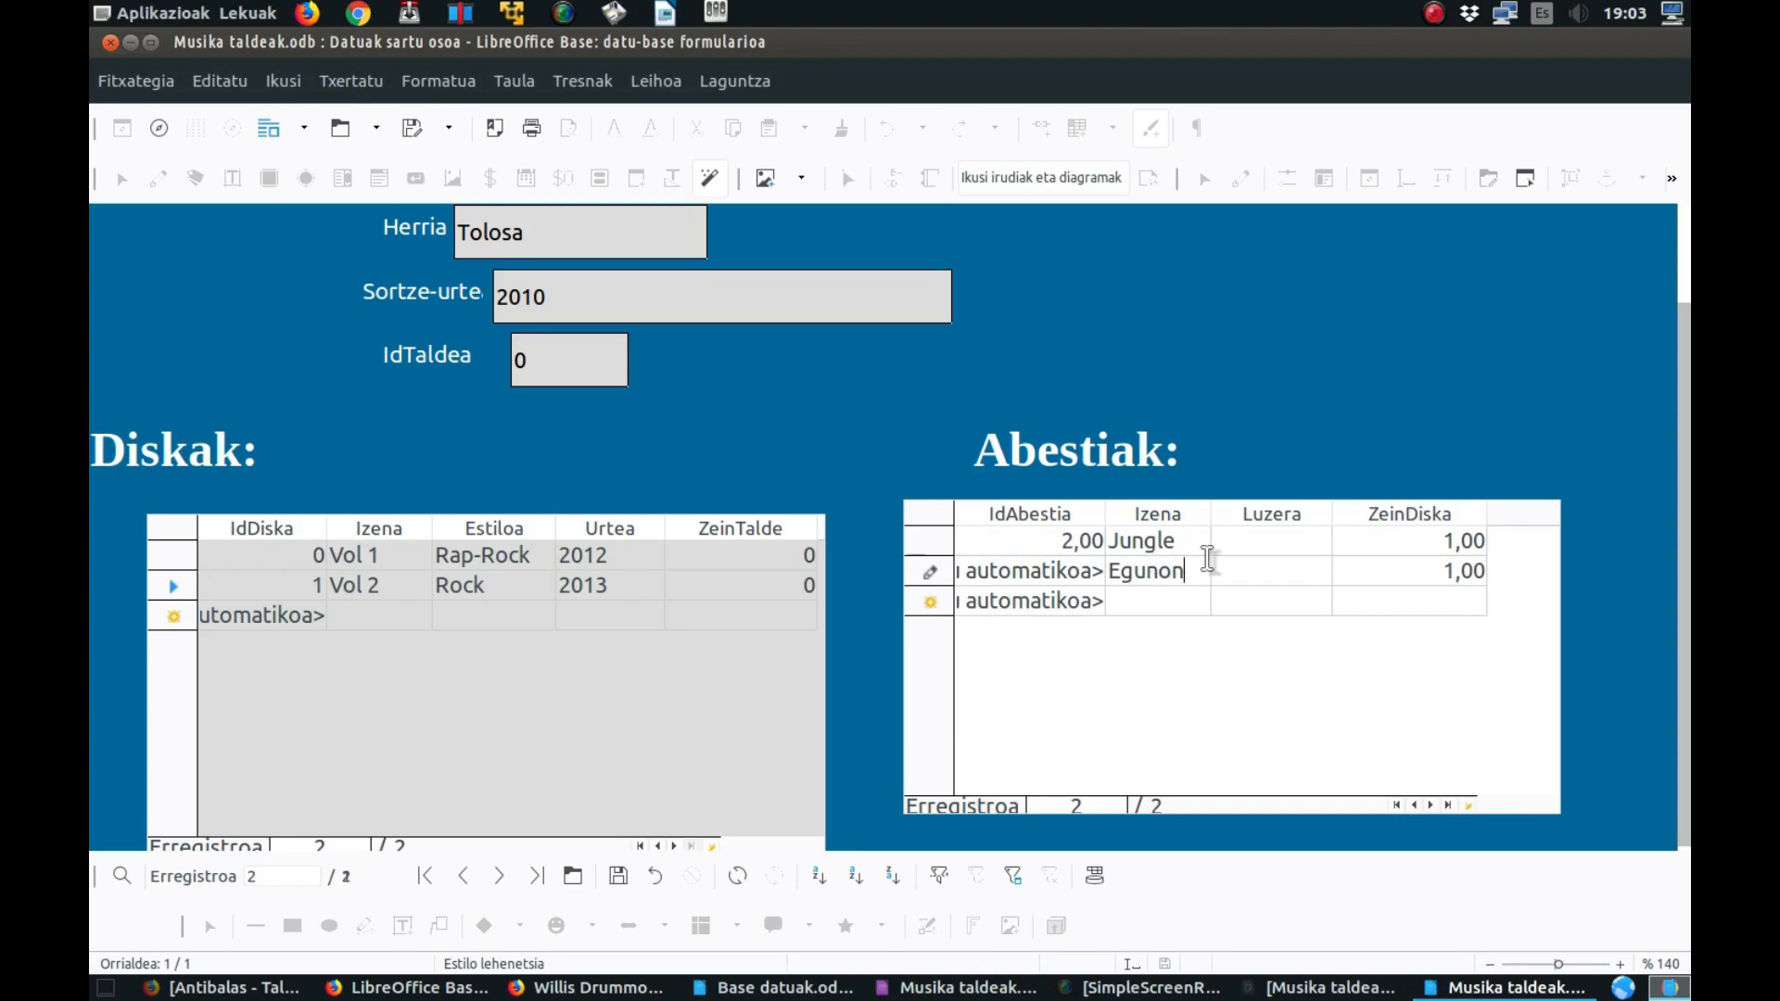
- Enter the Luzera values 2:50 for Jungle and 4:00 for Egunon in the Abestiak subform
left_click(1259, 542)
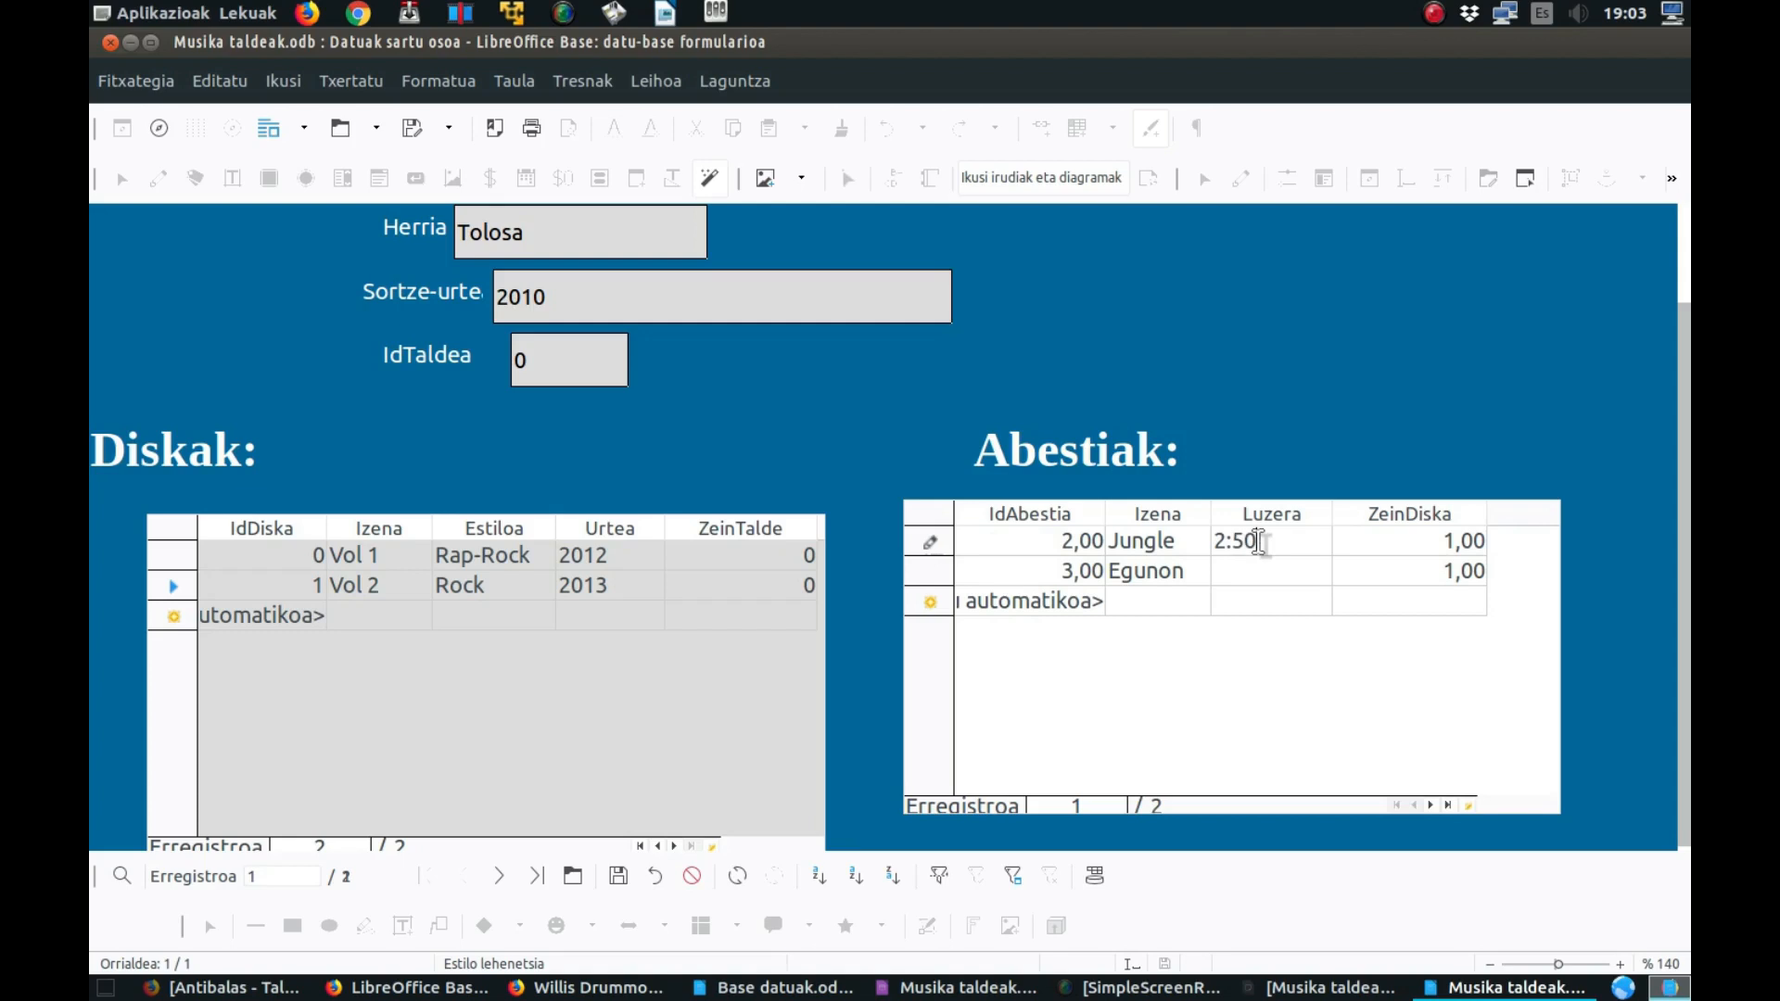
left_click(1248, 566)
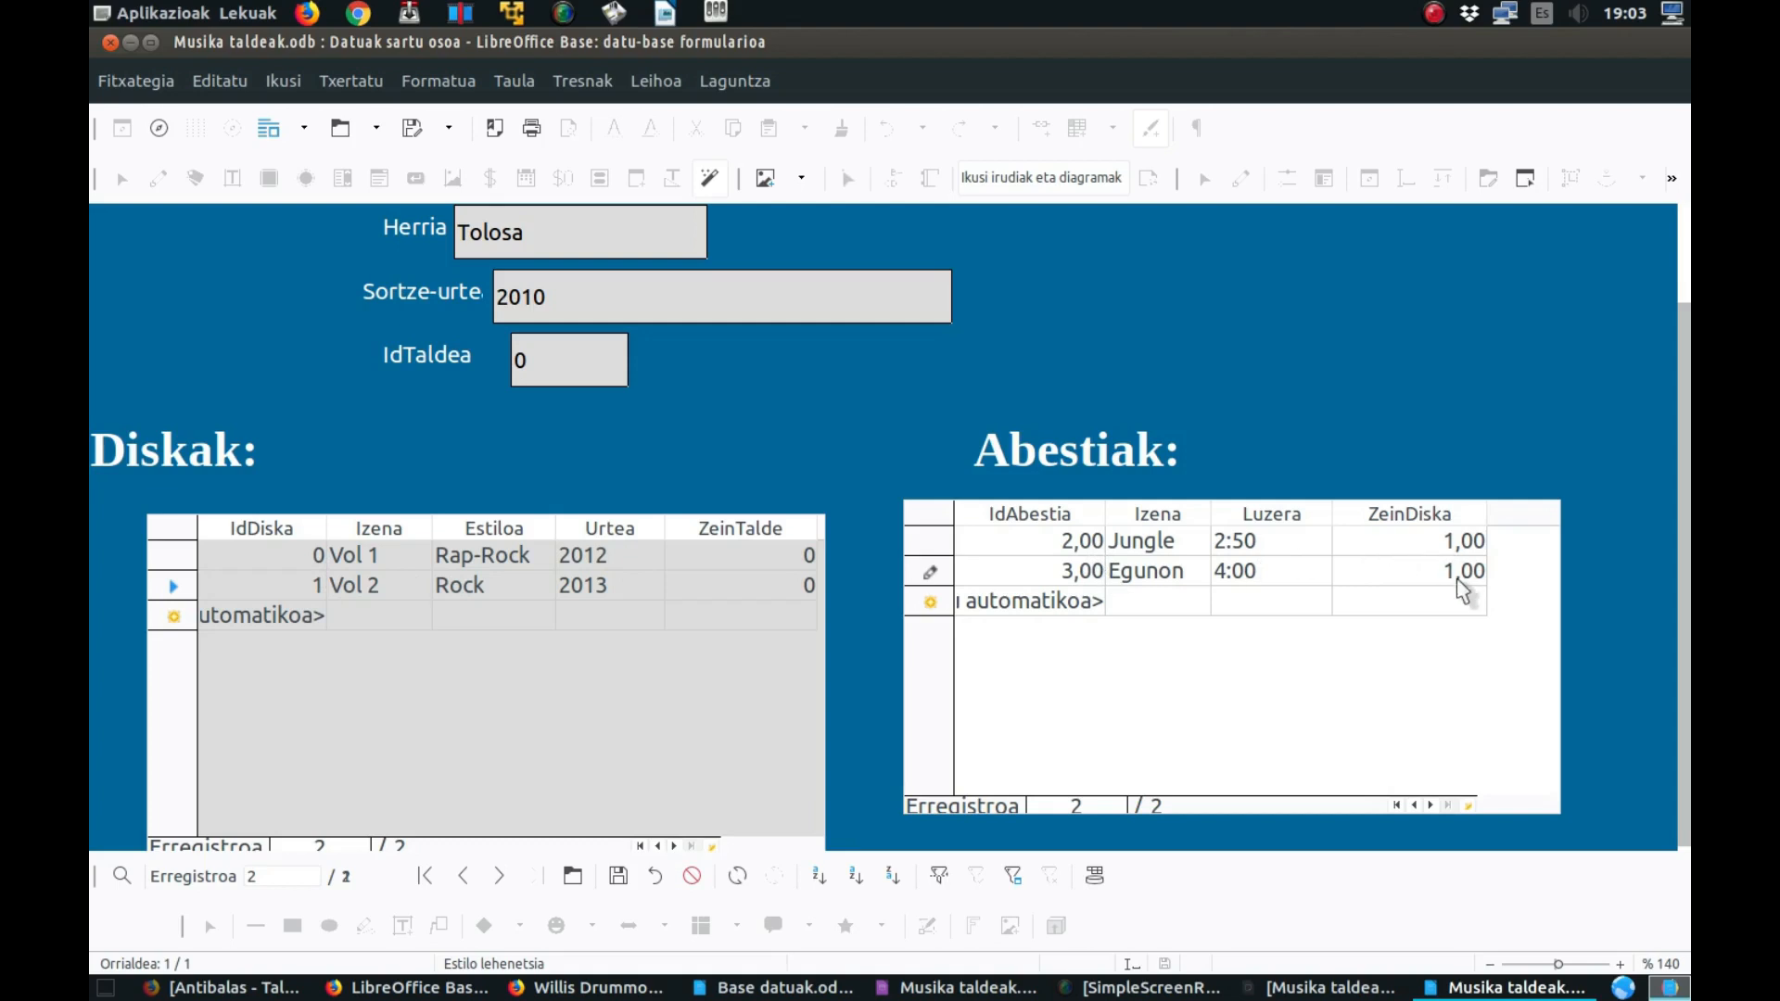
left_click(1084, 575)
left_click(1090, 570)
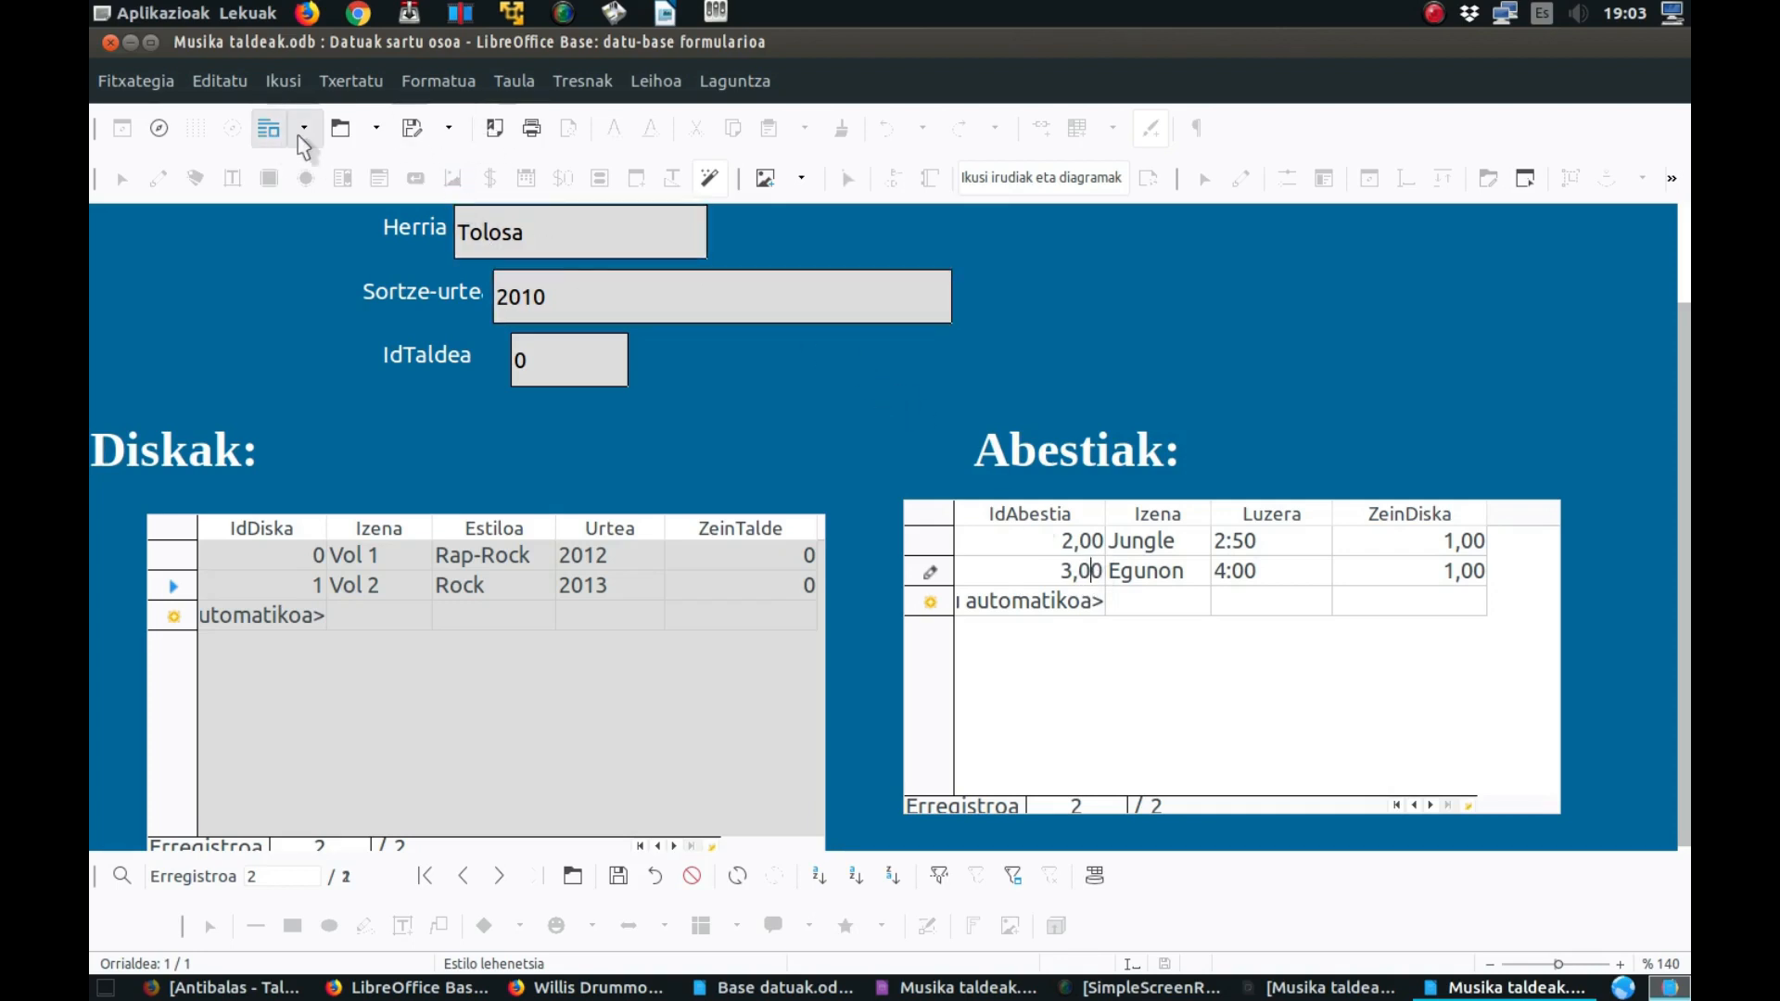
- Save and close the Datuak sartu osoa form and return to the Musika taldeak.odb database window
left_click(141, 82)
left_click(184, 285)
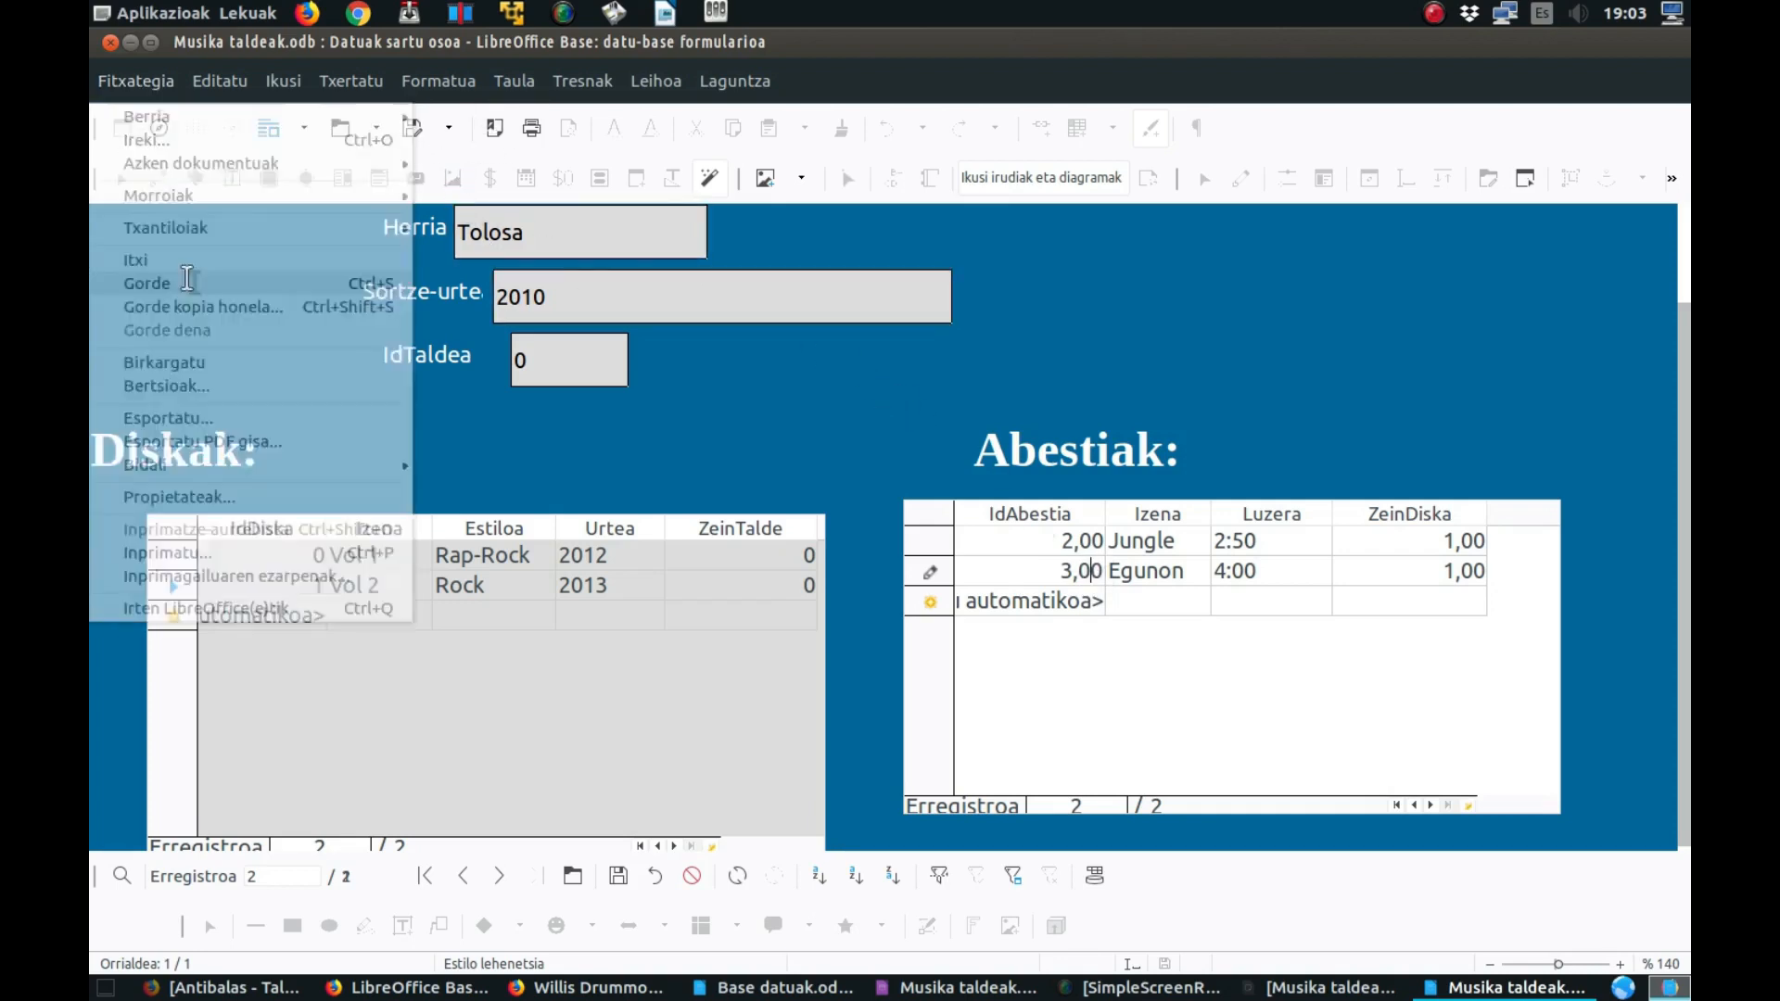
left_click(111, 42)
left_click(1024, 559)
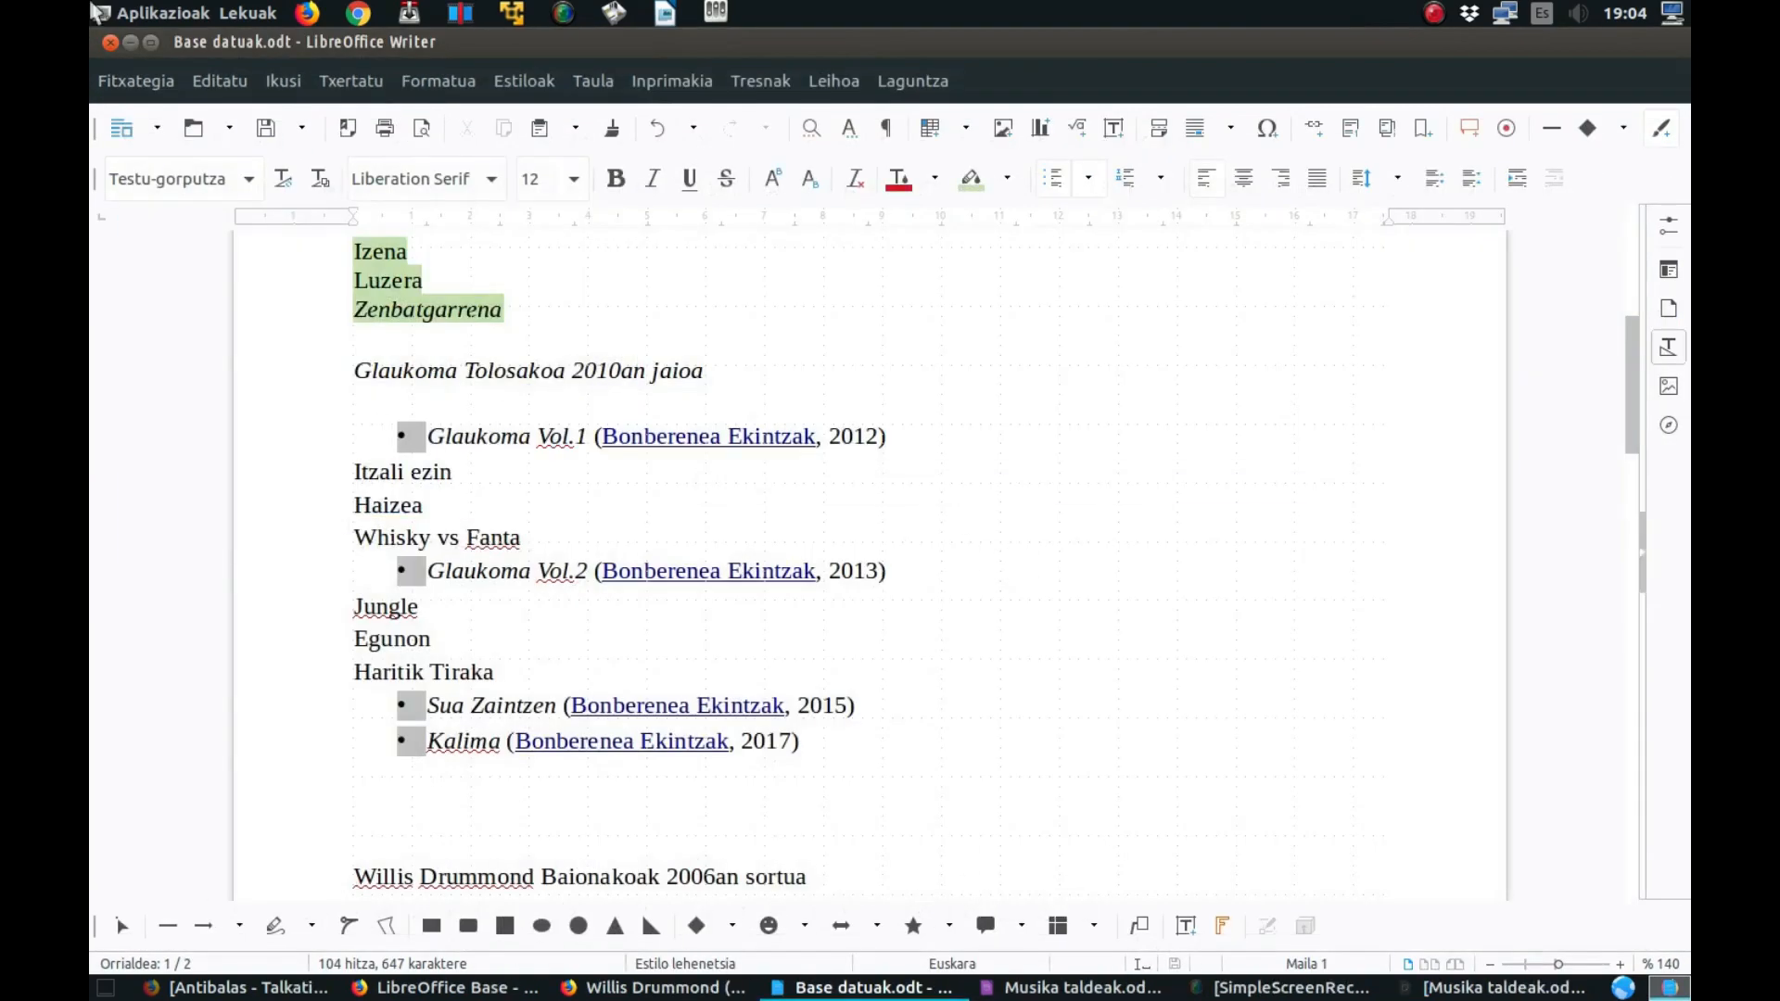
left_click(131, 43)
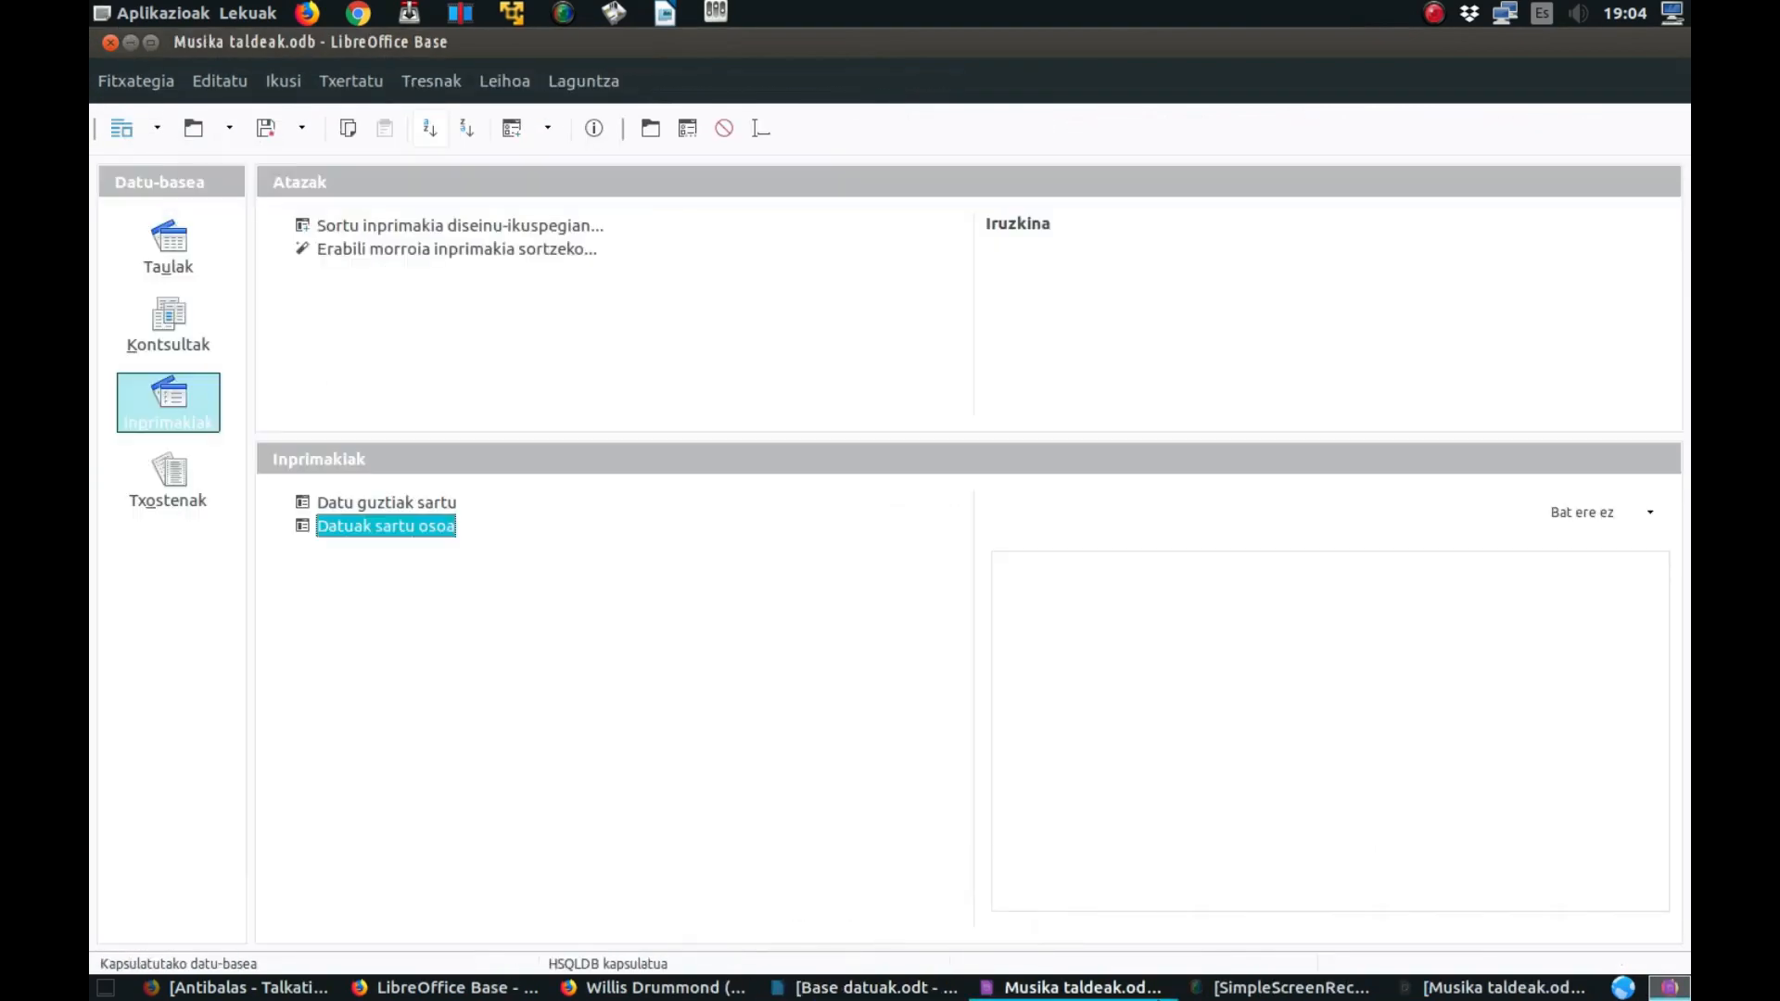
left_click(1091, 992)
left_click(1090, 988)
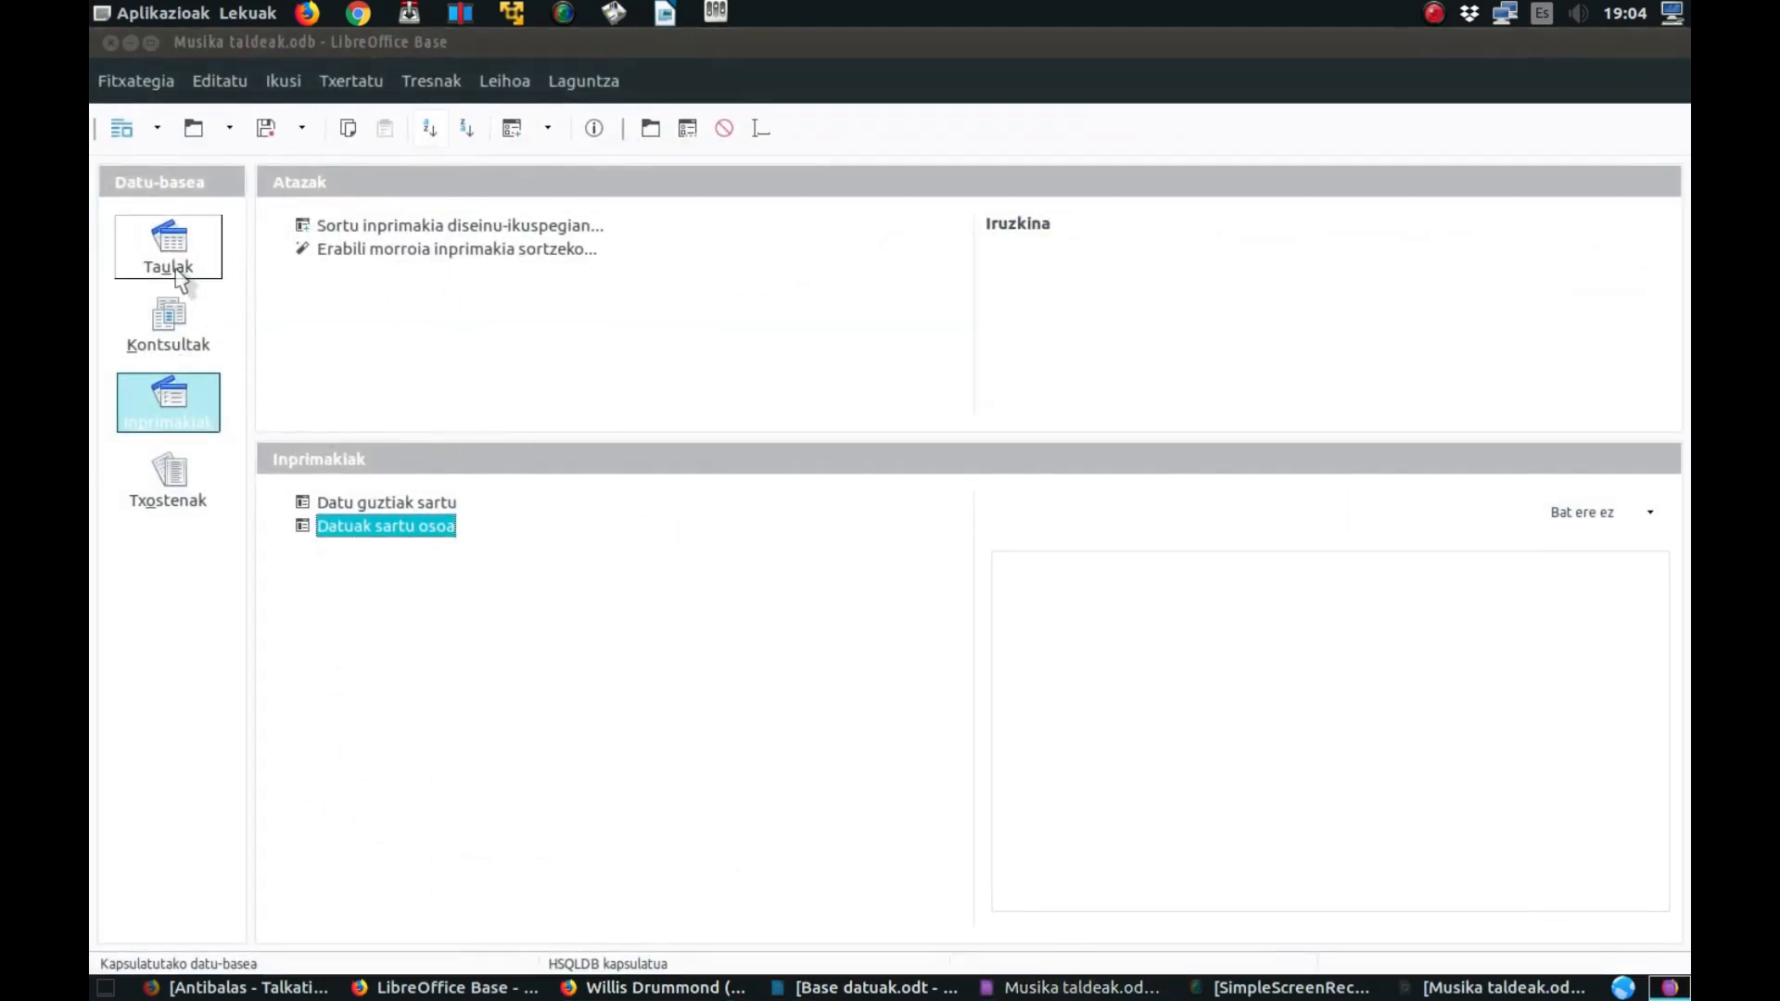
- Review the stored records in the Diskak and Abestiak tables, closing each table after checking it
left_click(178, 271)
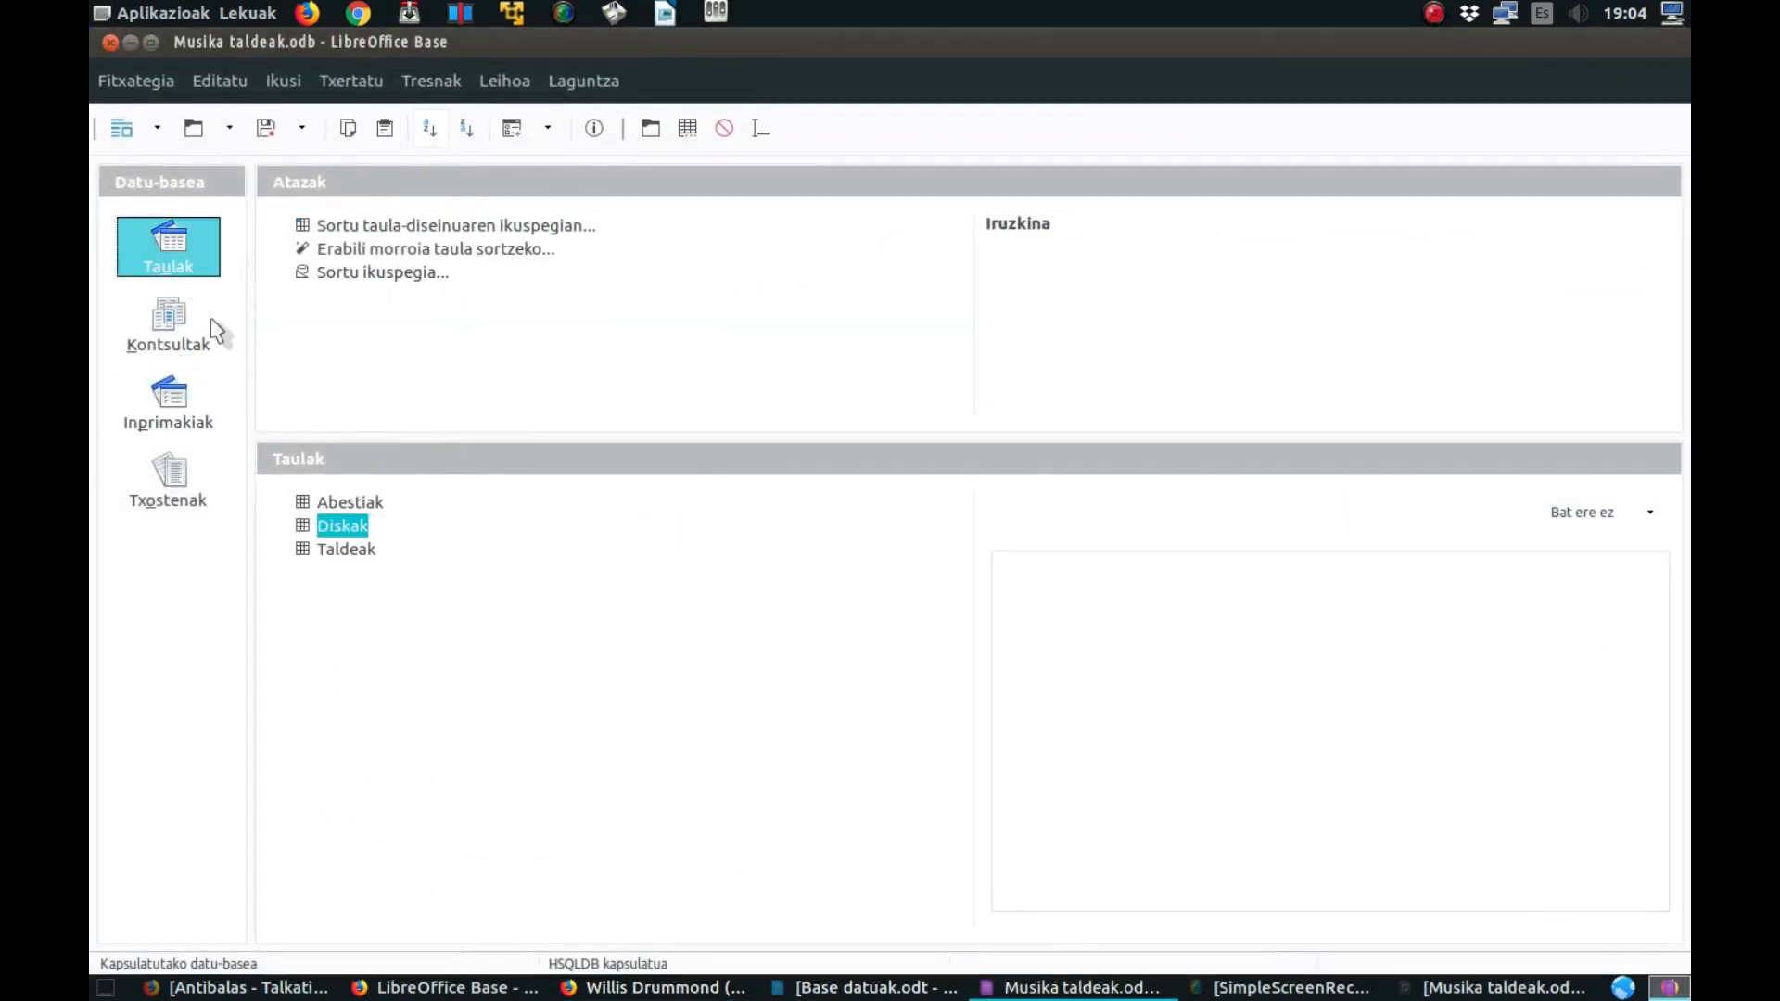
double_click(343, 530)
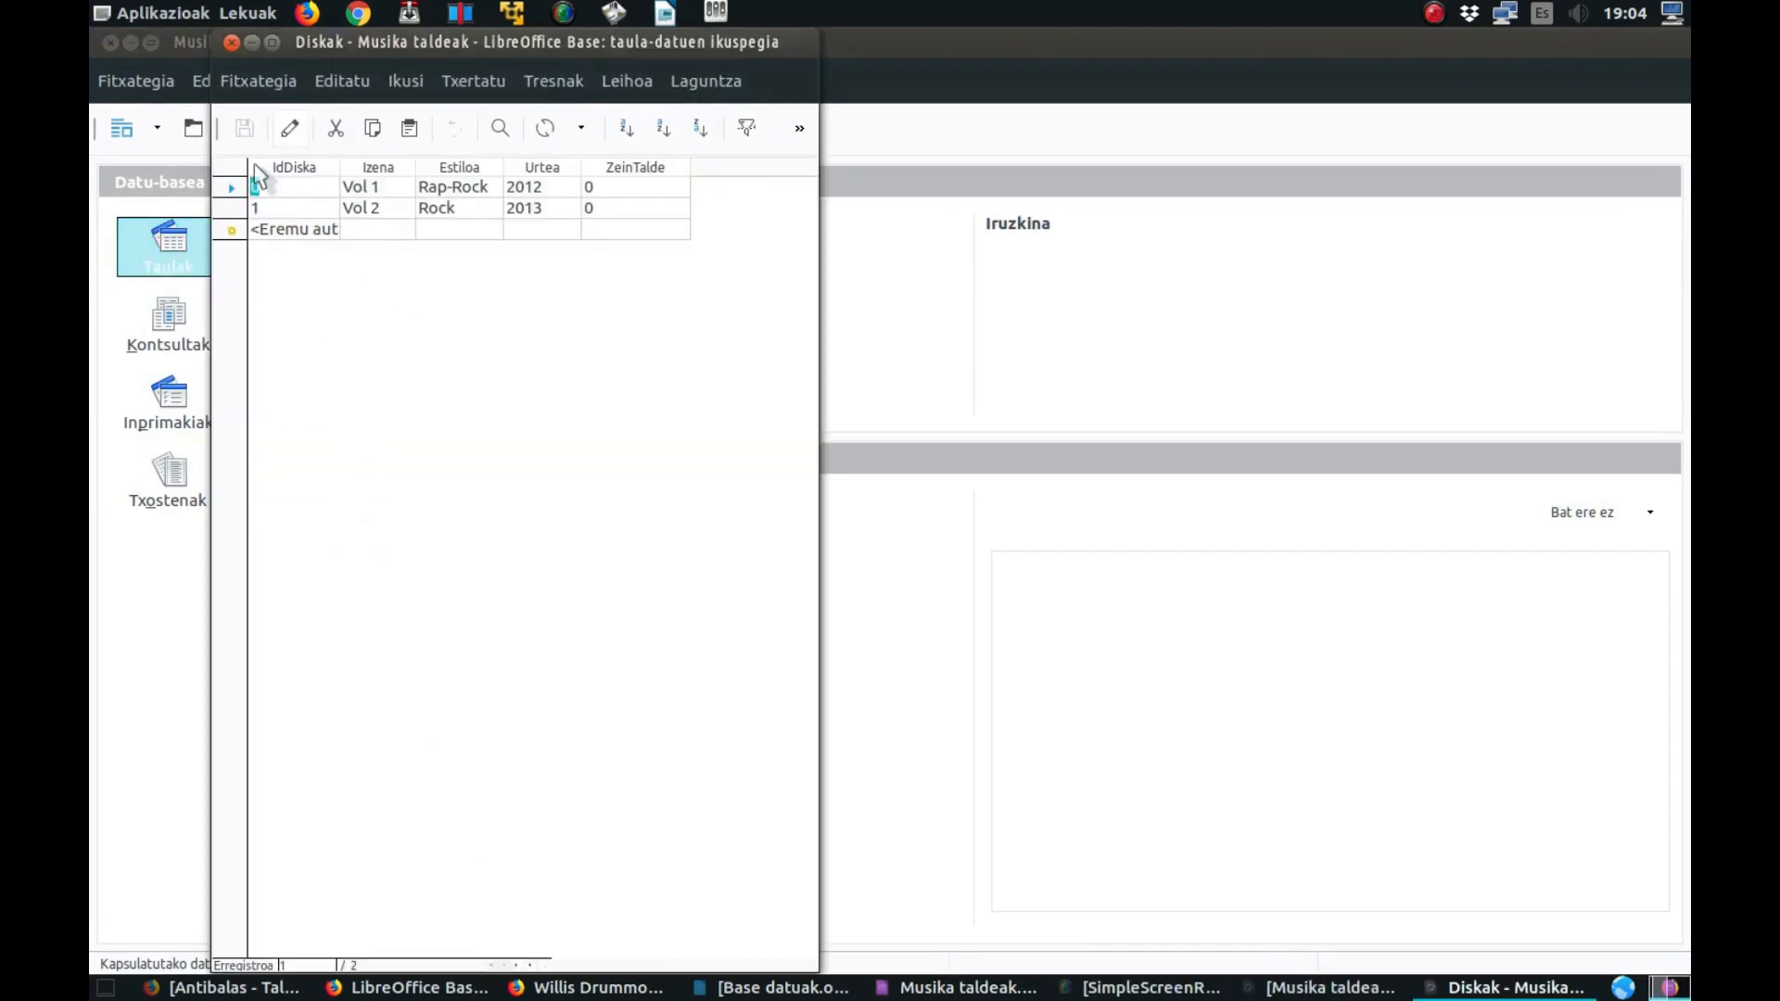
left_click(231, 46)
double_click(369, 505)
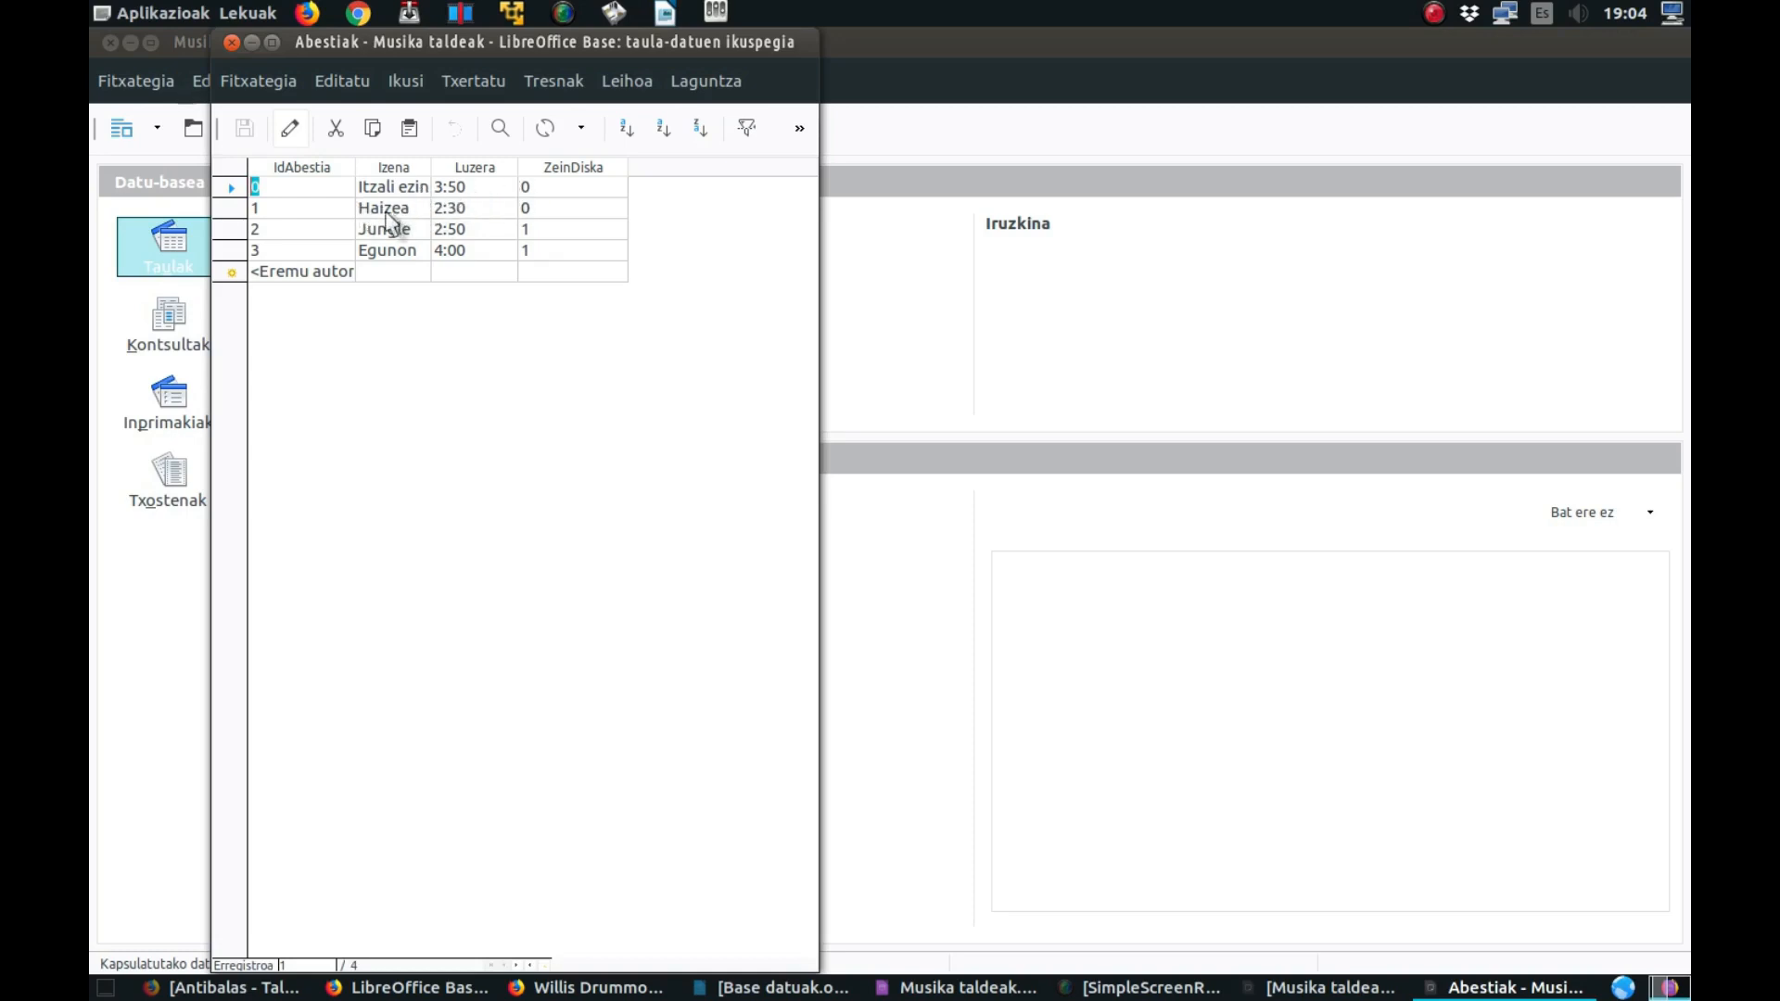
left_click(231, 42)
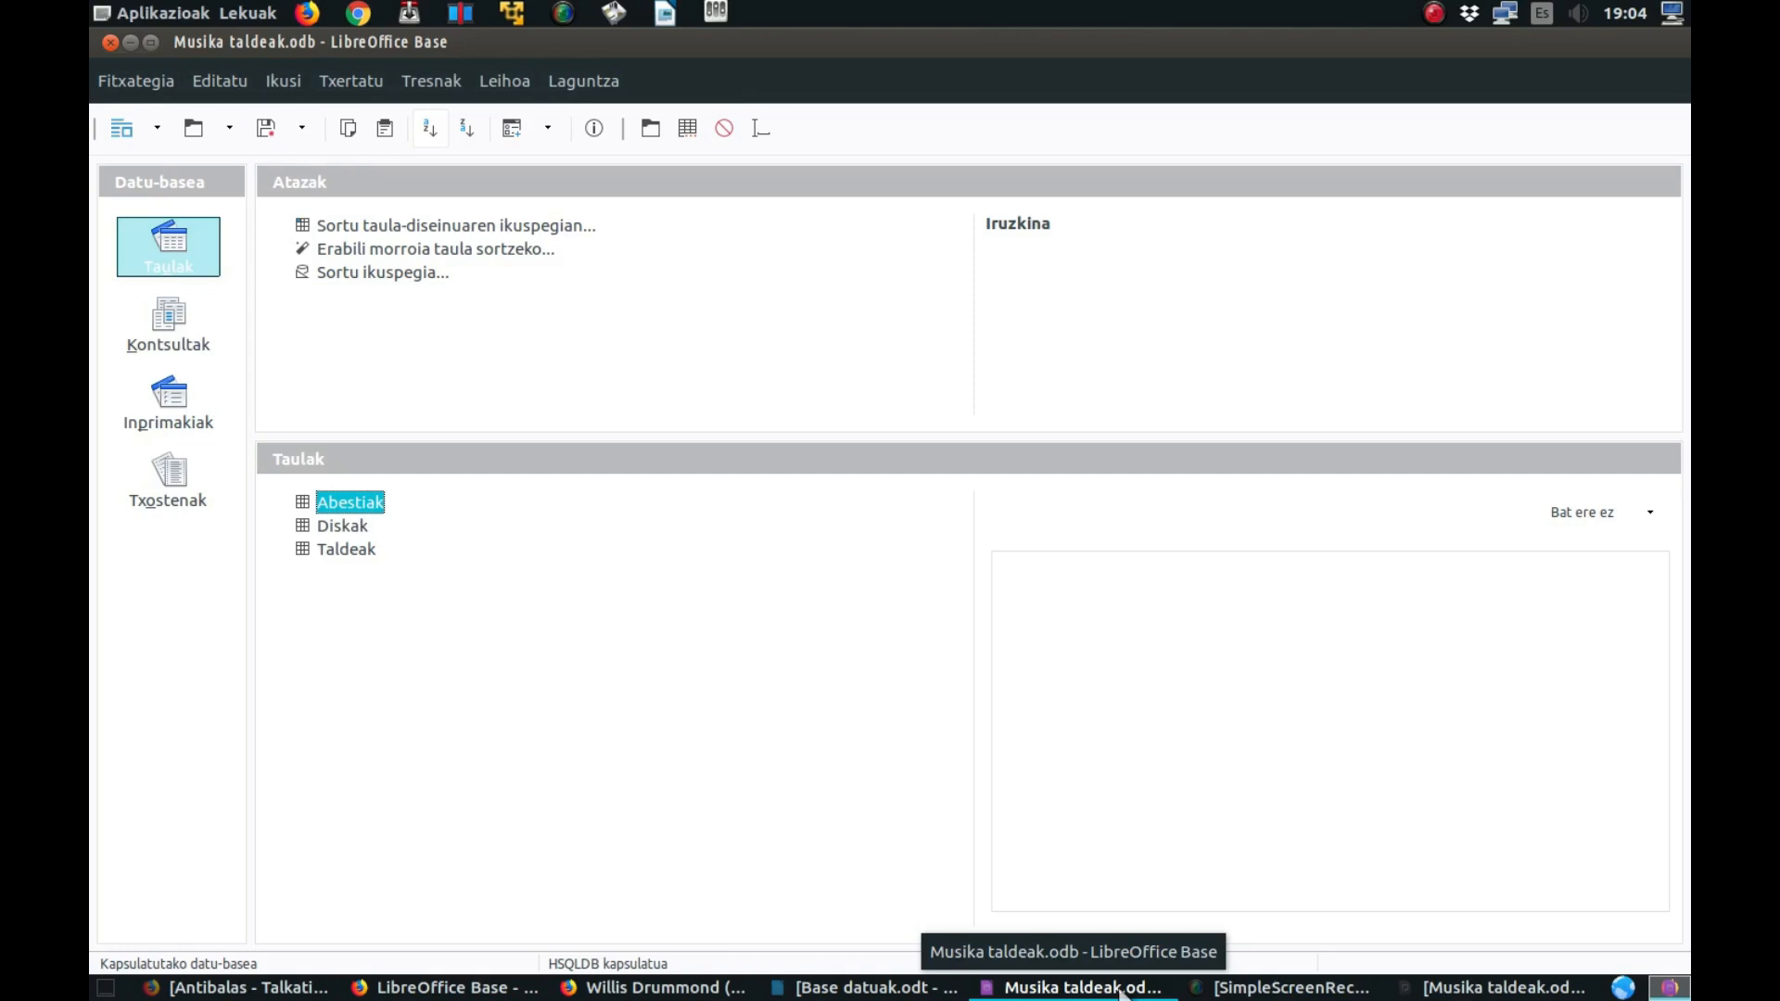
- Reopen the Datuak sartu osoa form for data entry and advance past Glaukoma to a blank band record
left_click(1082, 988)
left_click(1123, 990)
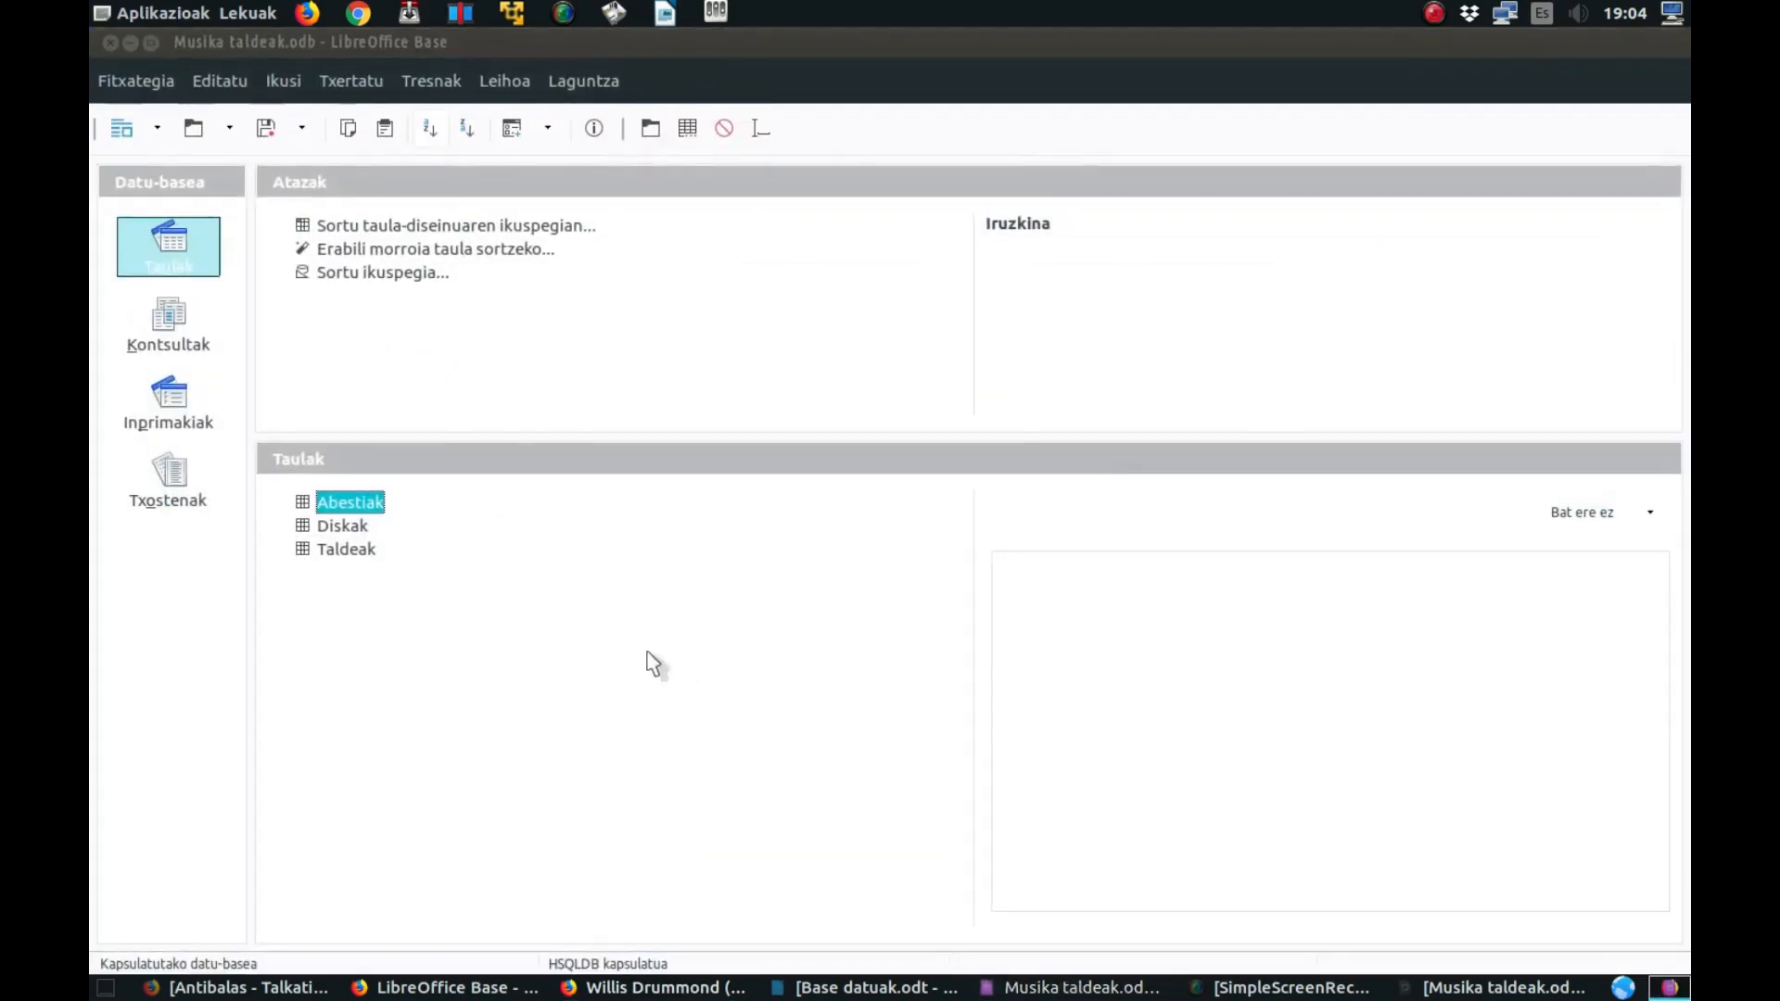
left_click(179, 406)
double_click(349, 526)
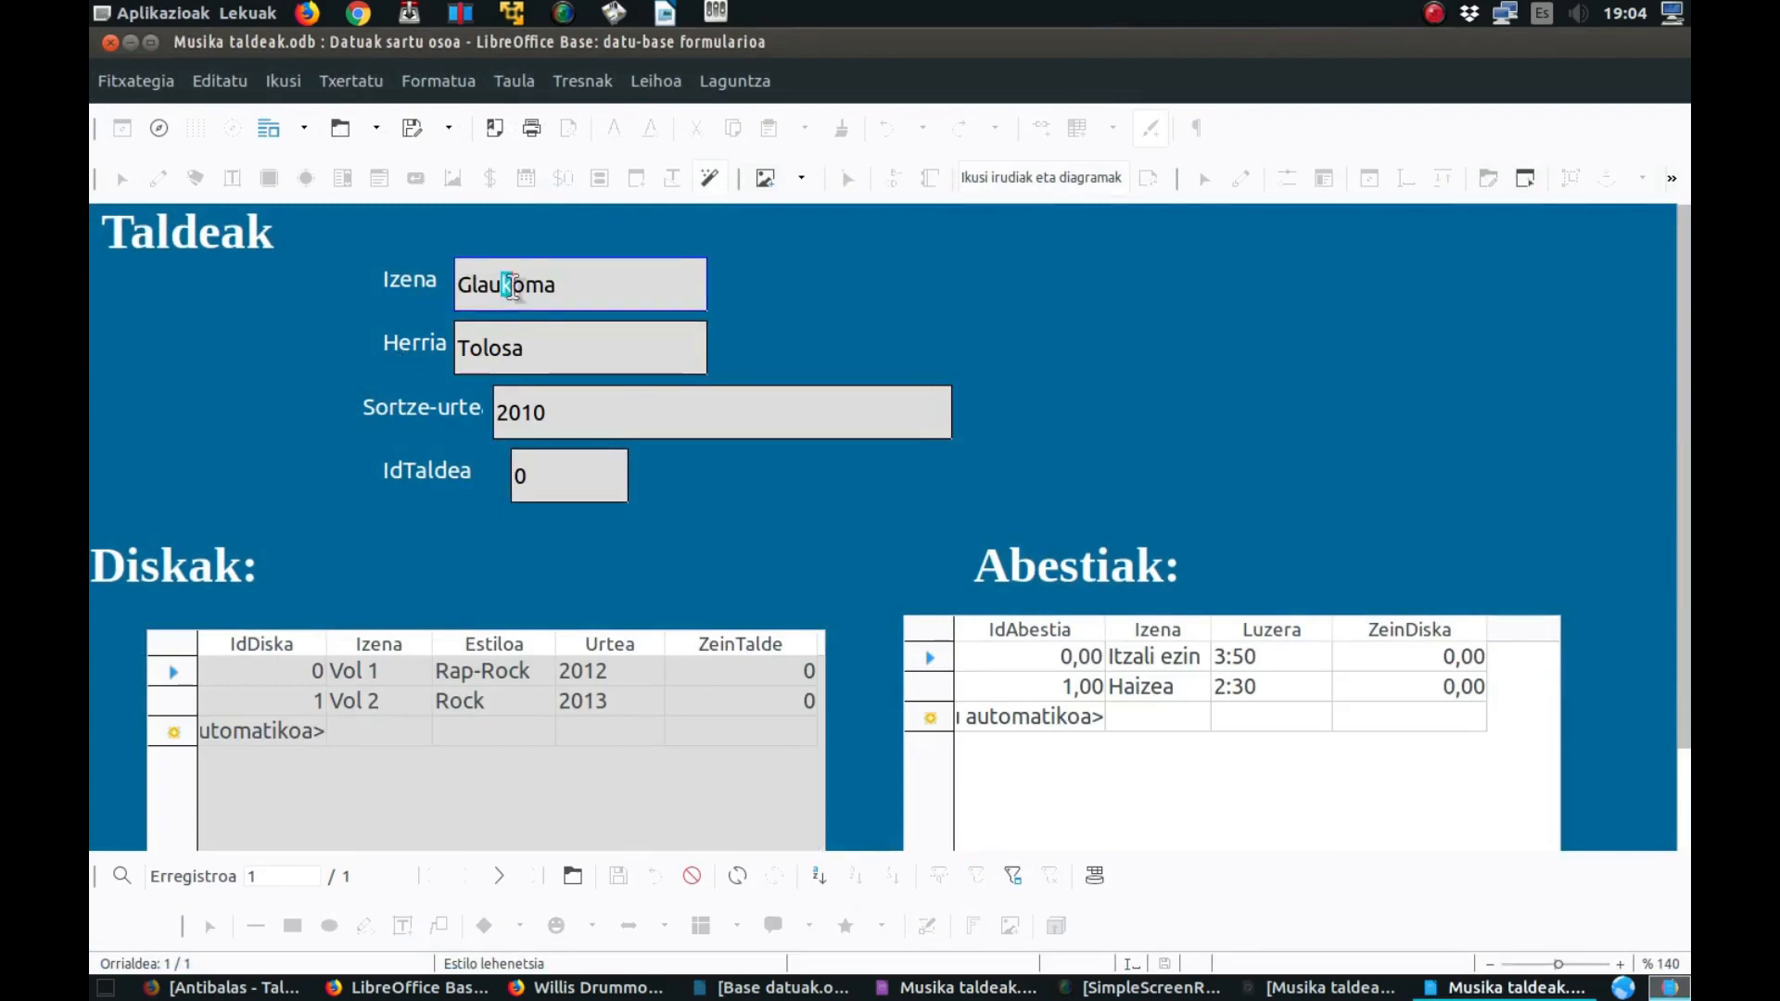
left_click(582, 295)
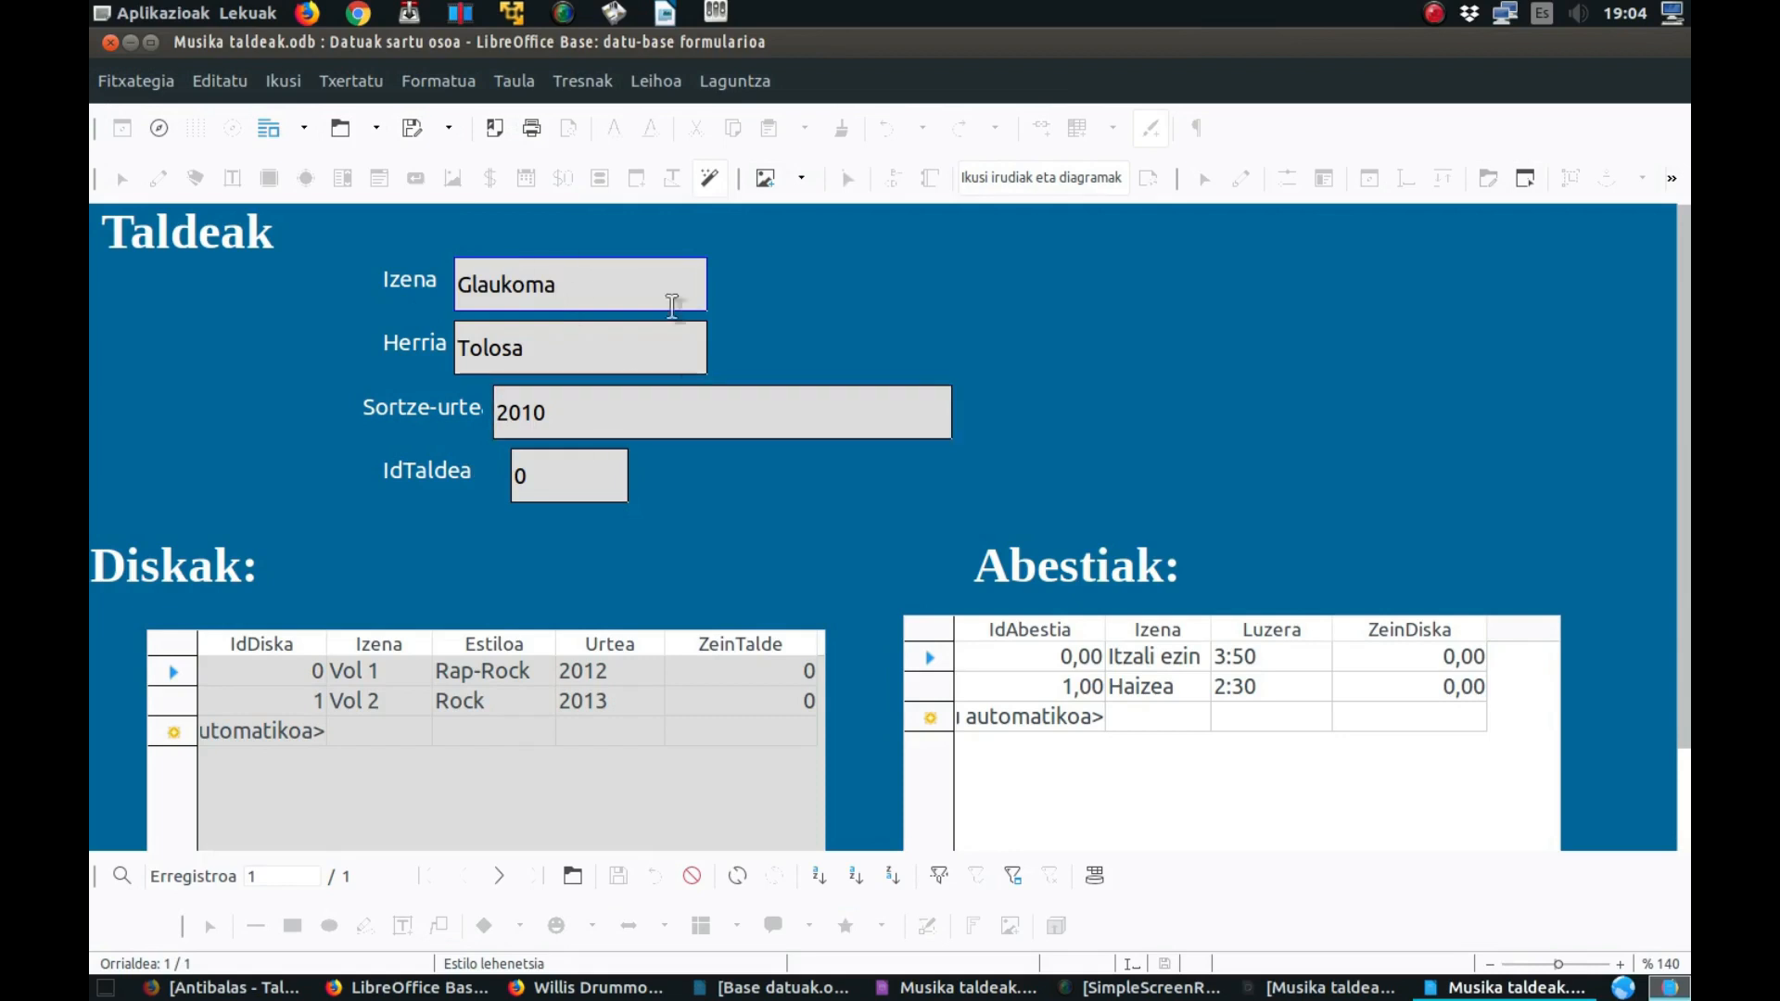
left_click(501, 877)
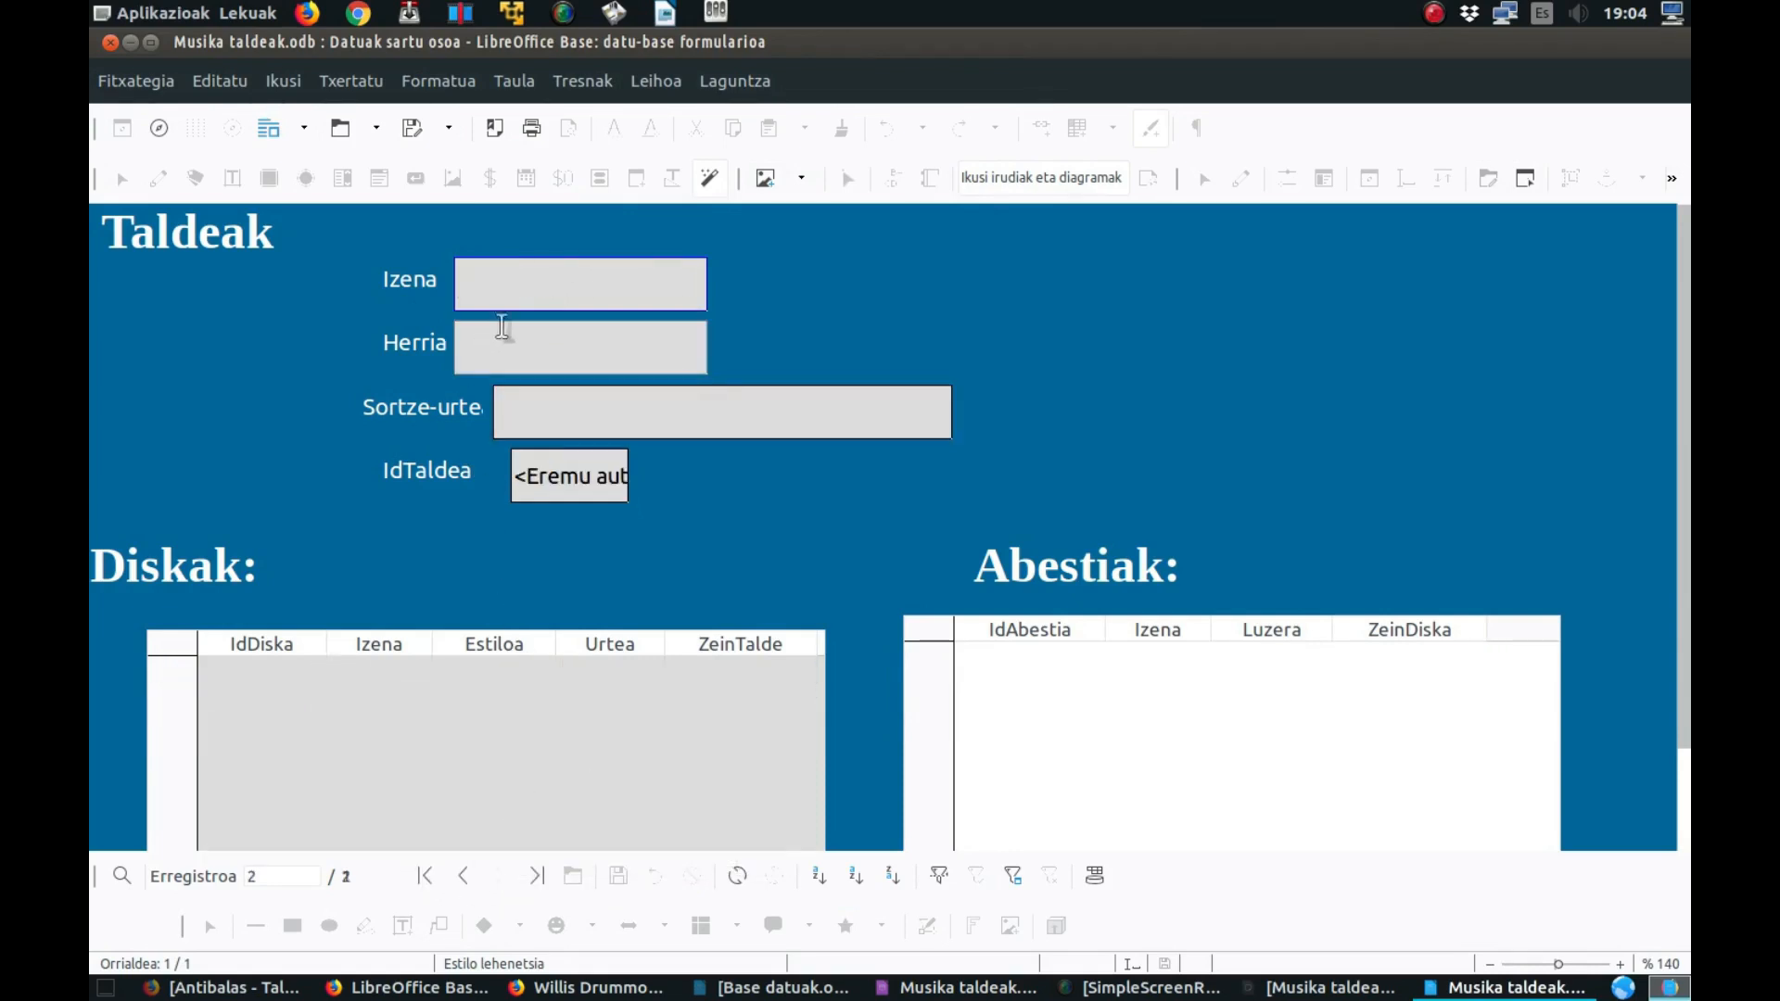
- Enter the band Willis Drummond with Herria Baiona and Sortze-urtea 2006
type("Will")
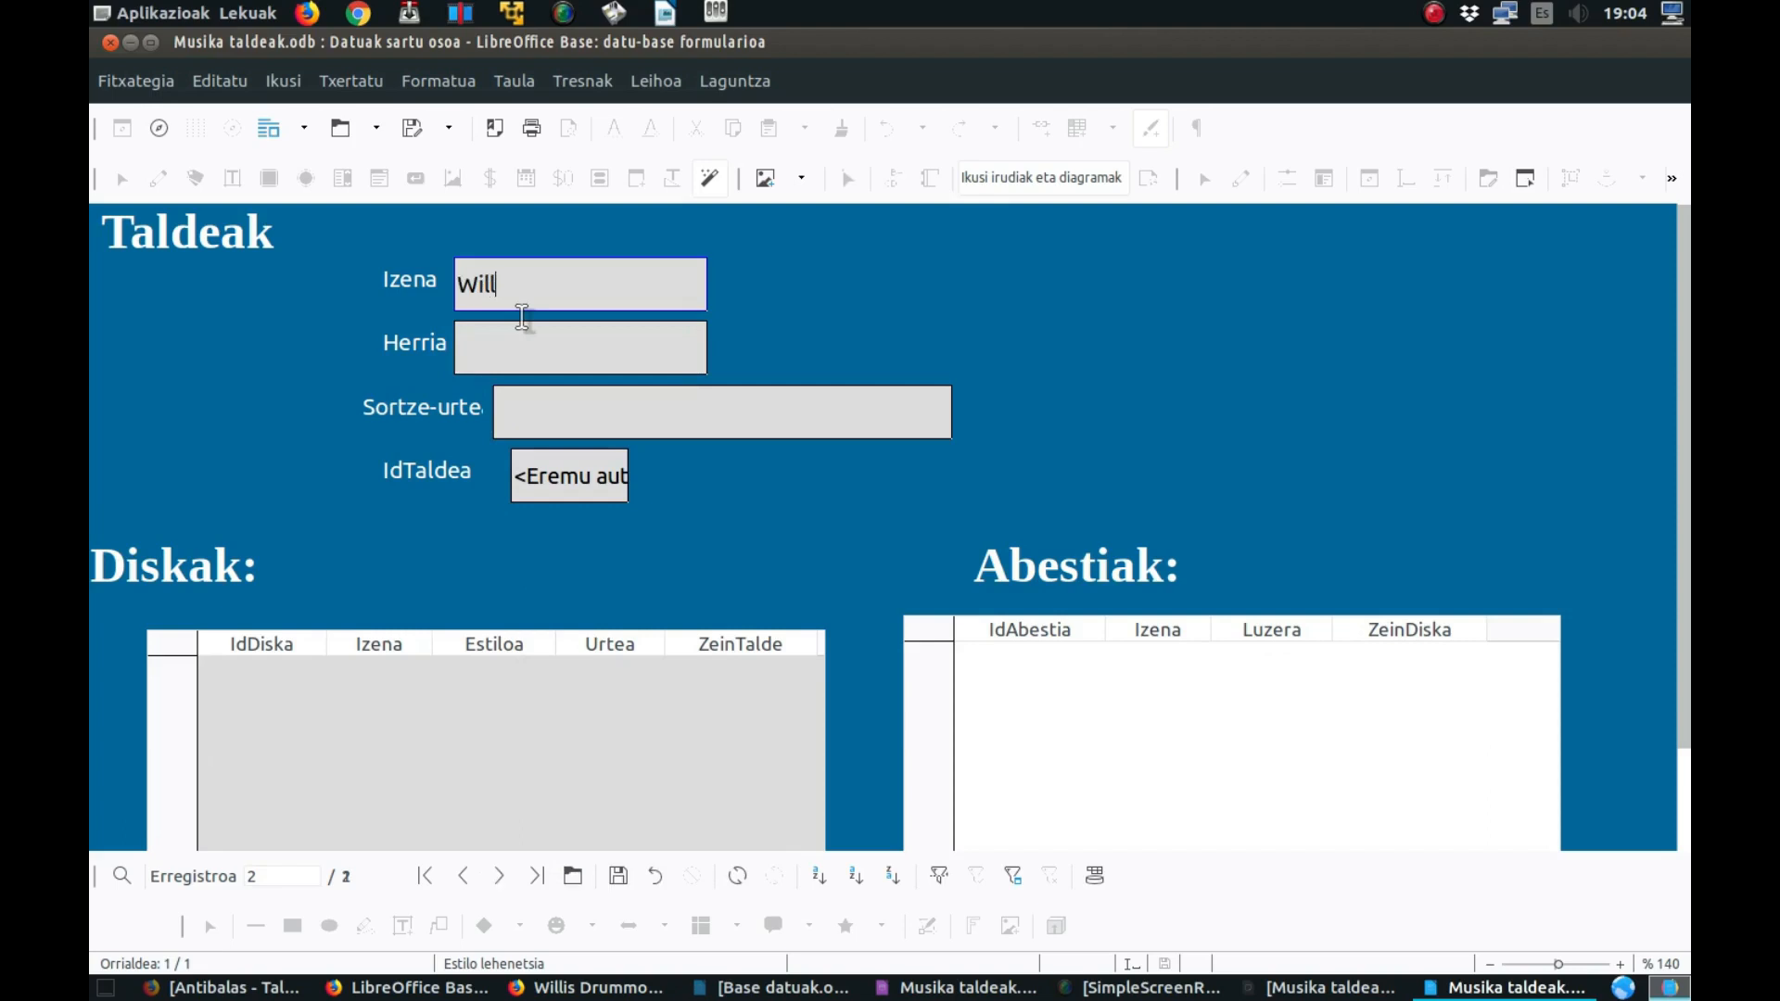
type("is Drummong")
key("BackSpace")
type("d")
key("Tab")
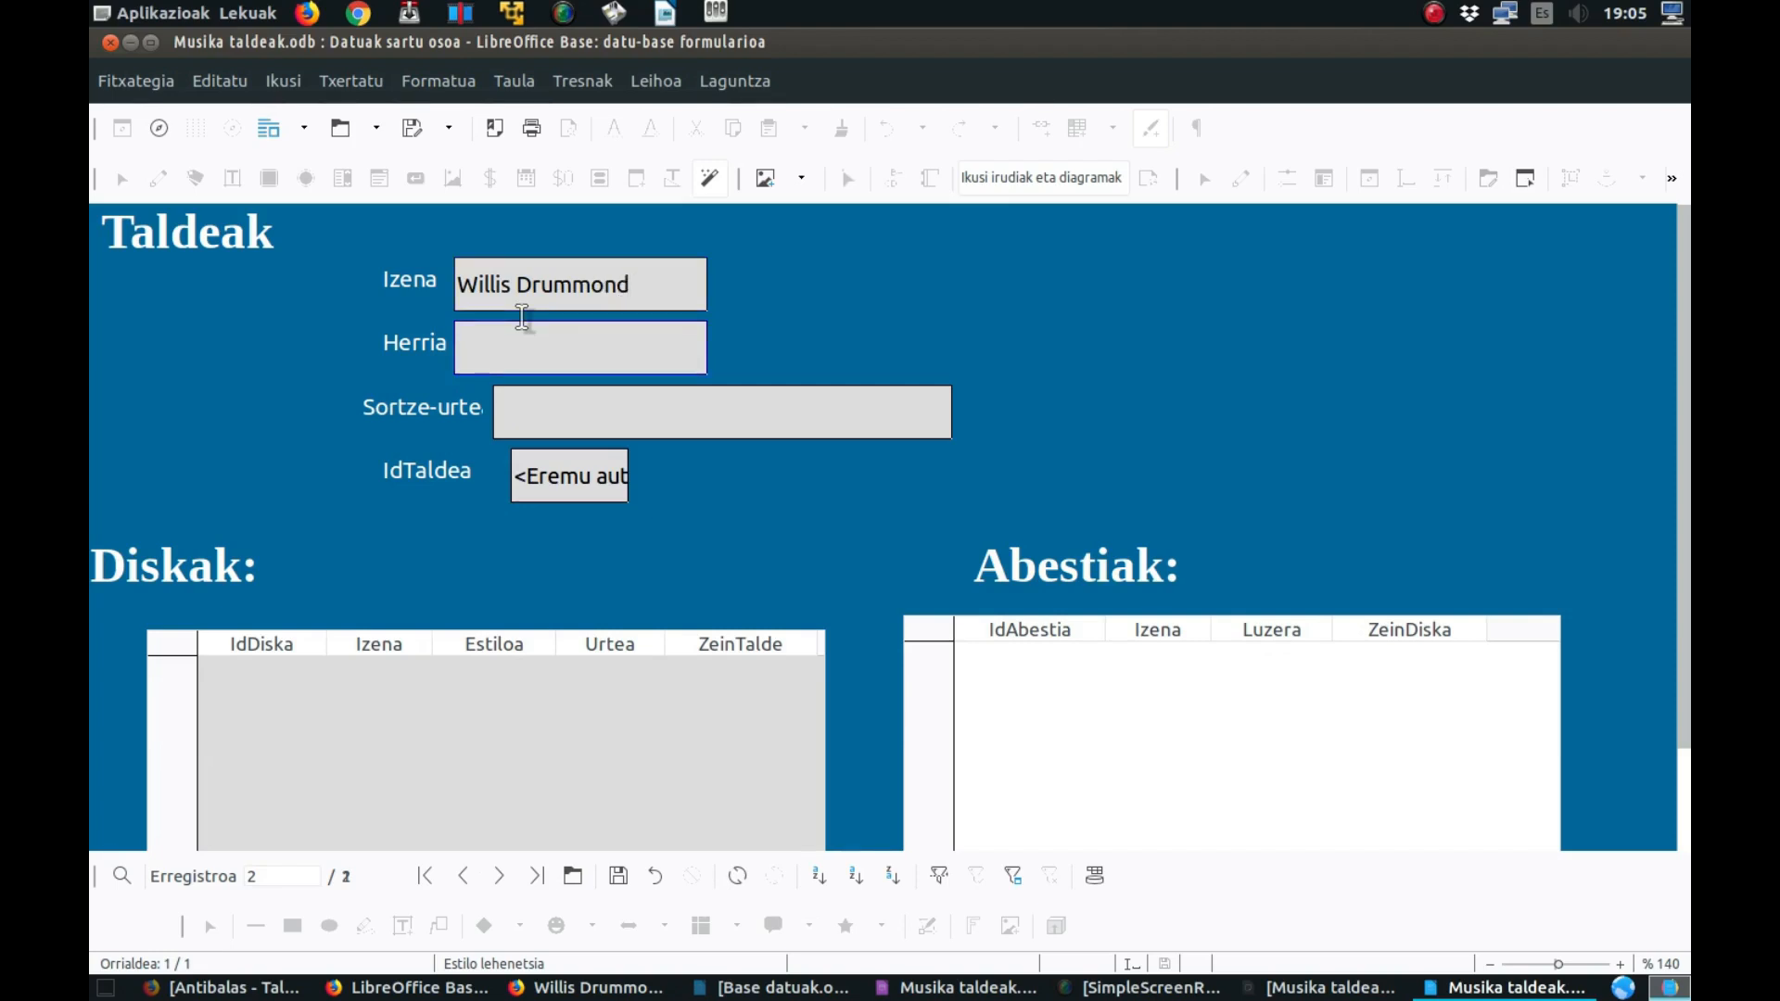
type("Baiona")
left_click(584, 424)
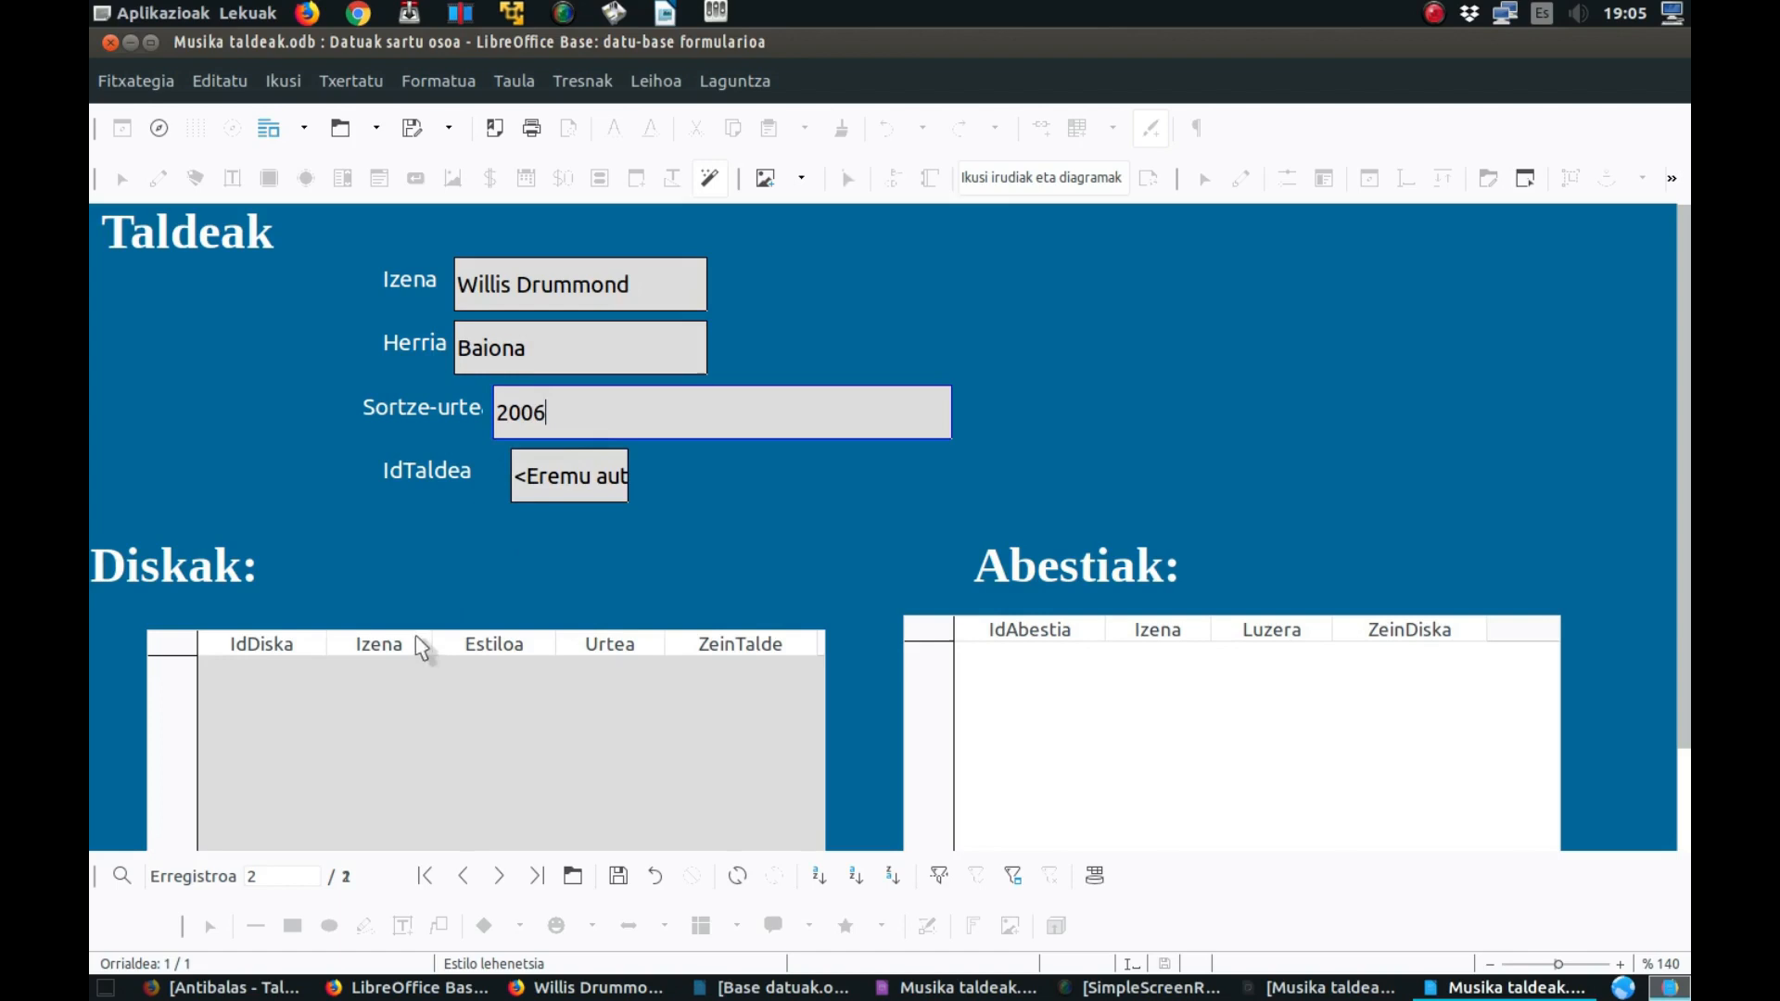
- Add the disc Anthology with Estiloa Rock and Urtea 2007 to Willis Drummond, consulting Base datuak.odt in Writer
left_click(274, 682)
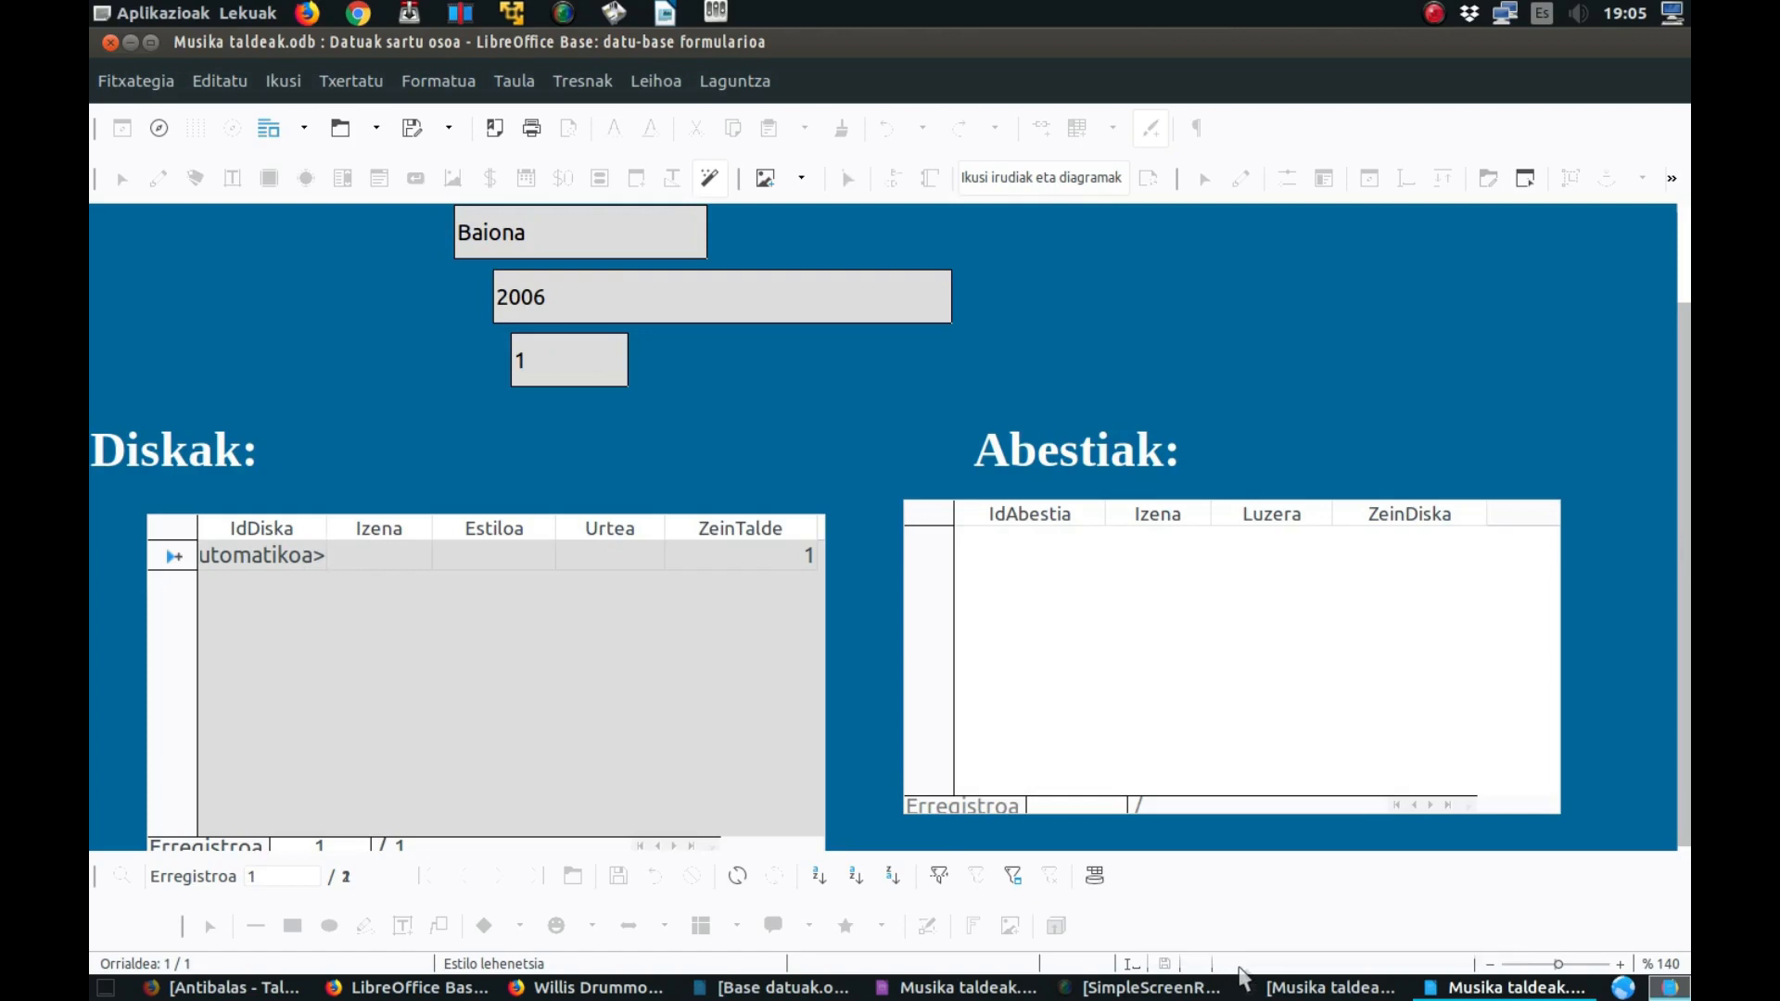
left_click(774, 987)
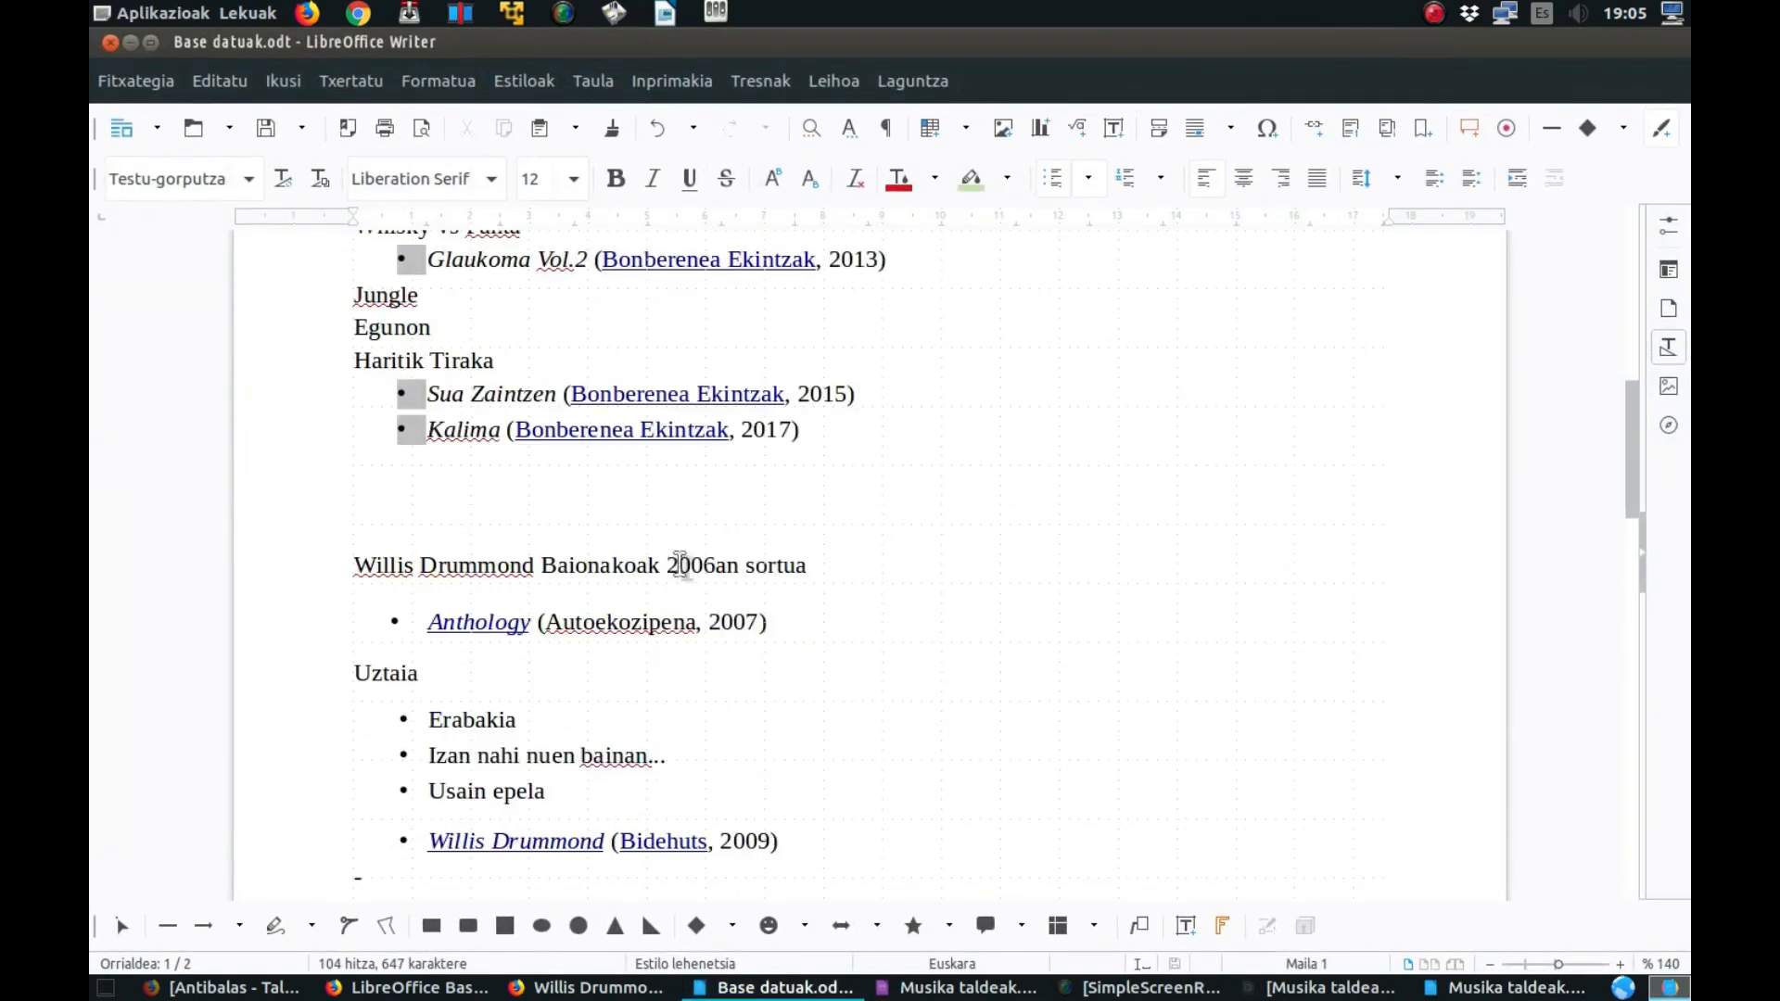
scroll(681, 563, "down", 5)
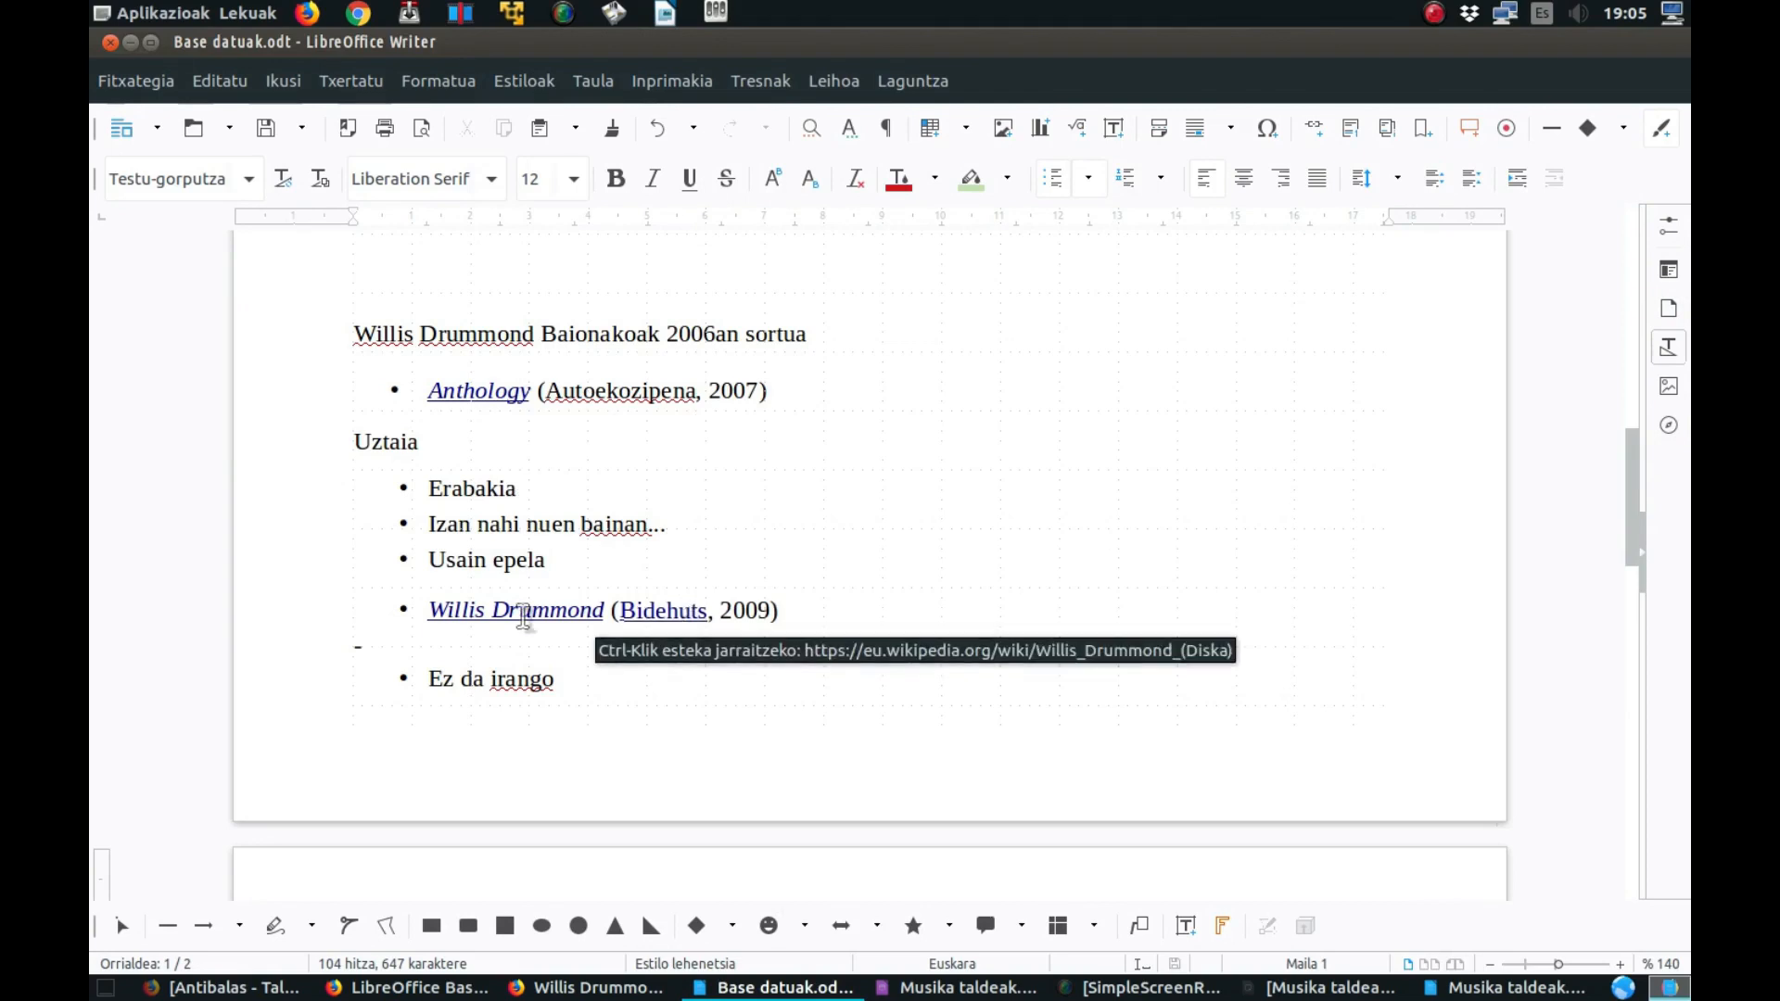
left_click(1502, 987)
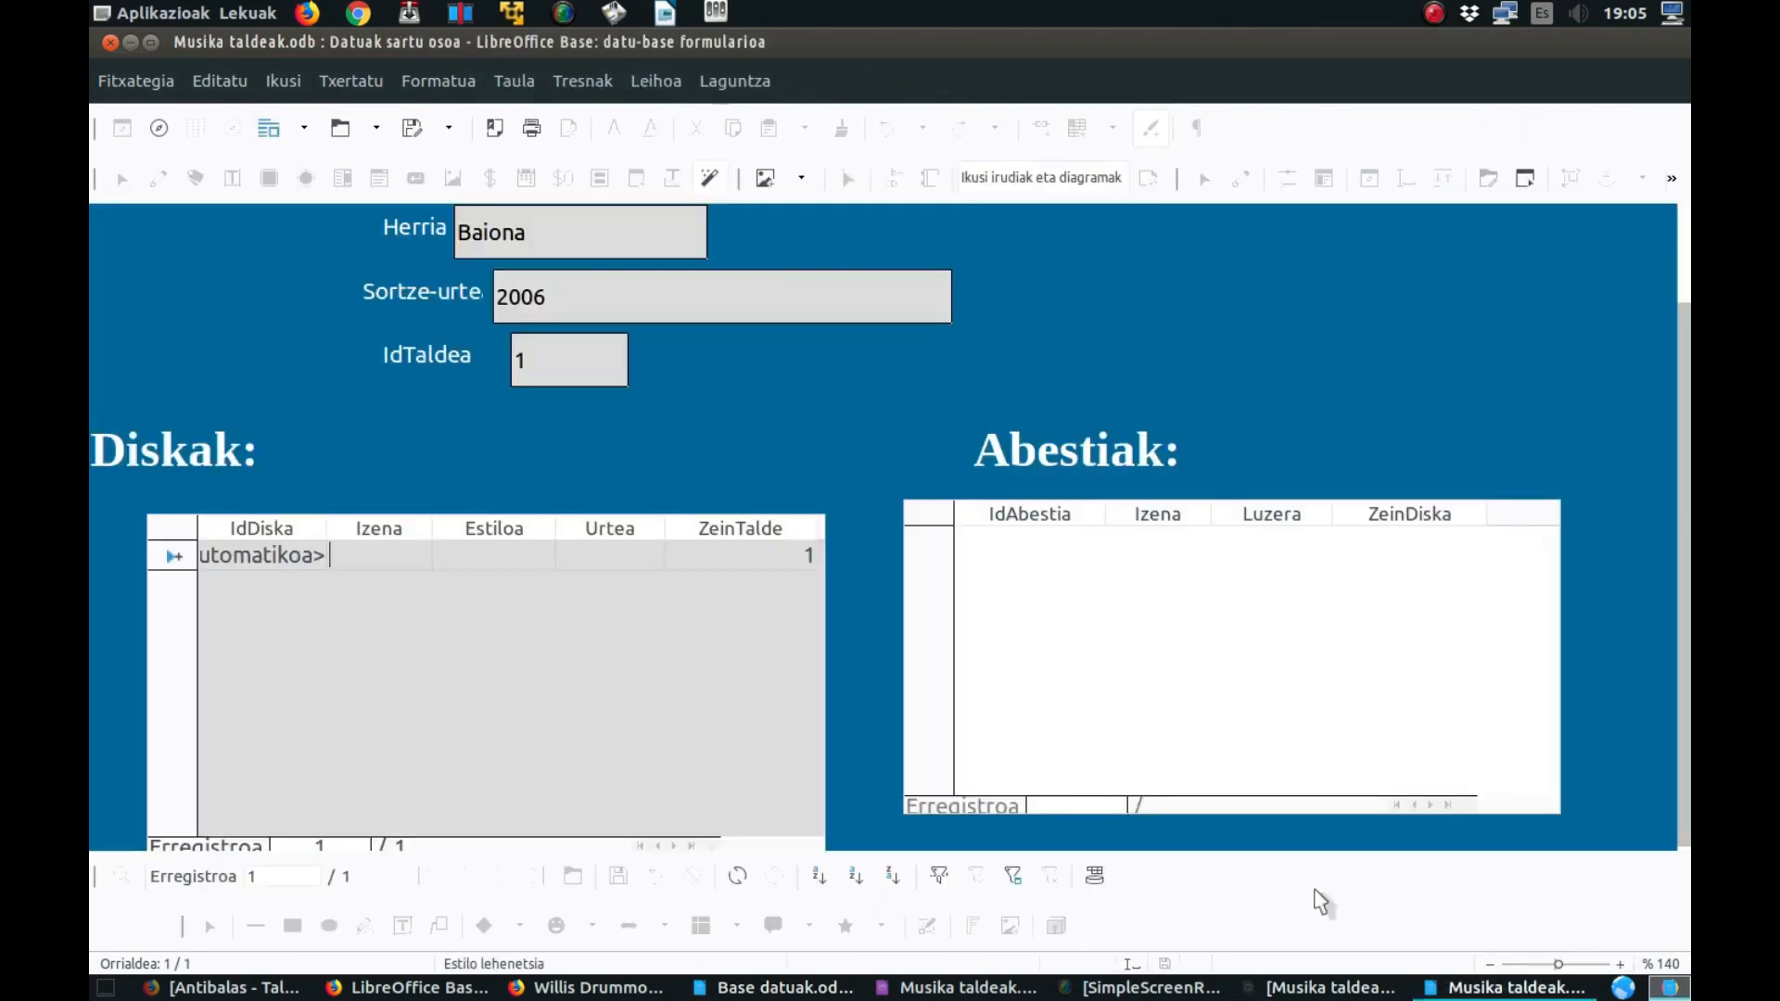
type("Ant")
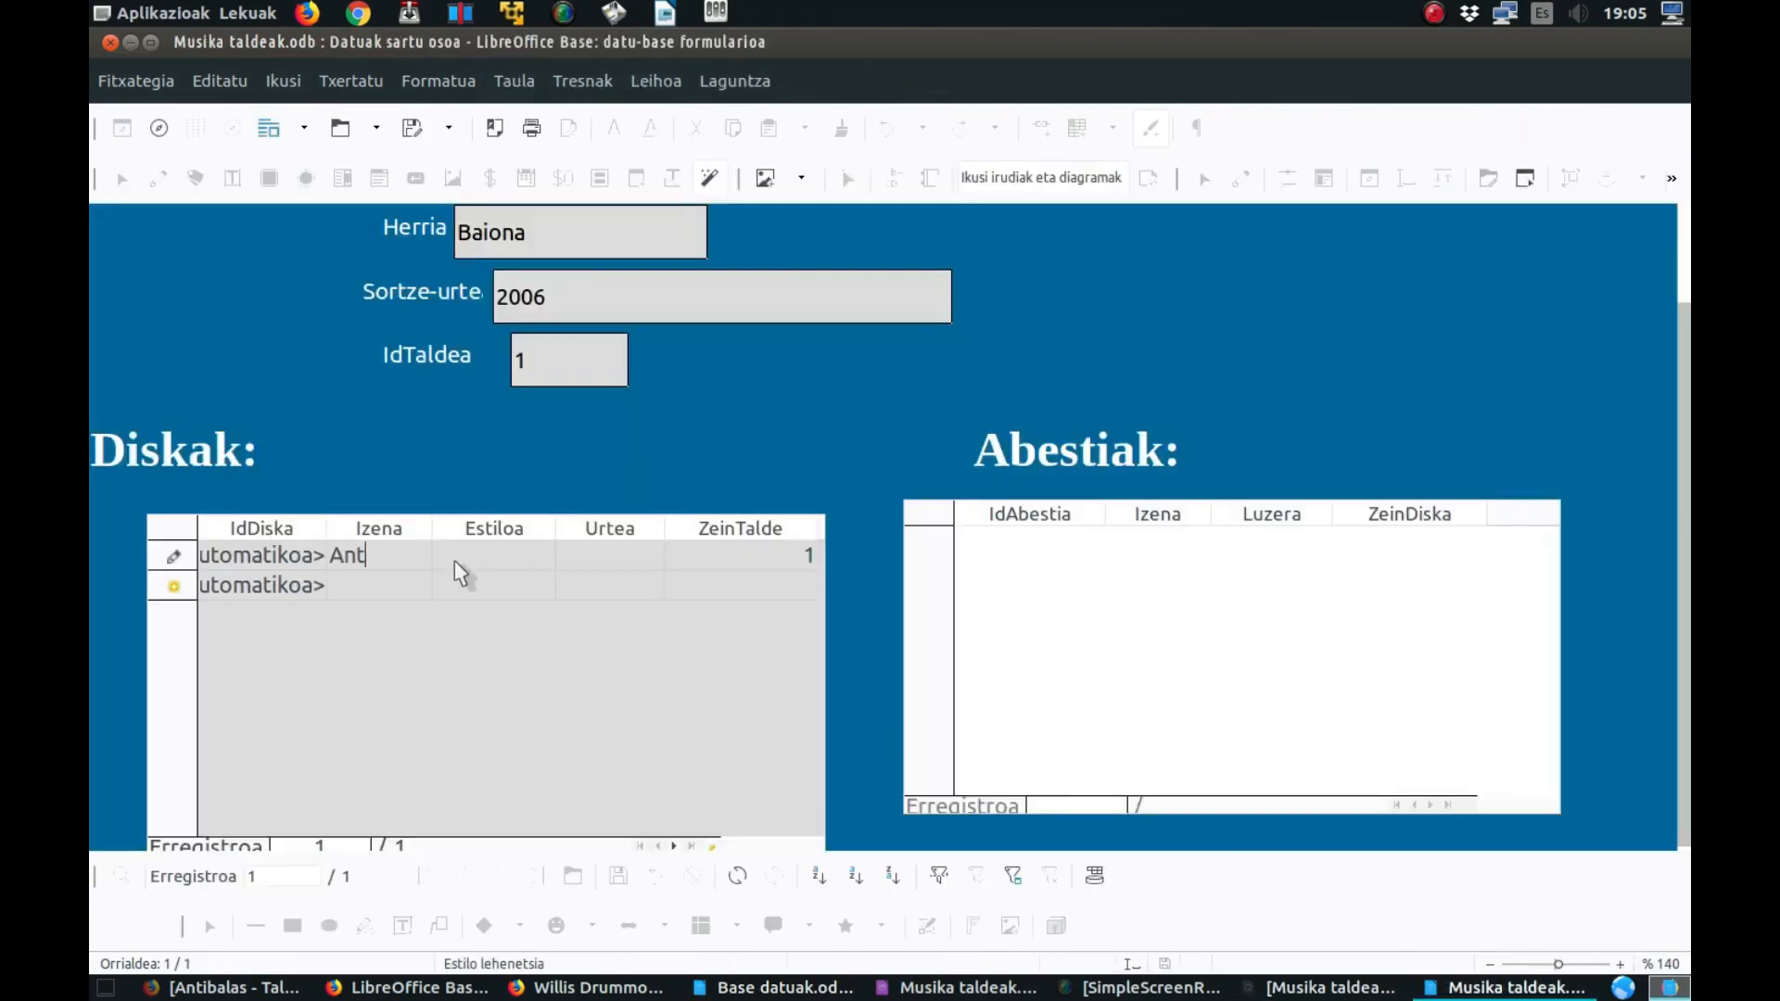
type("hology")
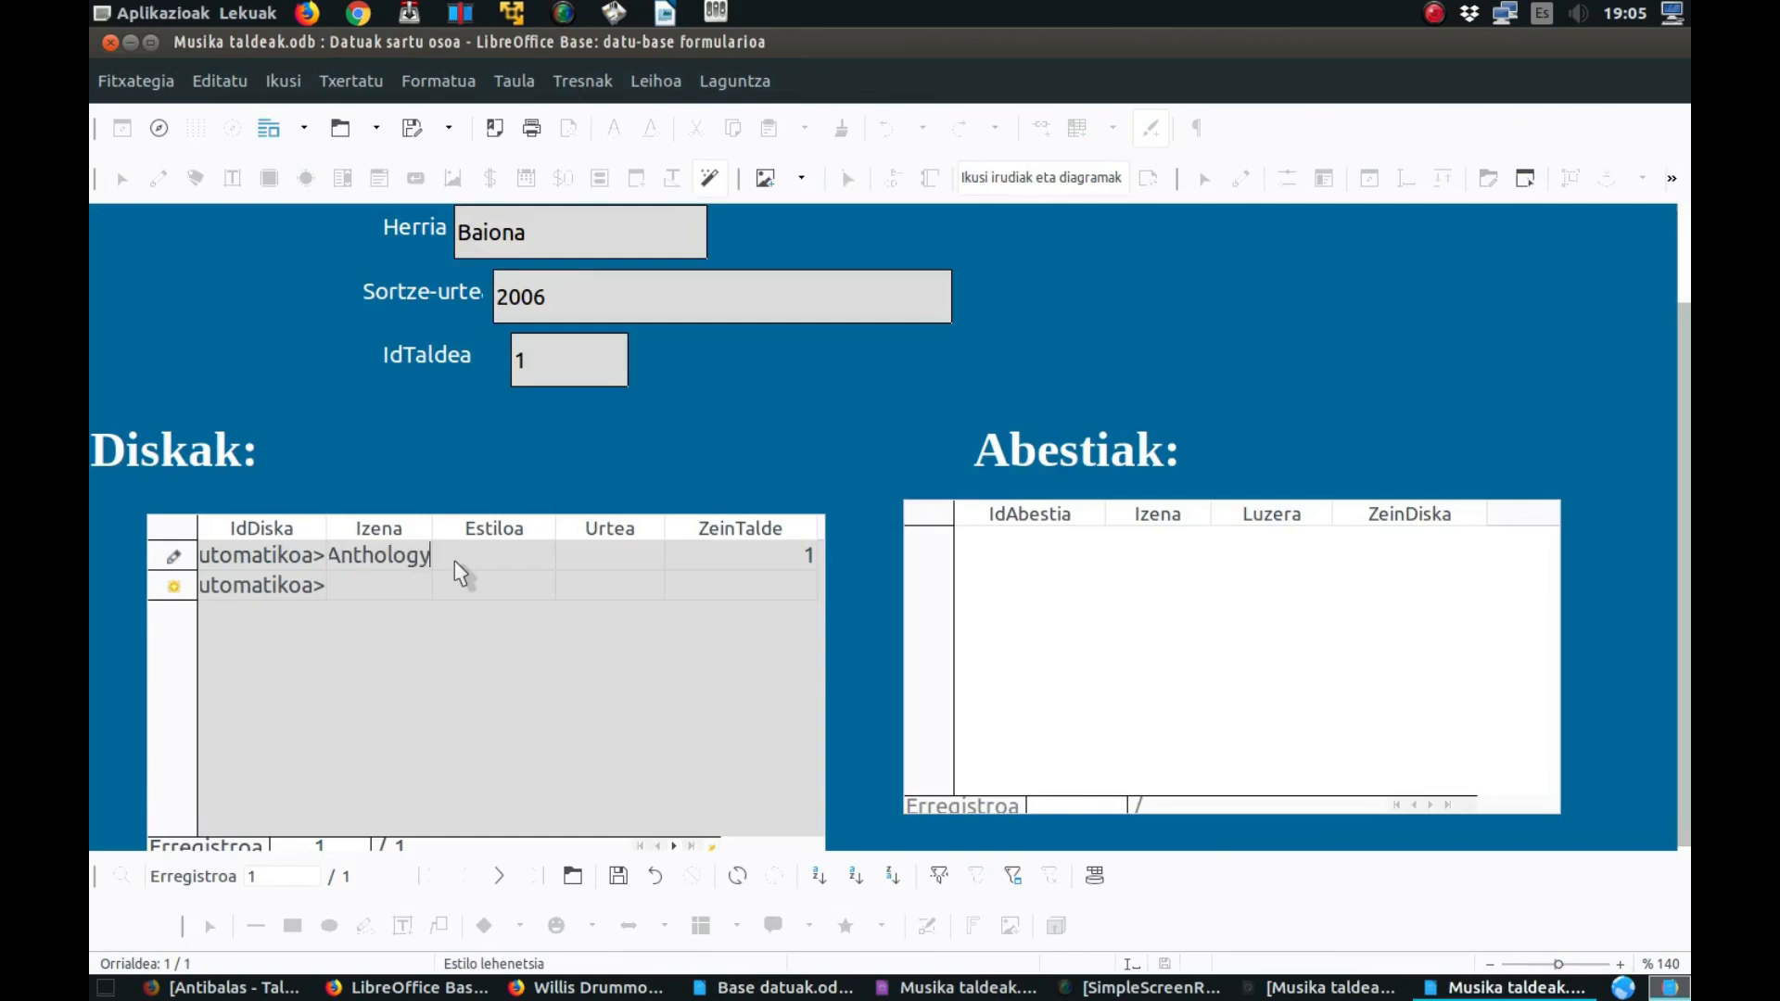
left_click(491, 560)
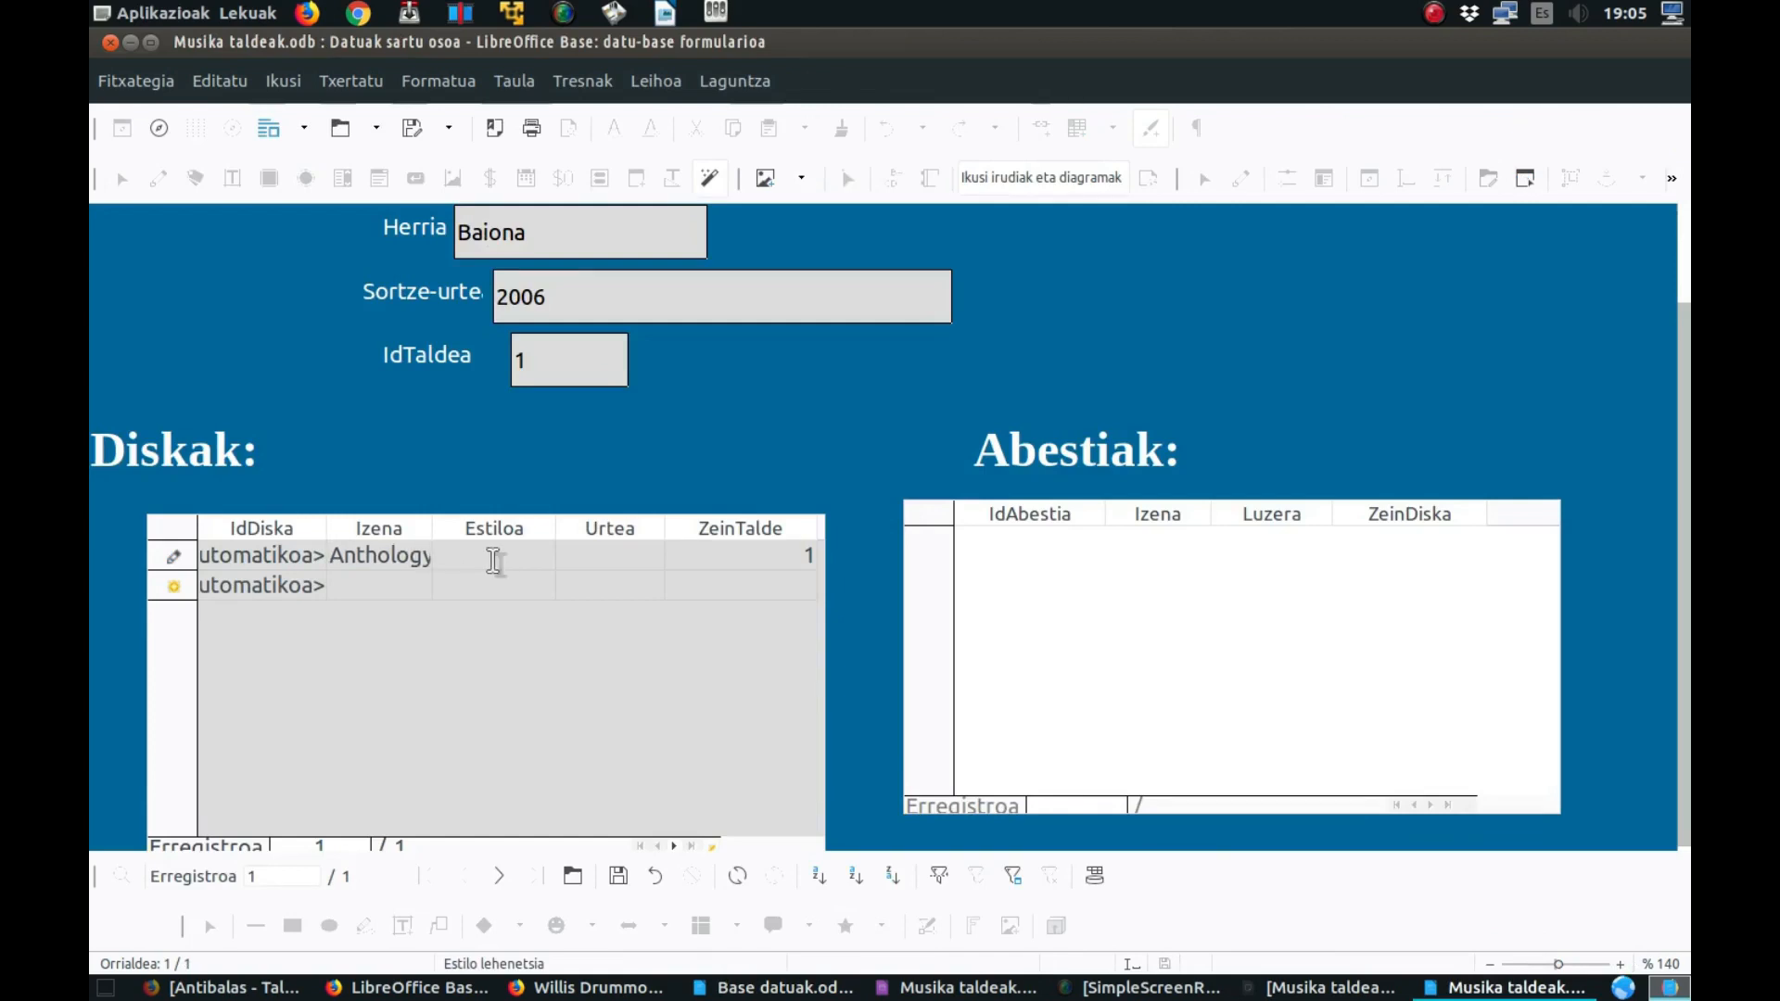
type("F")
type("ock")
left_click(609, 560)
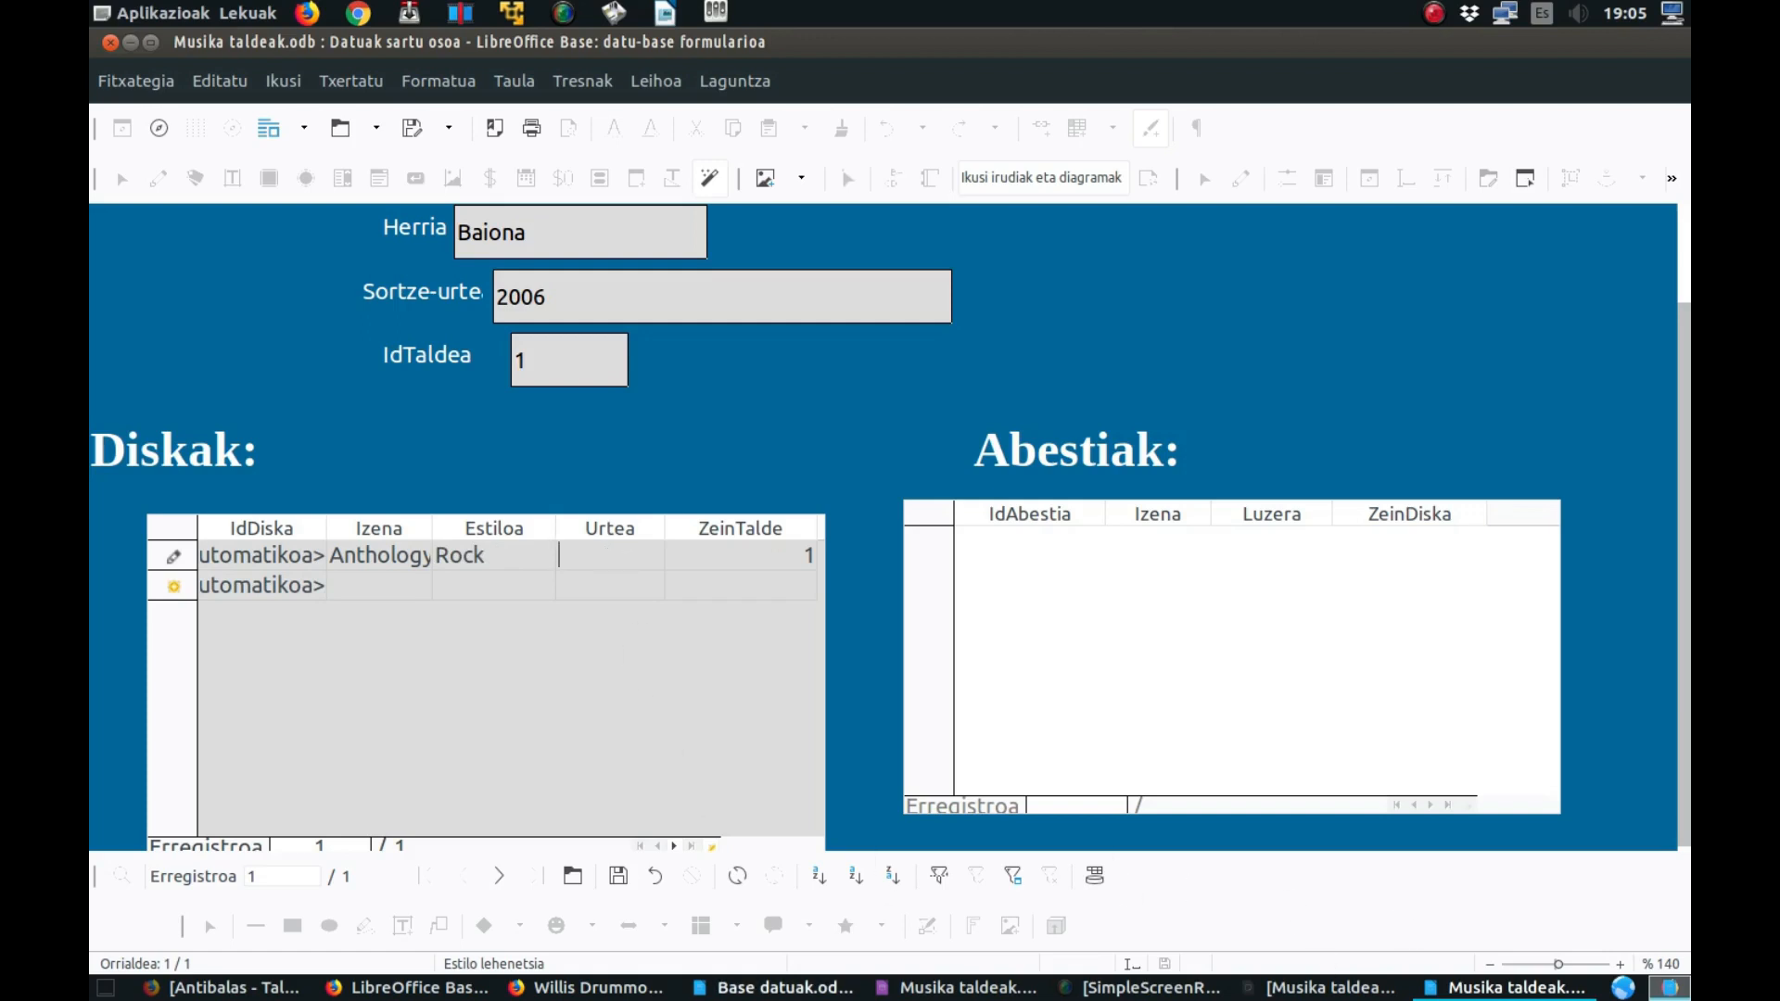
left_click(769, 988)
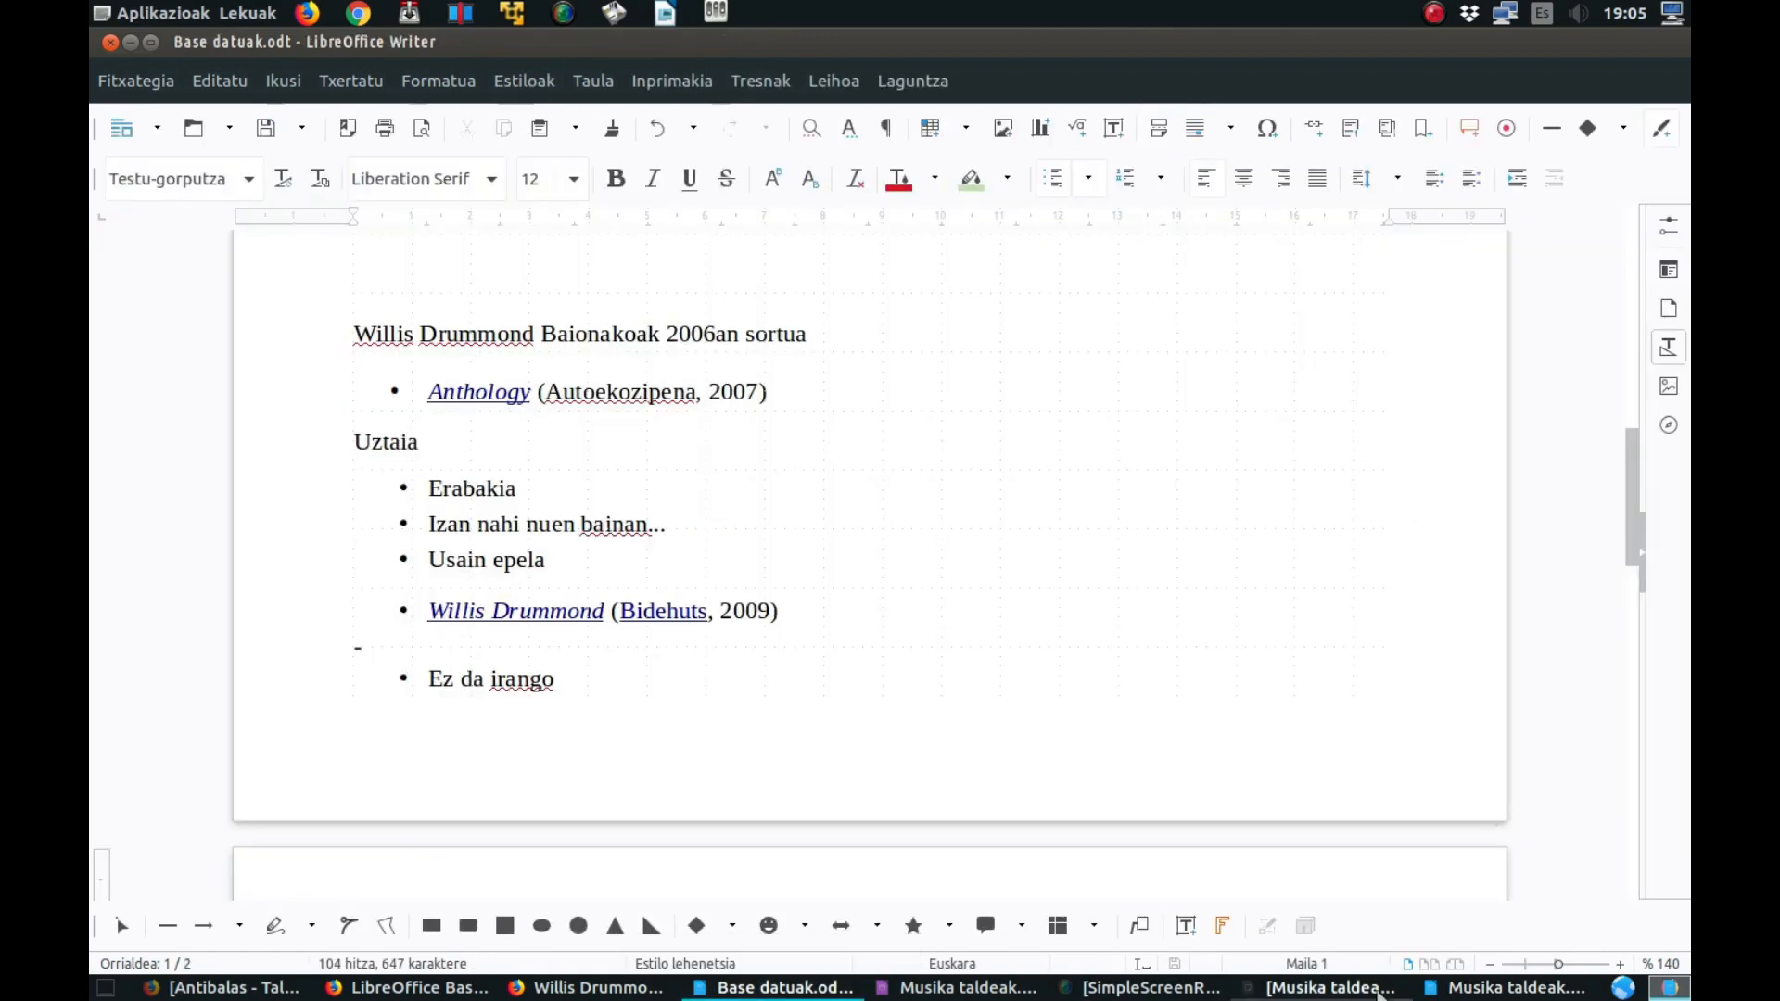
left_click(1518, 988)
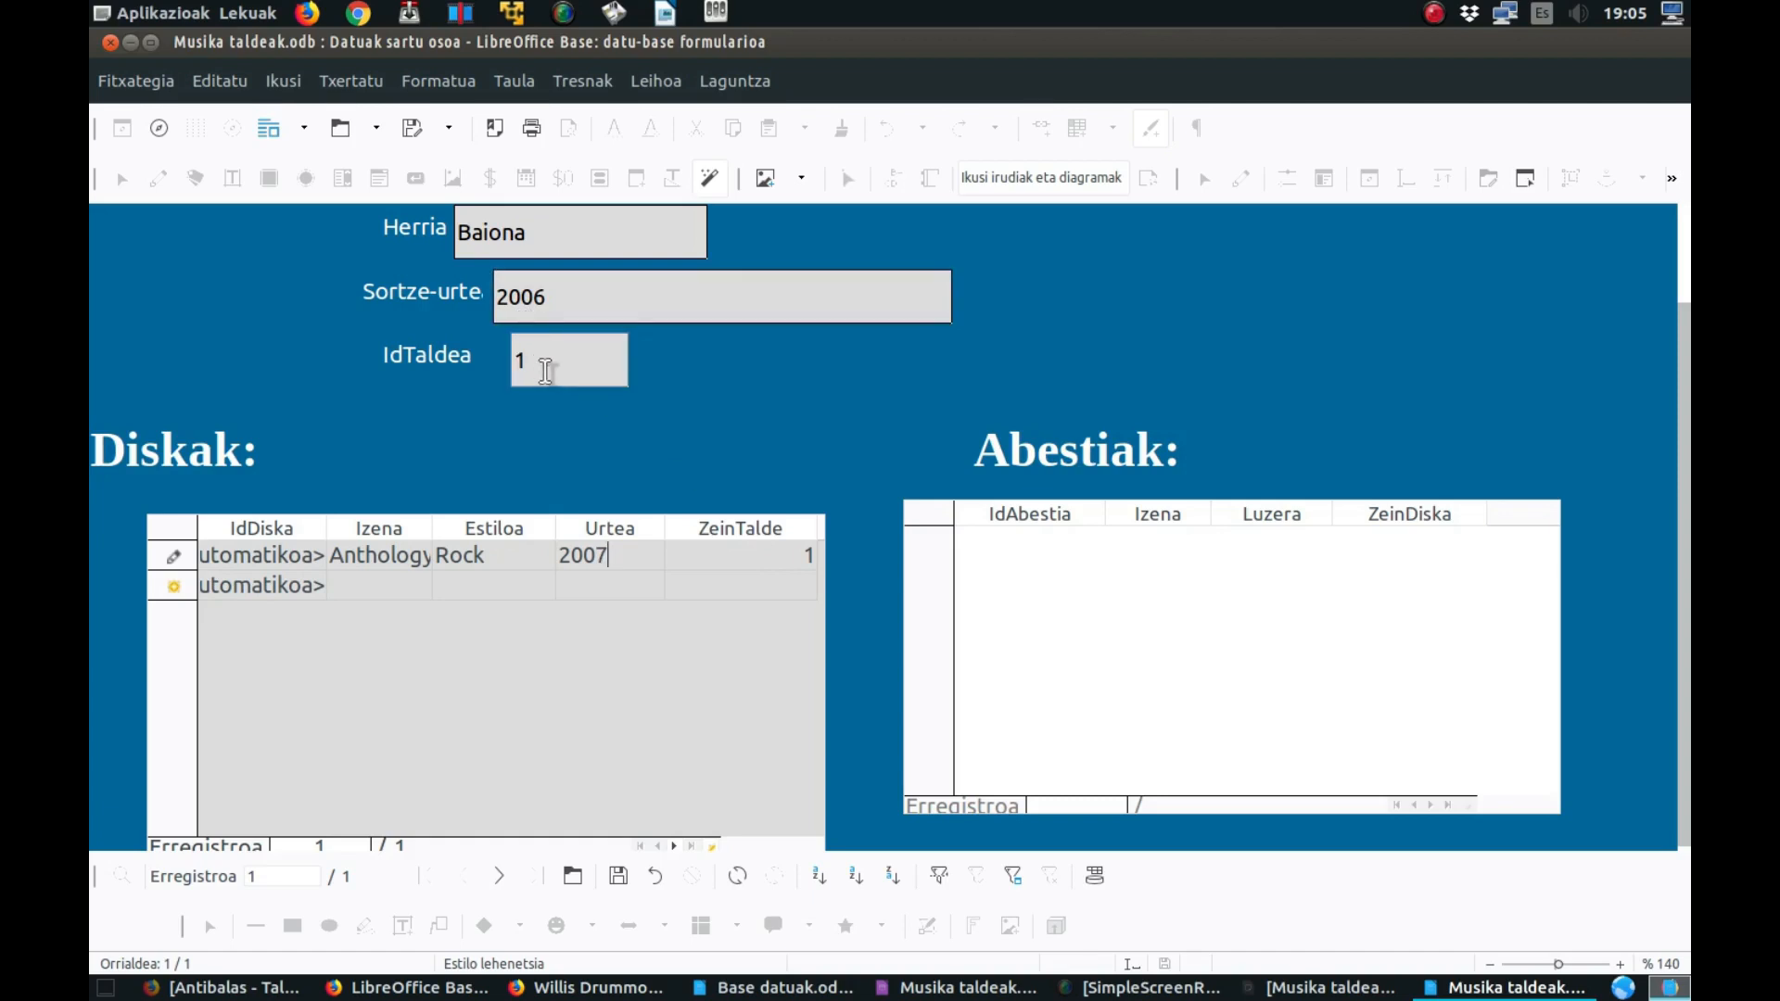
- Add a second disc named Willis Drummond with Estiloa Rock and Urtea 2009 to the Diskak subform
left_click(384, 584)
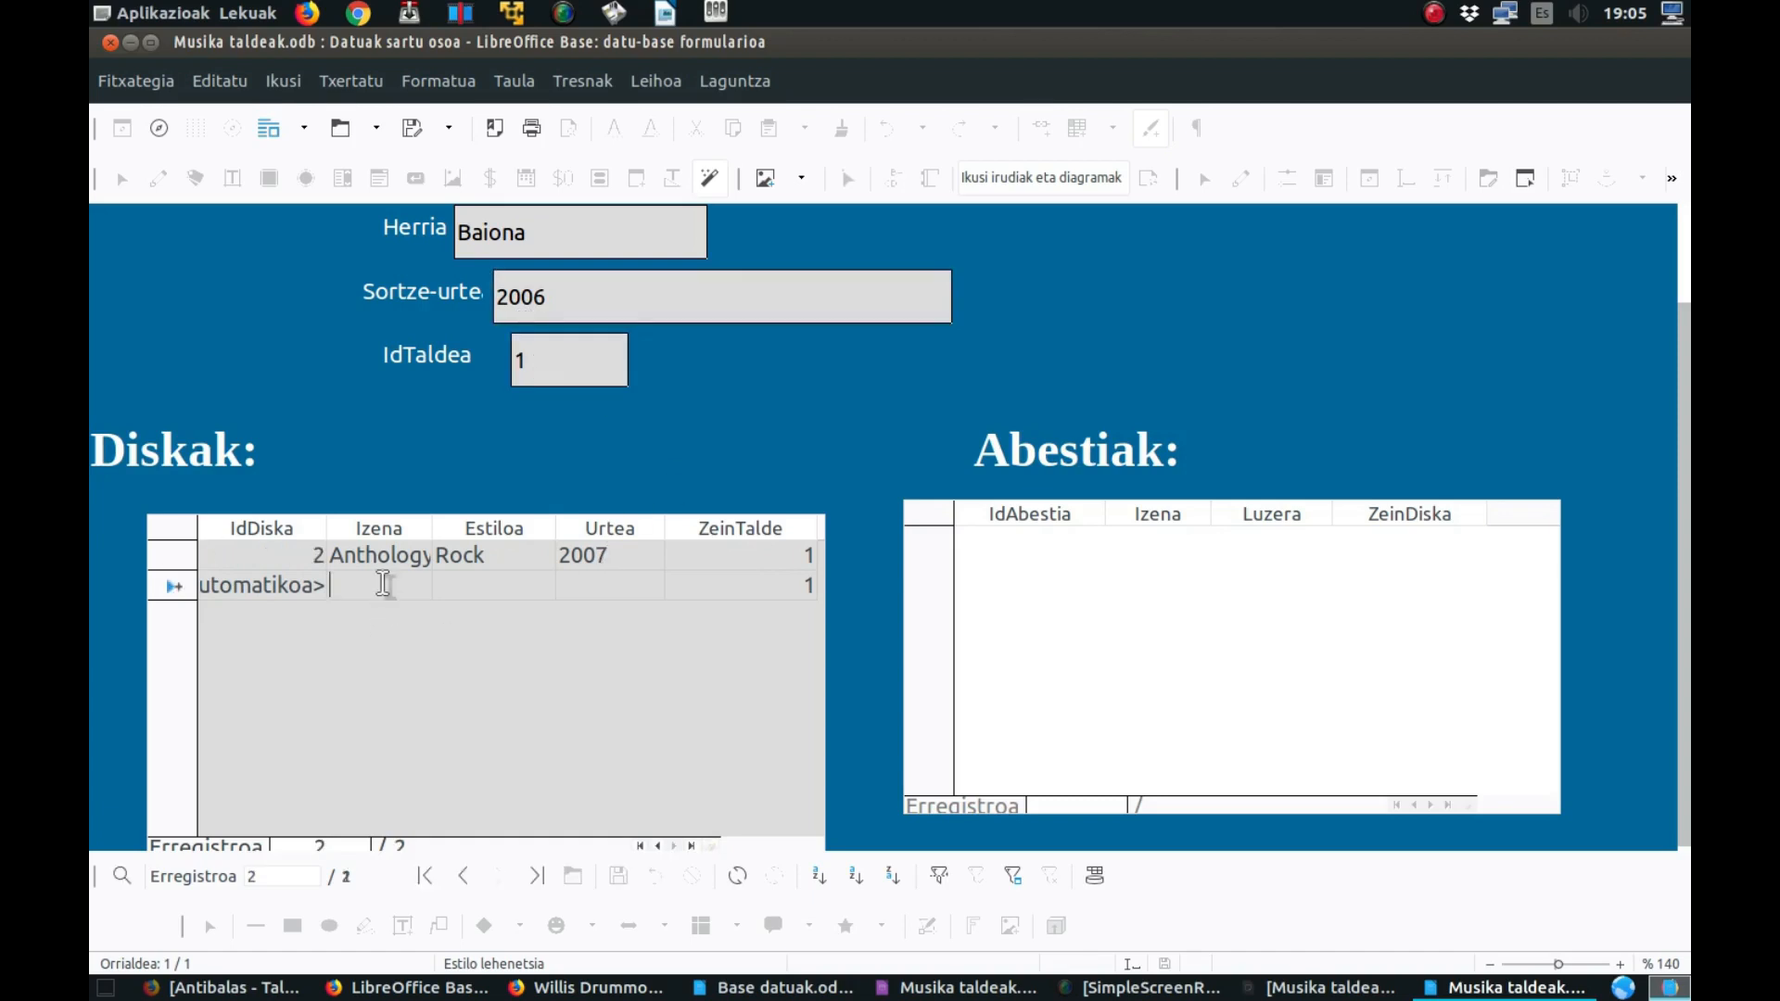
type("Wi")
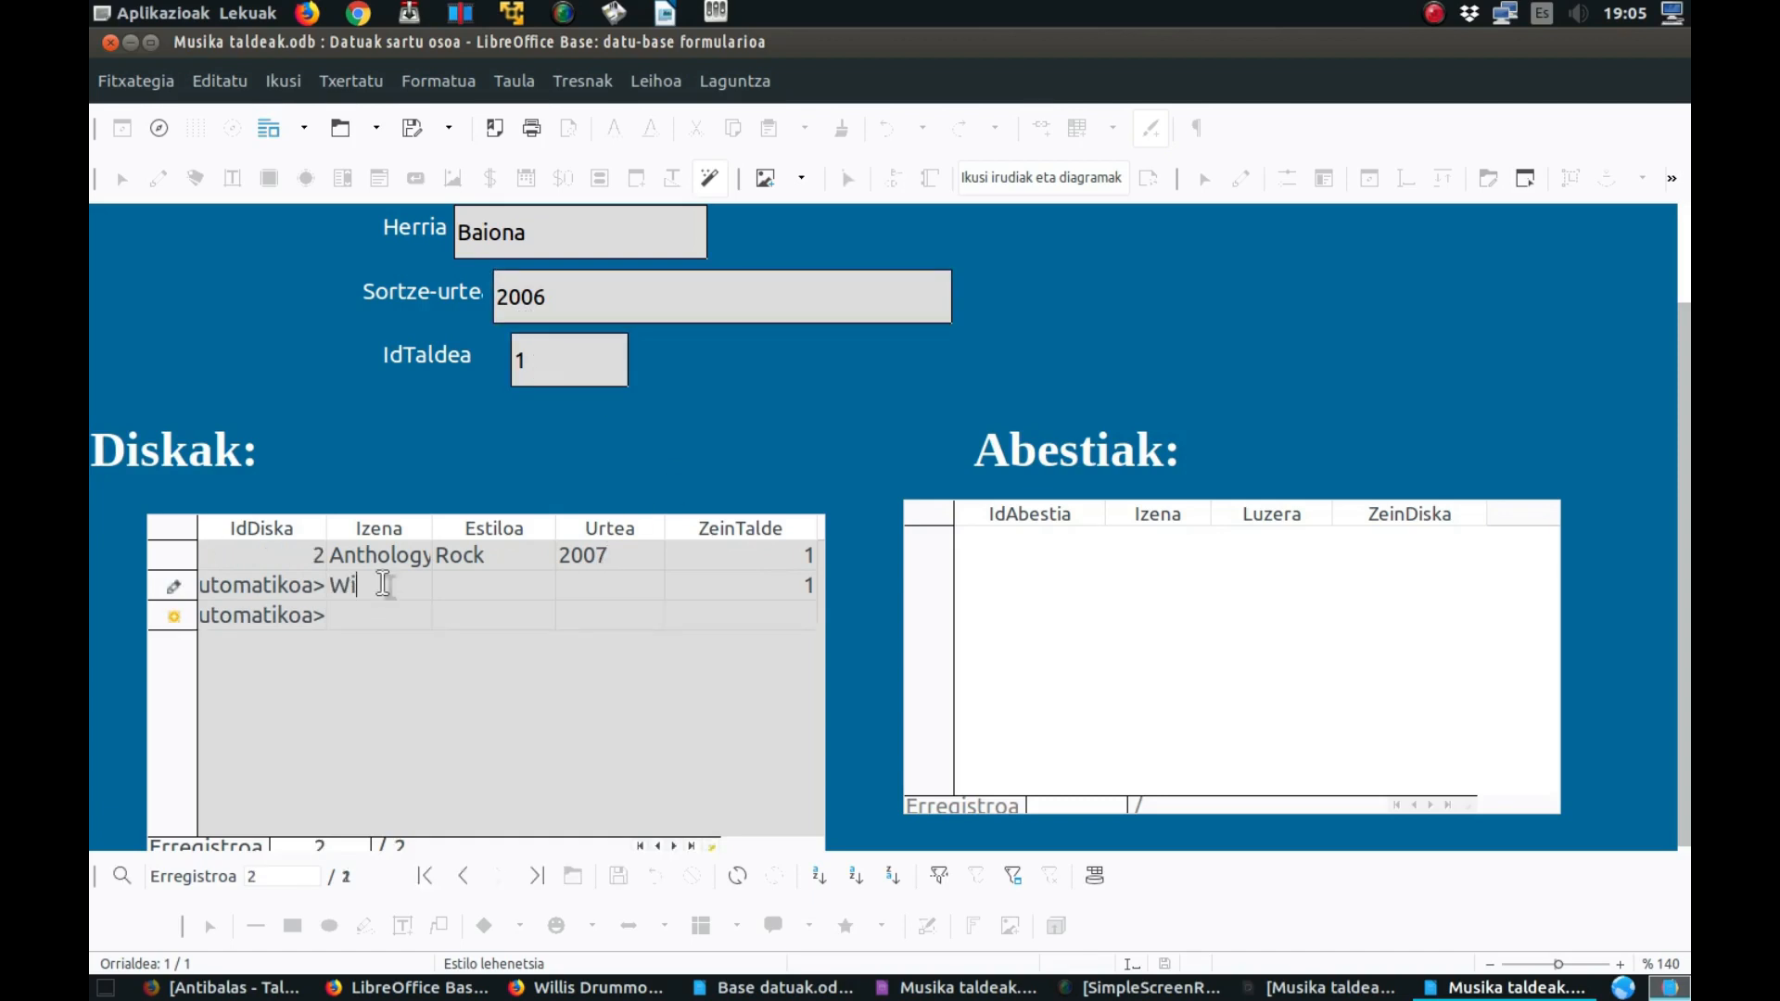
type("llis Drummond")
left_click(526, 586)
left_click(583, 586)
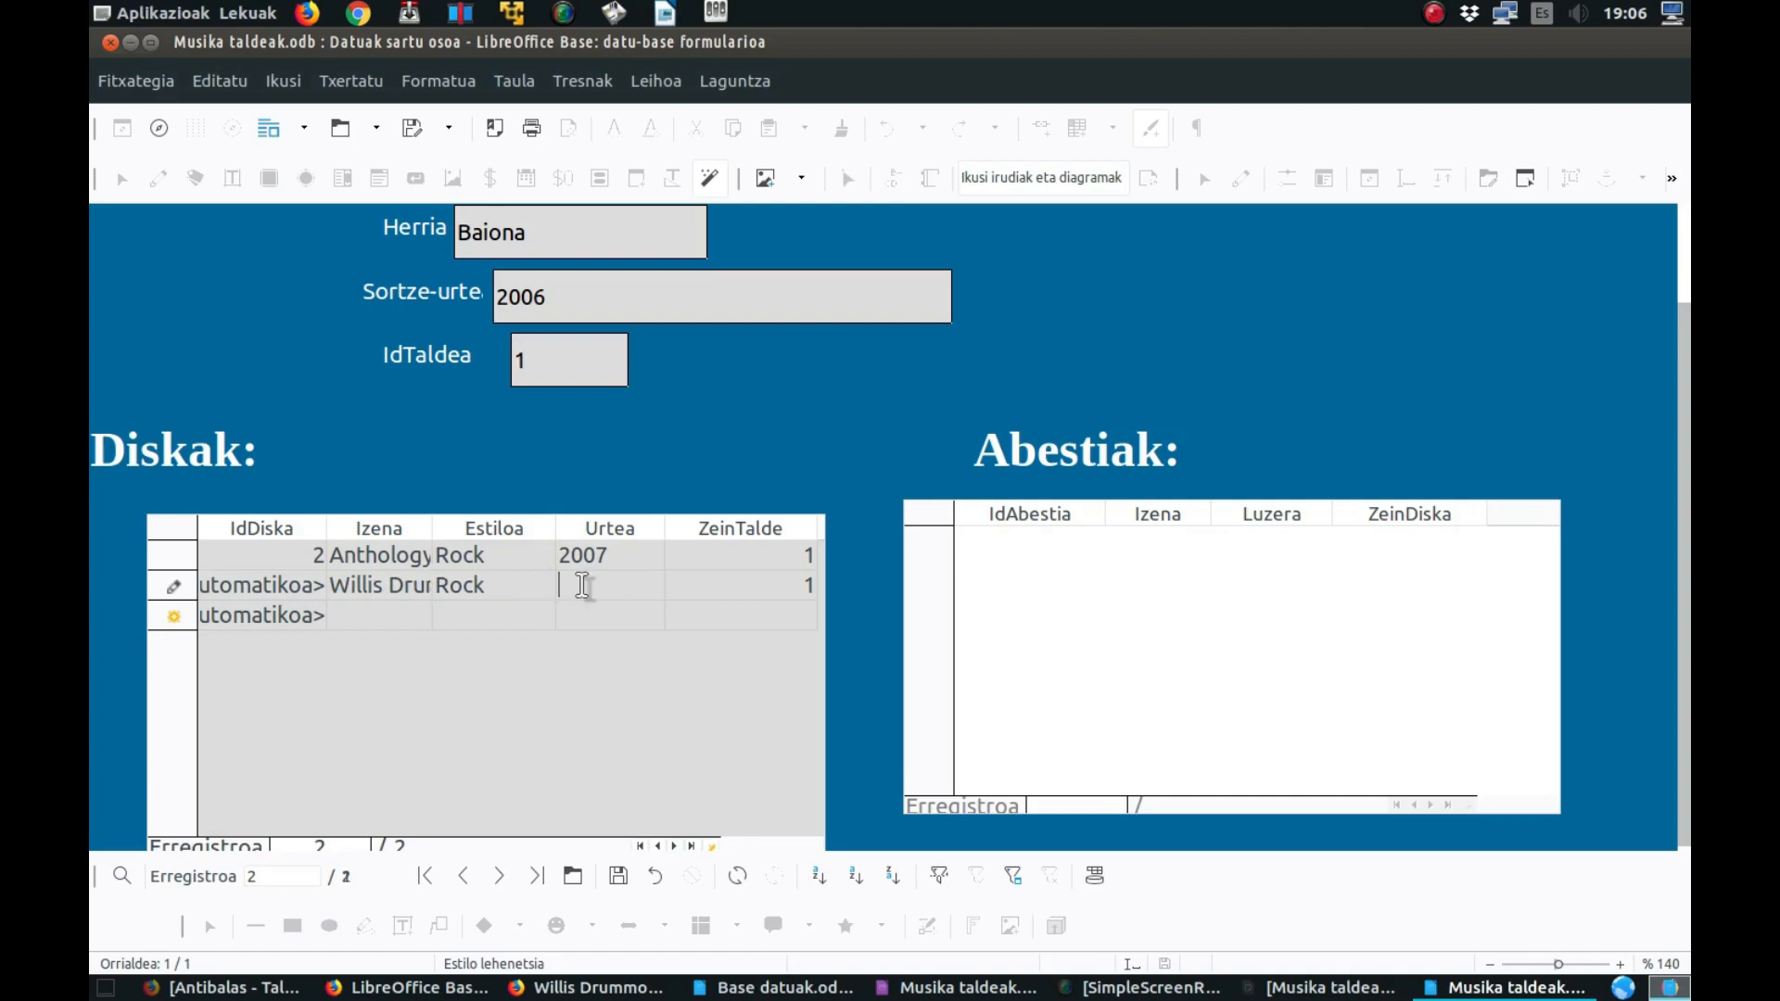
type("2009")
left_click(405, 611)
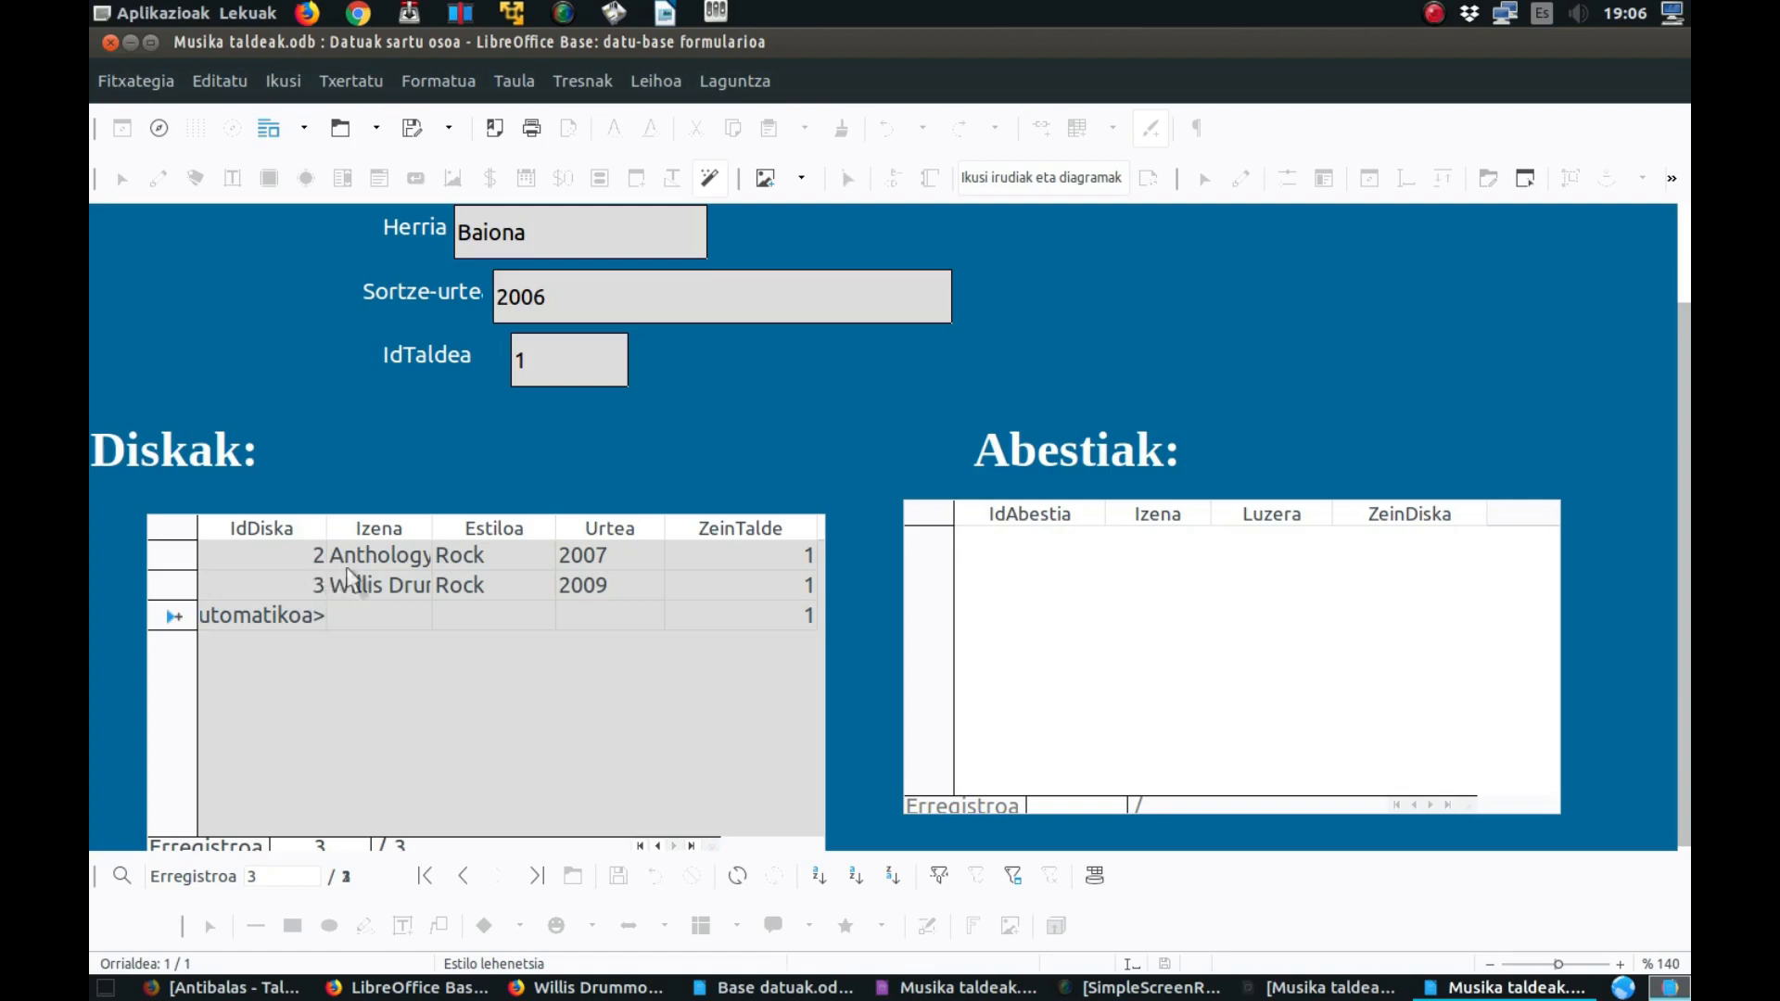
- Select the Anthology disc and enter Uztaia as its first song, consulting the titles in Base datuak.odt in Writer
left_click(993, 560)
left_click(362, 559)
left_click(1182, 540)
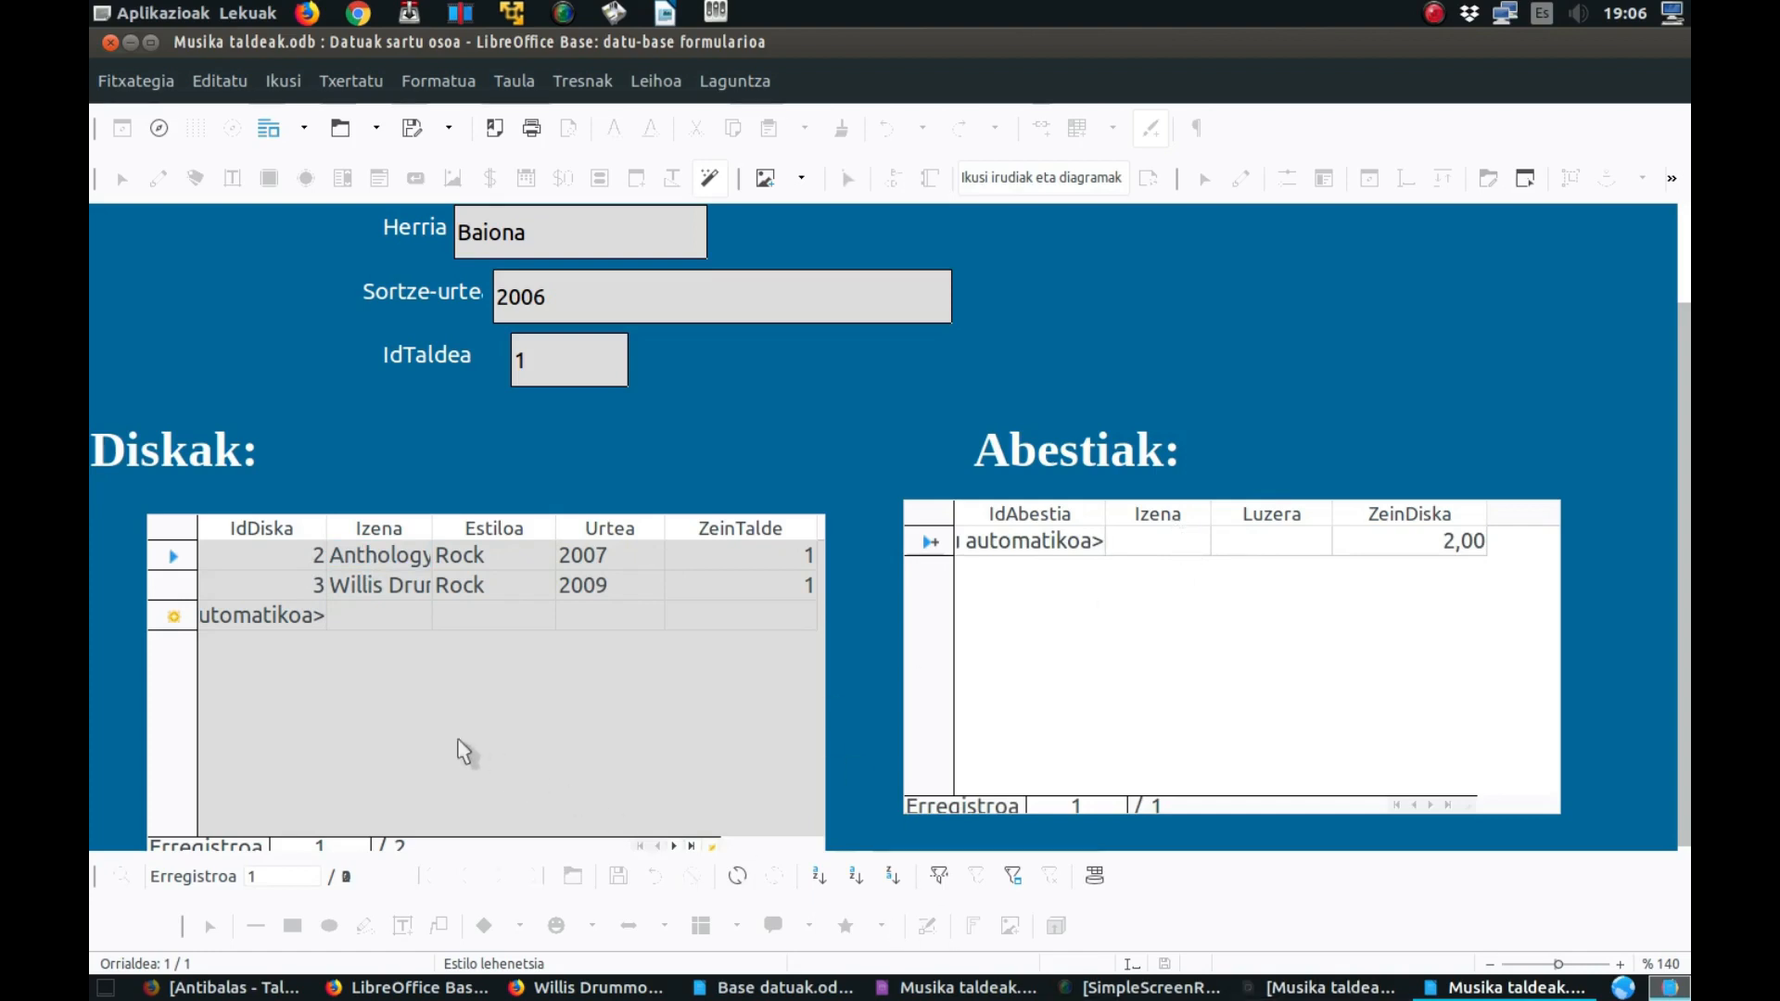
left_click(774, 988)
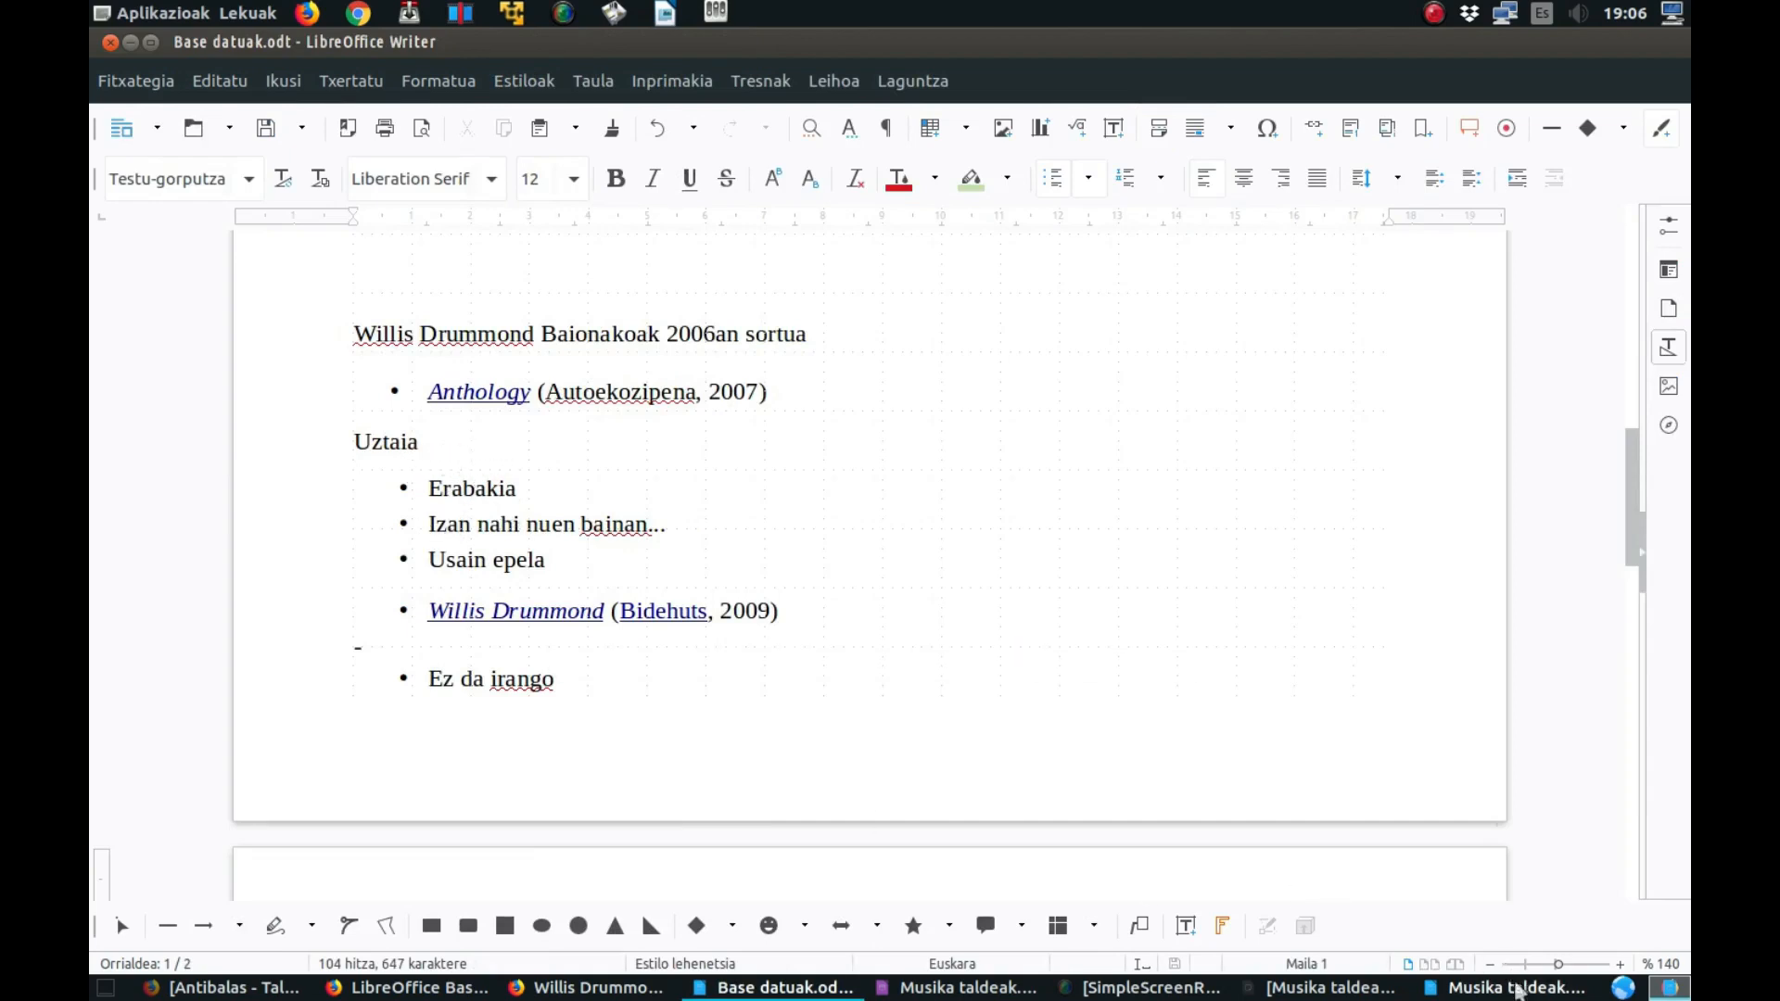
left_click(1507, 988)
type("Uztaia")
left_click(1138, 570)
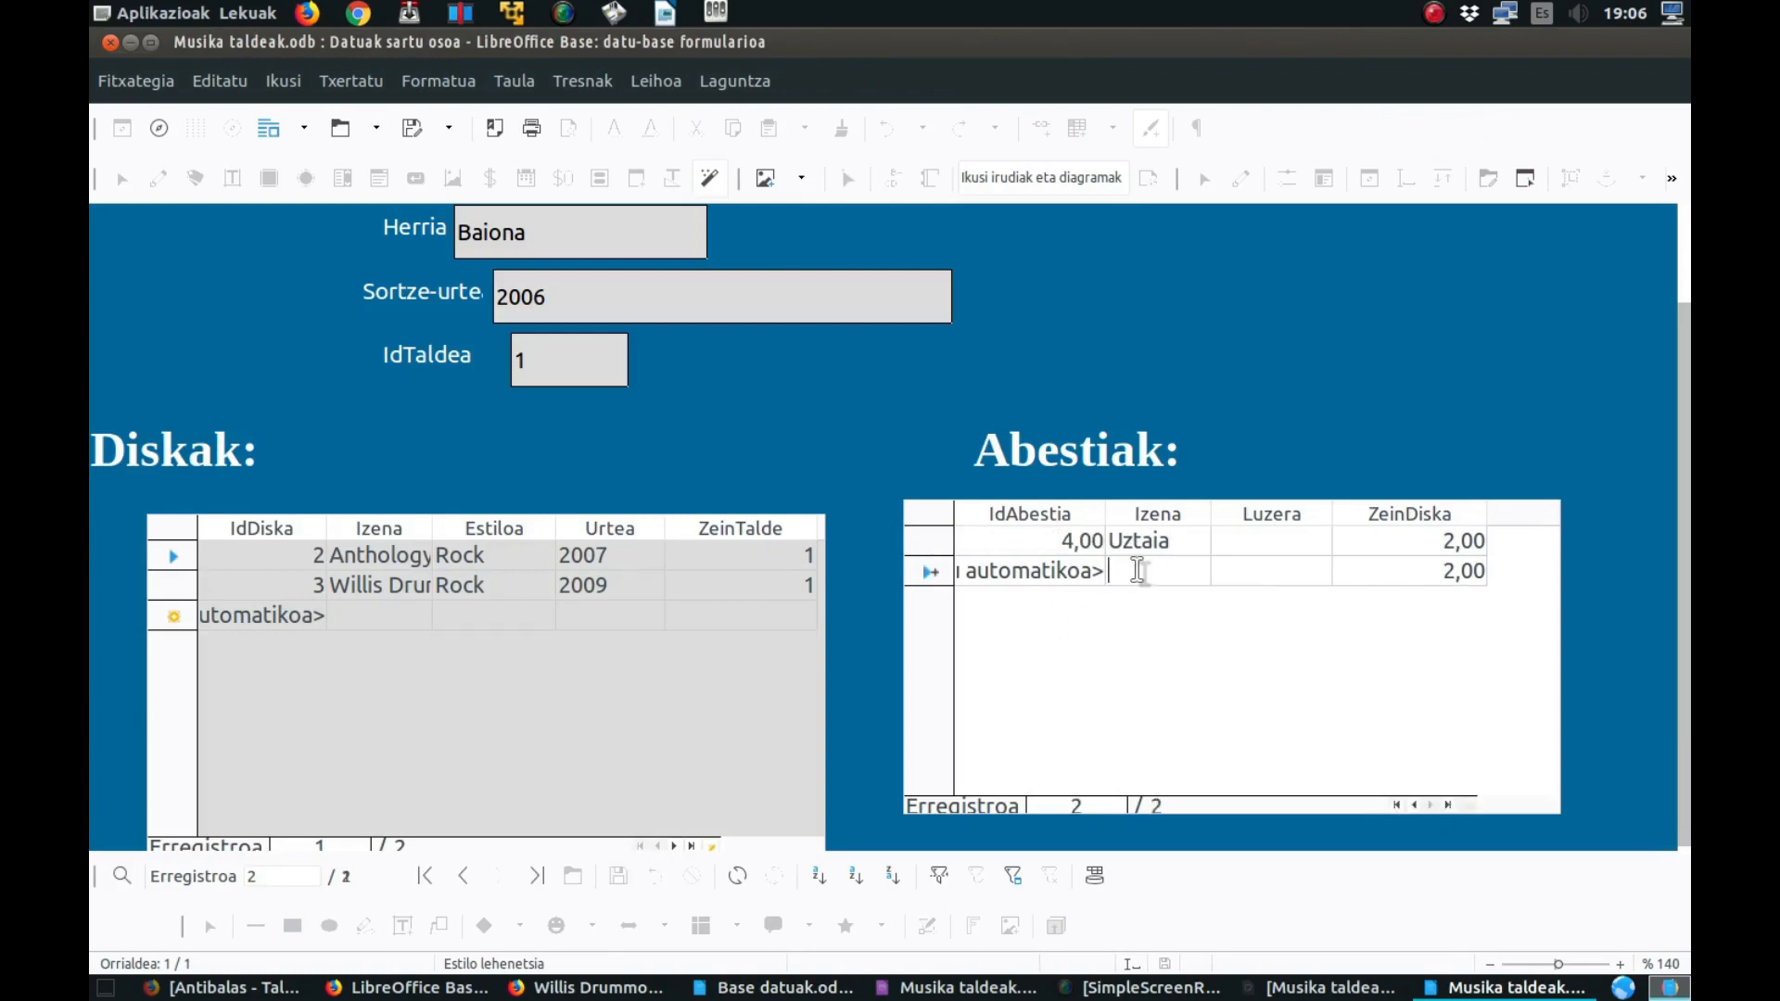
- Add Erabakia as the second song of Anthology and set Luzera to 3:00 for Uztaia and 5:00 for Erabakia
type("Erabakia")
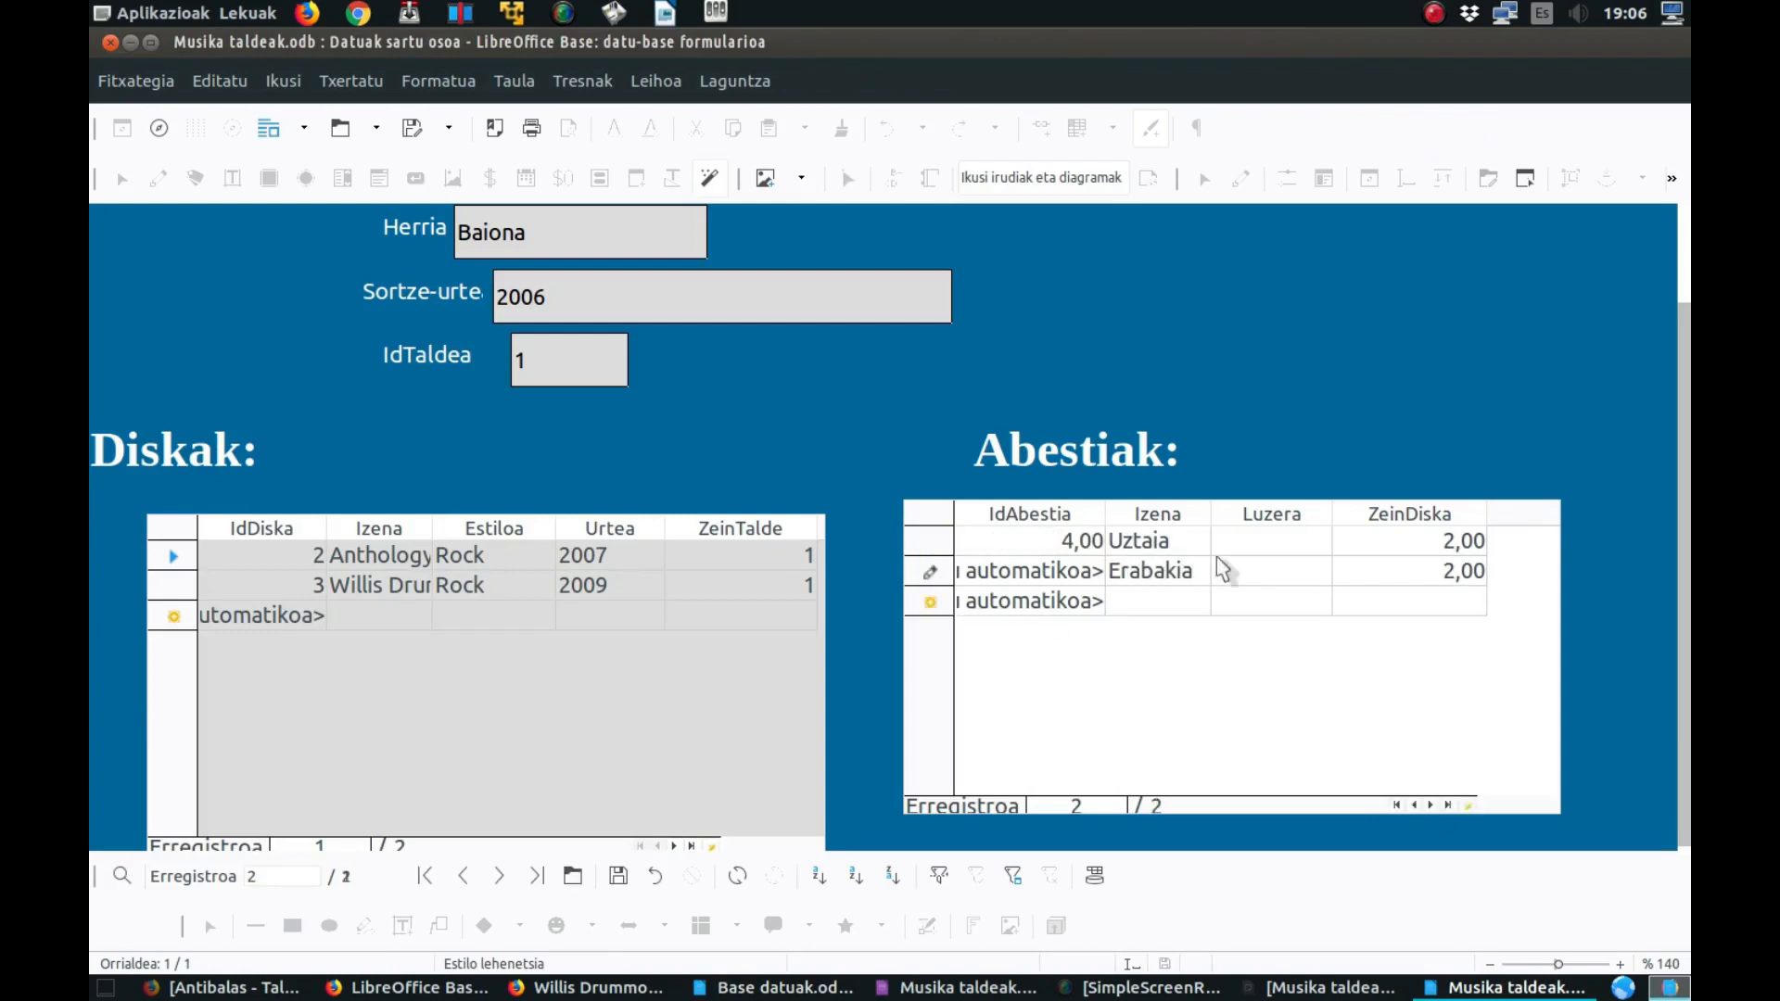
left_click(1271, 553)
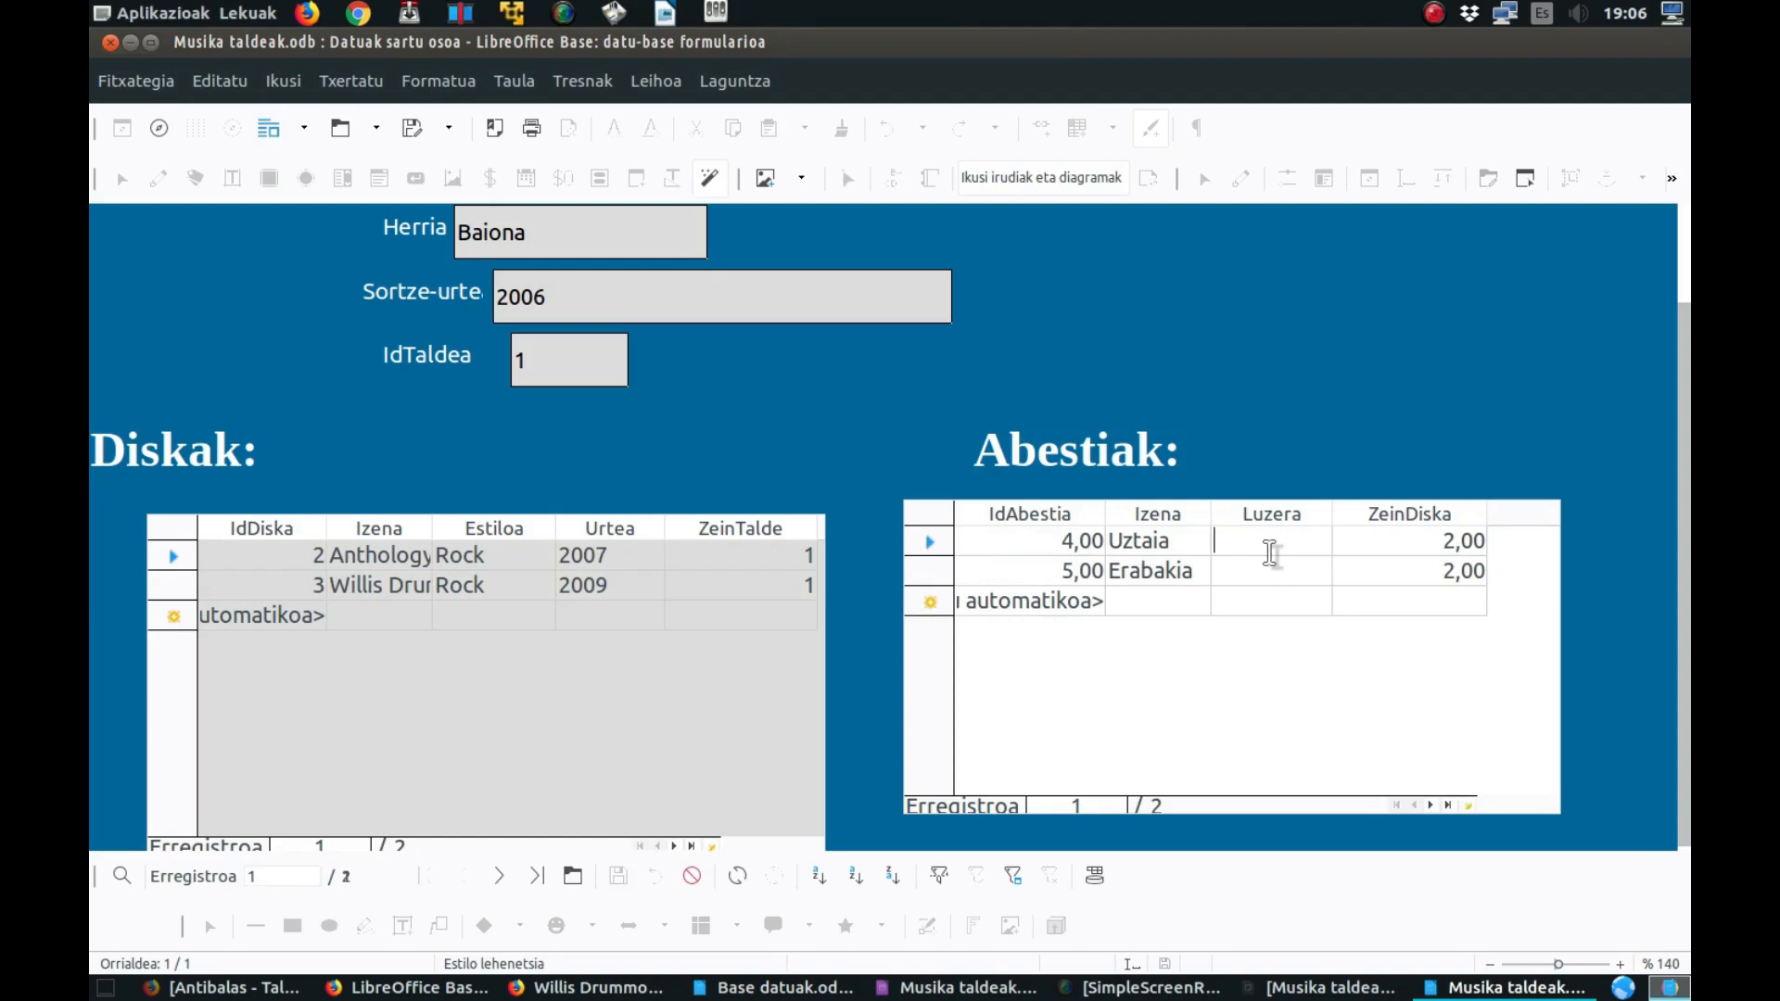
type("3:00")
left_click(1277, 574)
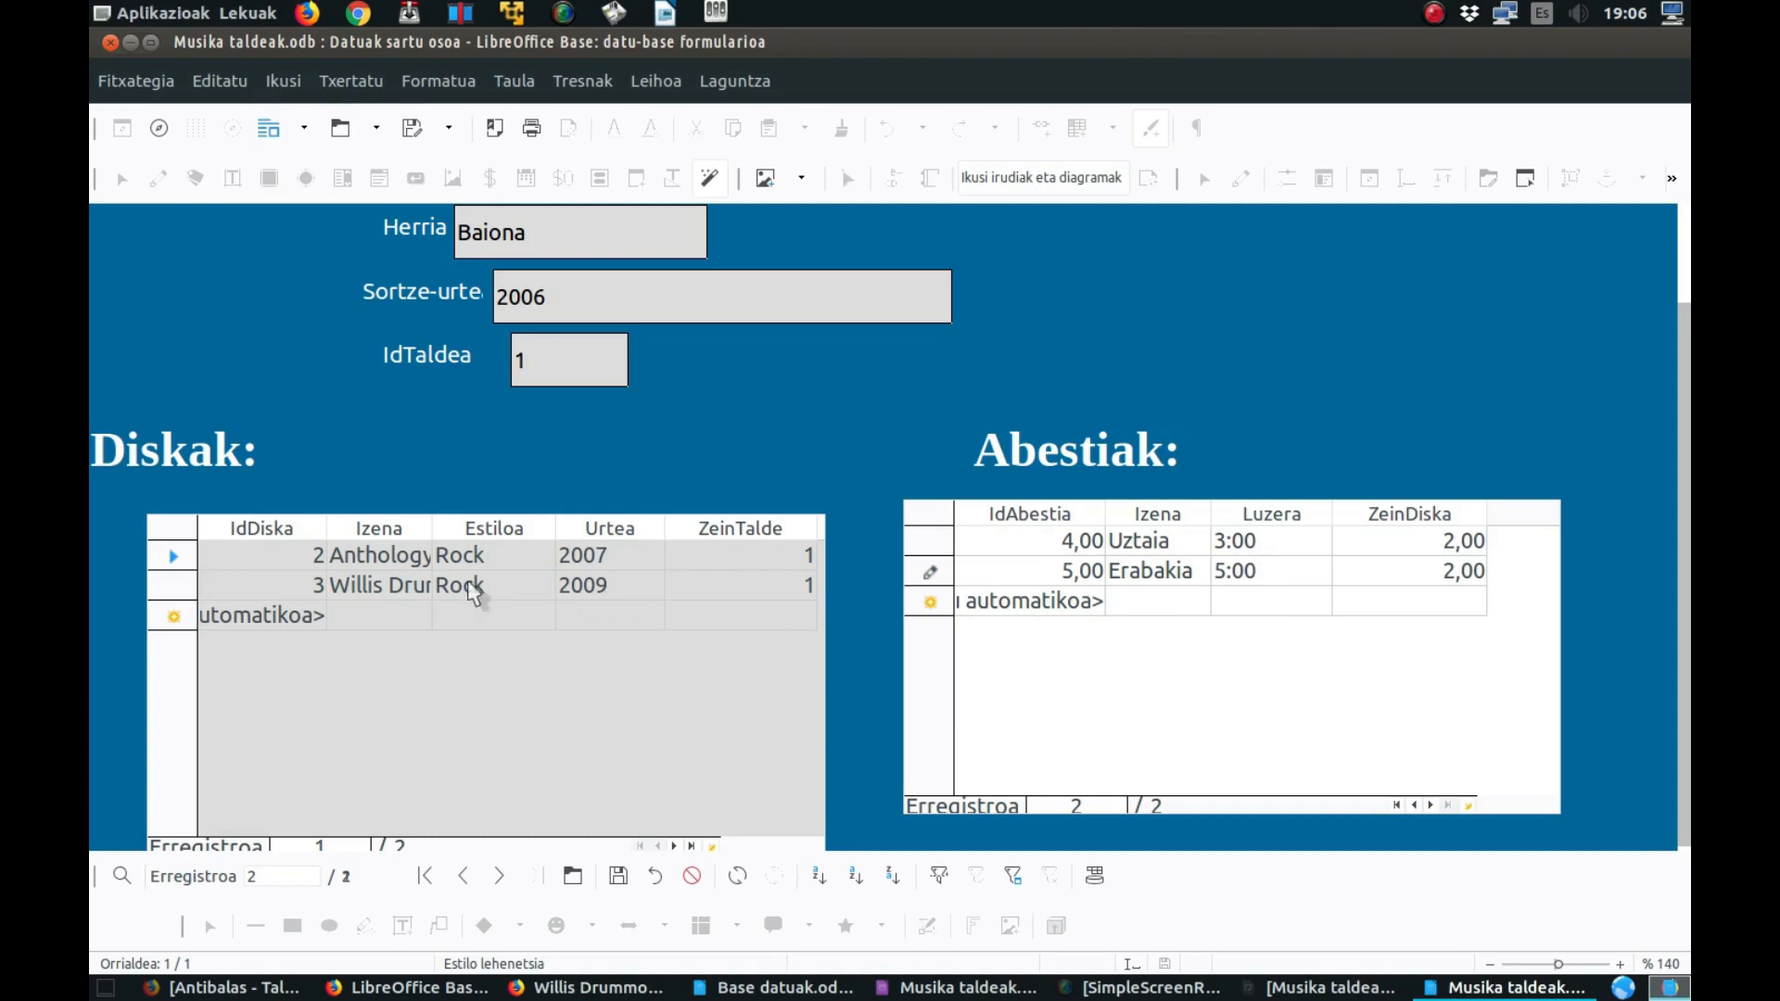
- Select the Willis Drummond disc and enter Ez da irango as its first song, consulting the titles in Base datuak.odt in Writer
left_click(346, 593)
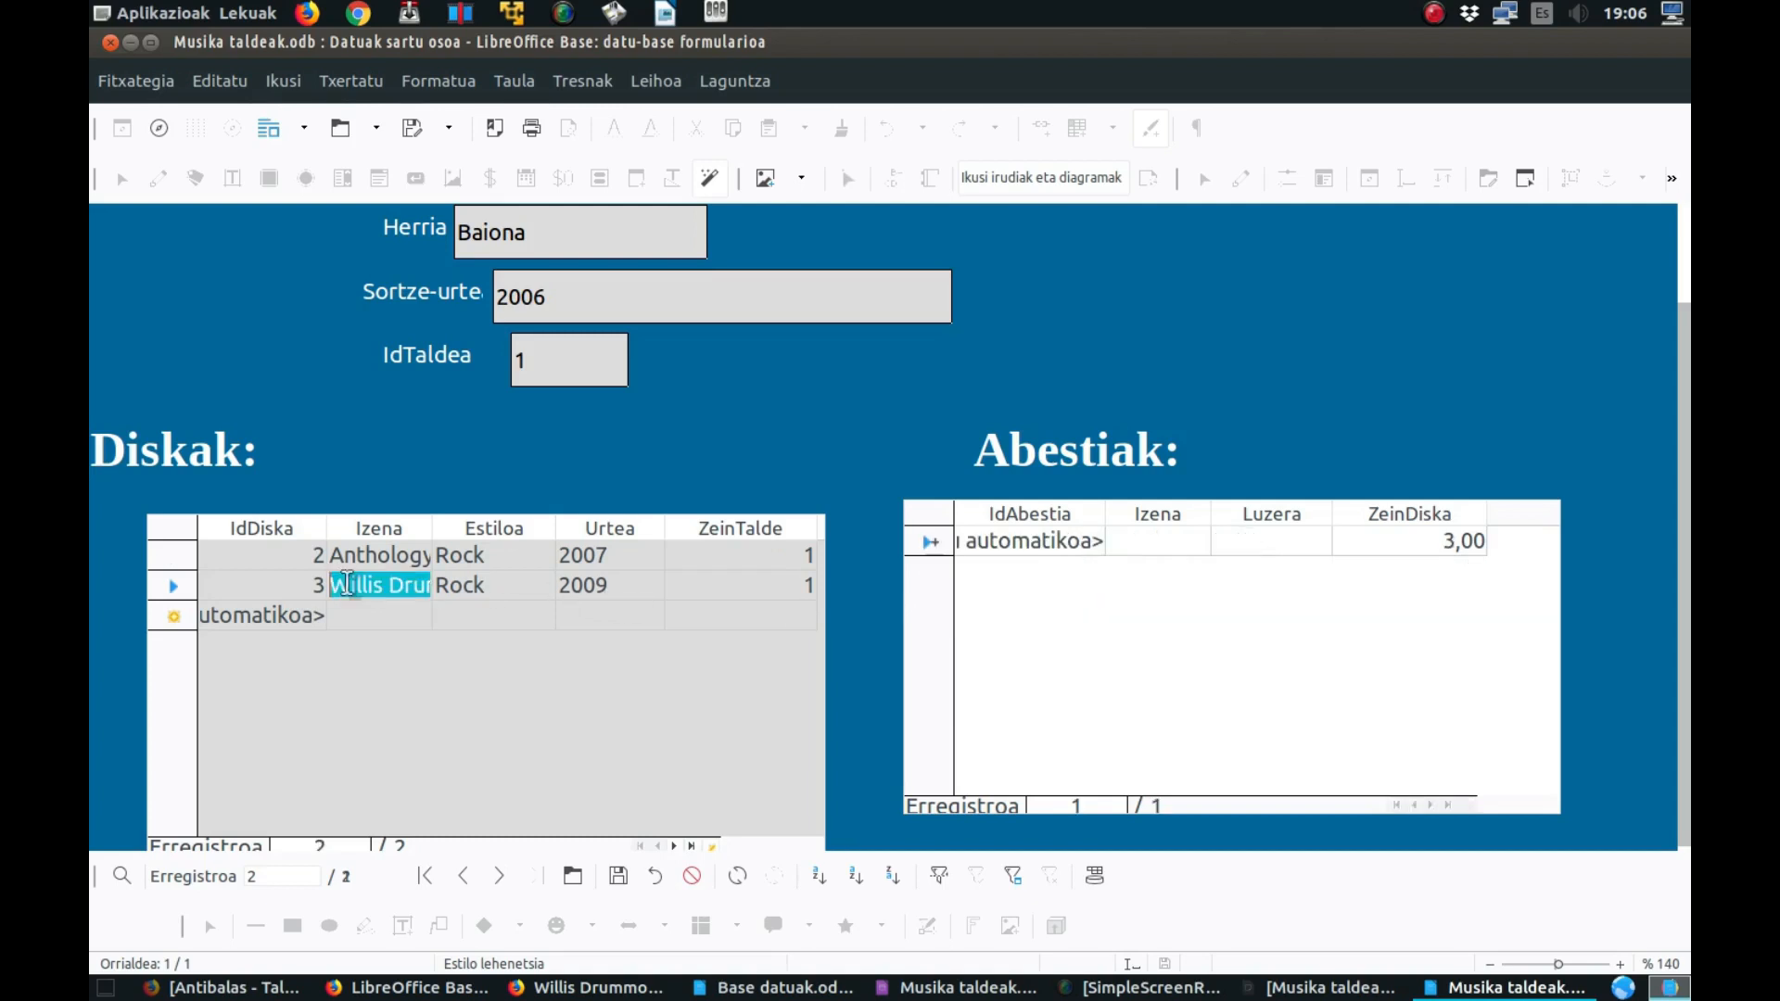
left_click(1154, 542)
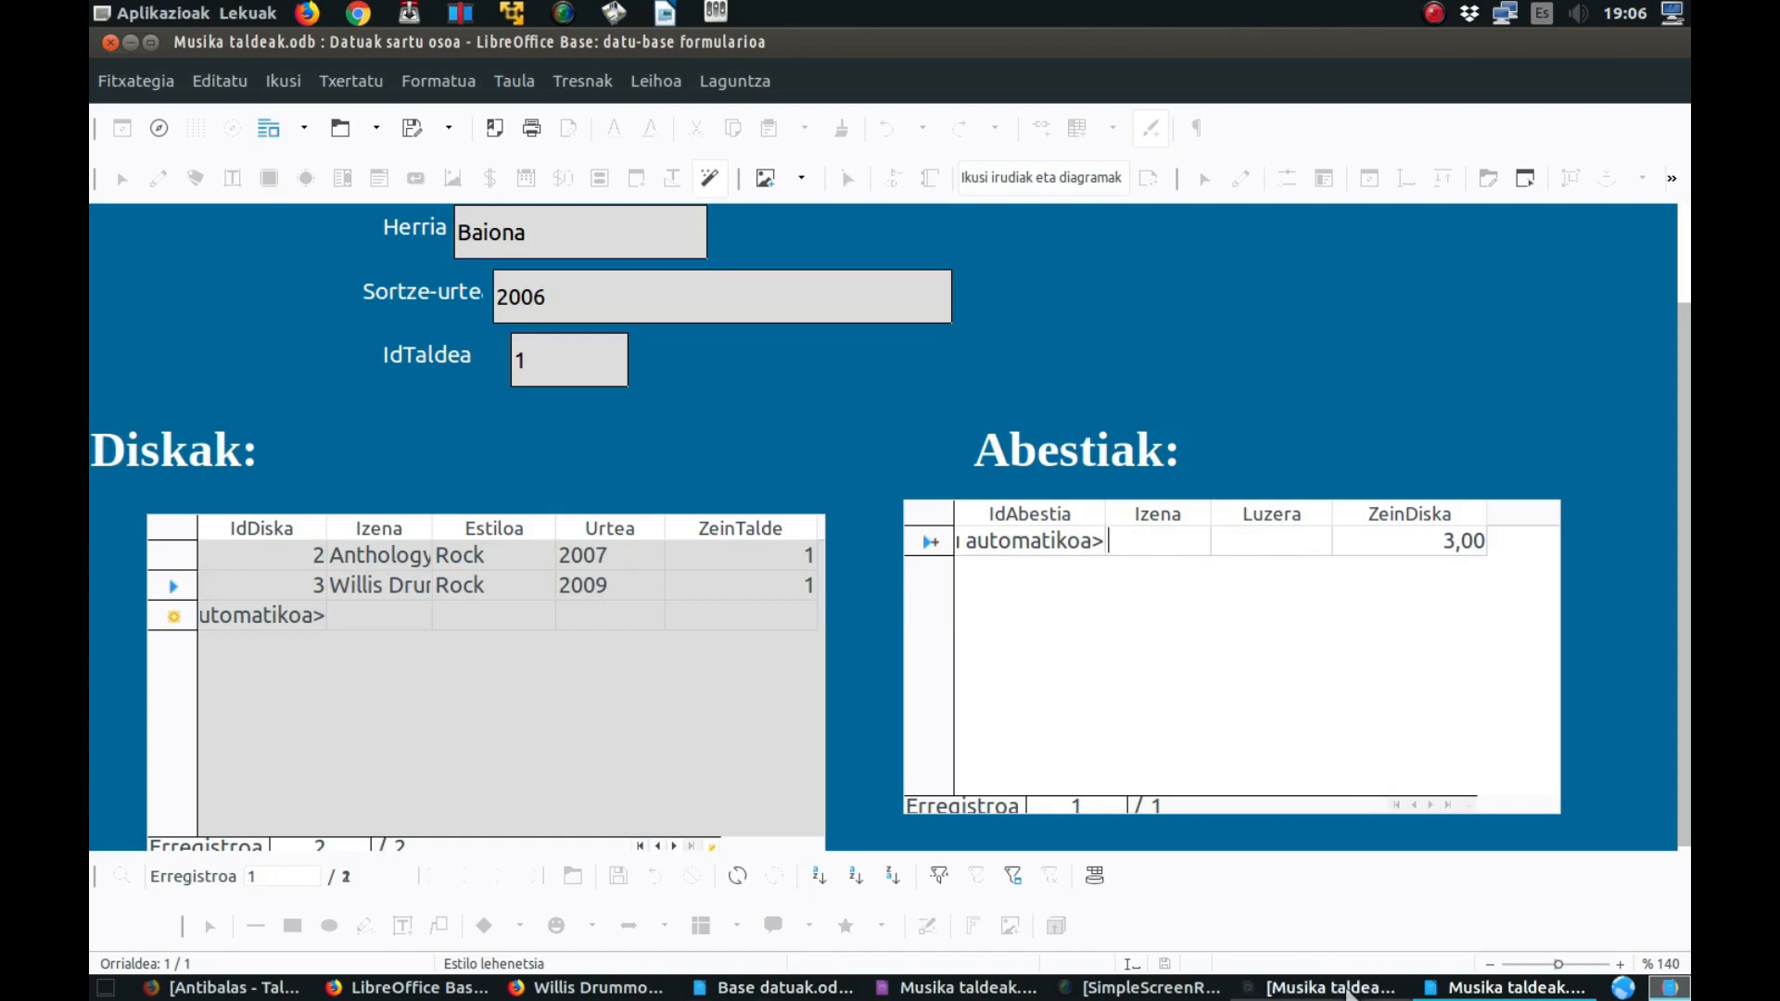
left_click(806, 990)
scroll(588, 608, "down", 6)
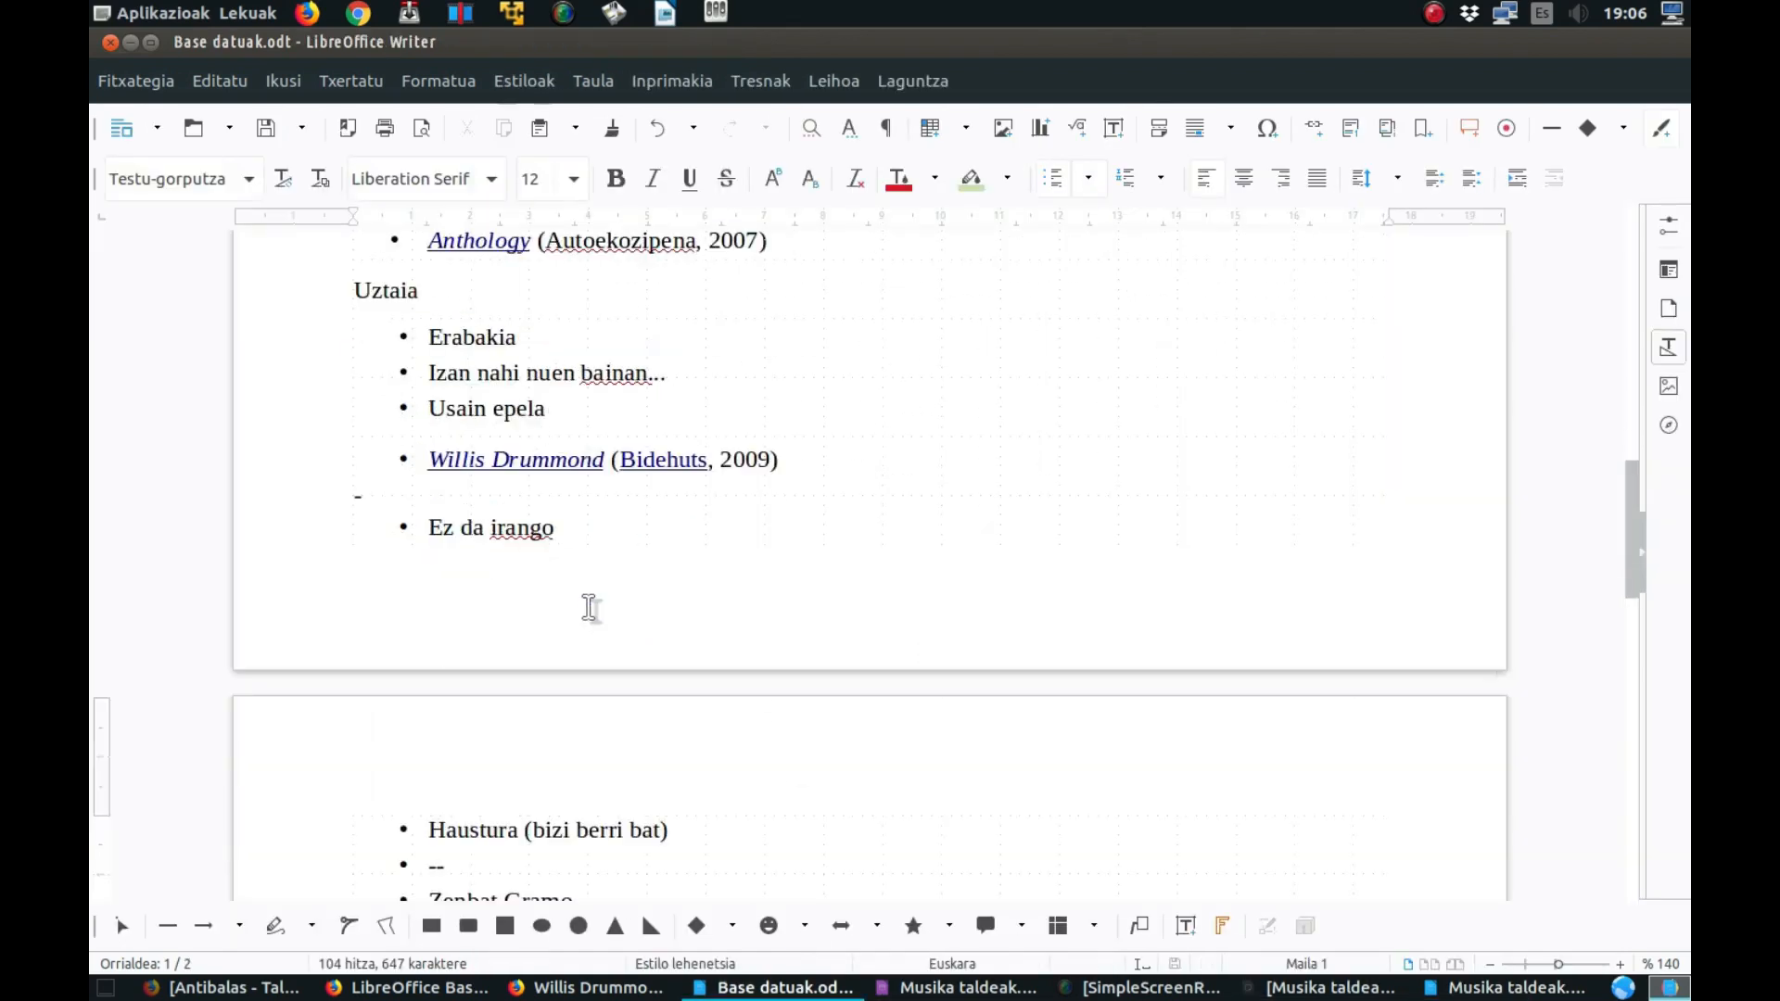
left_click(1504, 988)
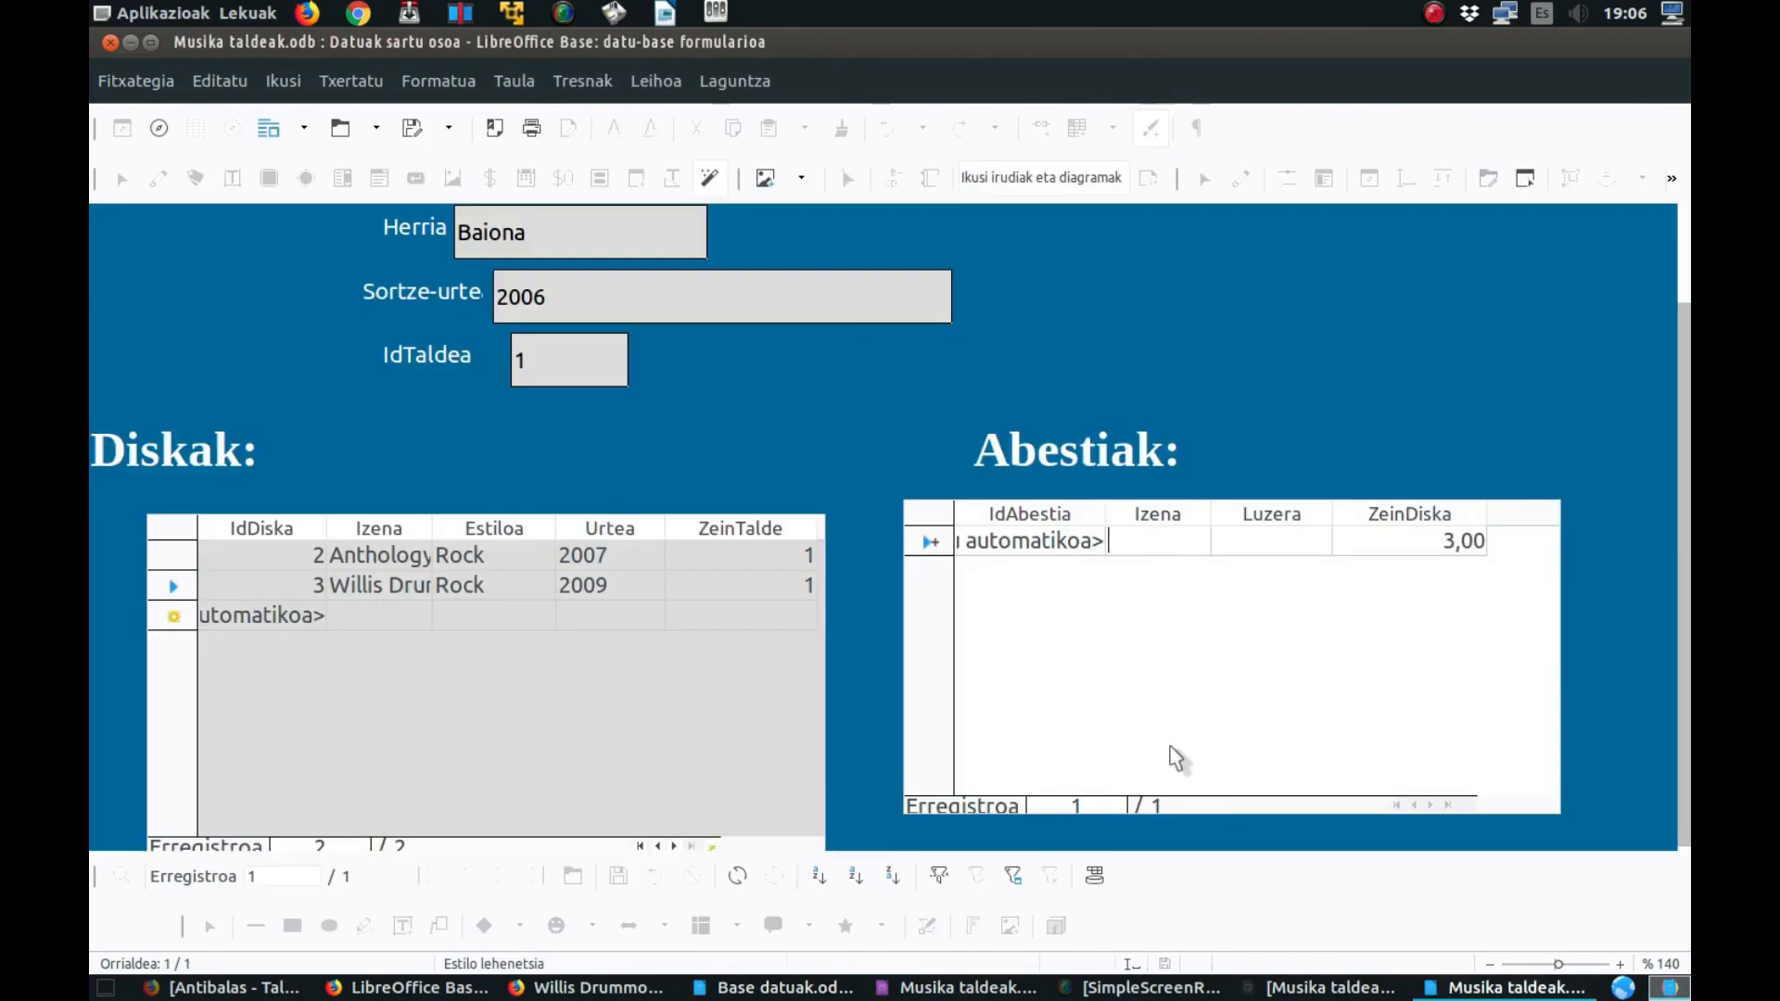
type("Ez da irango")
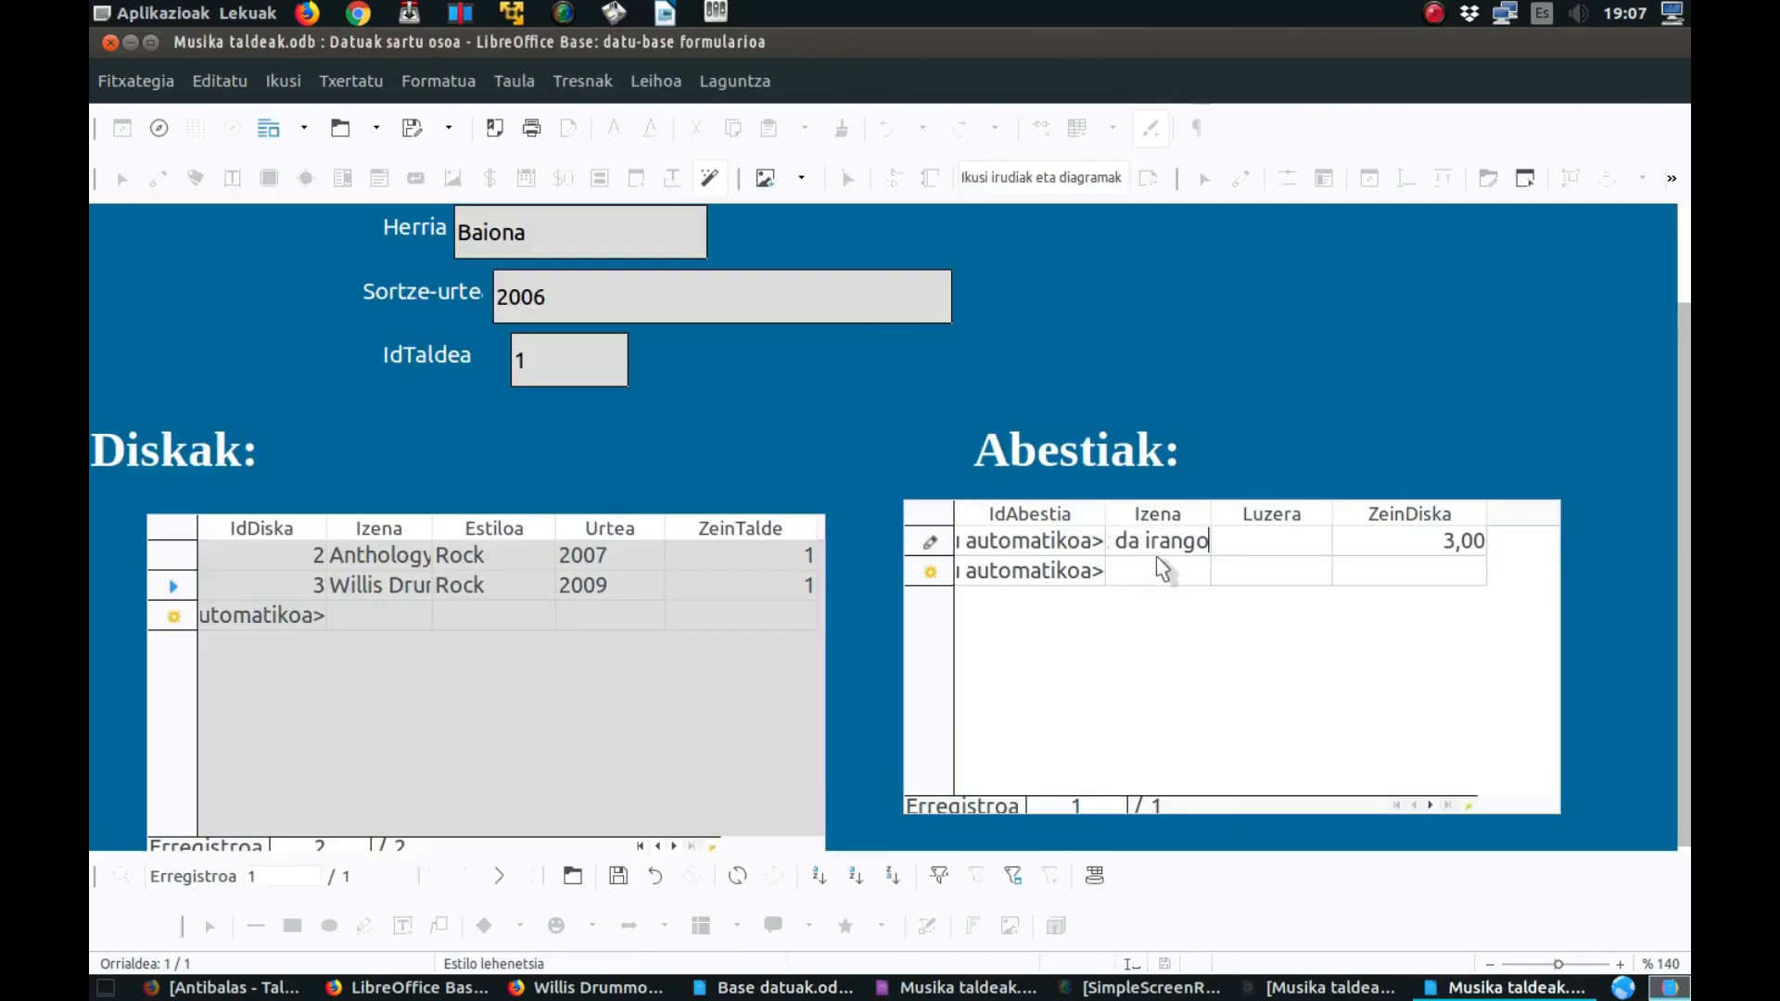
- Add Haustura as the disc's second song and set Luzera to 4:27 for Ez da irango and 6:00 for Haustura
left_click(1152, 570)
type("Haustura")
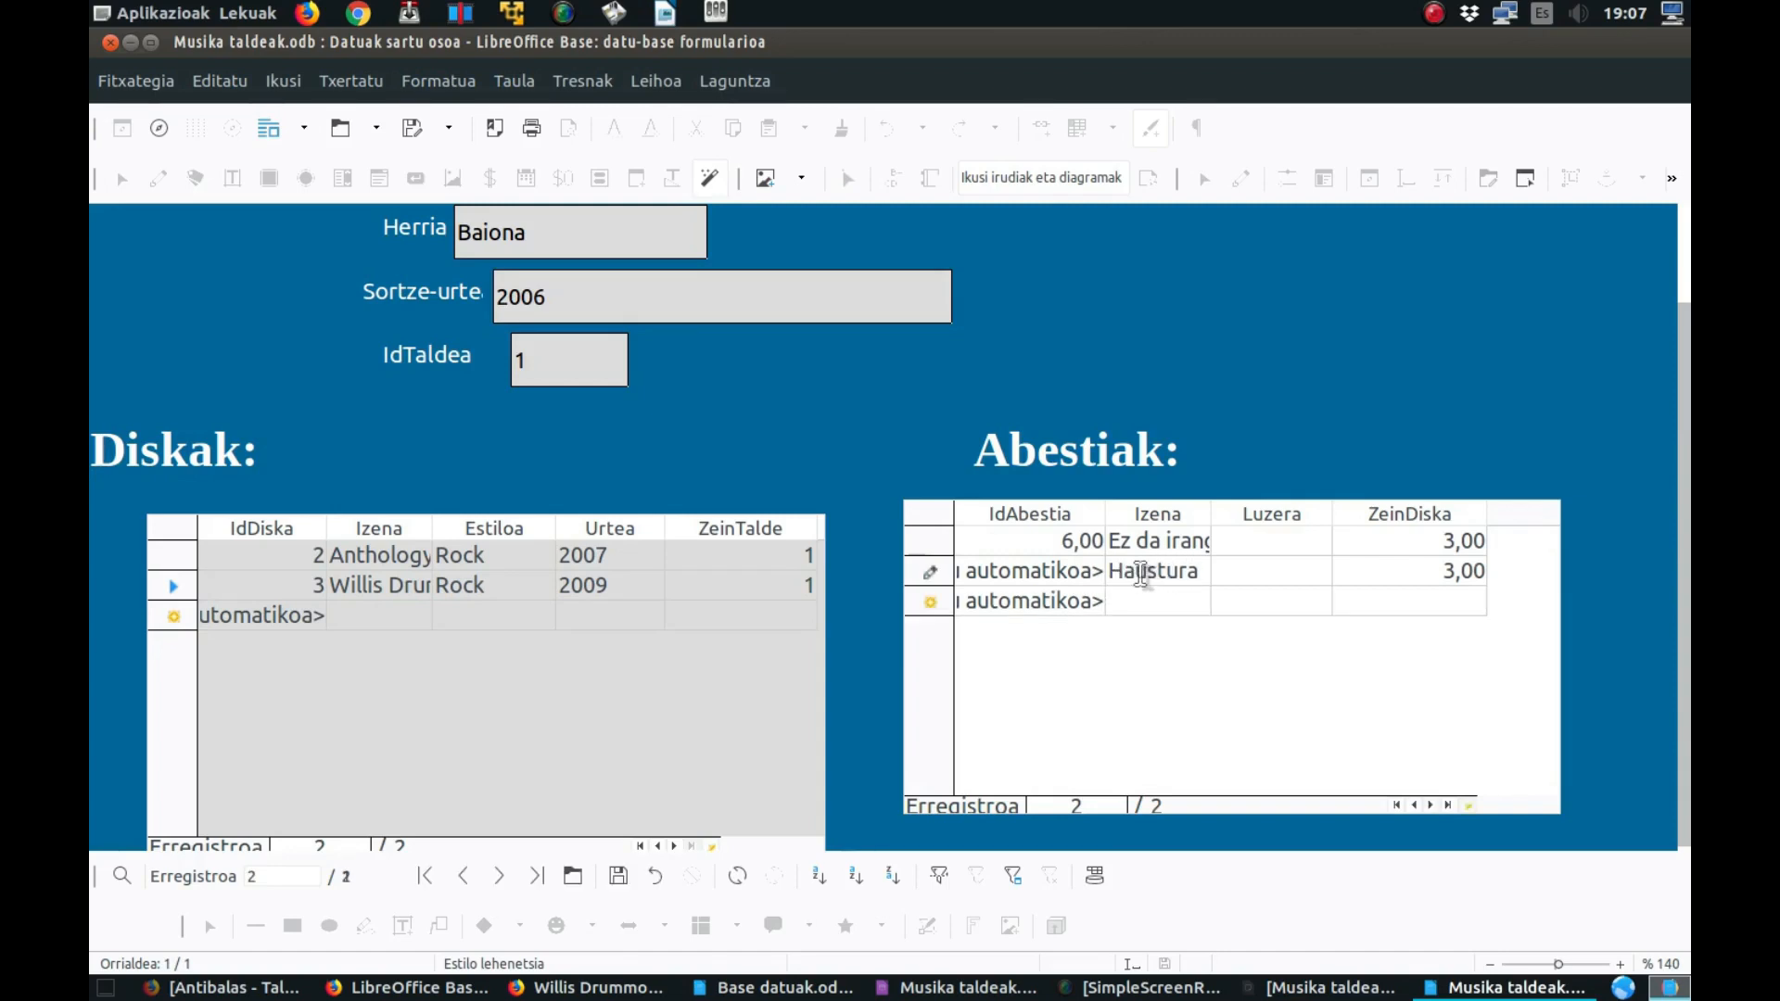
left_click(1260, 547)
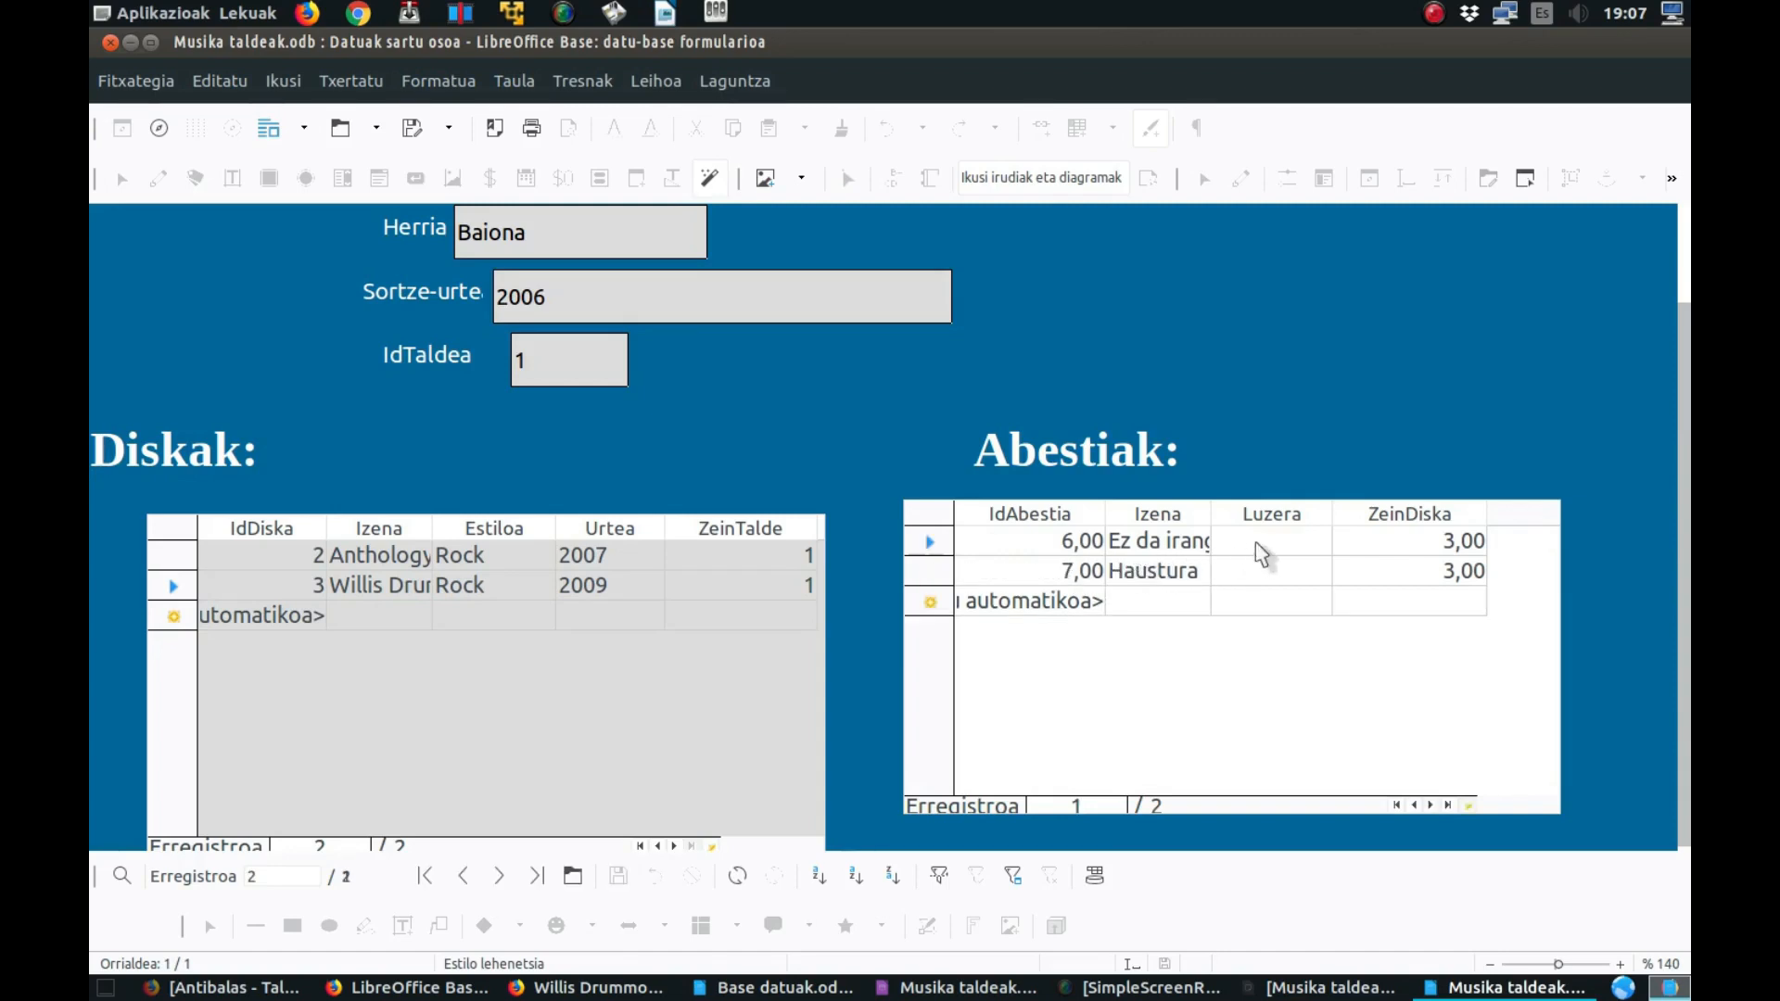
left_click(1308, 573)
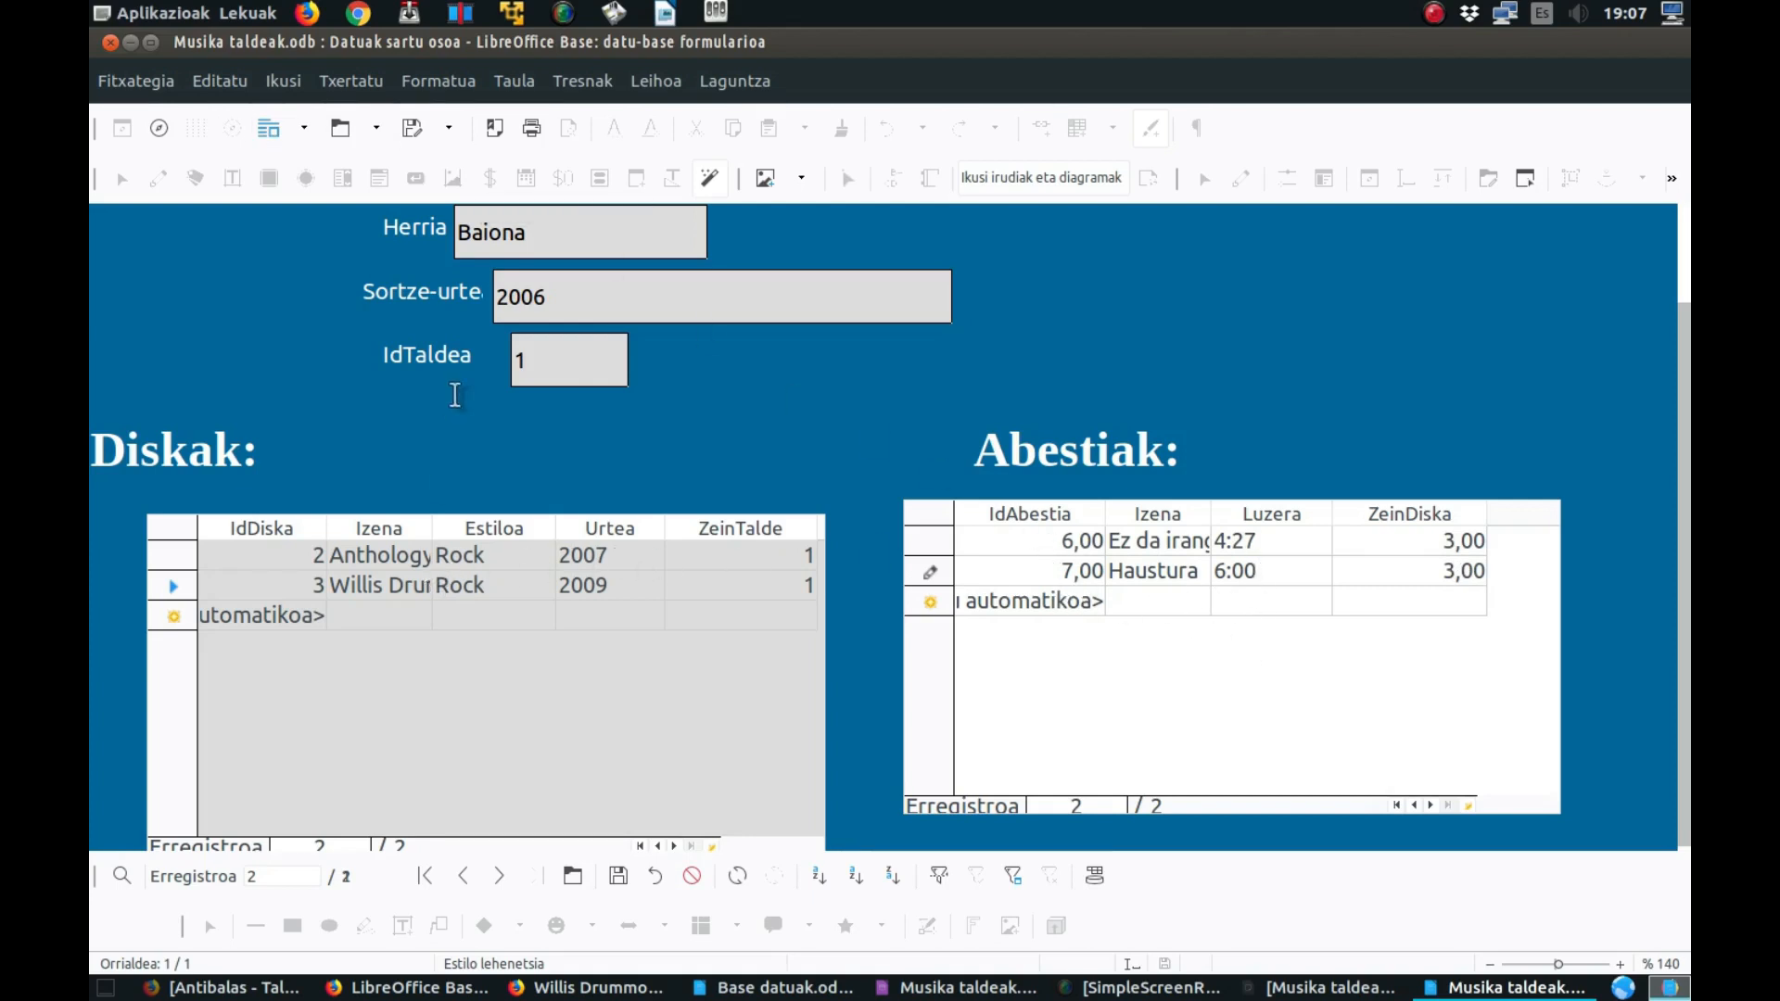
- Close the data entry form, saving the changed record, and reopen Datuak sartu osoa for editing its design
scroll(454, 393, "up", 2)
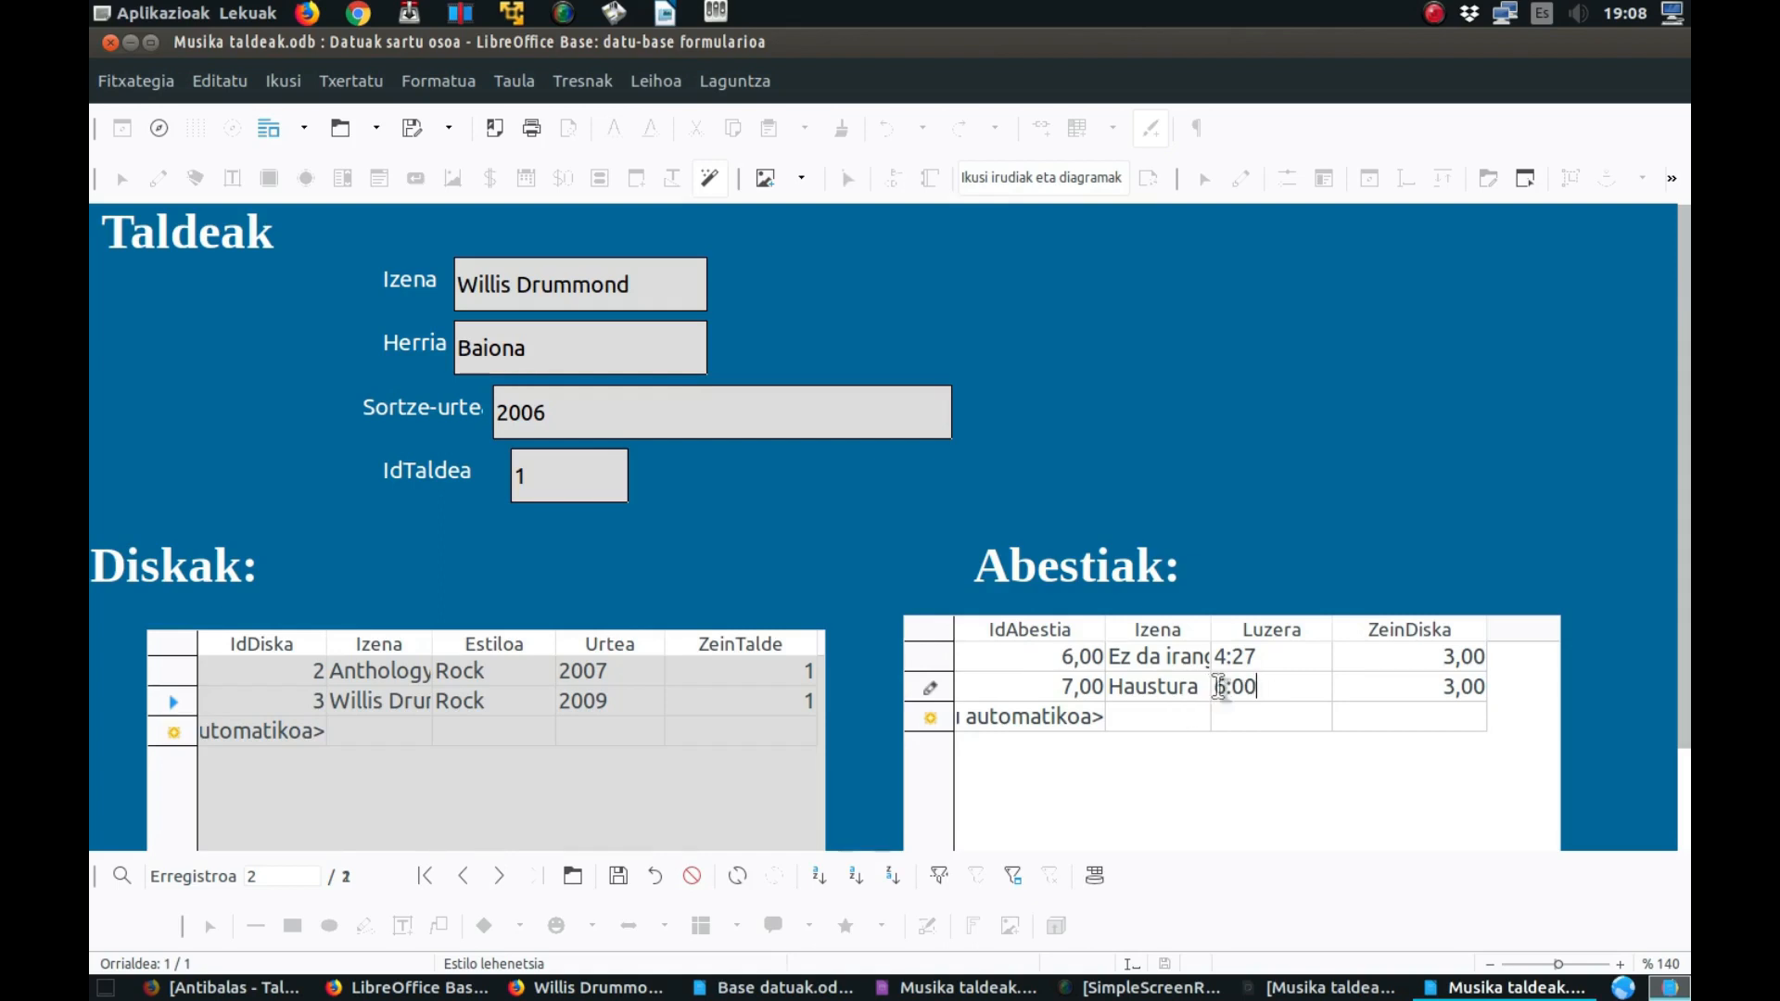
left_click(108, 43)
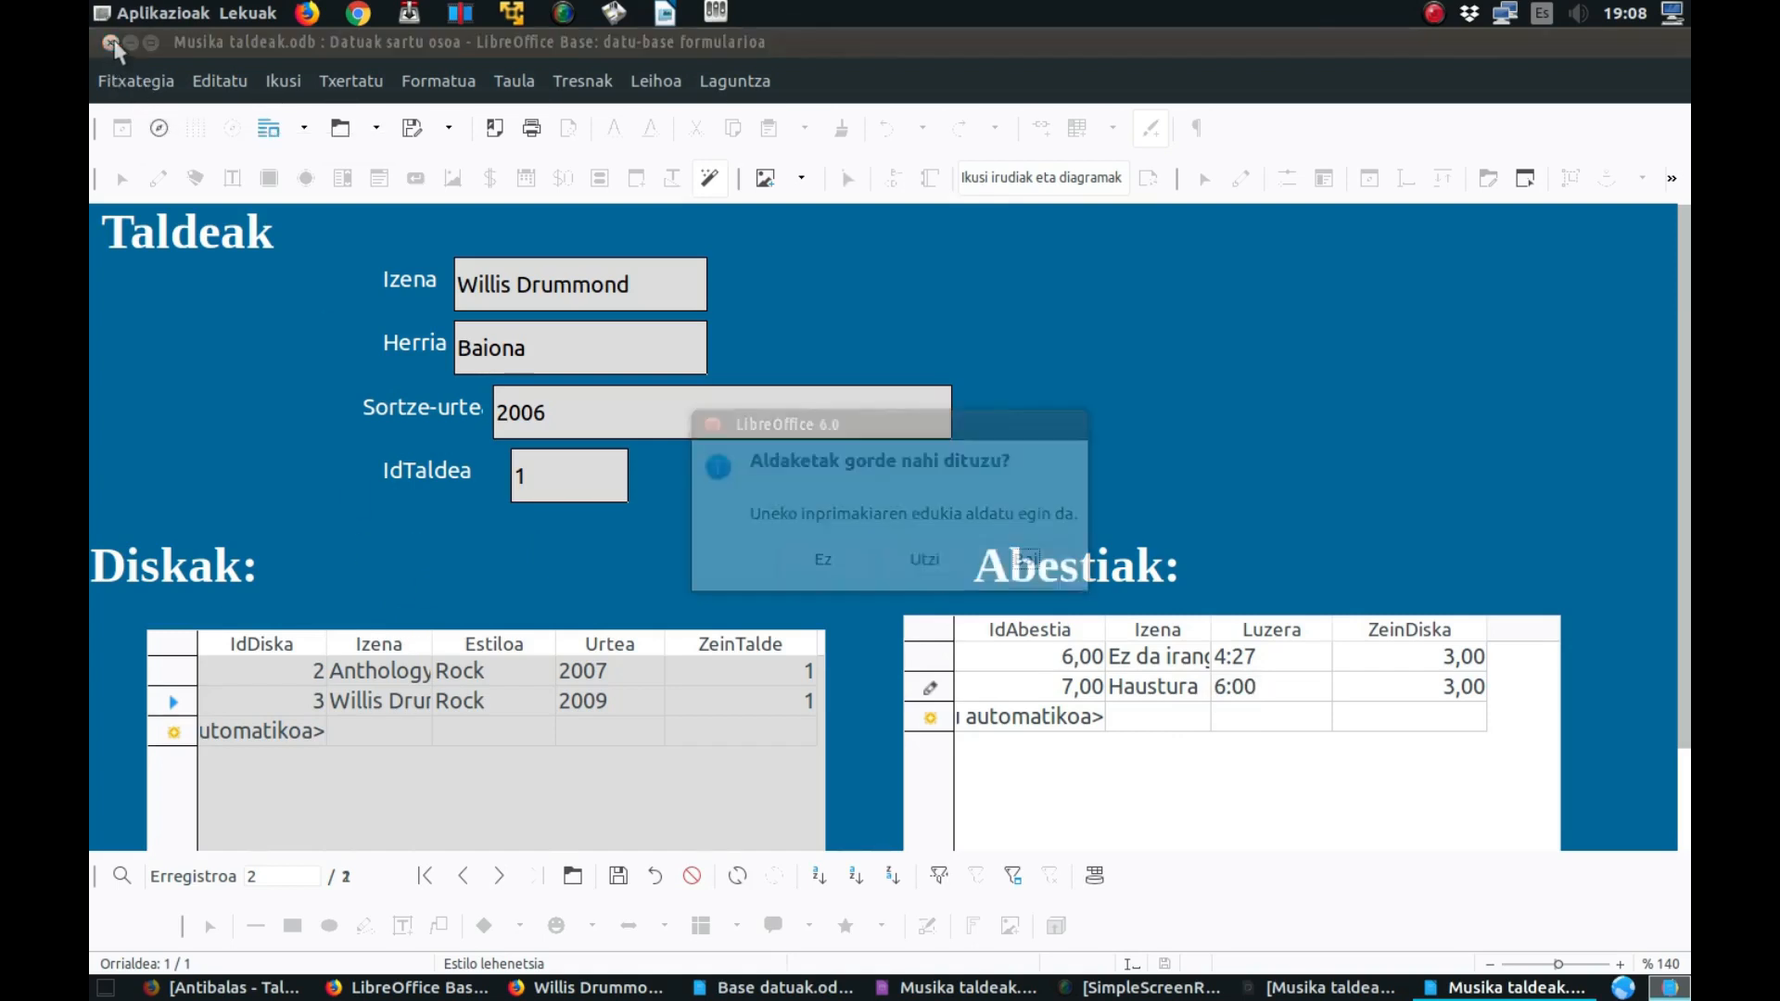
left_click(997, 560)
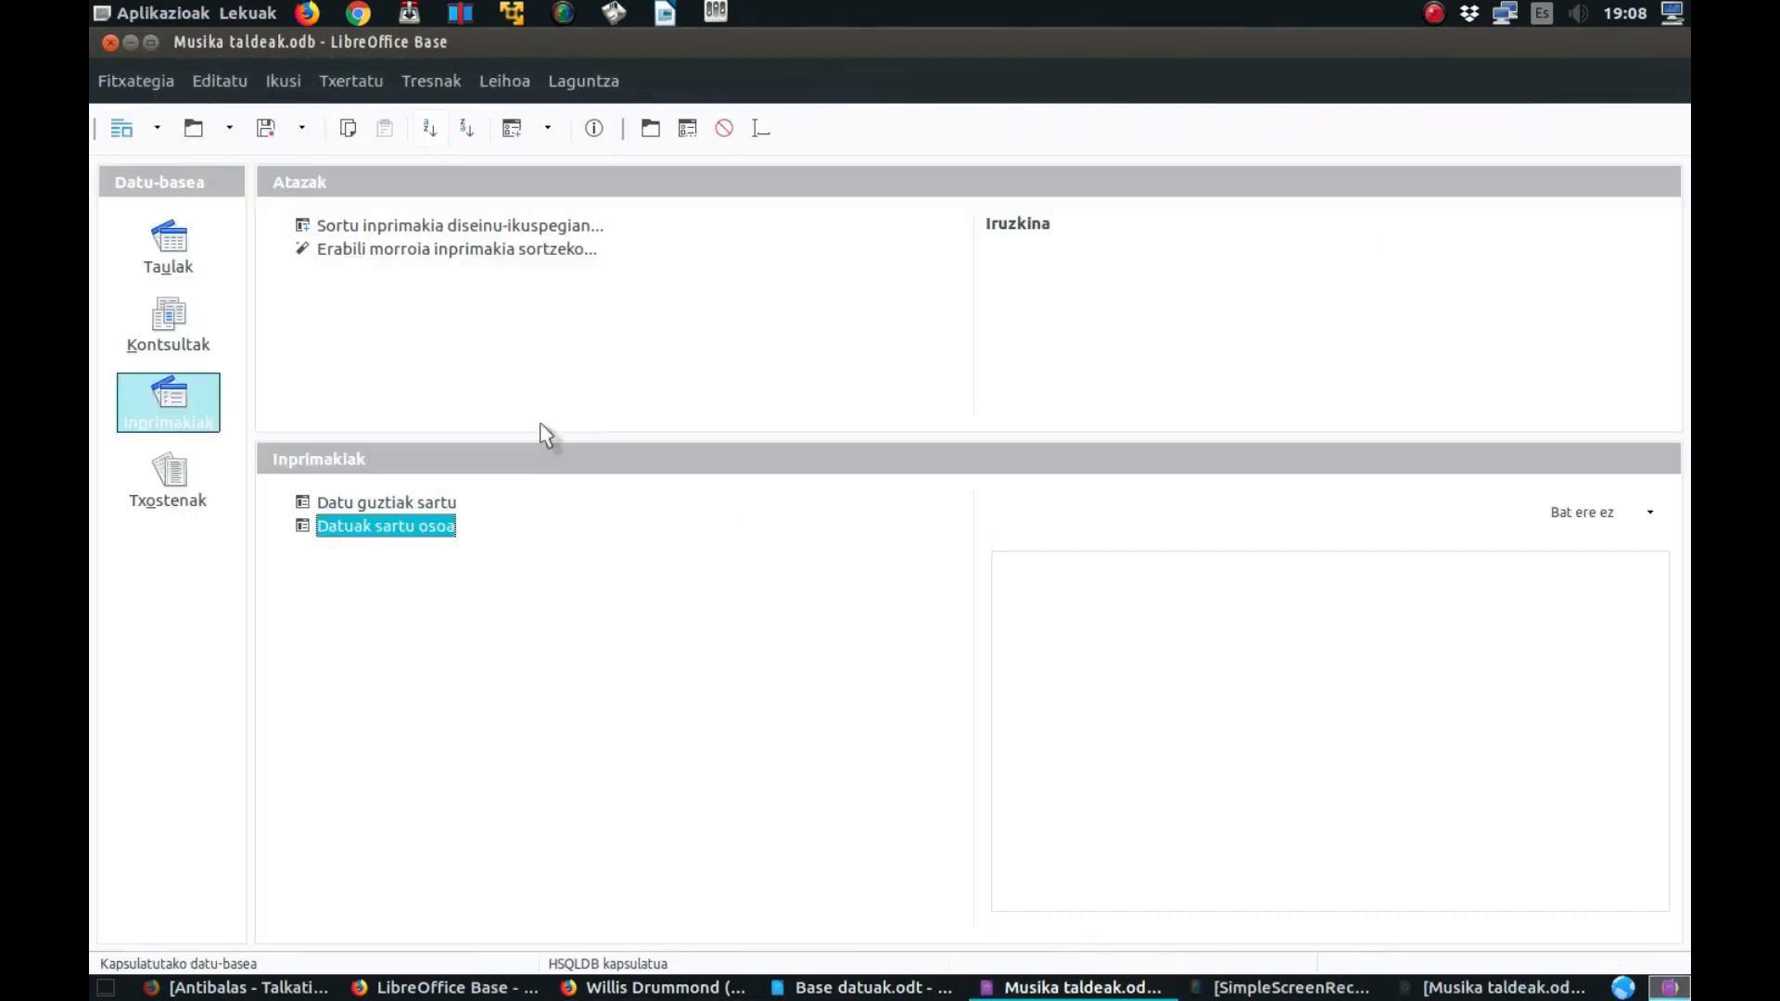
right_click(397, 525)
left_click(456, 637)
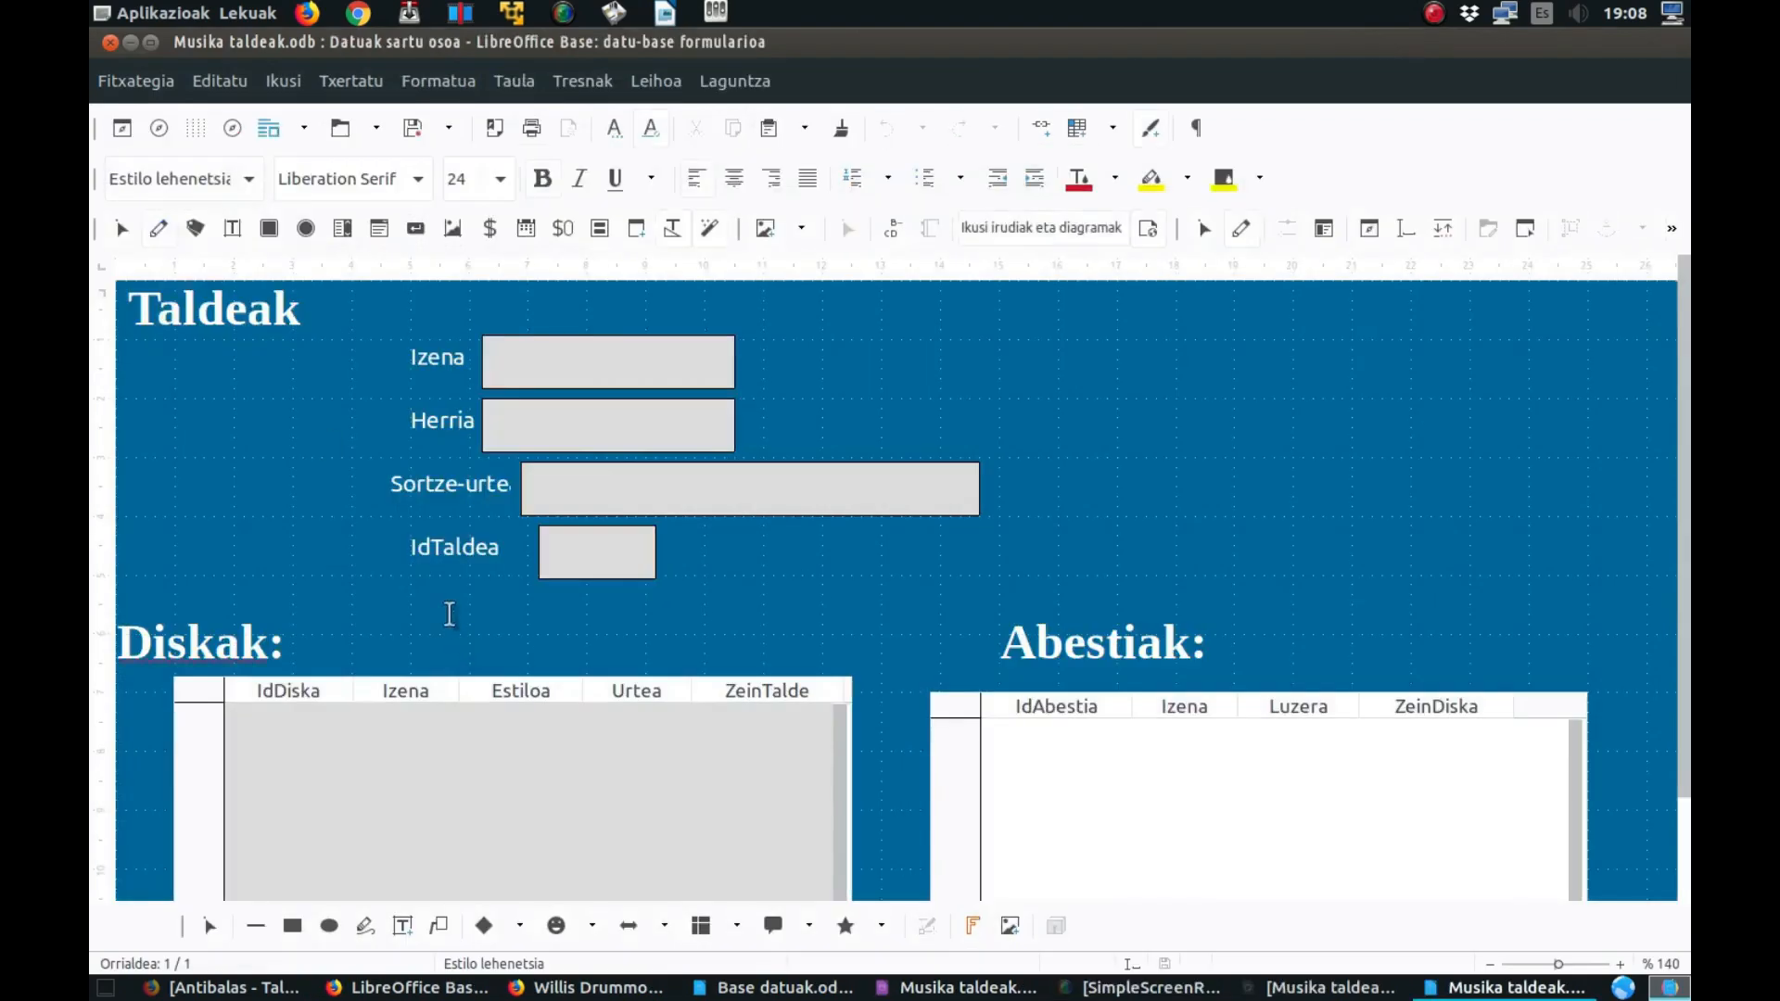
- Examine in the form navigator how SubForm and Inprimakia are nested under MainForm, including their table controls
left_click(122, 130)
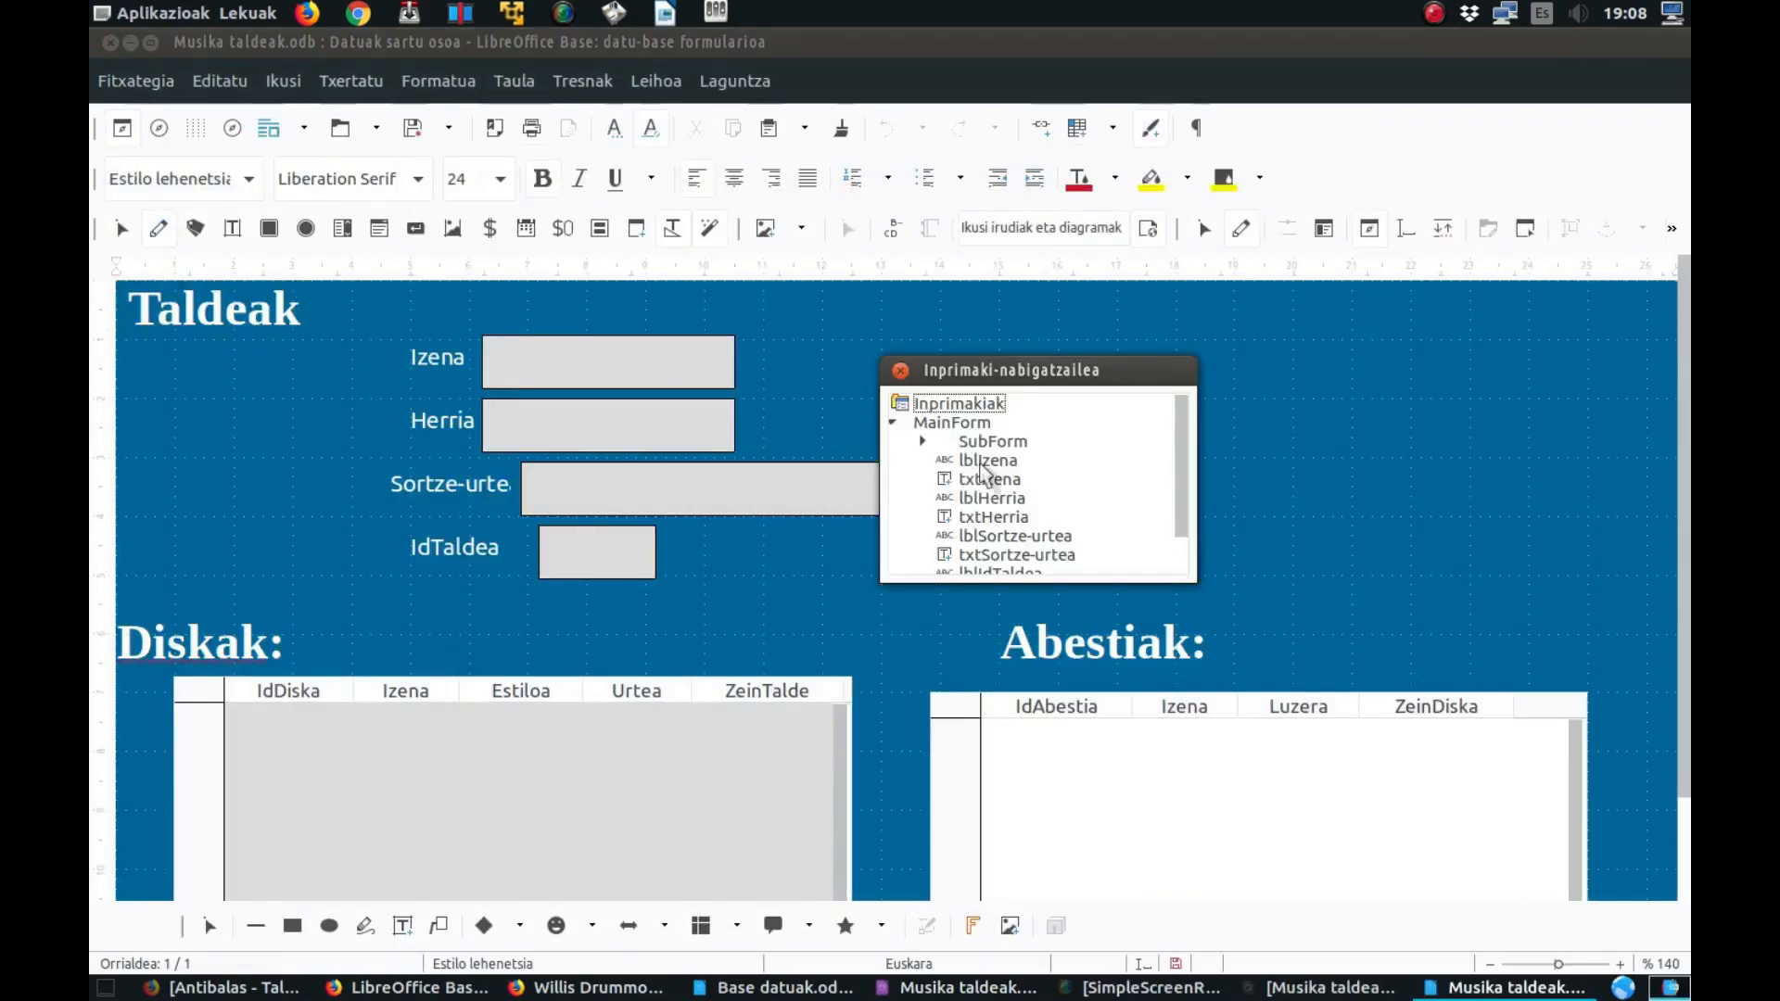
scroll(1187, 473, "down", 1)
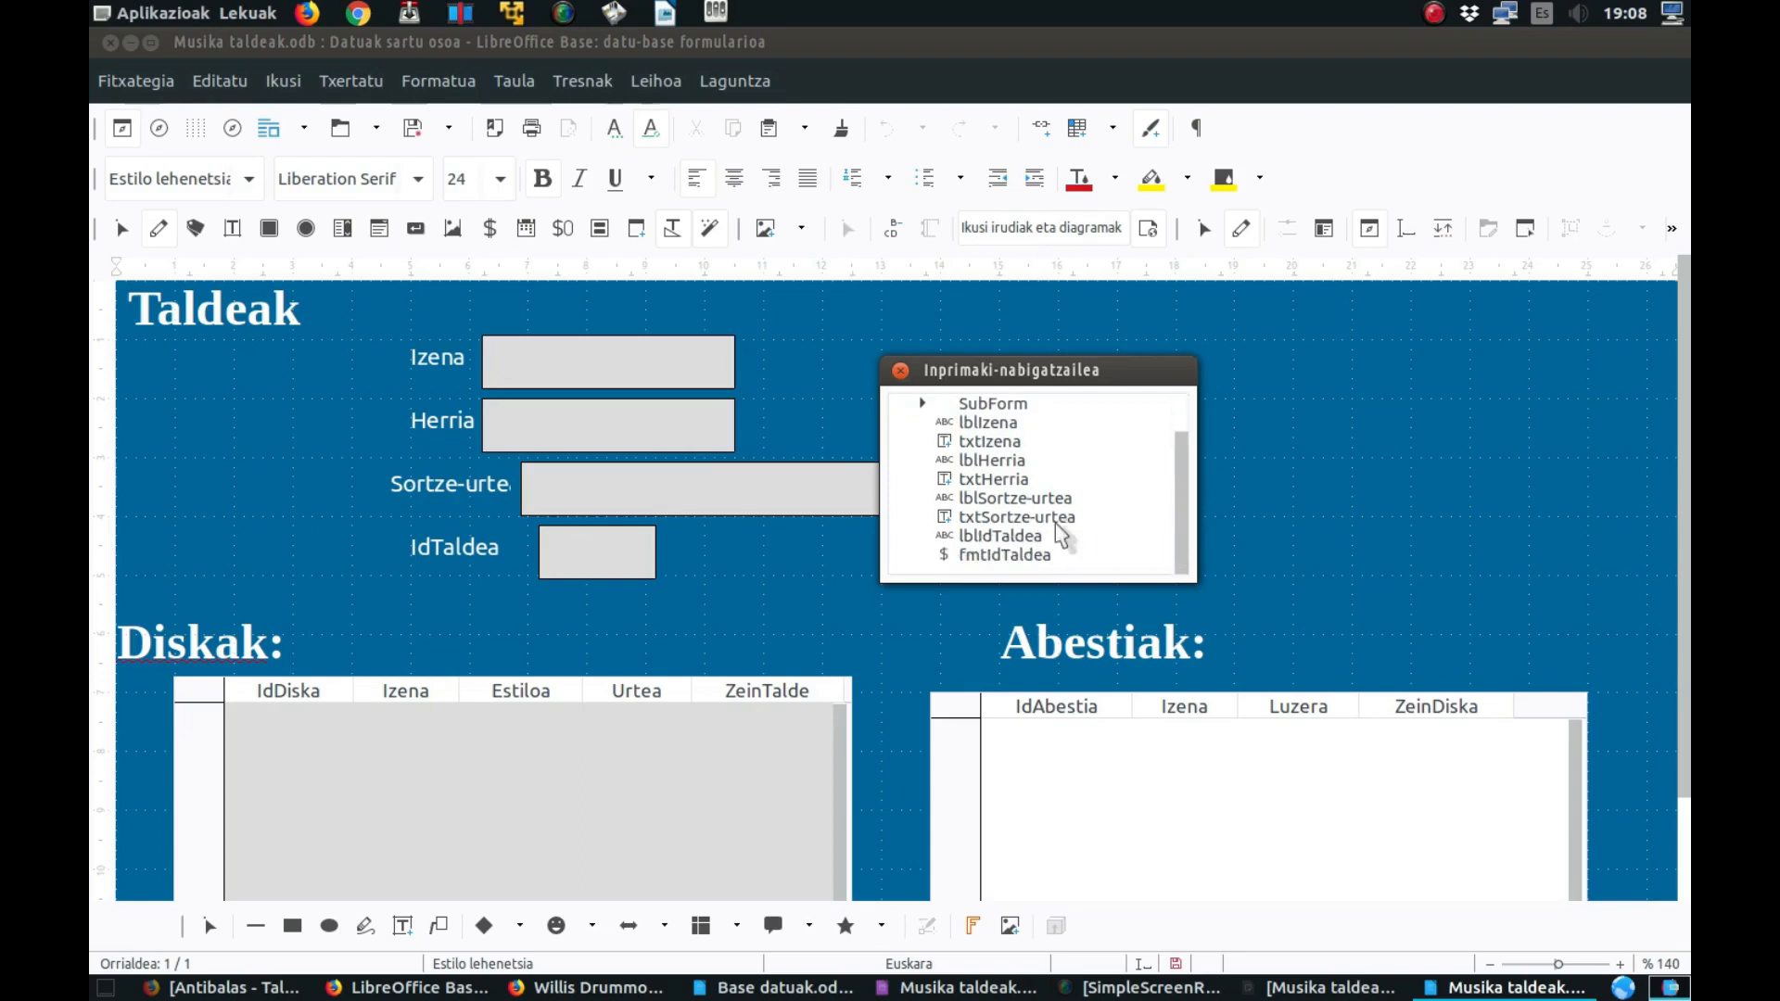
scroll(1185, 500, "up", 1)
left_click(971, 441)
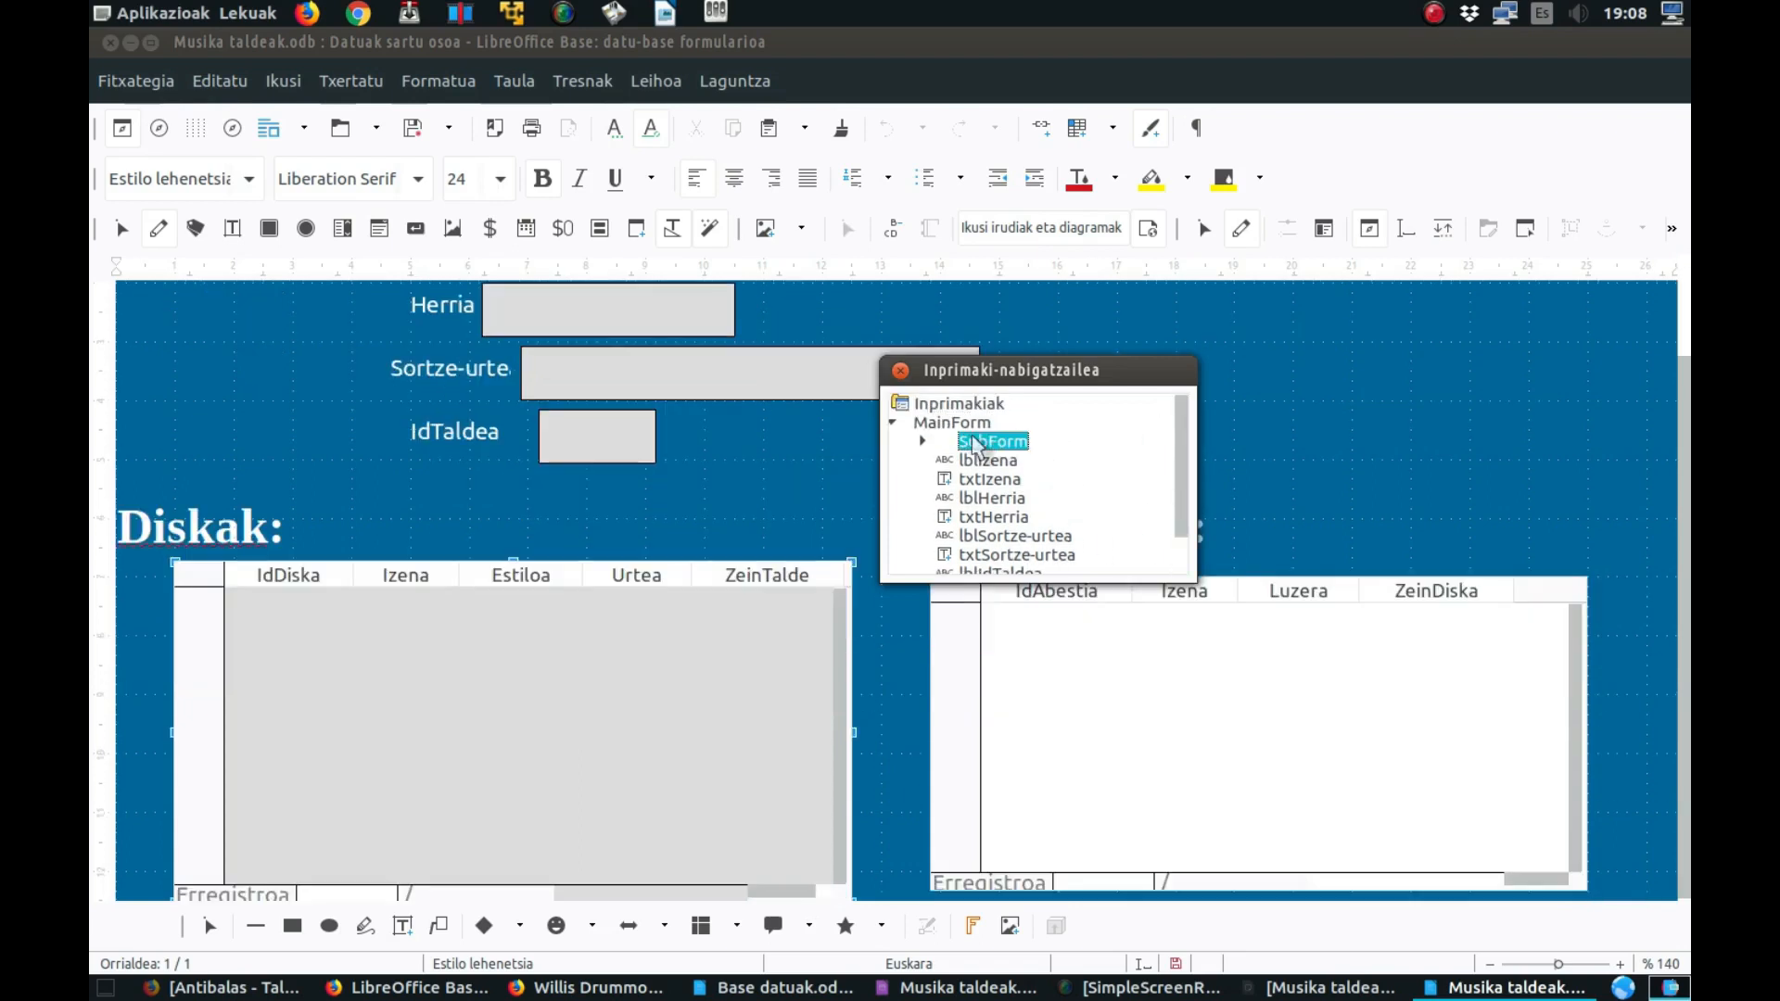
left_click(922, 441)
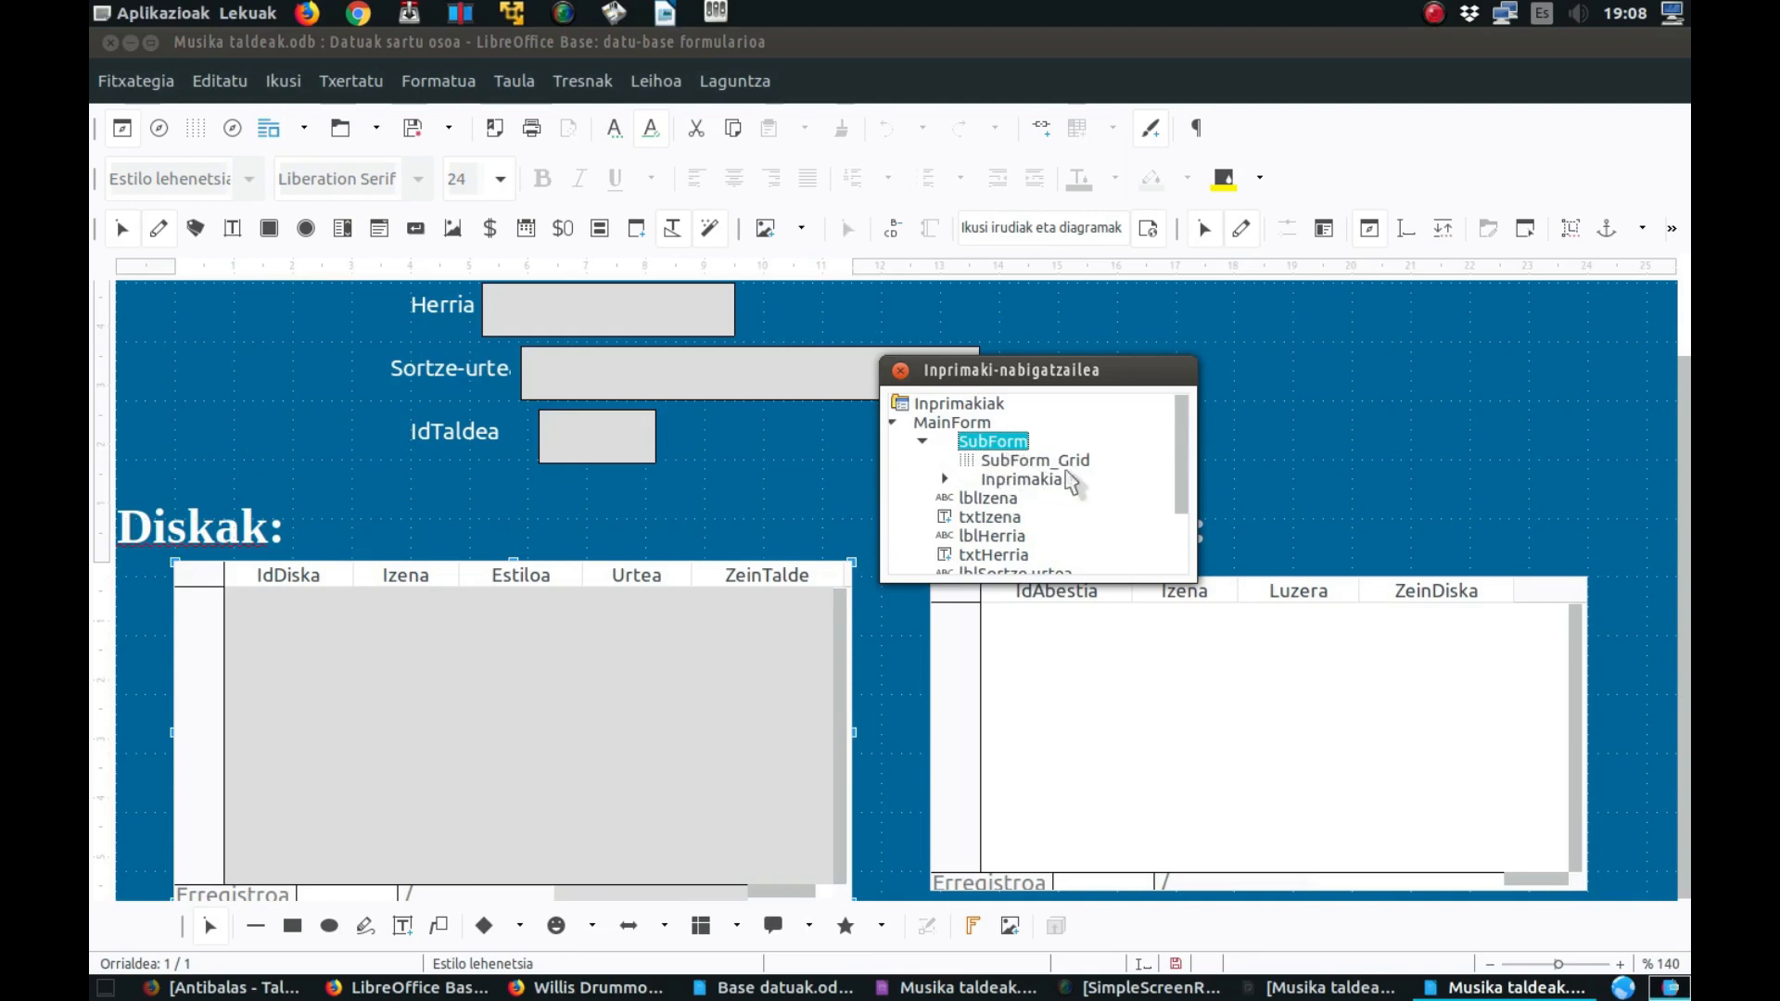
left_click(945, 479)
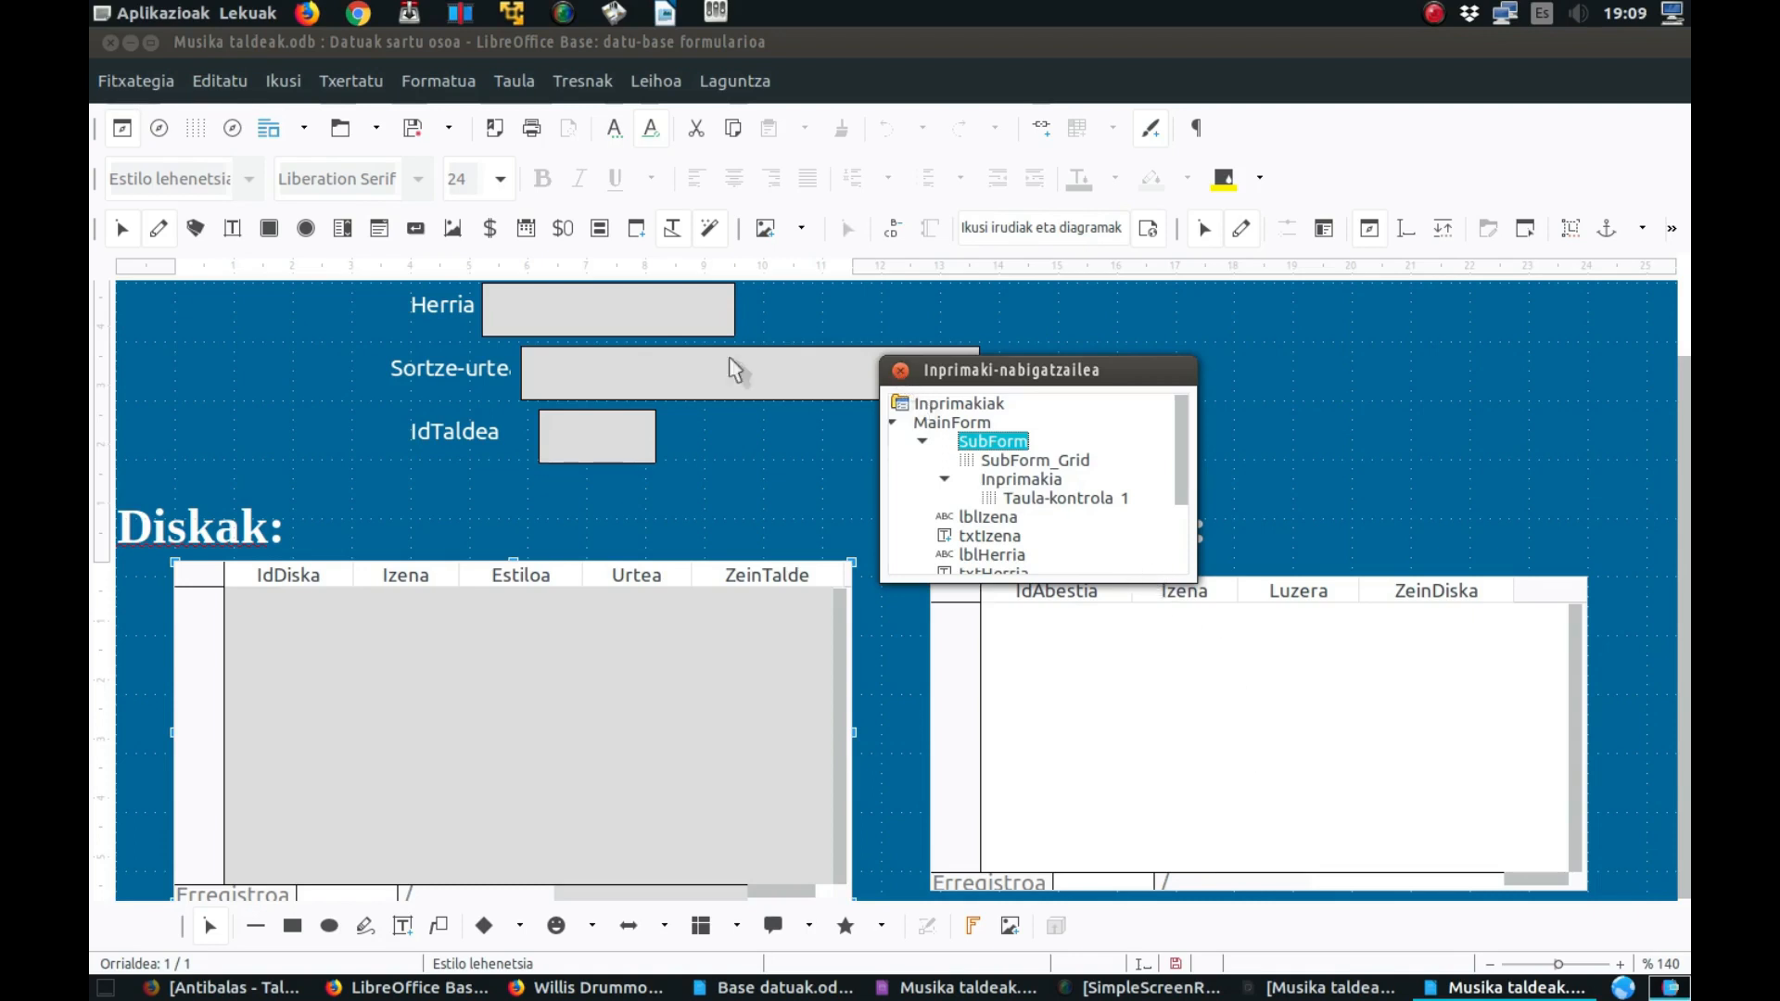
left_click(900, 370)
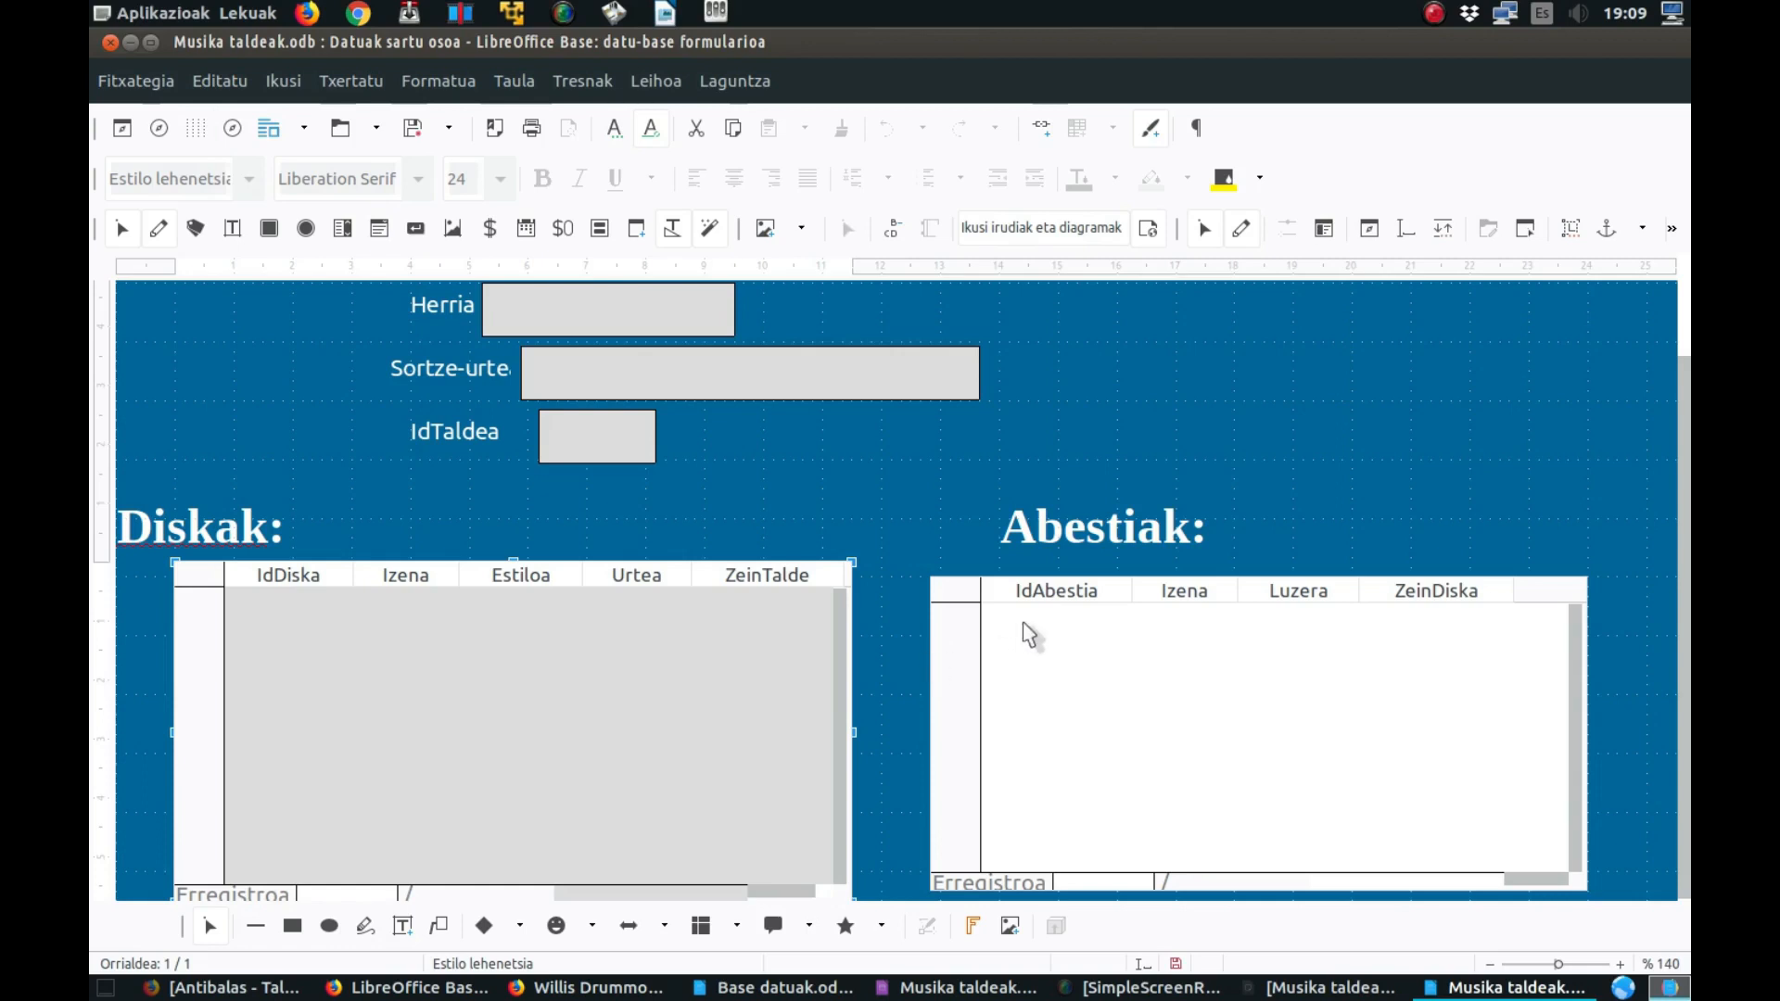
scroll(1029, 640, "up", 2)
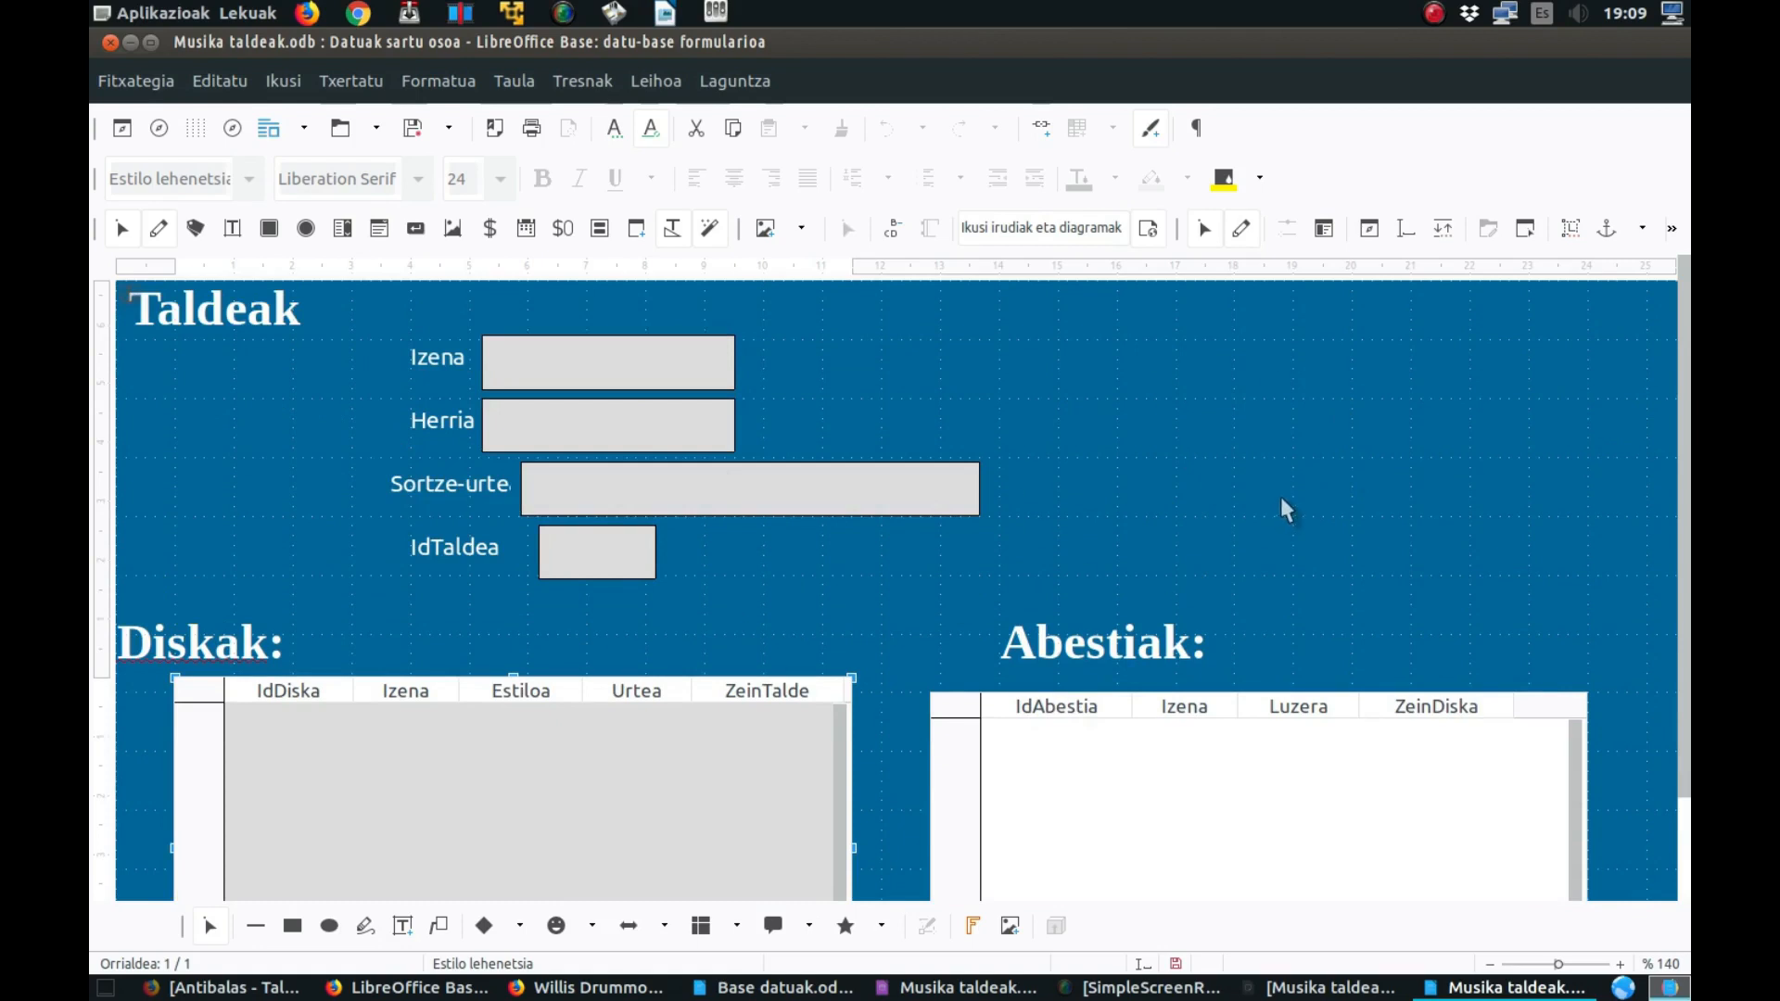
left_click(332, 80)
left_click(415, 526)
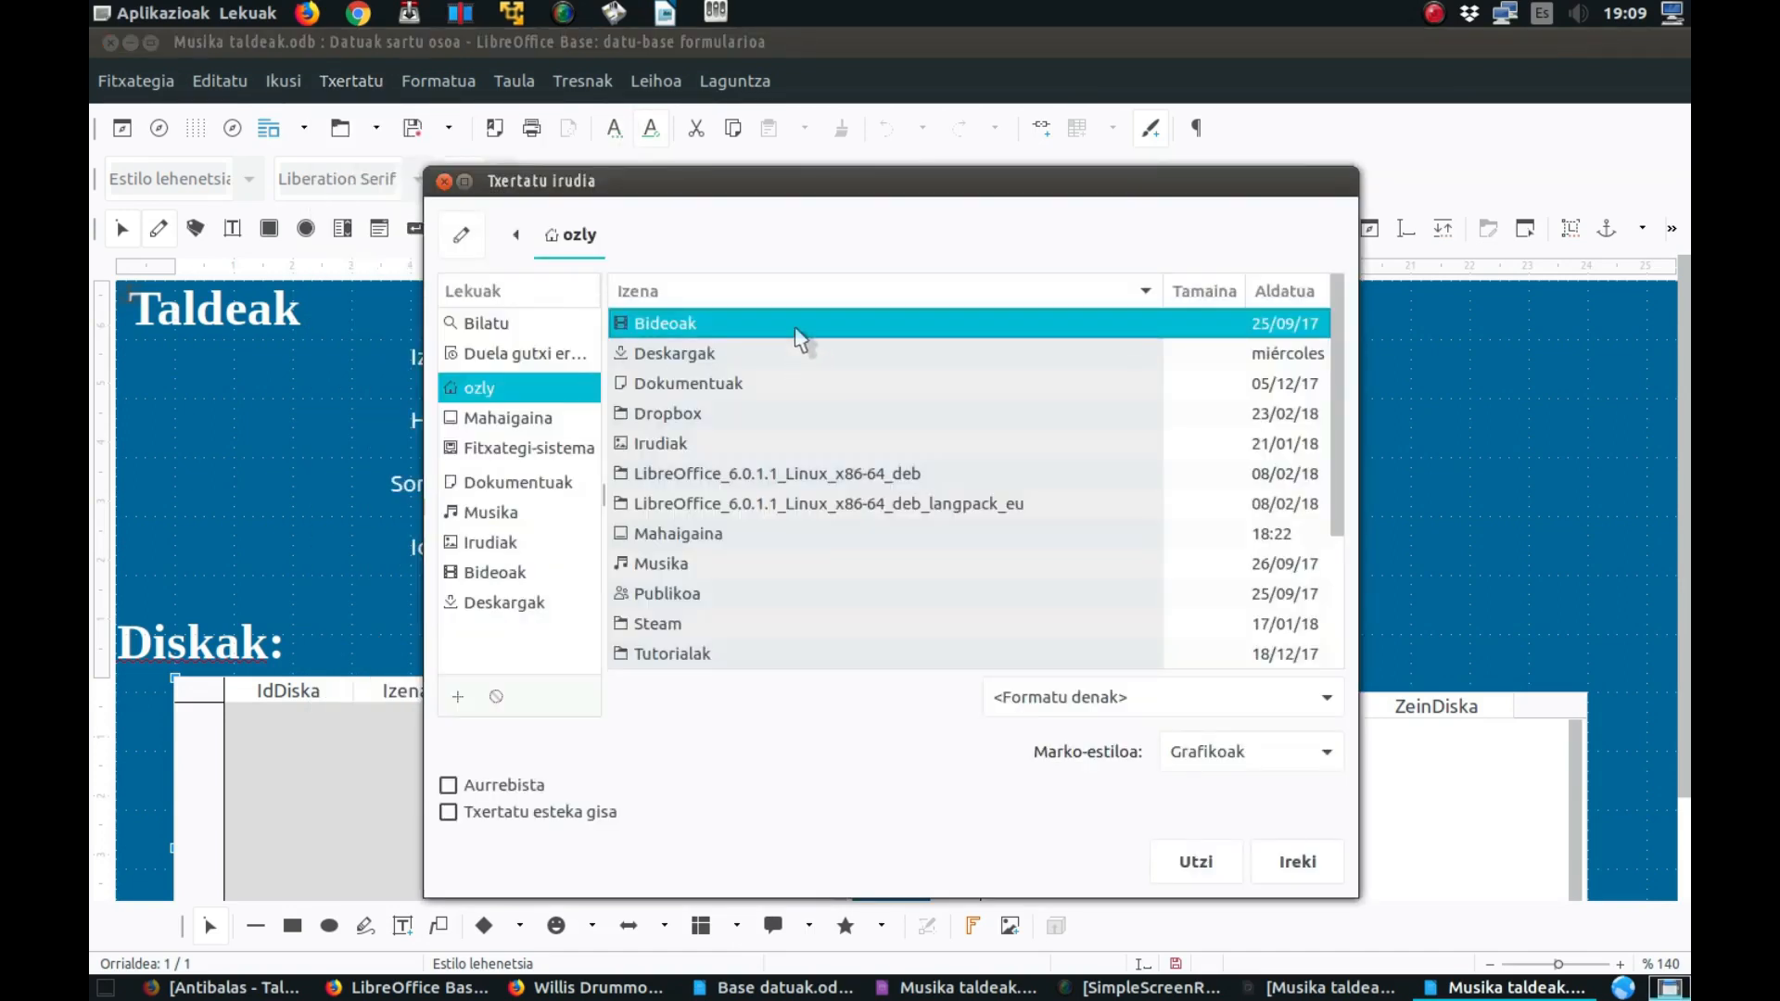
left_click(444, 182)
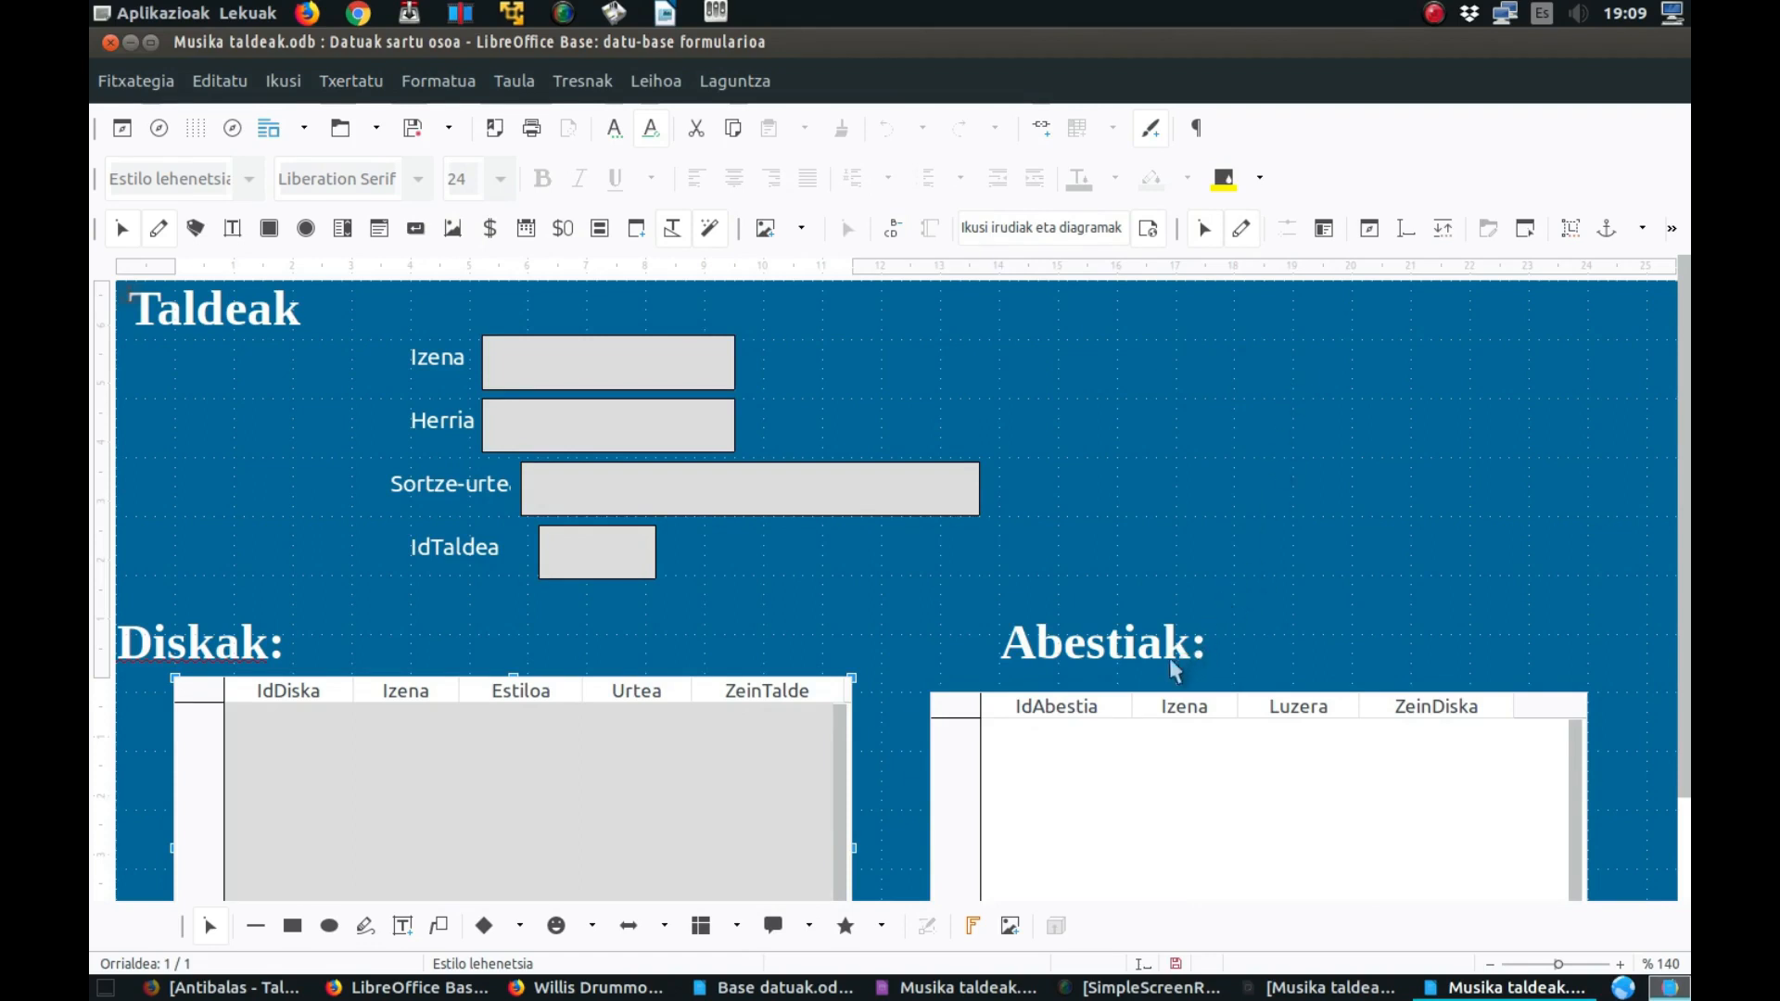
- Move the Abestiak table control slightly up and to the left so it sits closer beneath its heading
mouse_move(985, 691)
left_mouse_down()
mouse_move(946, 693)
mouse_move(955, 682)
left_mouse_up()
left_click(1337, 604)
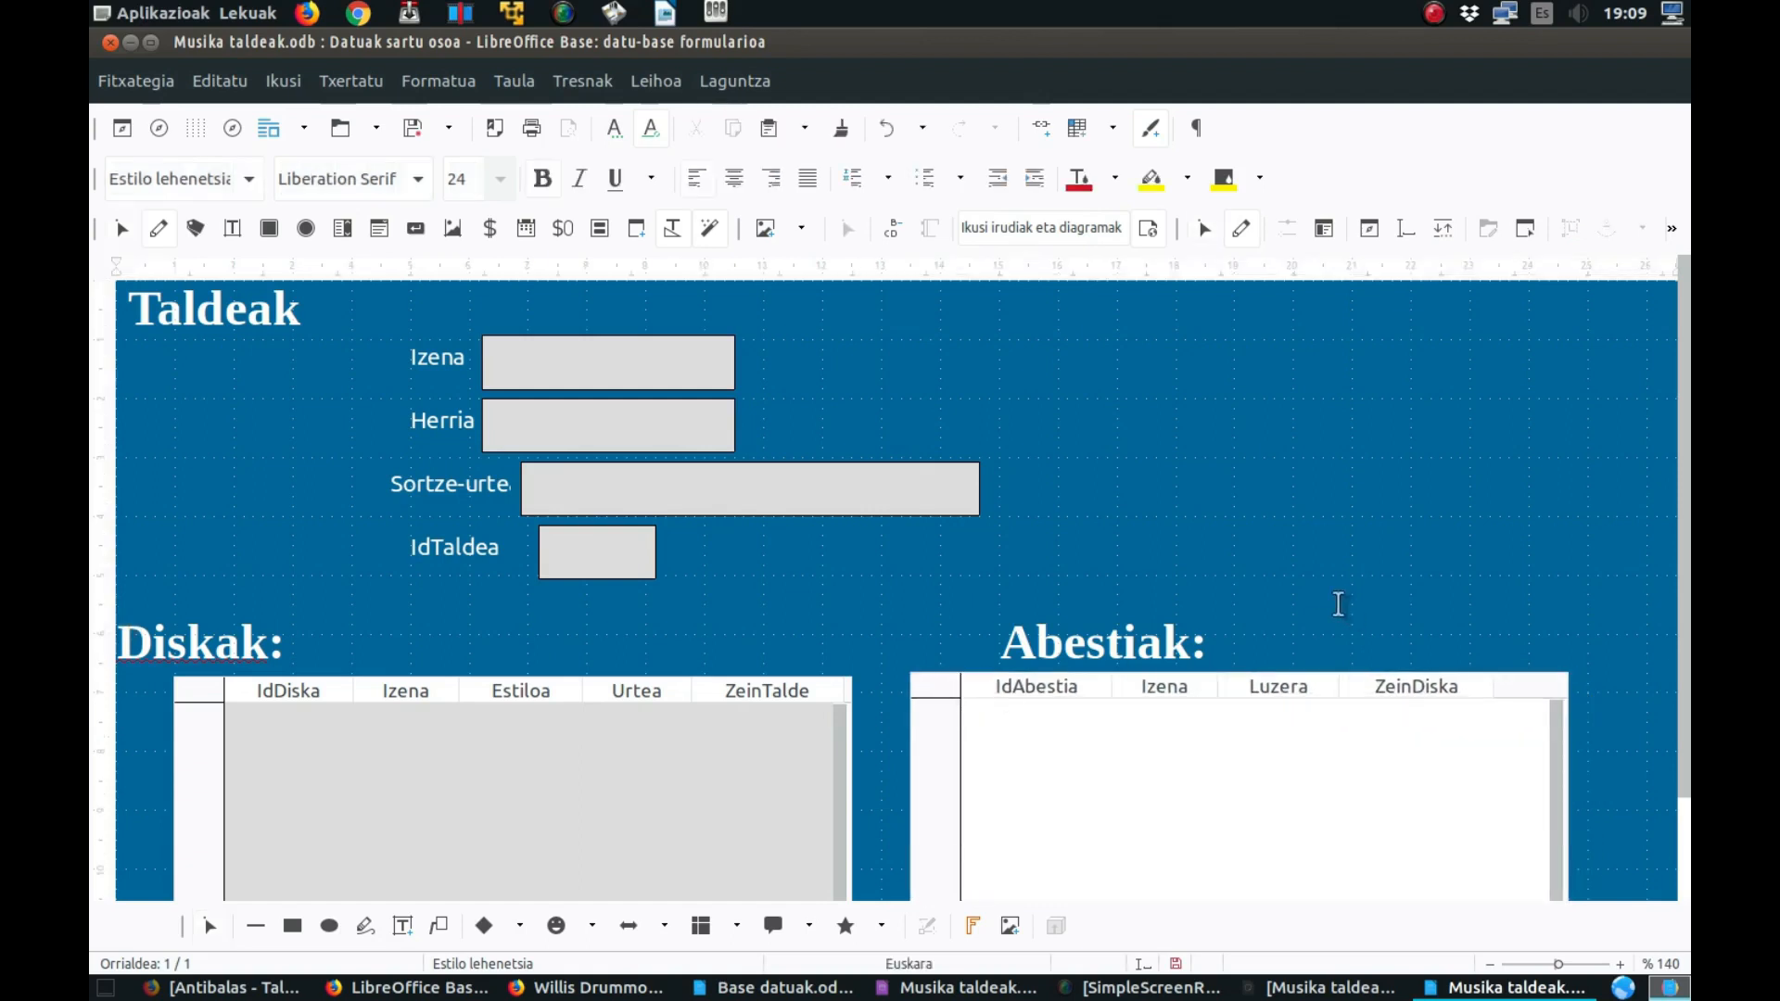